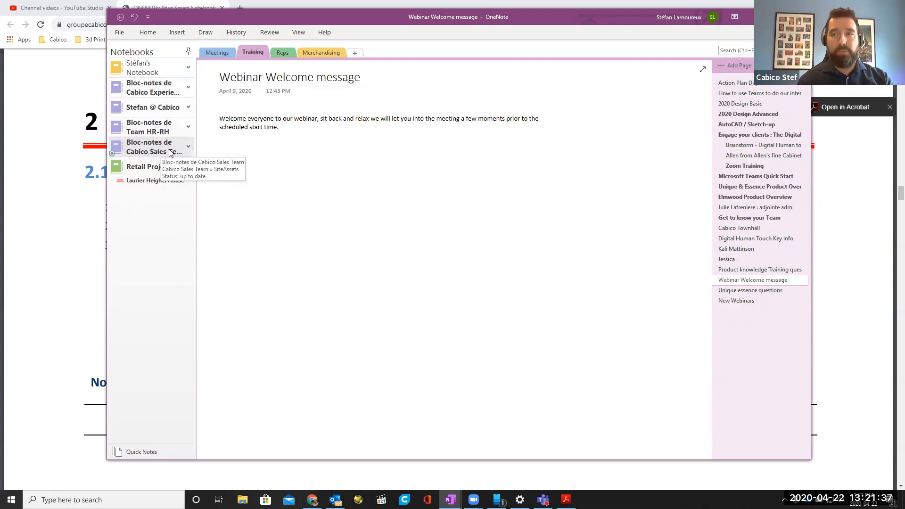
Open the new notebook page, maximize the OneNote window, and choose This PC as the storage location.
{"action": "left_click", "coordinate": [120, 33]}
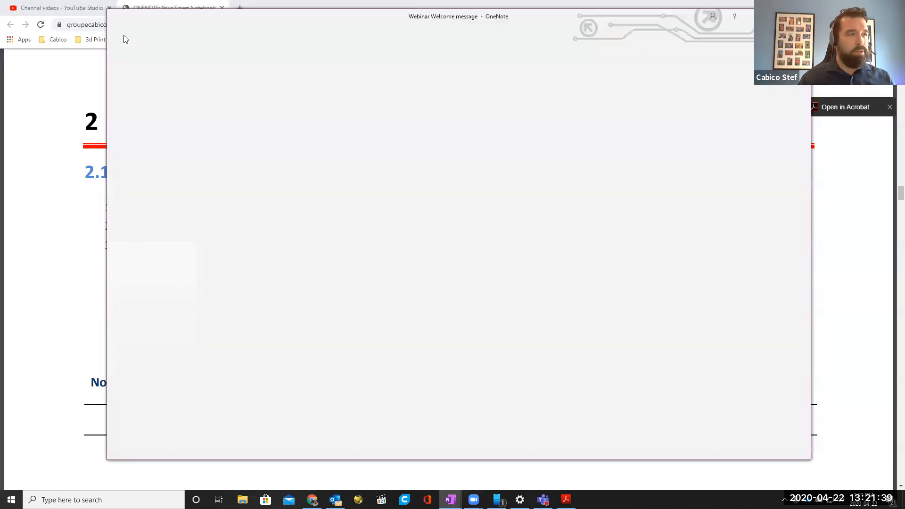
{"action": "left_click", "coordinate": [126, 72]}
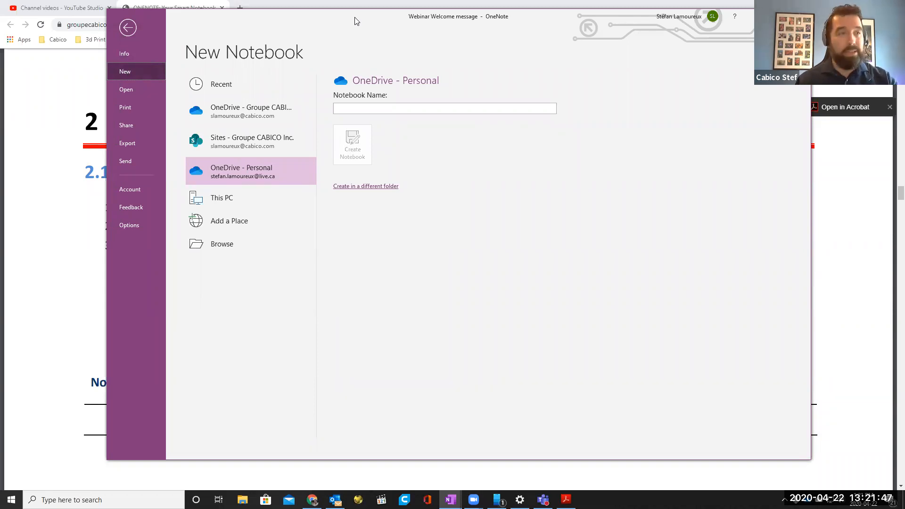
{"action": "left_click_drag", "start_coordinate": [356, 20], "coordinate": [376, 36]}
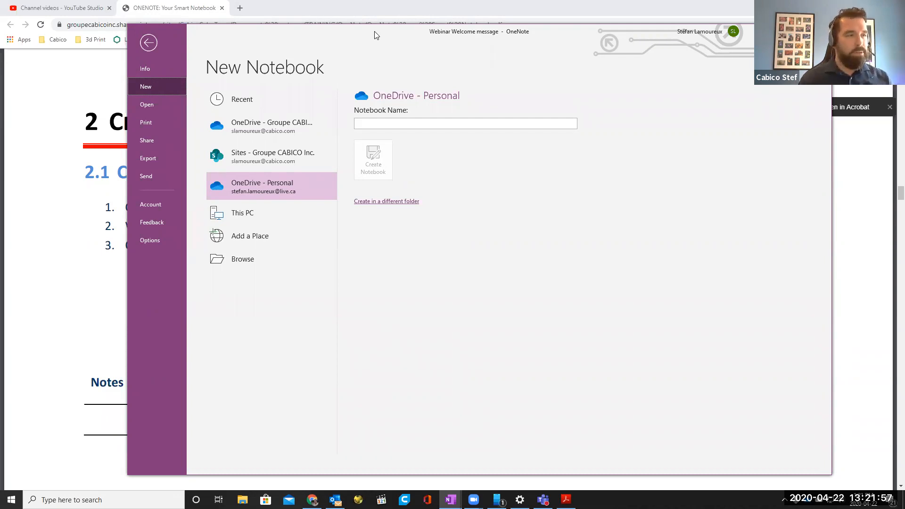
{"action": "left_click_drag", "start_coordinate": [375, 35], "coordinate": [428, 362]}
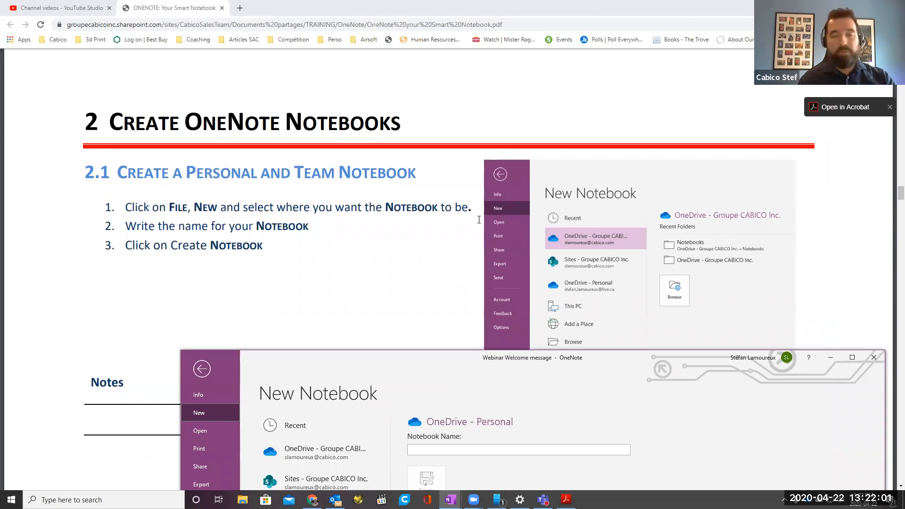
{"action": "double_click", "coordinate": [467, 361]}
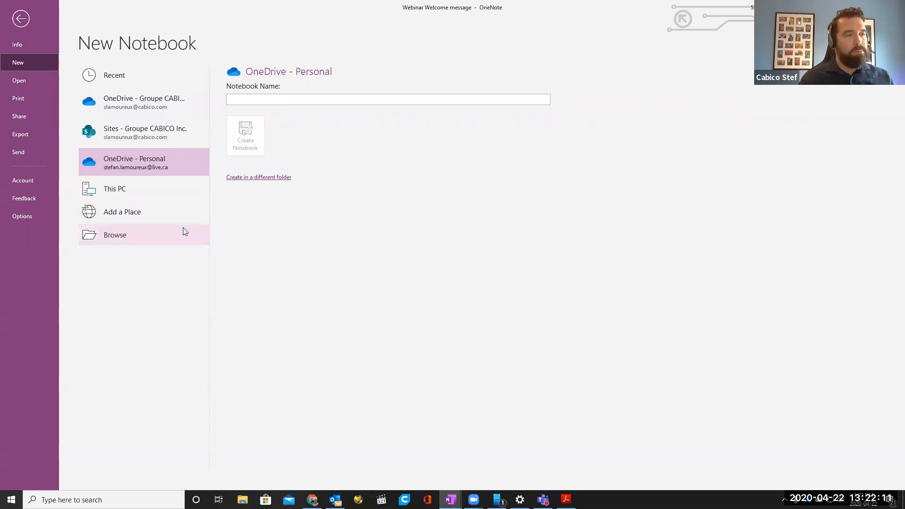
{"action": "left_click", "coordinate": [137, 190]}
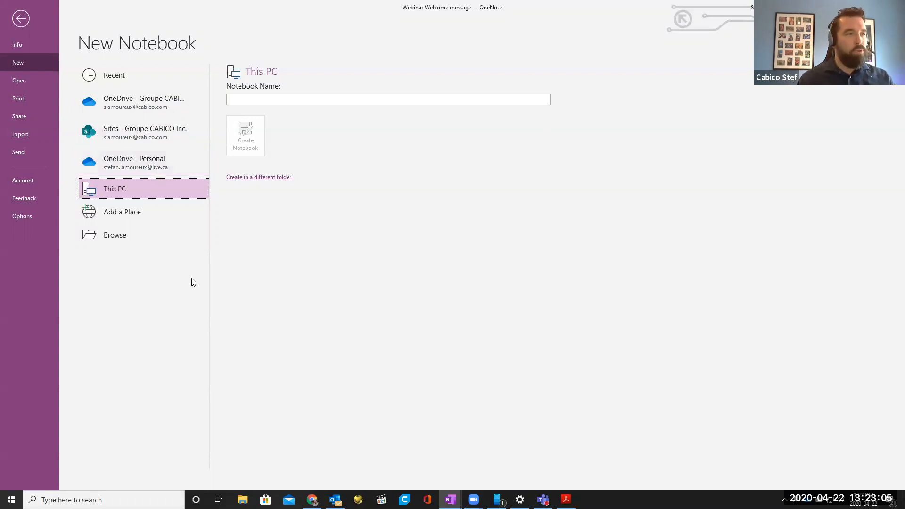
Switch to Chrome, open Outlook on the web in a new tab, and sign in with the prefilled personal account.
{"action": "left_click", "coordinate": [312, 499]}
{"action": "left_click", "coordinate": [240, 8]}
{"action": "type", "text": "out"}
{"action": "key", "text": "Return"}
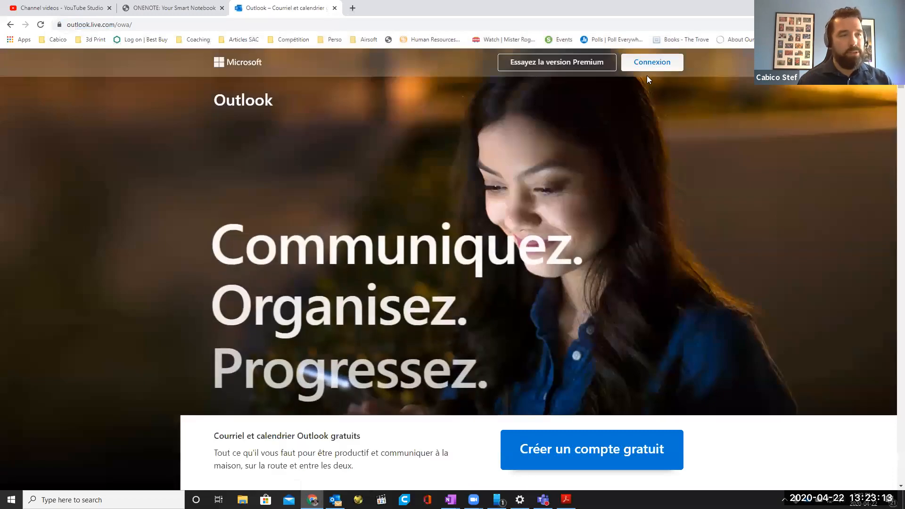
{"action": "left_click", "coordinate": [646, 63]}
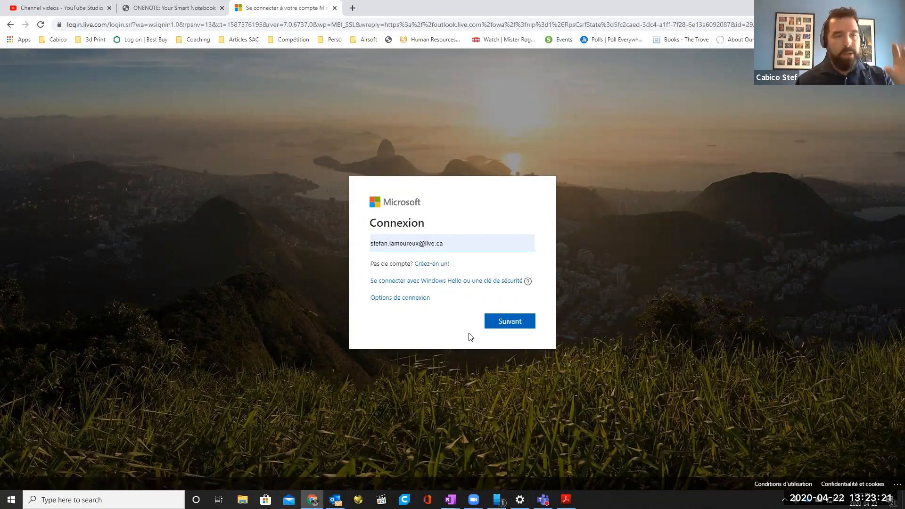
{"action": "left_click", "coordinate": [501, 326]}
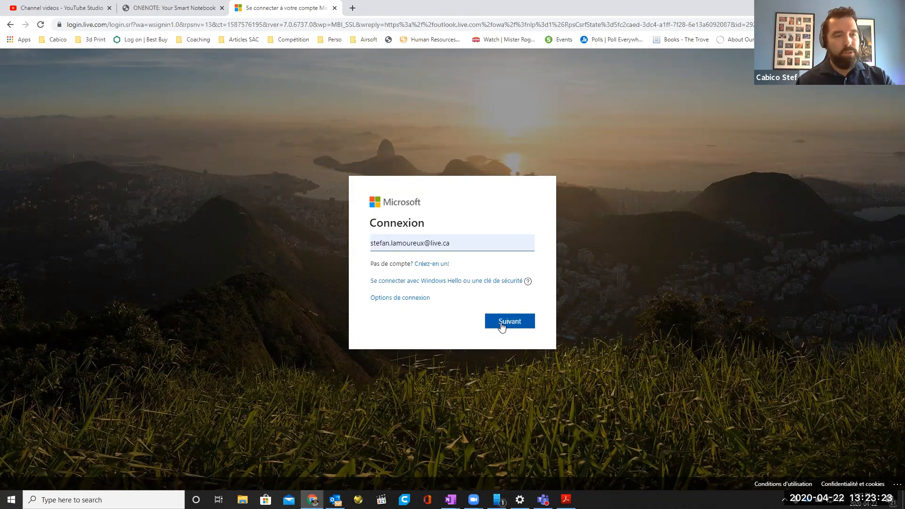
{"action": "left_click", "coordinate": [501, 331]}
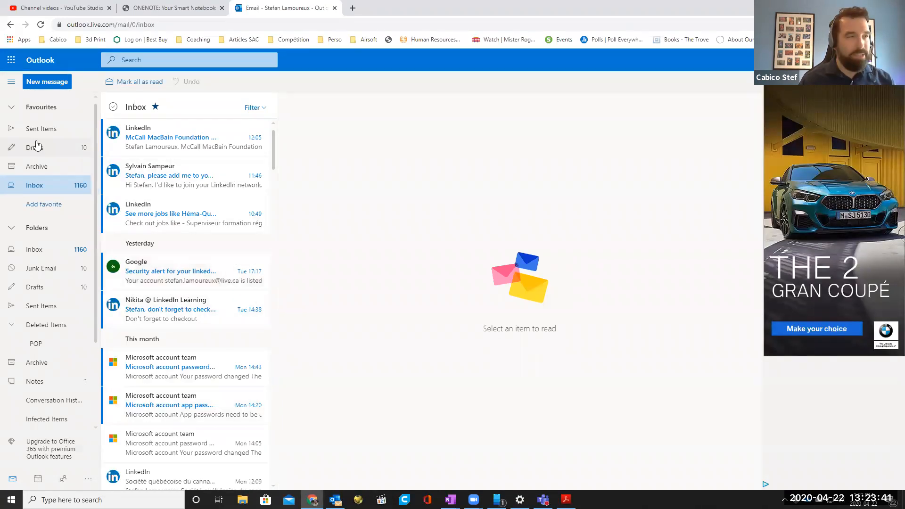
Open OneNote on the web from Outlook, view the personal notebook listed just above the PSP one, and close the browser tab.
{"action": "left_click", "coordinate": [12, 60]}
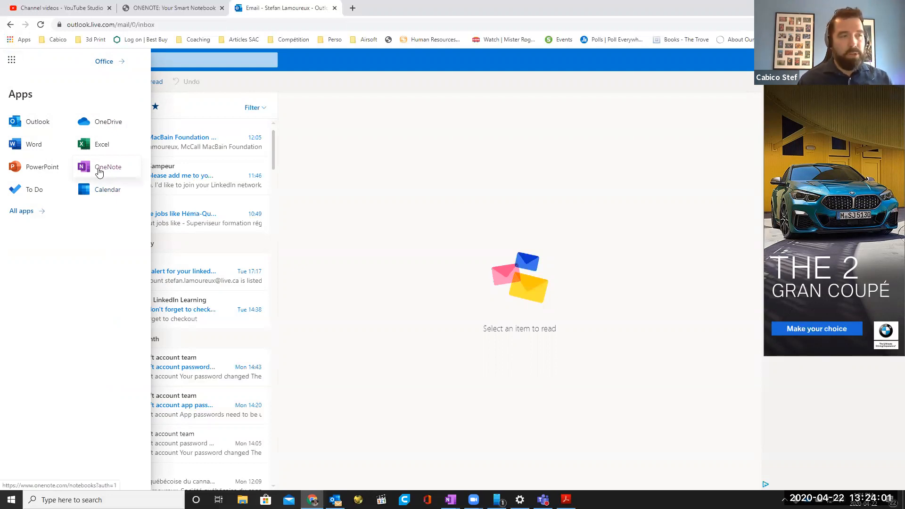
{"action": "left_click", "coordinate": [100, 171]}
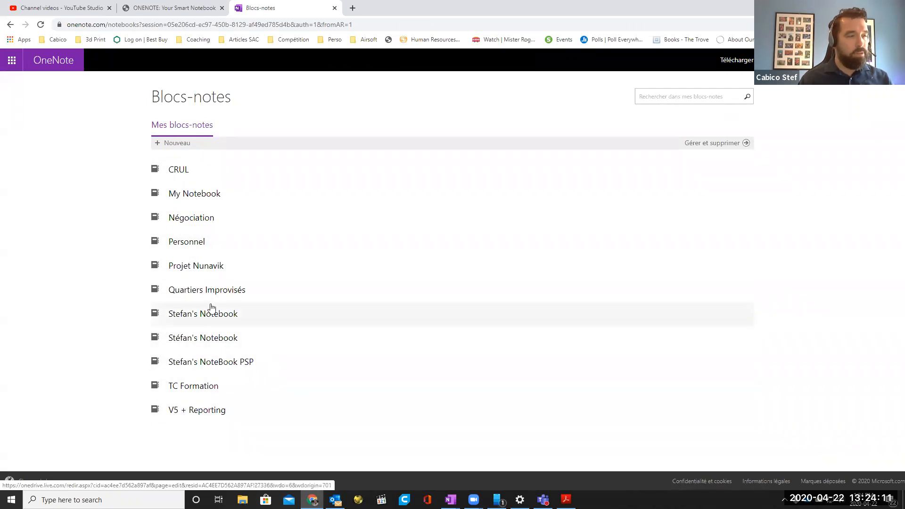
{"action": "left_click", "coordinate": [197, 346]}
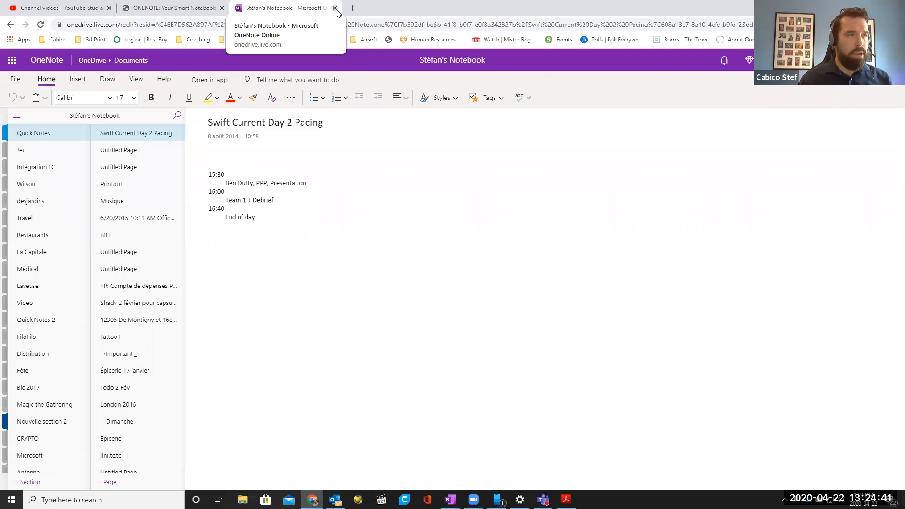
{"action": "left_click", "coordinate": [335, 10]}
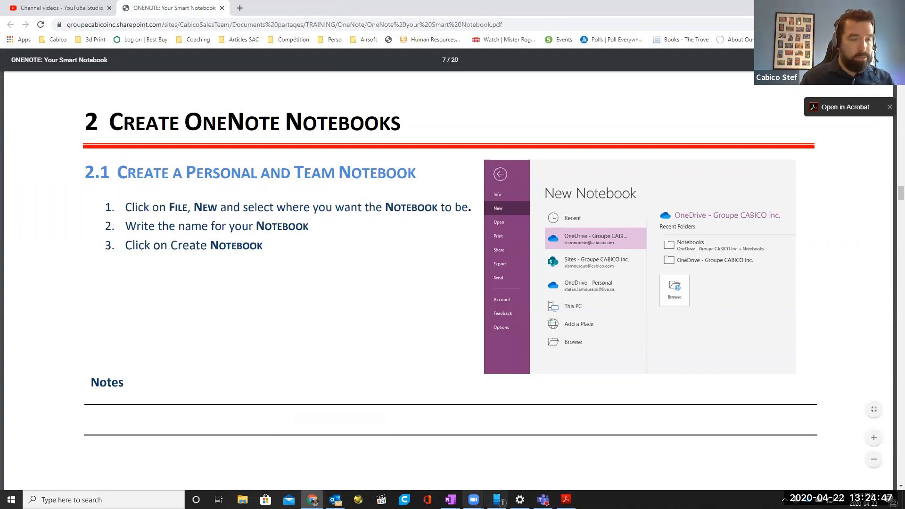
Return to OneNote's new notebook page and choose OneDrive - Personal as the storage location.
{"action": "mouse_move", "coordinate": [451, 500]}
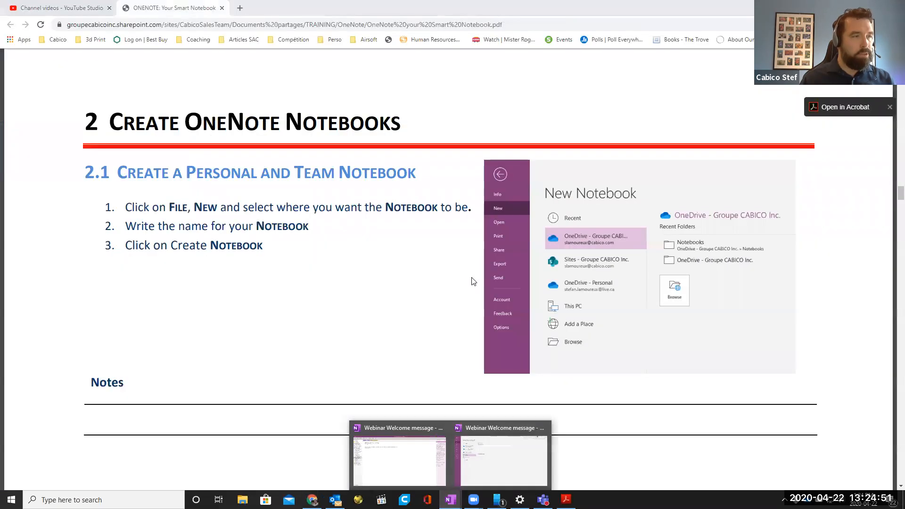
{"action": "left_click", "coordinate": [503, 463]}
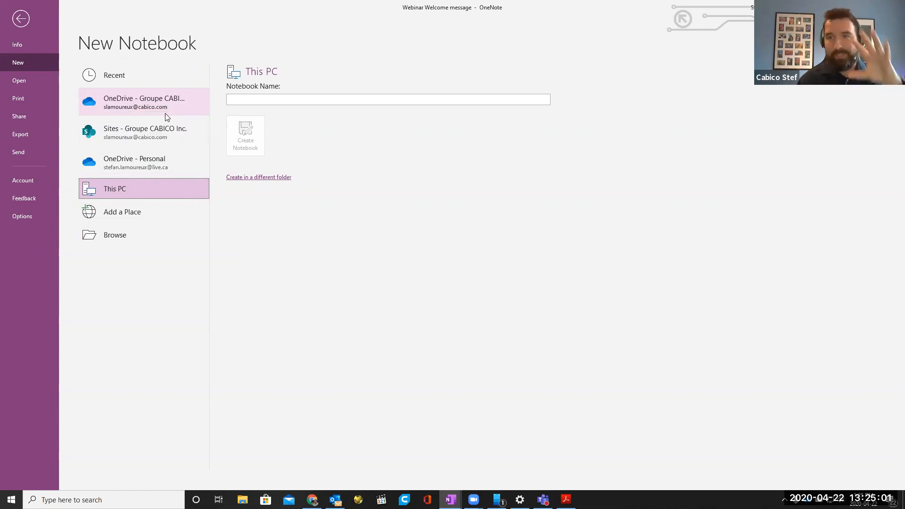
{"action": "left_click", "coordinate": [139, 168]}
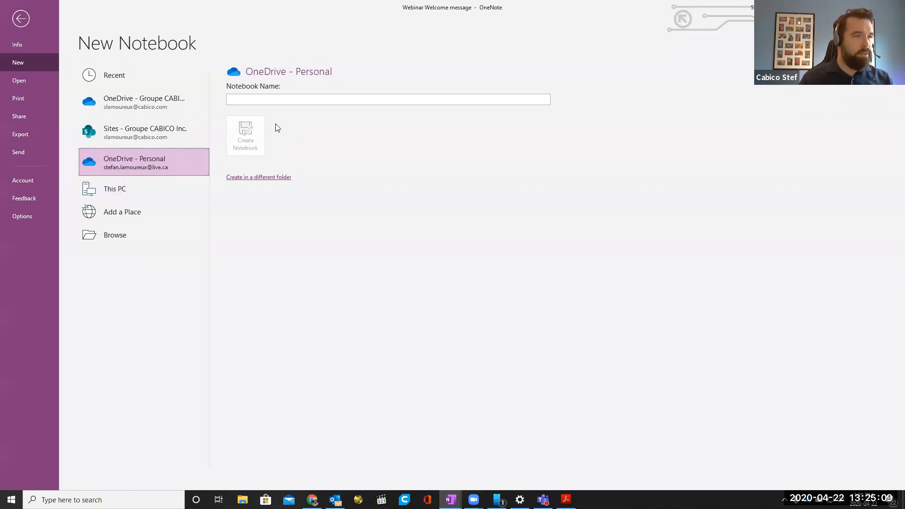
Create the notebook under the name Retail Projects and decline sharing it for now.
{"action": "left_click", "coordinate": [281, 101]}
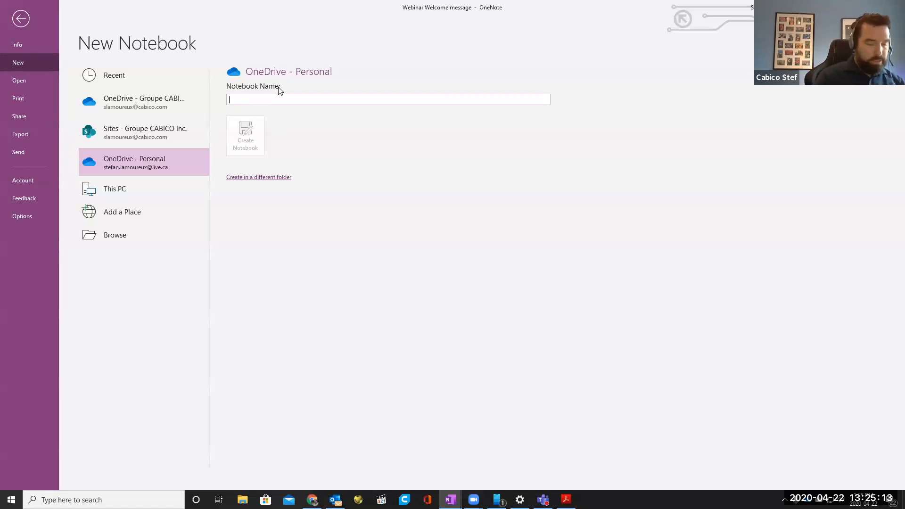
{"action": "type", "text": "RE"}
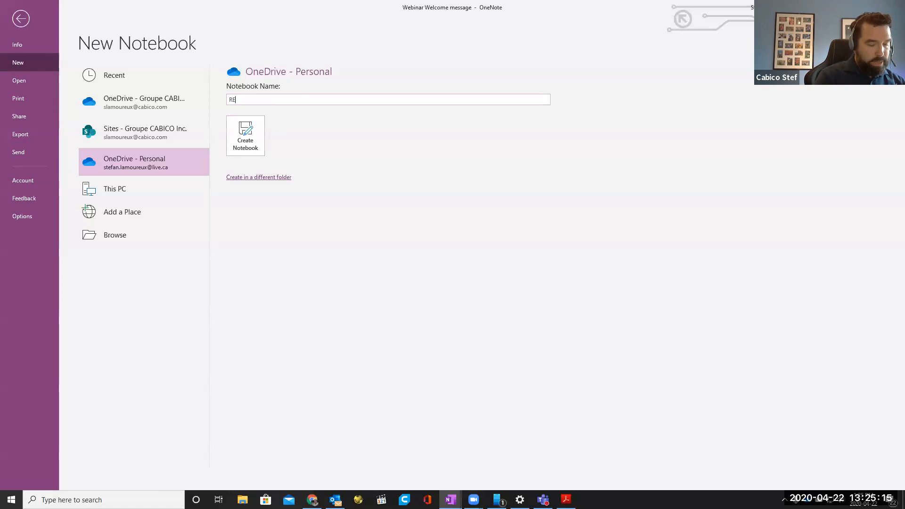
{"action": "type", "text": "tail Projects"}
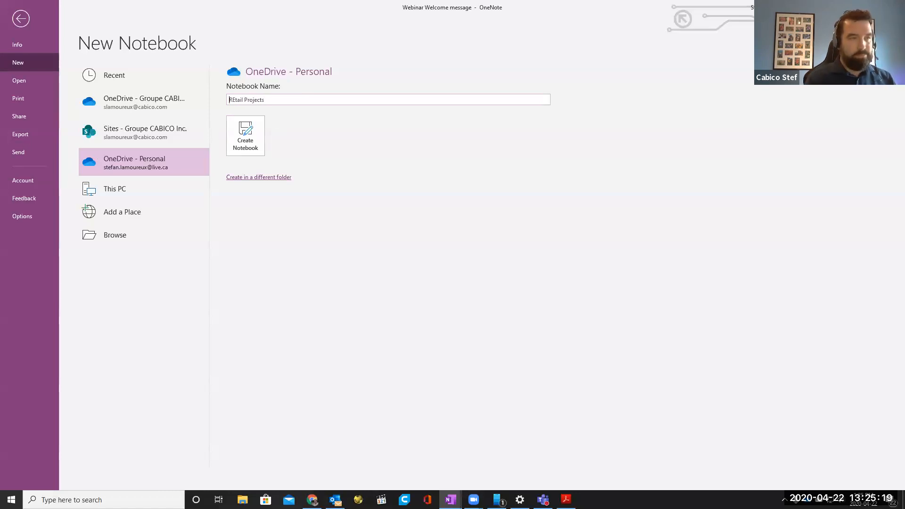
{"action": "key", "text": "Right"}
{"action": "key", "text": "Right"}
{"action": "key", "text": "BackSpace"}
{"action": "type", "text": "e"}
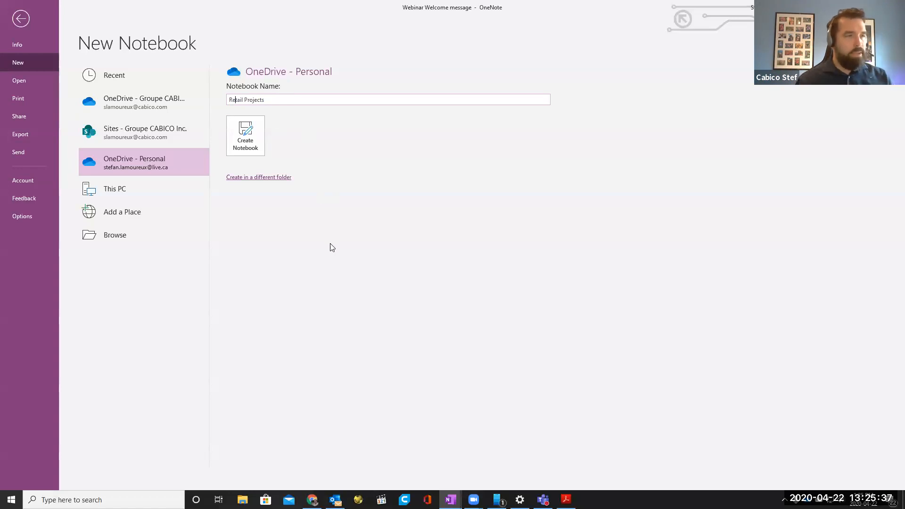
{"action": "left_click", "coordinate": [244, 146]}
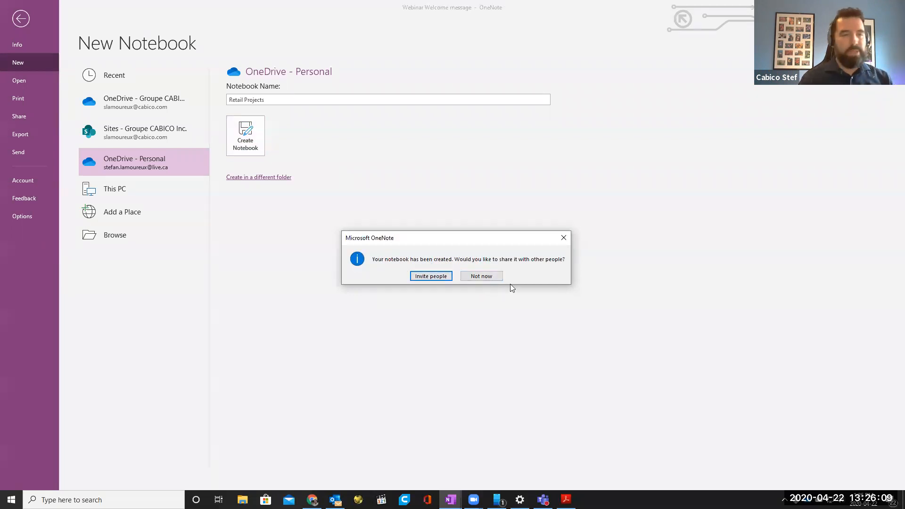
{"action": "left_click", "coordinate": [492, 276]}
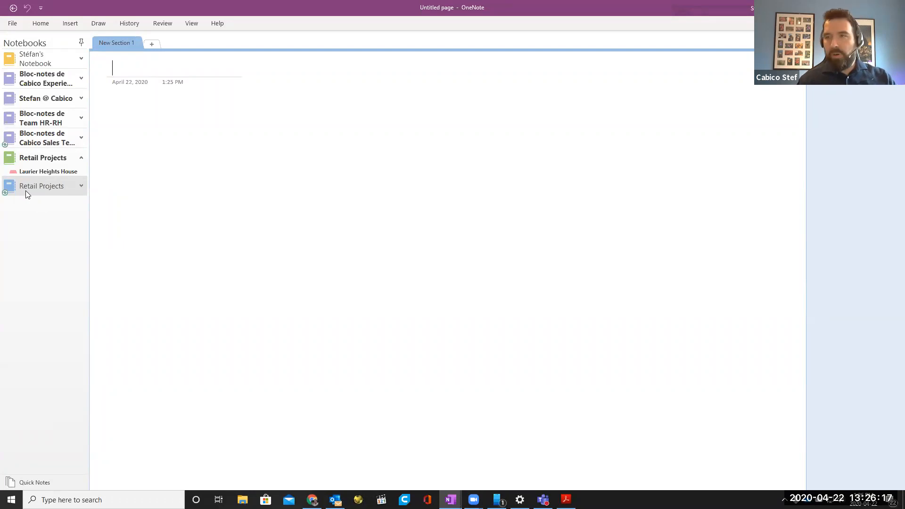
Unpin the notebook list and consult the Key Concepts page of the PDF guide in Chrome.
{"action": "left_click", "coordinate": [81, 42]}
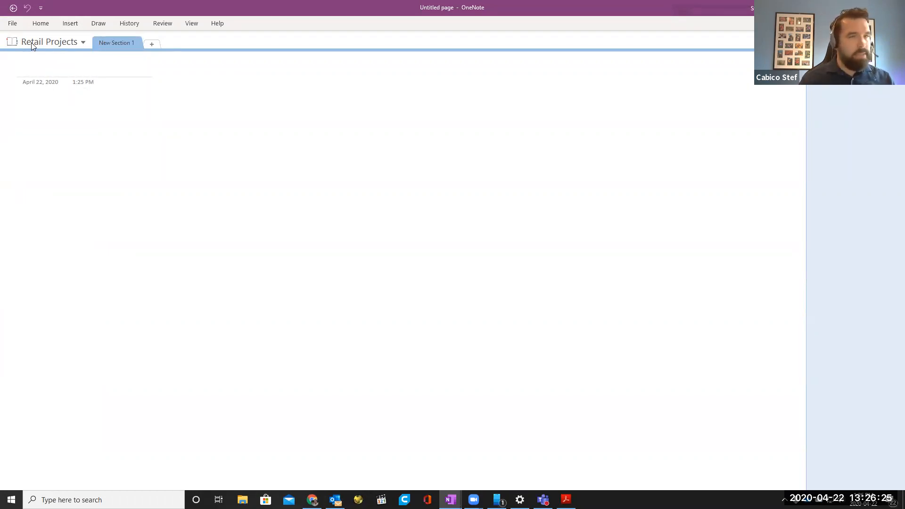
{"action": "key", "text": "alt+Tab"}
{"action": "scroll", "coordinate": [430, 315], "scroll_direction": "up", "scroll_amount": 15}
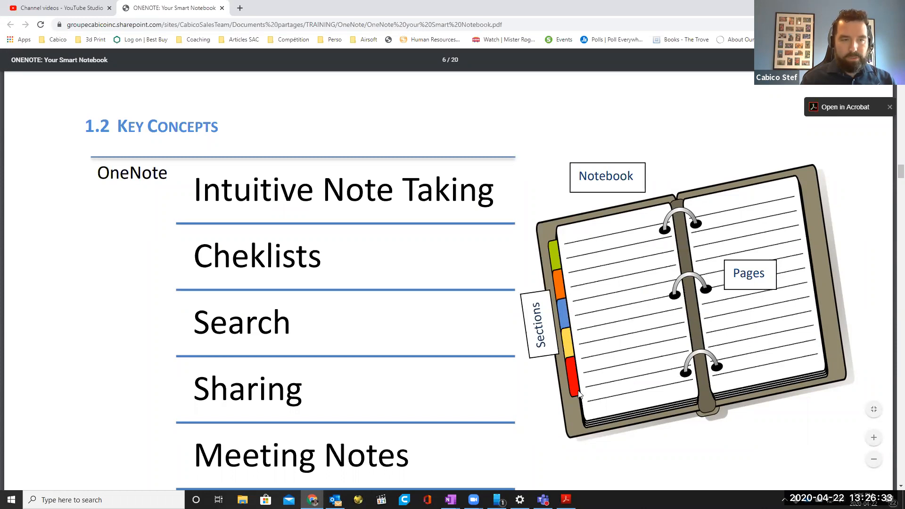
Return to OneNote and add three more sections with default names to the Retail Projects notebook.
{"action": "key", "text": "alt+Tab"}
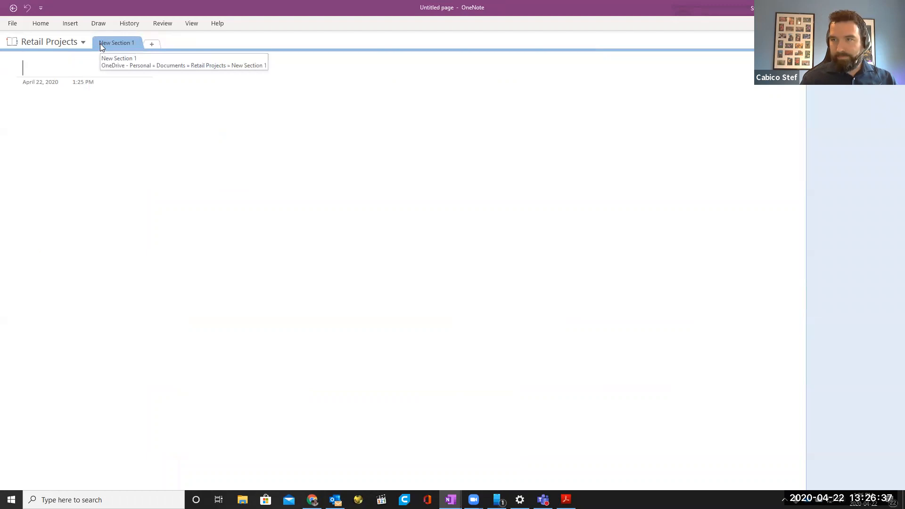
{"action": "left_click", "coordinate": [151, 44]}
{"action": "left_click", "coordinate": [203, 45]}
{"action": "left_click", "coordinate": [251, 45]}
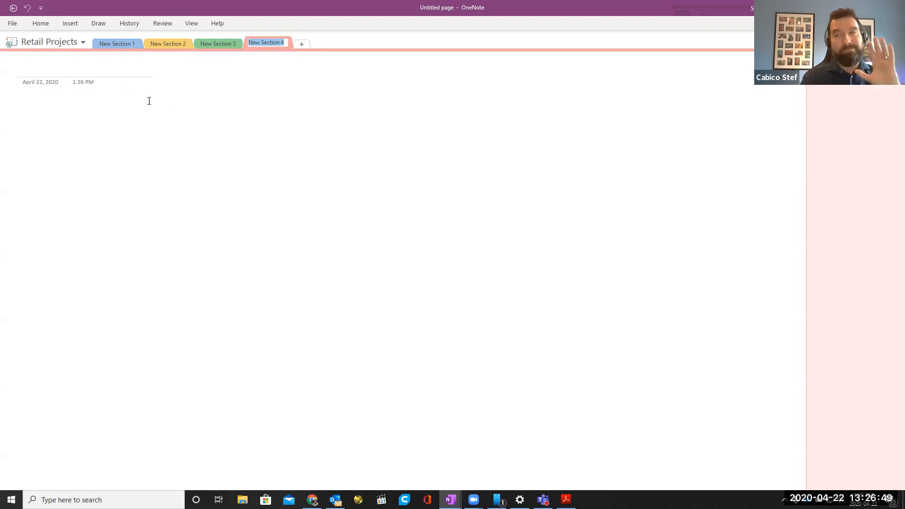
Set the section color of New Section 2 to Red.
{"action": "right_click", "coordinate": [162, 45]}
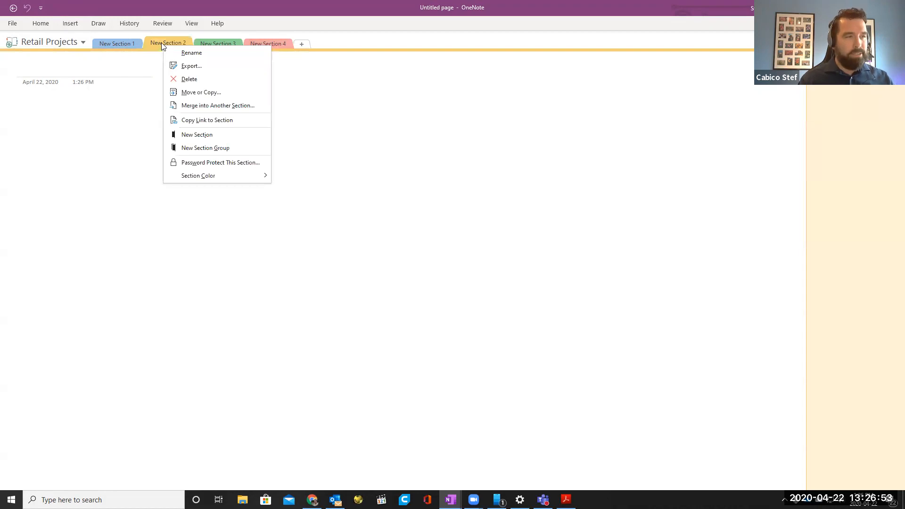
{"action": "mouse_move", "coordinate": [211, 175]}
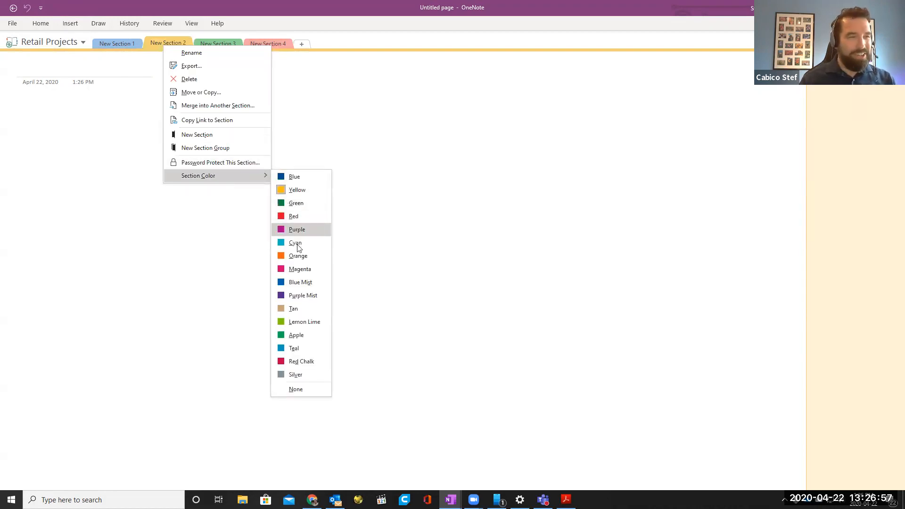
{"action": "left_click", "coordinate": [304, 218]}
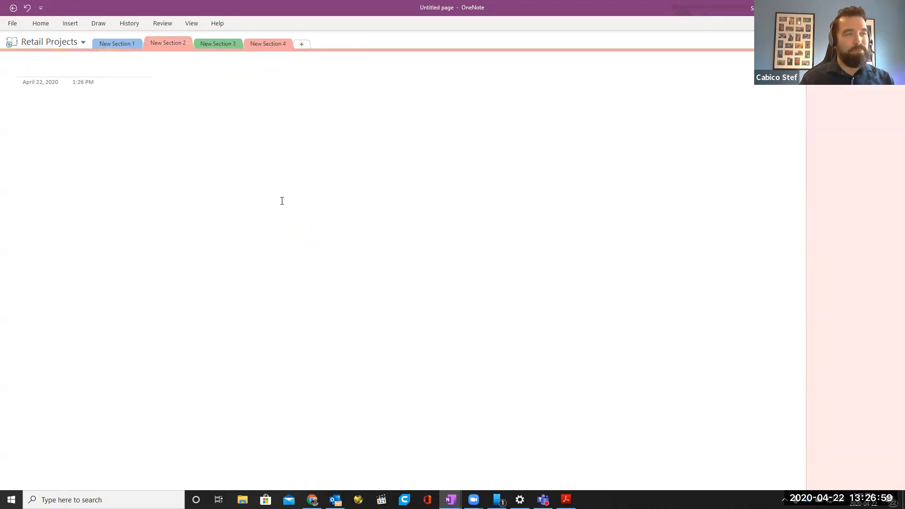
Change the section color of New Section 2 to Apple.
{"action": "right_click", "coordinate": [162, 43]}
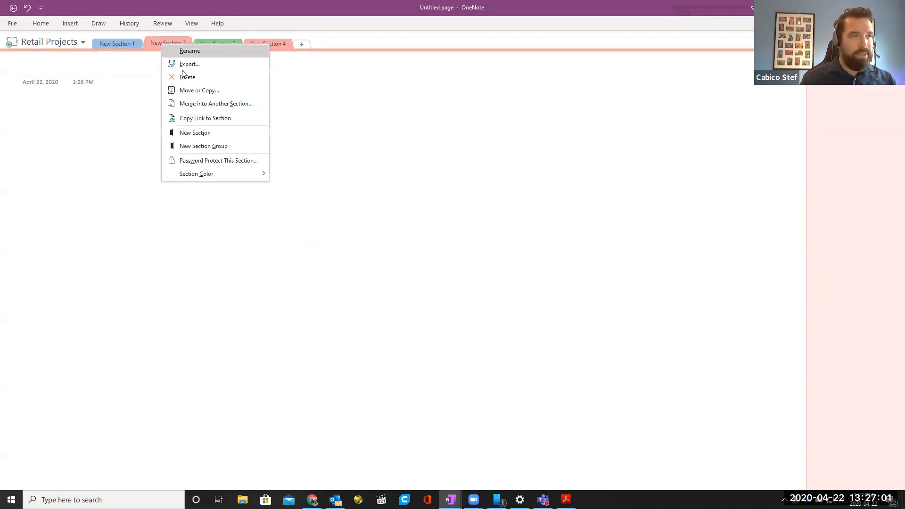
{"action": "key", "text": "Escape"}
{"action": "right_click", "coordinate": [173, 44]}
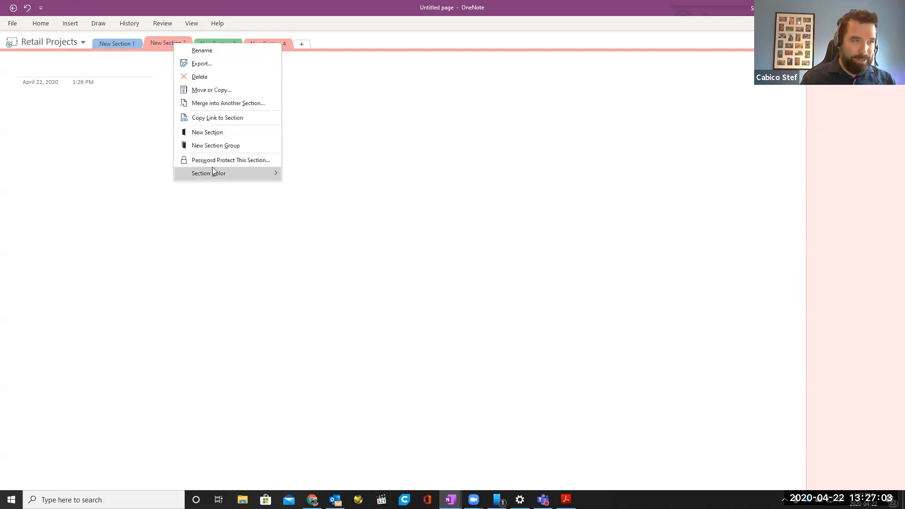
{"action": "mouse_move", "coordinate": [212, 174]}
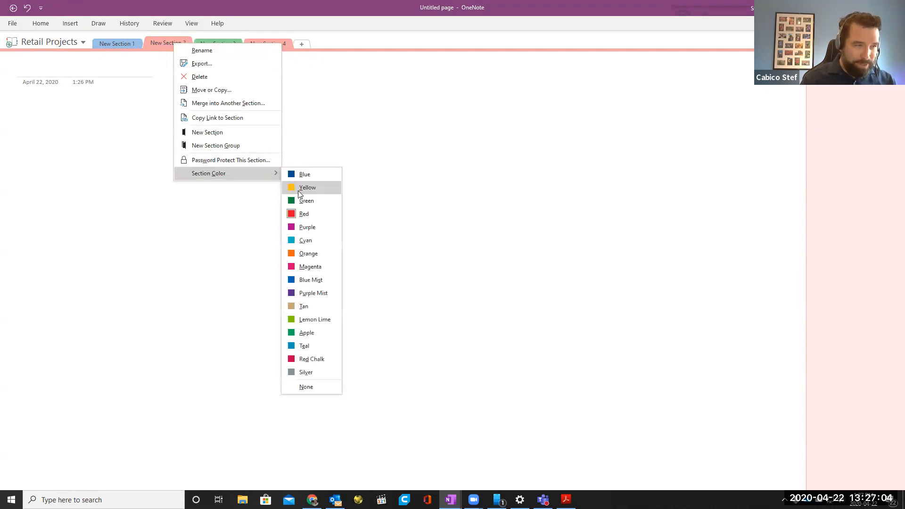
{"action": "left_click", "coordinate": [312, 332]}
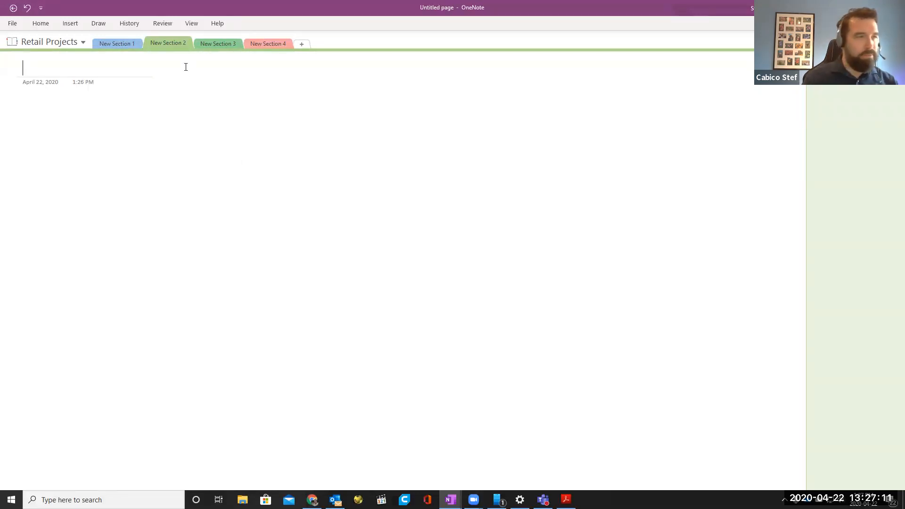
Consult sections 2.1 and 2.2 of the PDF guide in Chrome on creating notebooks and sections, and return to OneNote.
{"action": "key", "text": "alt+Tab"}
{"action": "scroll", "coordinate": [399, 300], "scroll_direction": "down", "scroll_amount": 15}
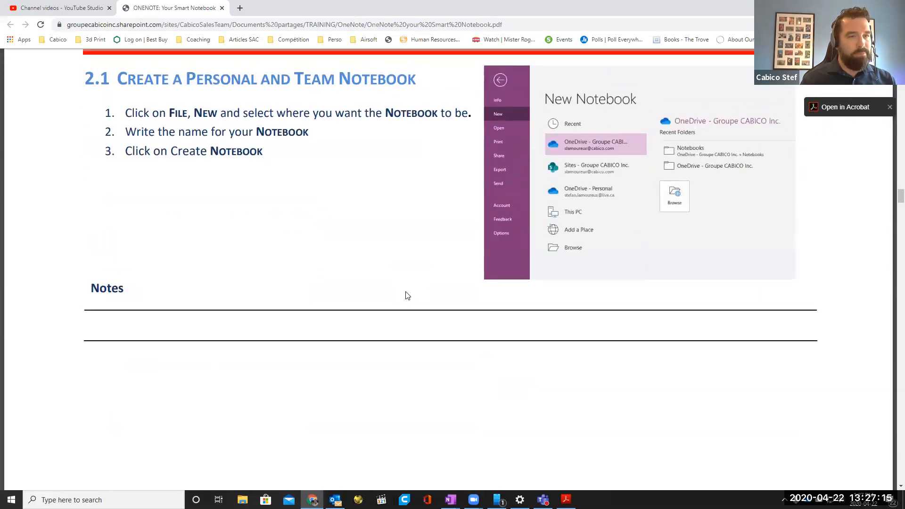
{"action": "scroll", "coordinate": [408, 295], "scroll_direction": "up", "scroll_amount": 2}
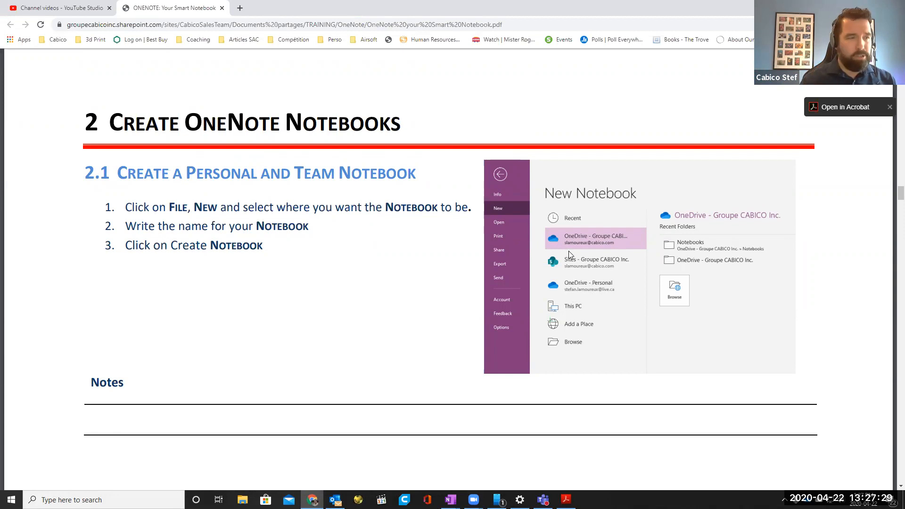
{"action": "scroll", "coordinate": [567, 278], "scroll_direction": "down", "scroll_amount": 10}
{"action": "scroll", "coordinate": [573, 284], "scroll_direction": "down", "scroll_amount": 2}
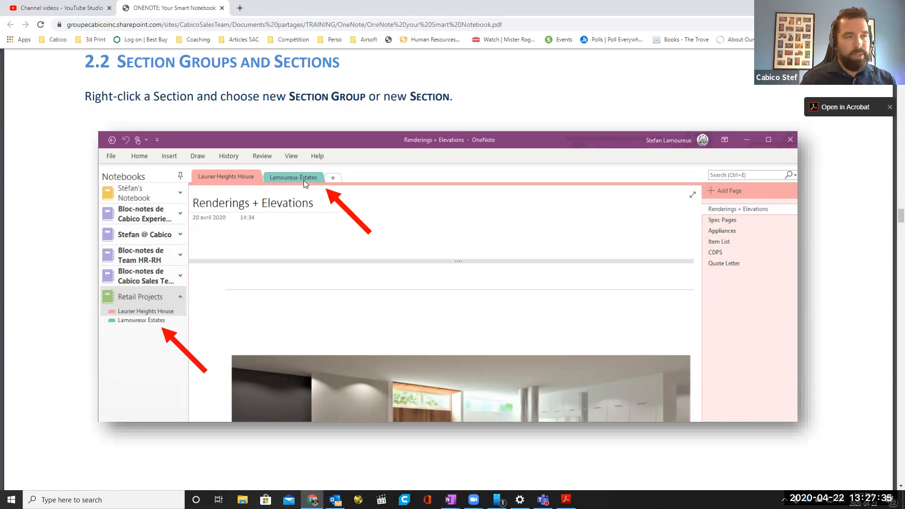
{"action": "key", "text": "alt+Tab"}
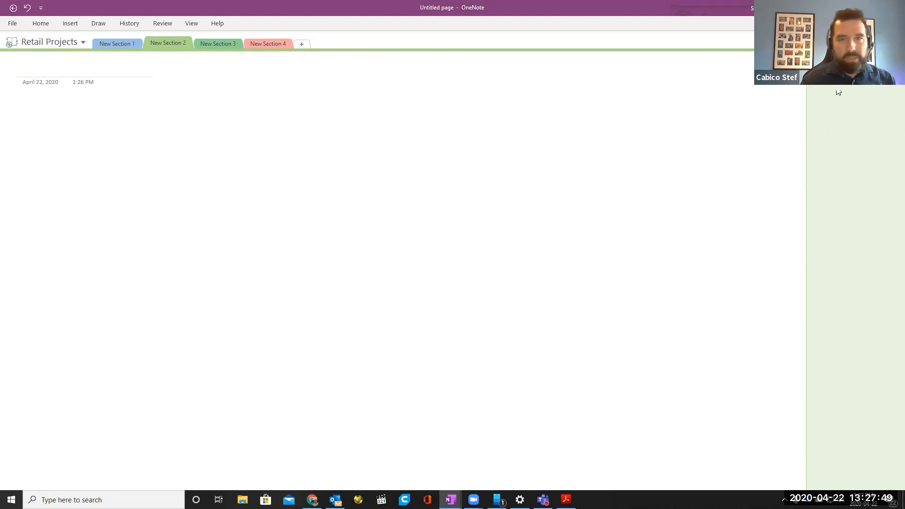
{"action": "left_click", "coordinate": [838, 70]}
{"action": "left_click", "coordinate": [48, 70]}
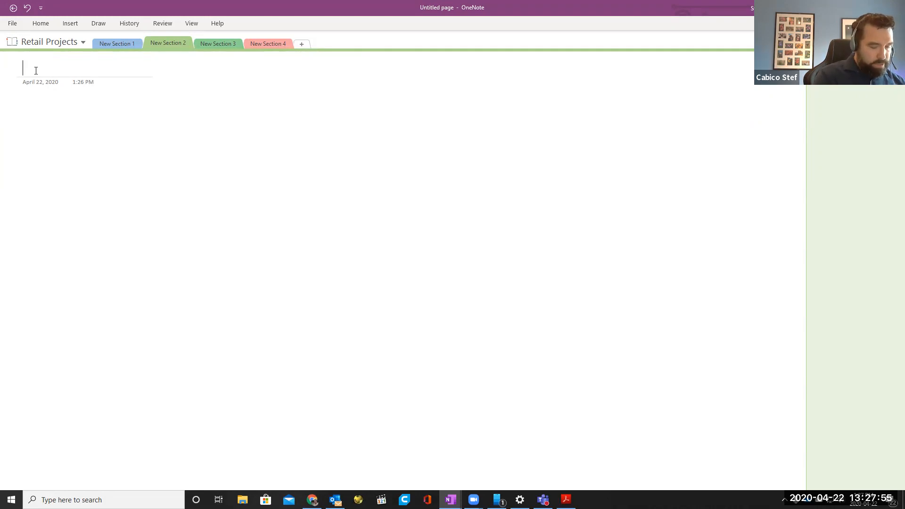
{"action": "type", "text": "Doug'"}
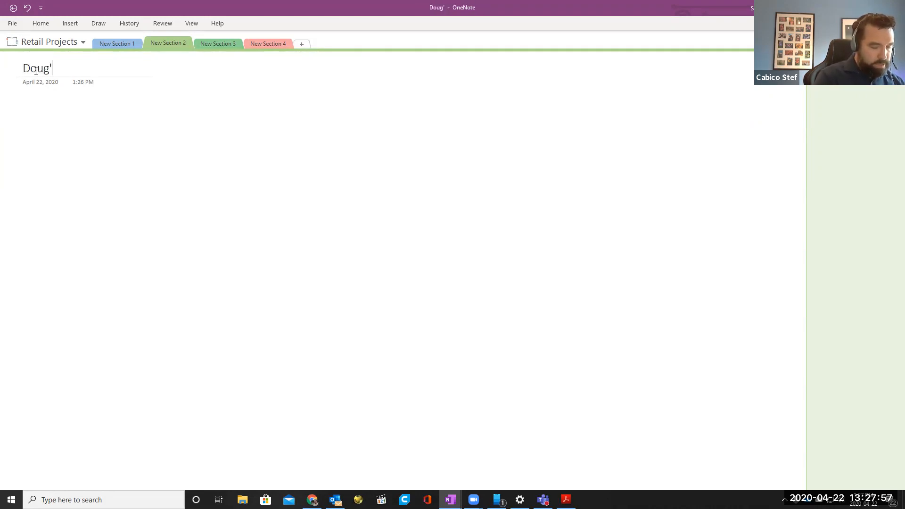
{"action": "type", "text": "s Estates"}
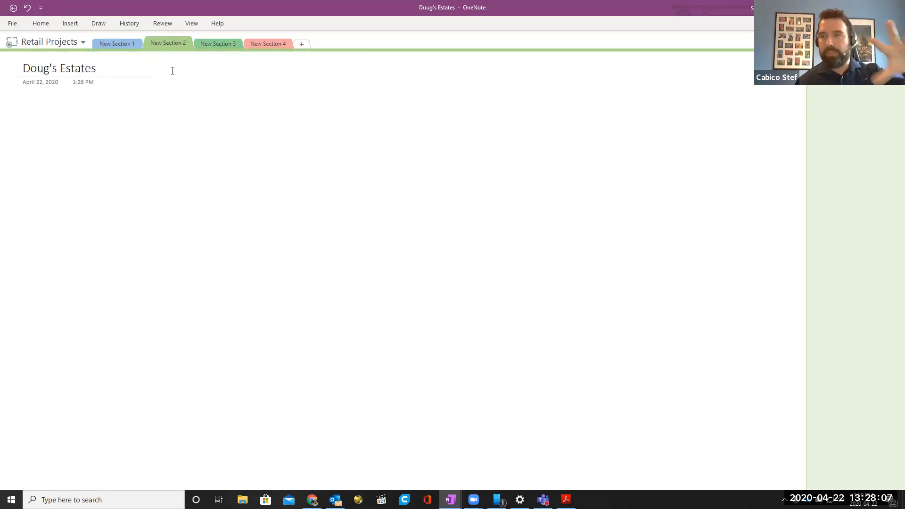
{"action": "left_click_drag", "start_coordinate": [111, 68], "coordinate": [8, 81]}
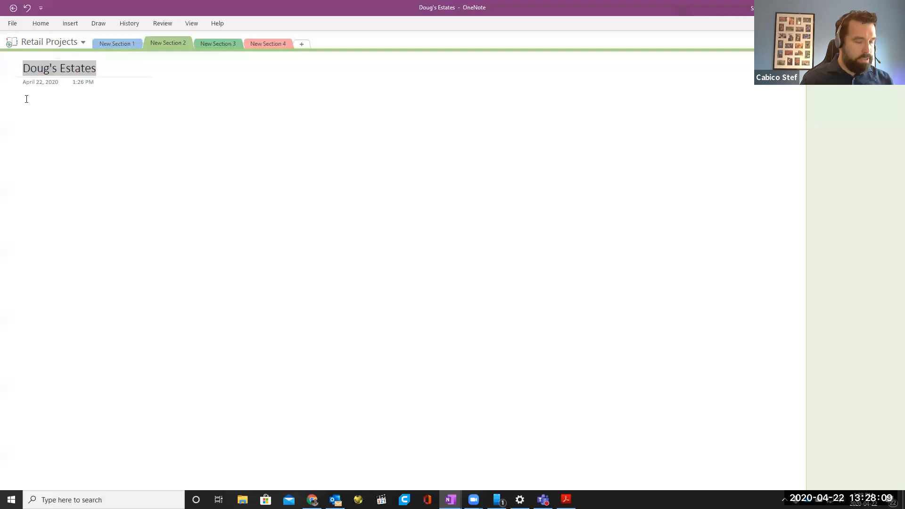
{"action": "key", "text": "BackSpace"}
Rename New Section 2 to the client's first name in possessive form followed by Estates.
{"action": "right_click", "coordinate": [167, 43]}
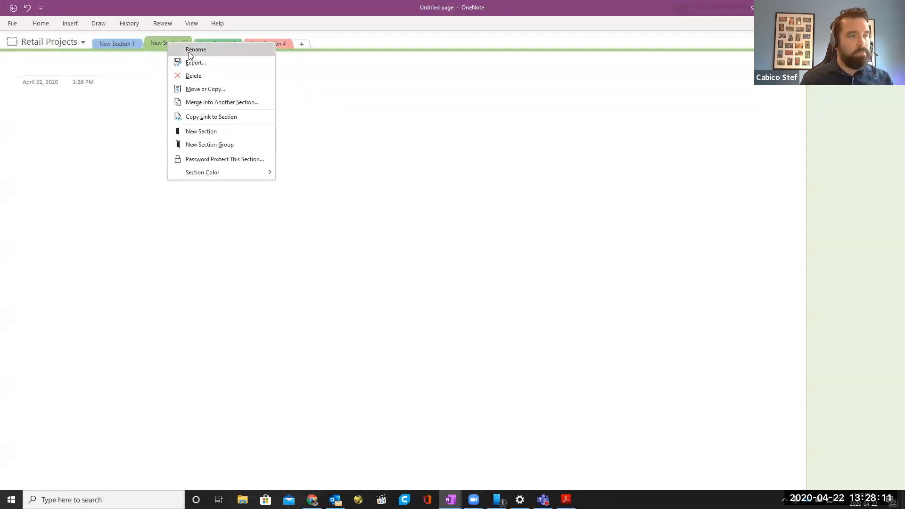
{"action": "left_click", "coordinate": [191, 50]}
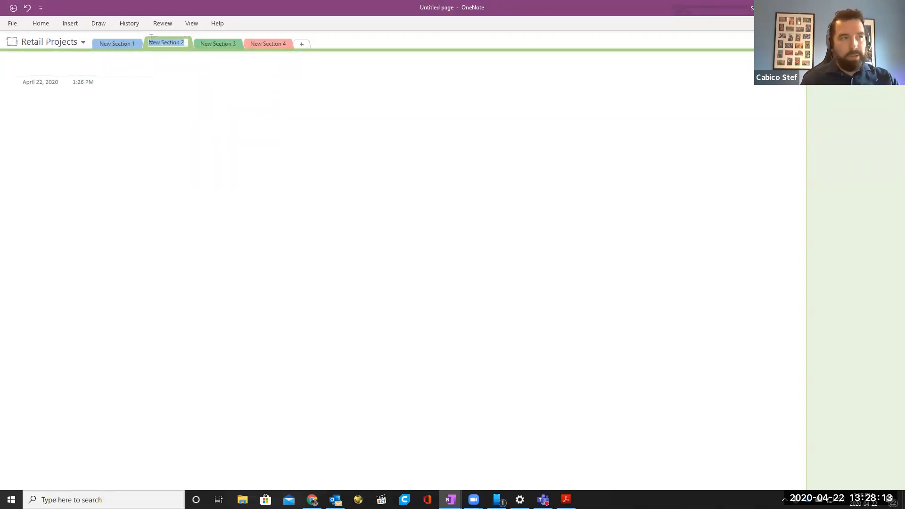
{"action": "type", "text": "D"}
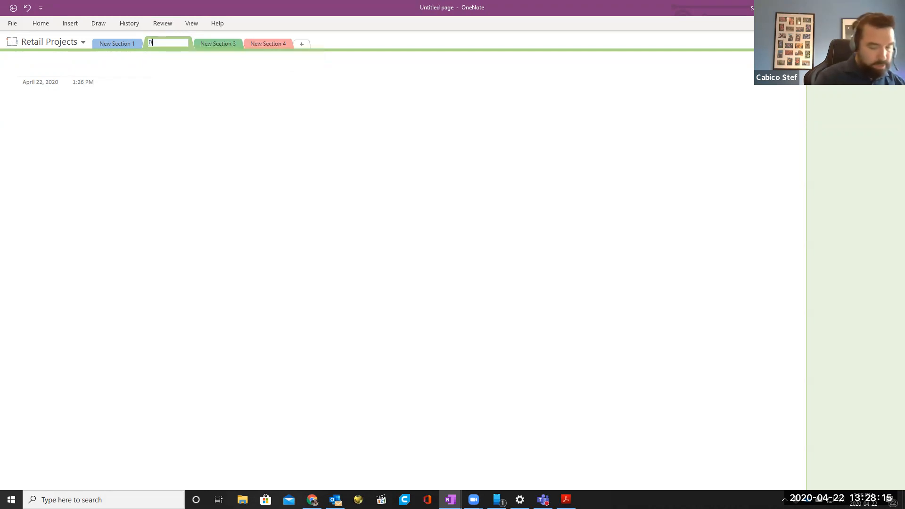
{"action": "type", "text": "oug's Esata"}
{"action": "key", "text": "Left"}
{"action": "key", "text": "Left"}
{"action": "key", "text": "Left"}
{"action": "key", "text": "Left"}
{"action": "key", "text": "BackSpace"}
{"action": "key", "text": "Return"}
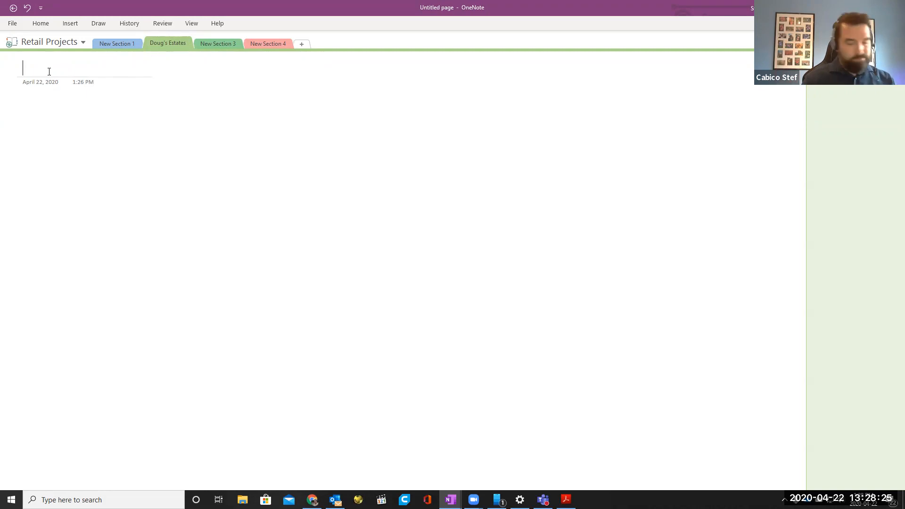
Title the renamed section's page Renderings and add a second page titled CDPS.
{"action": "type", "text": "REnderings"}
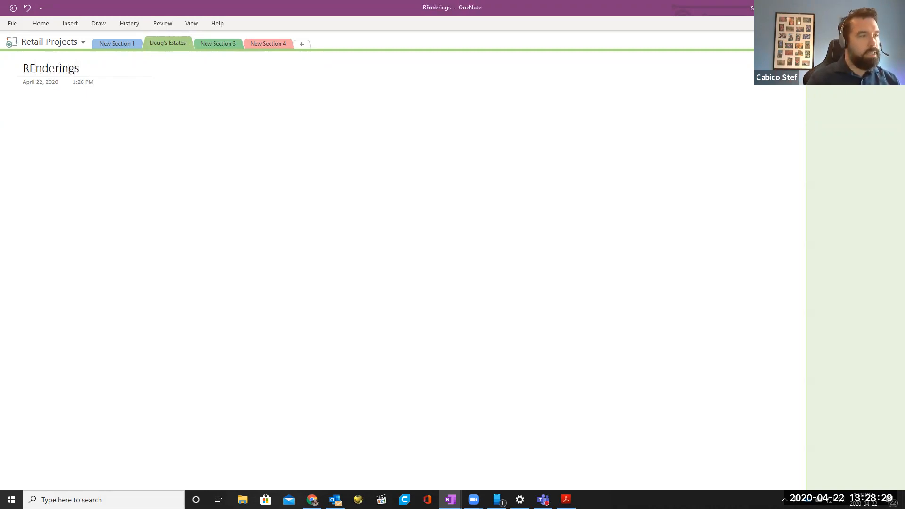
{"action": "key", "text": "BackSpace"}
{"action": "type", "text": "e"}
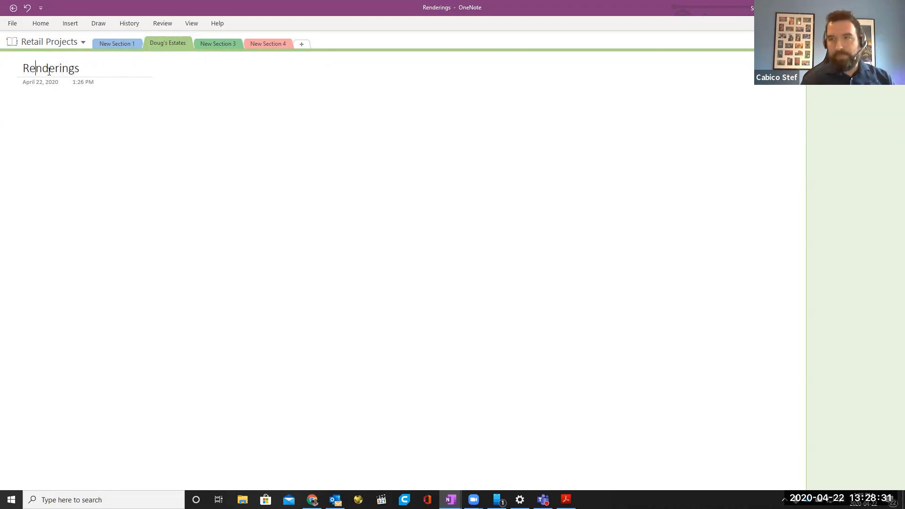
{"action": "left_click_drag", "start_coordinate": [22, 67], "coordinate": [110, 83]}
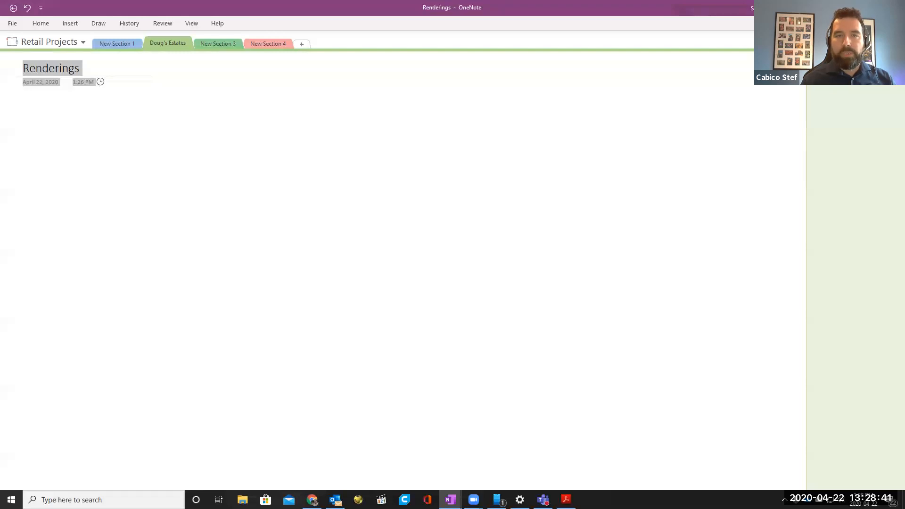
{"action": "left_click", "coordinate": [828, 57]}
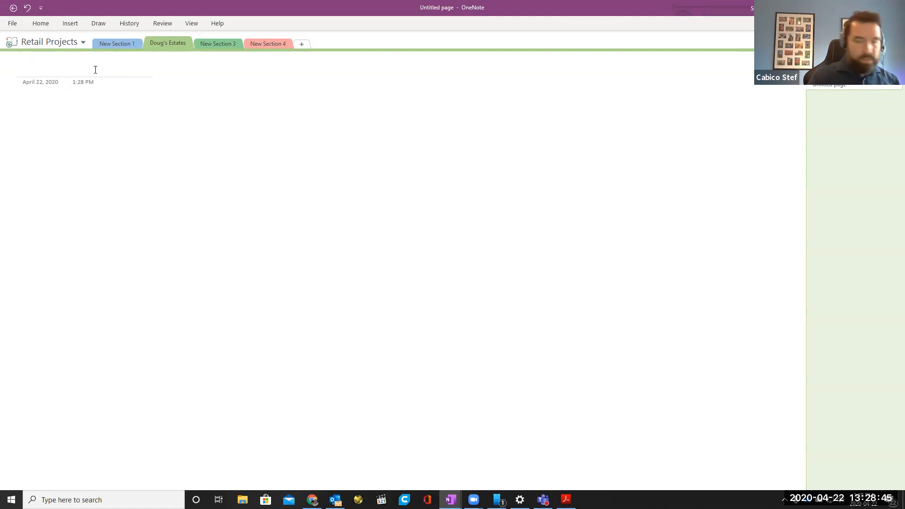
{"action": "type", "text": "CDPS"}
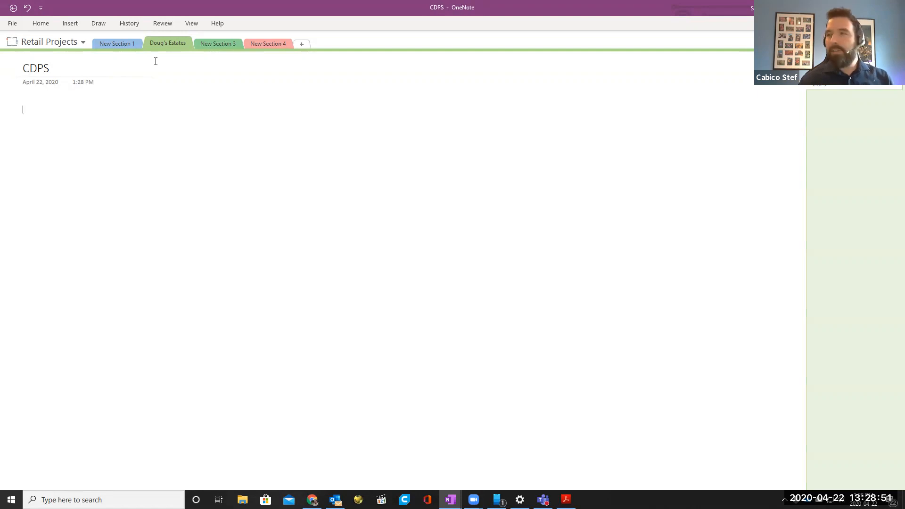
Delete New Section 1, New Section 3 and New Section 4 from the Retail Projects notebook.
{"action": "right_click", "coordinate": [118, 45]}
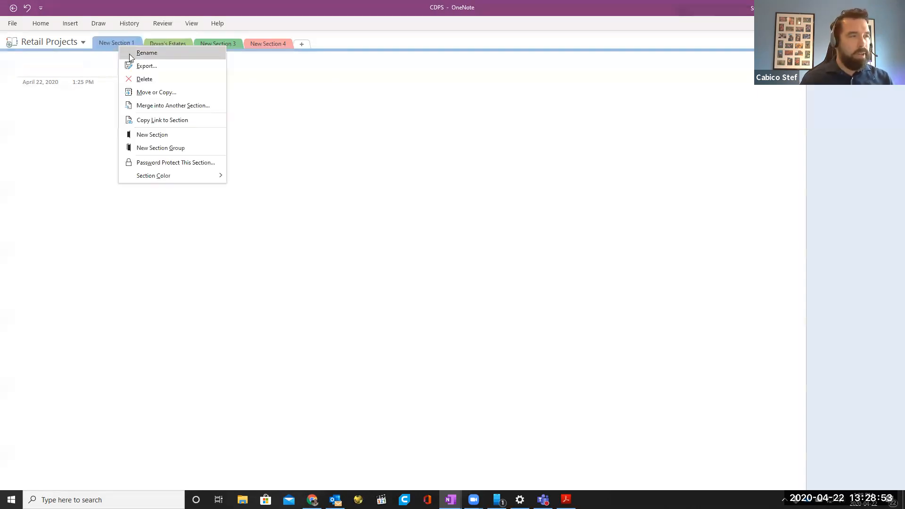
{"action": "left_click", "coordinate": [145, 79]}
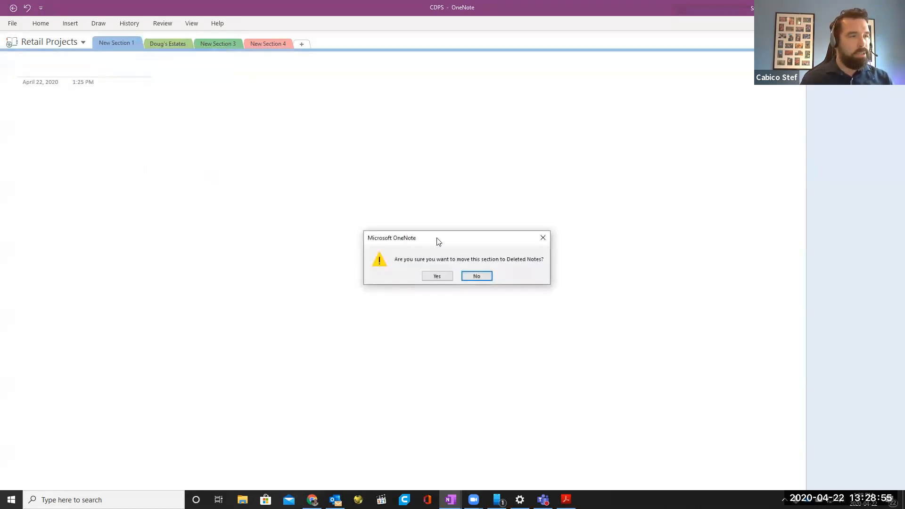
{"action": "left_click", "coordinate": [439, 276]}
{"action": "right_click", "coordinate": [173, 42]}
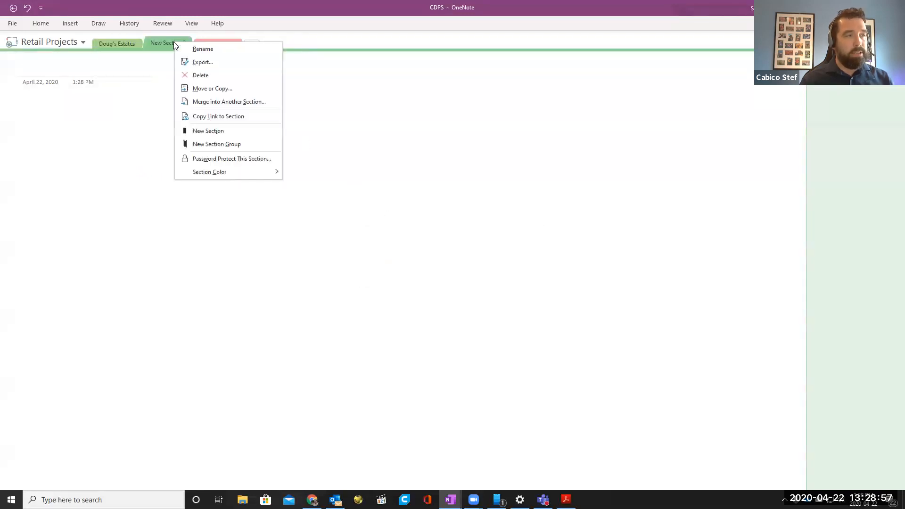
{"action": "left_click", "coordinate": [201, 75]}
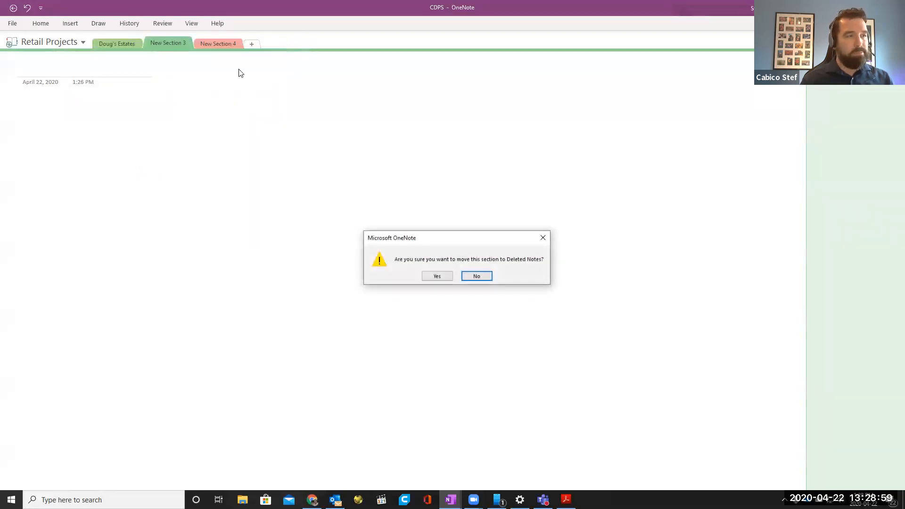
{"action": "left_click", "coordinate": [432, 274]}
{"action": "right_click", "coordinate": [172, 43]}
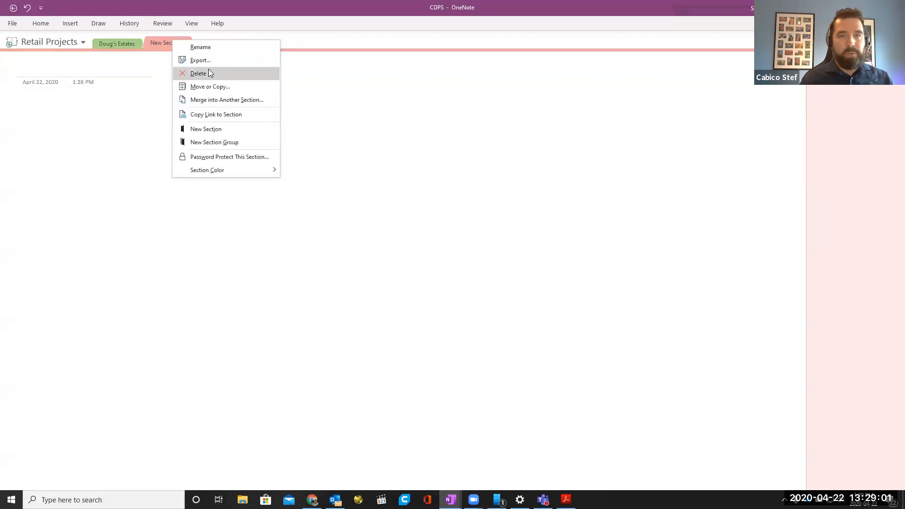
{"action": "left_click", "coordinate": [210, 73]}
{"action": "left_click", "coordinate": [437, 275]}
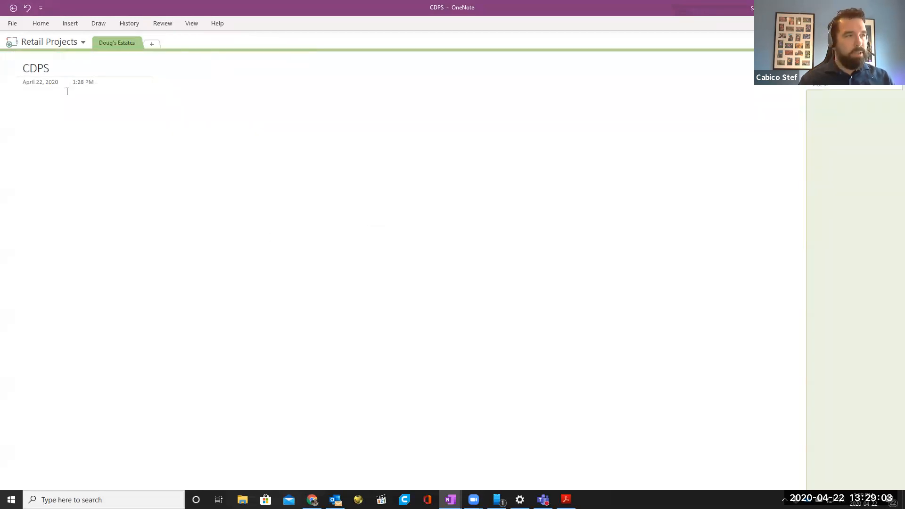
Switch between the Renderings and CDPS pages, and open the green Retail Projects notebook stored under Cabico Sales Team.
{"action": "left_click", "coordinate": [834, 91]}
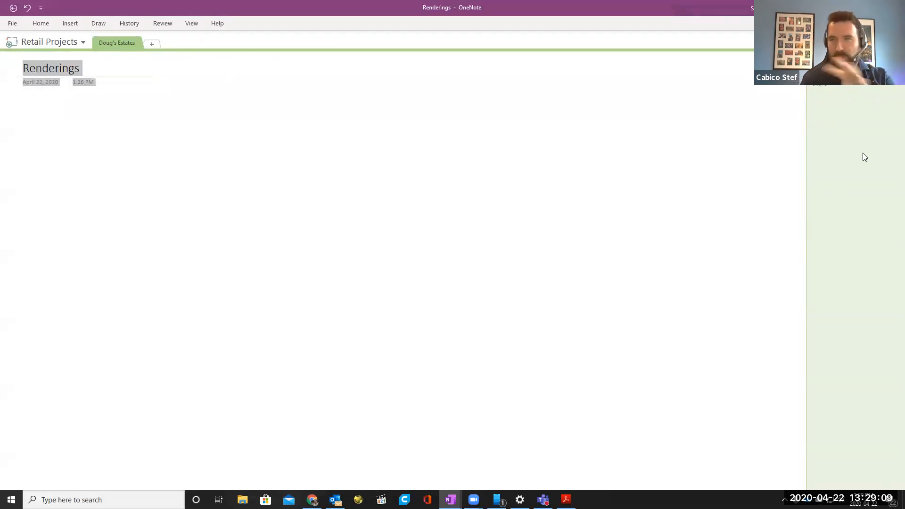
{"action": "left_click", "coordinate": [822, 89]}
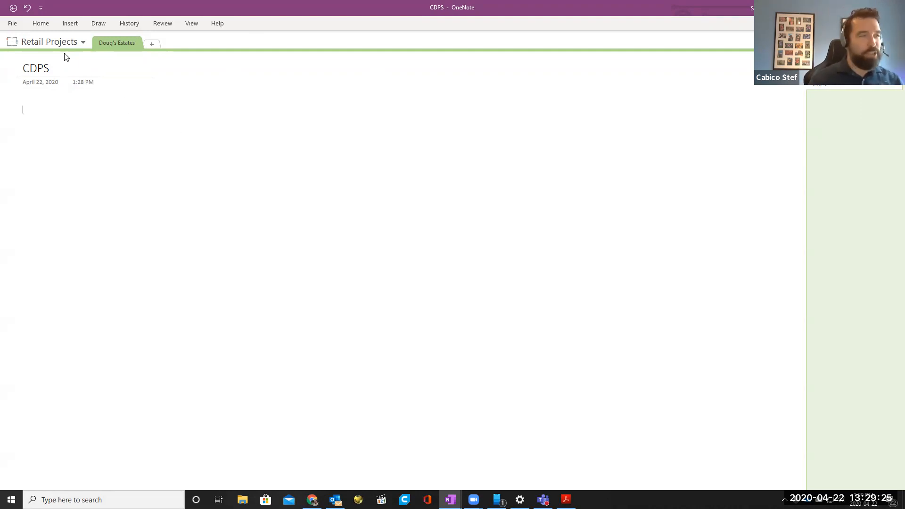
{"action": "left_click", "coordinate": [75, 42]}
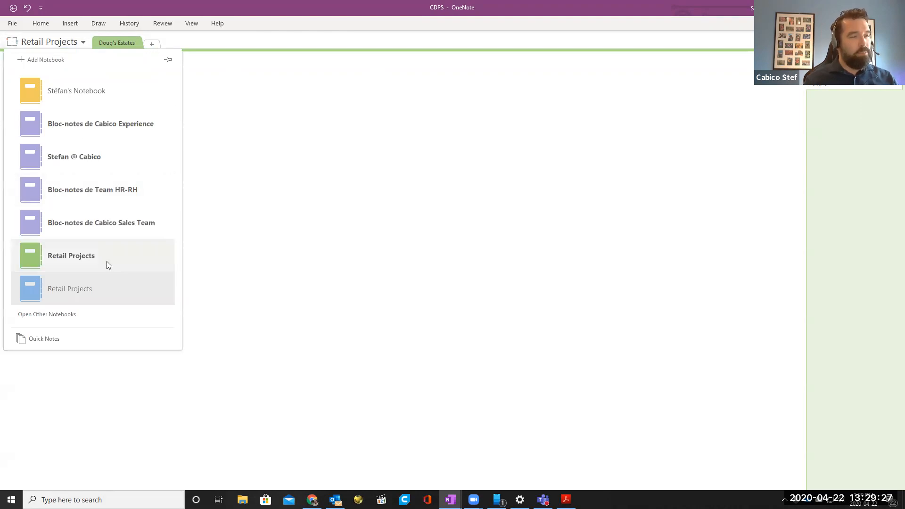
{"action": "mouse_move", "coordinate": [106, 264]}
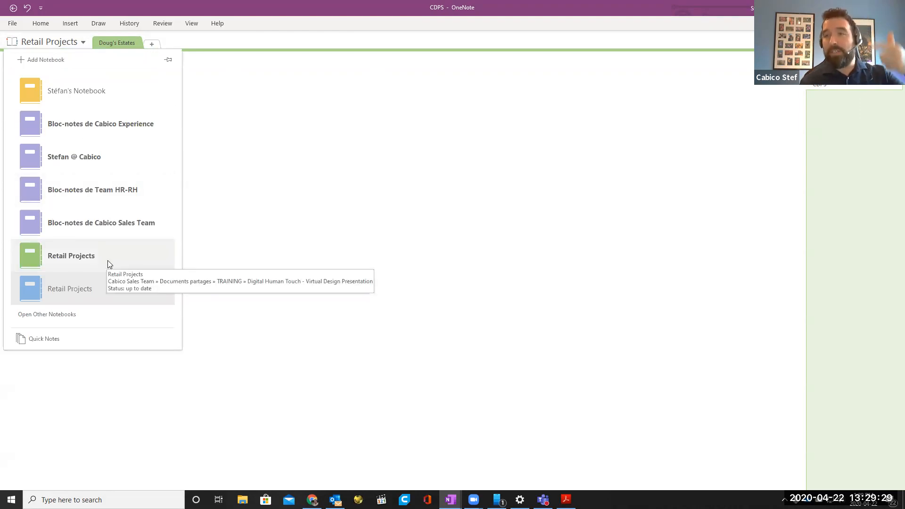
{"action": "left_click", "coordinate": [110, 259]}
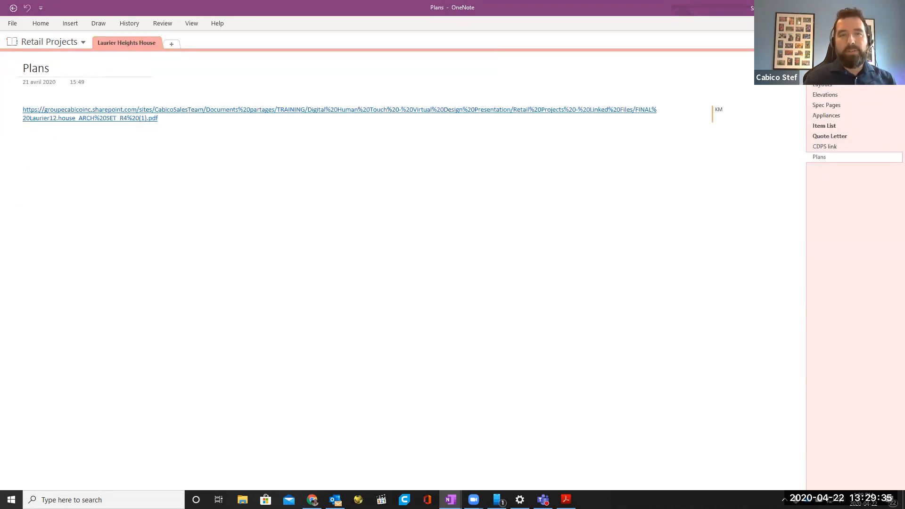
Open the Renderings page of Laurier Heights House and show the first kitchen rendering enlarged in full page view.
{"action": "left_click", "coordinate": [825, 74]}
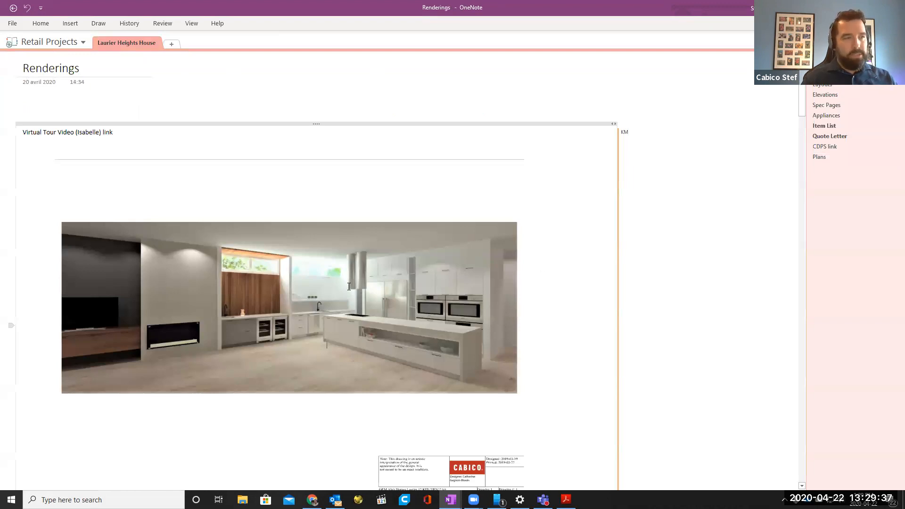
{"action": "scroll", "coordinate": [360, 309], "scroll_direction": "down", "scroll_amount": 3}
{"action": "scroll", "coordinate": [360, 309], "scroll_direction": "down", "scroll_amount": 1}
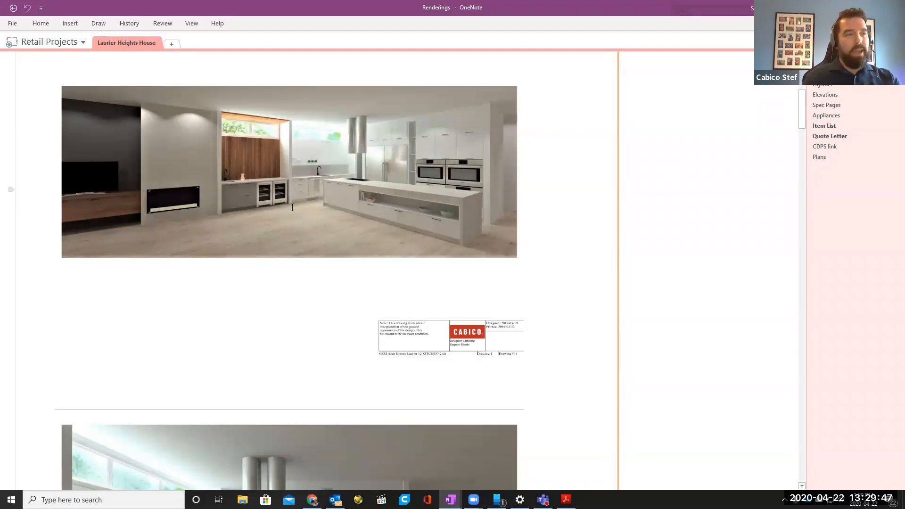
{"action": "scroll", "coordinate": [299, 232], "scroll_direction": "up", "scroll_amount": 3}
{"action": "scroll", "coordinate": [217, 229], "scroll_direction": "down", "scroll_amount": 1}
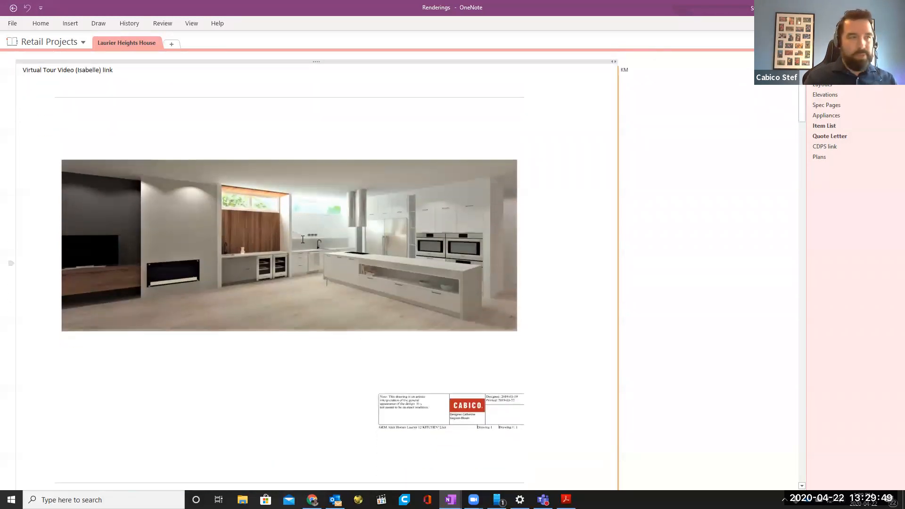
{"action": "scroll", "coordinate": [217, 229], "scroll_direction": "up", "scroll_amount": 4, "text": "ctrl"}
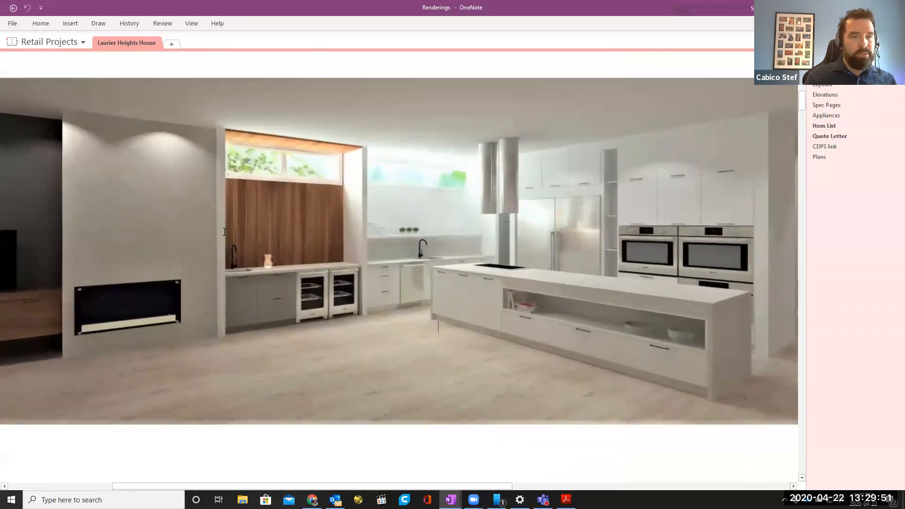
{"action": "key", "text": "F11"}
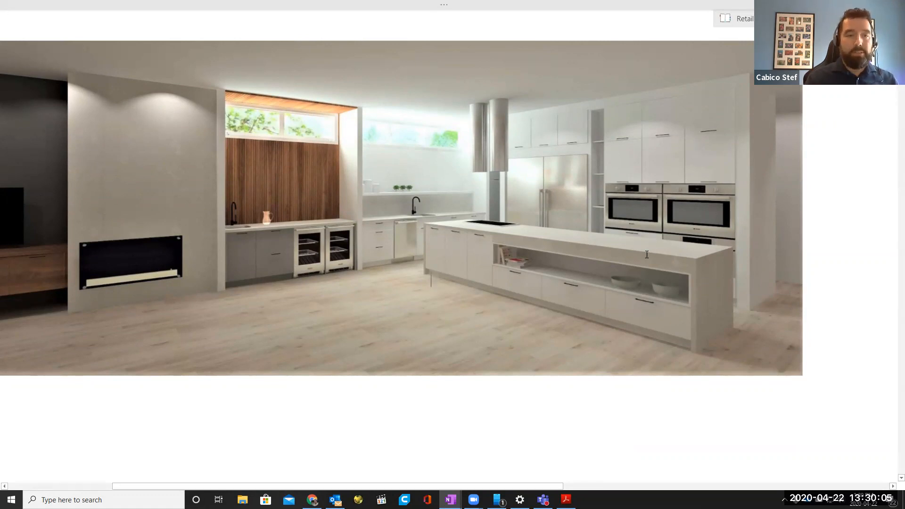
Add the note "Add a second Drawer" over the wall ovens in the kitchen rendering and give it a to-do checkbox.
{"action": "left_click", "coordinate": [655, 219]}
{"action": "type", "text": "Add a"}
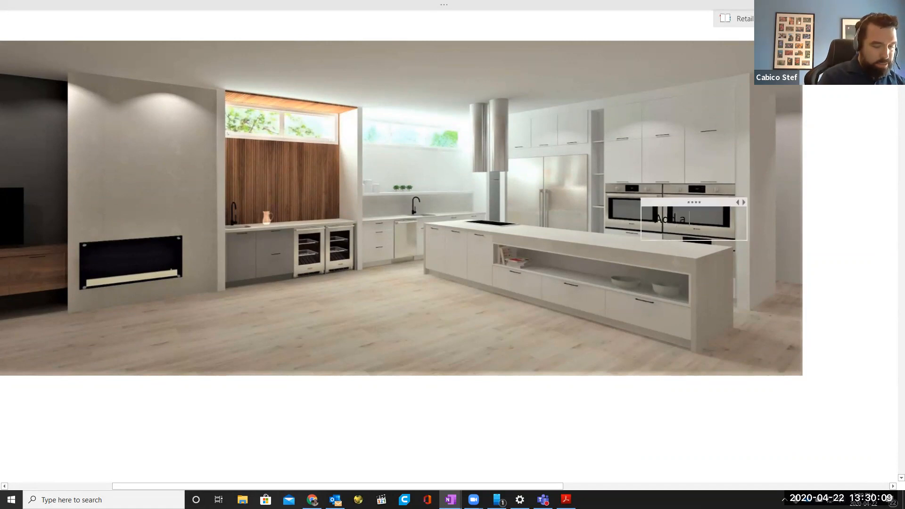
{"action": "type", "text": " second Drawer"}
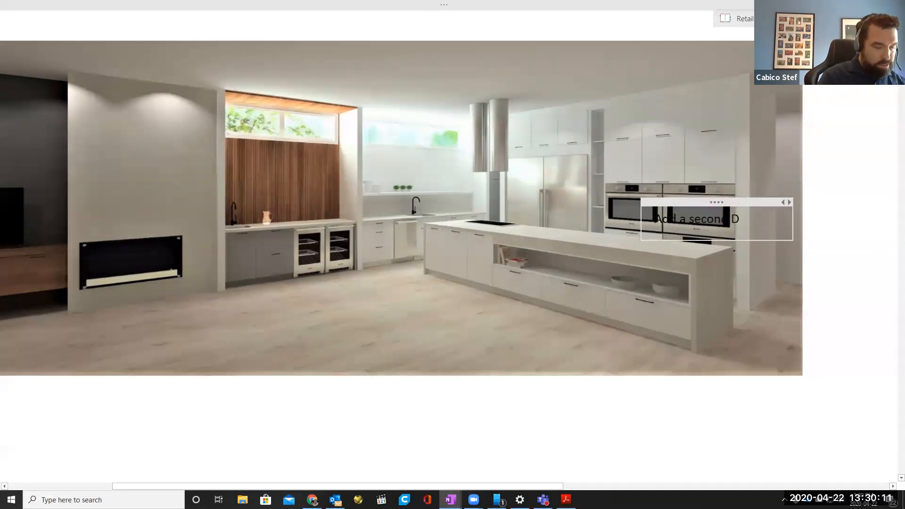
{"action": "key", "text": "ctrl+a"}
{"action": "key", "text": "ctrl+1"}
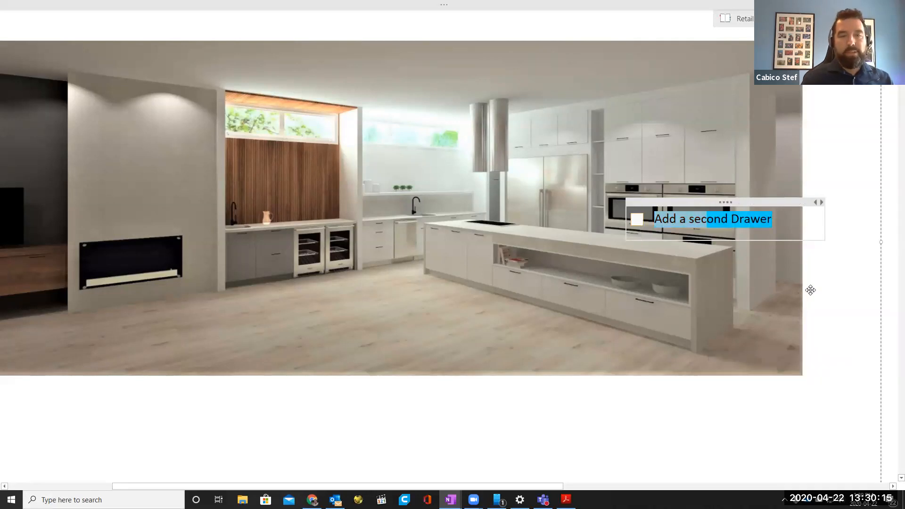
Remove the drawer note from the kitchen rendering and leave full page view.
{"action": "key", "text": "Delete"}
{"action": "key", "text": "ctrl+z"}
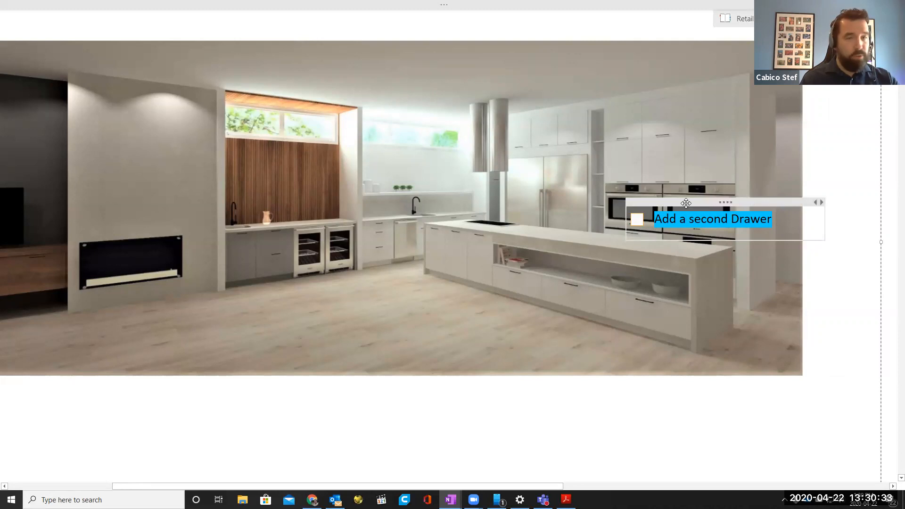
{"action": "key", "text": "Delete"}
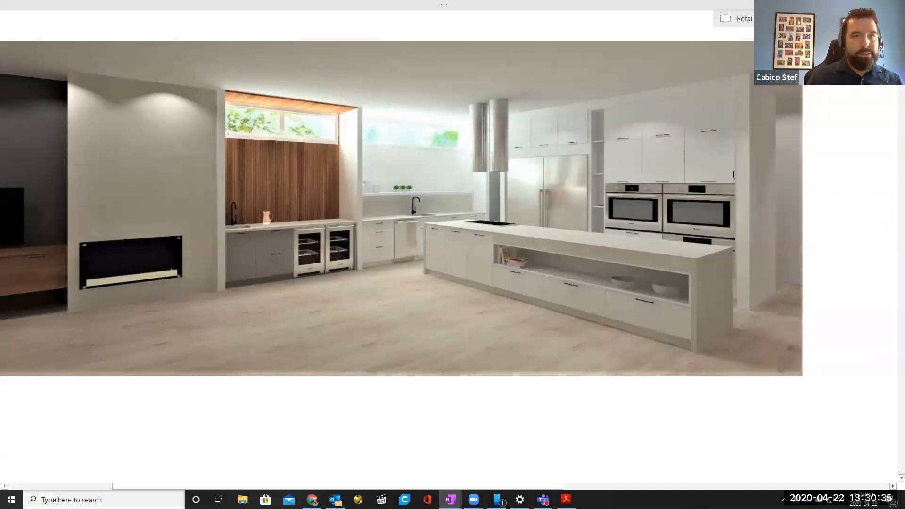
{"action": "key", "text": "F11"}
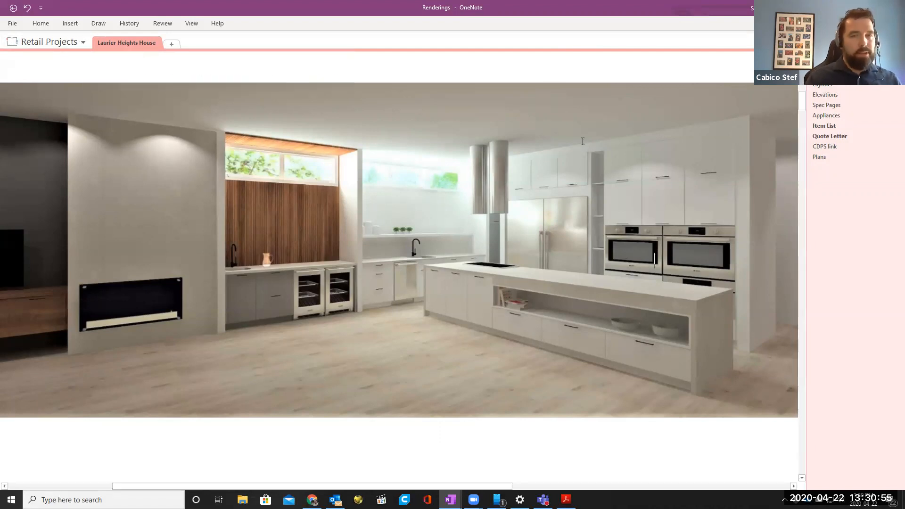
Compare the notebook sections illustration in the browser's OneNote guide PDF with the Retail Projects notebook in OneNote.
{"action": "key", "text": "alt+Tab"}
{"action": "scroll", "coordinate": [519, 292], "scroll_direction": "down", "scroll_amount": 1}
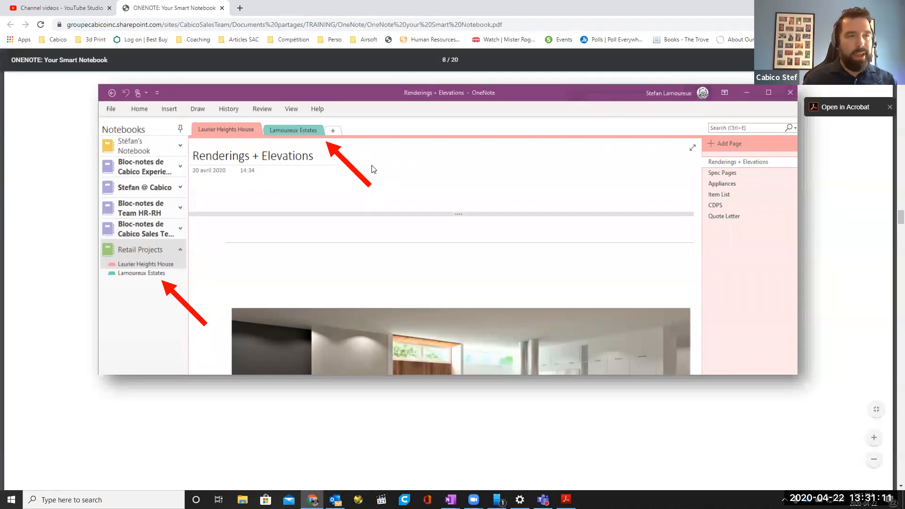
{"action": "key", "text": "alt+Tab"}
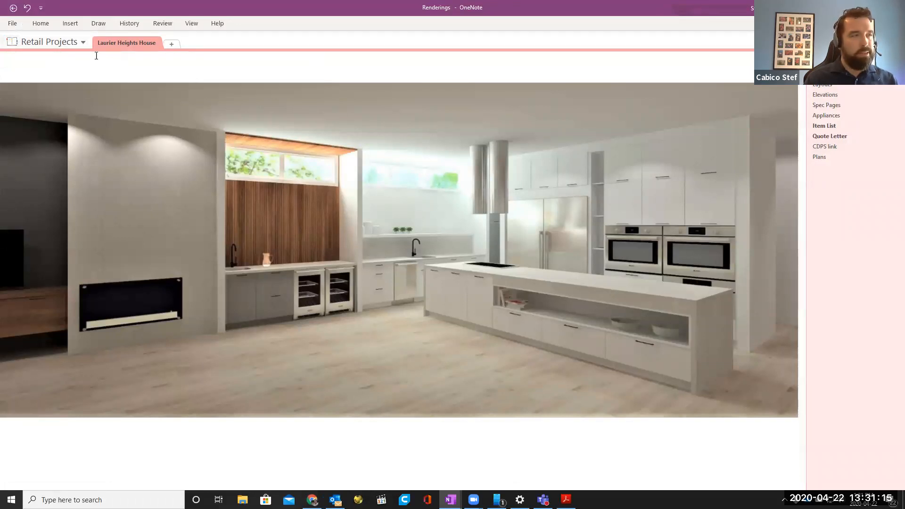
{"action": "key", "text": "alt+Tab"}
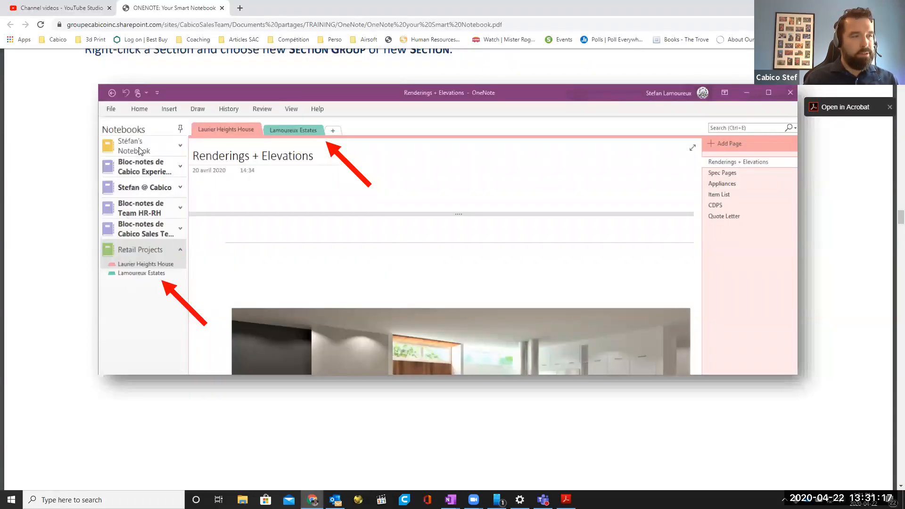
Switch back to OneNote and pin the notebook list so it stays open beside the page.
{"action": "key", "text": "alt+Tab"}
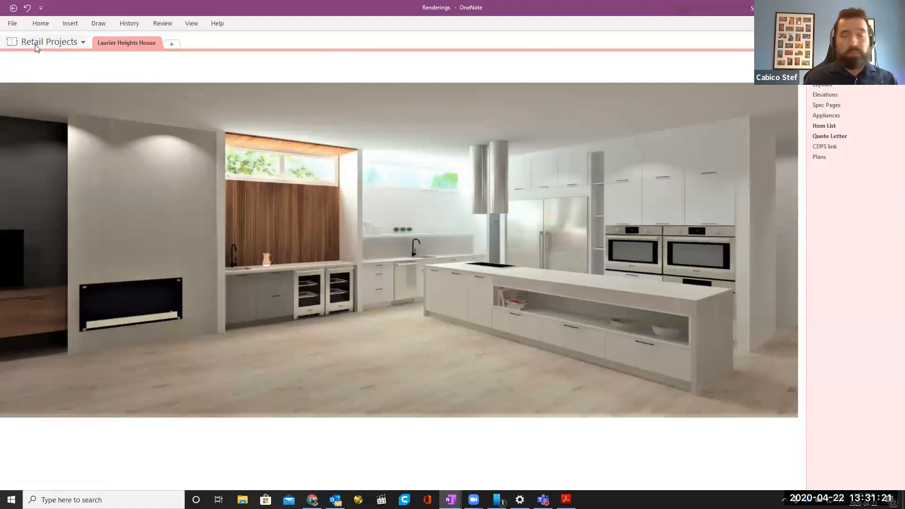
{"action": "left_click", "coordinate": [83, 44]}
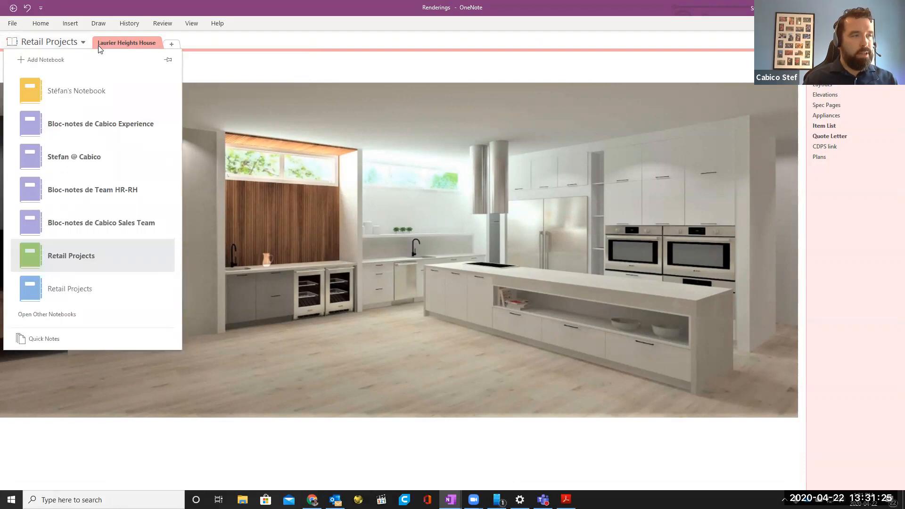
{"action": "left_click", "coordinate": [170, 60]}
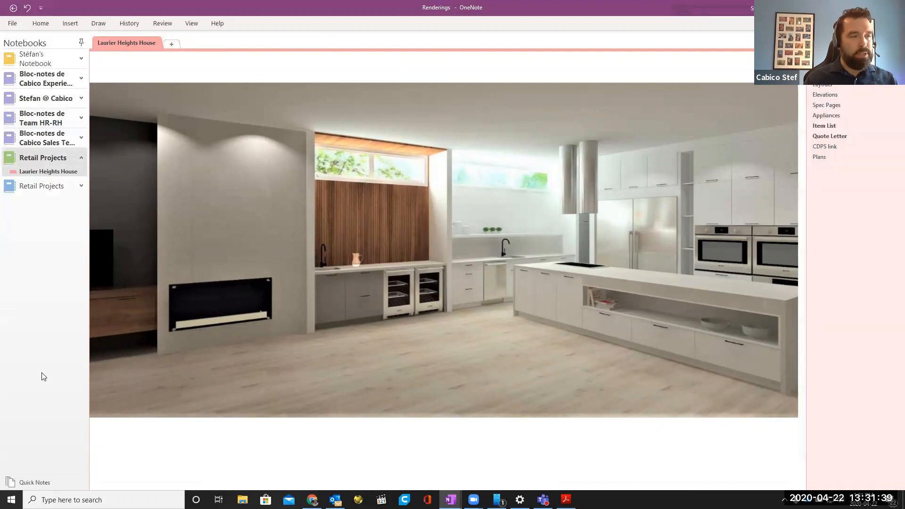
Add fifteen new sections with default names to the green Retail Projects notebook.
{"action": "left_click", "coordinate": [172, 43]}
{"action": "left_click", "coordinate": [221, 44]}
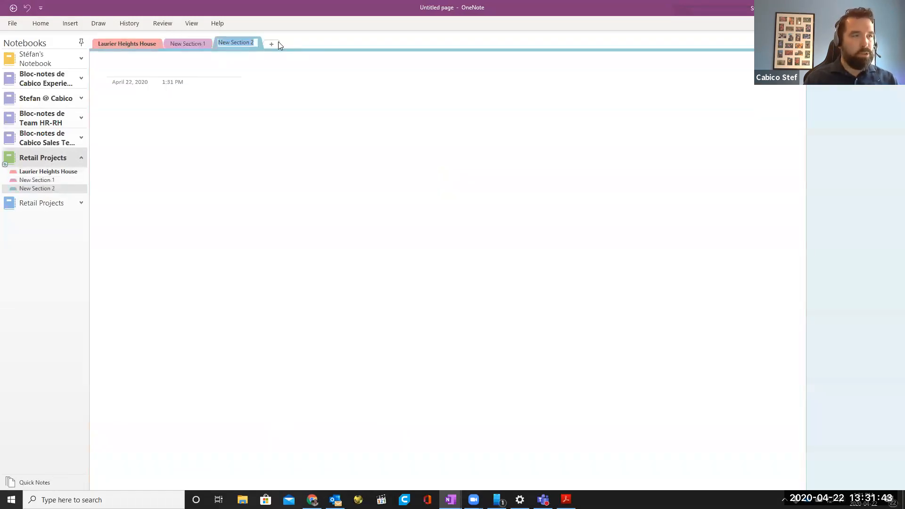
{"action": "left_click", "coordinate": [272, 43]}
{"action": "left_click", "coordinate": [322, 44]}
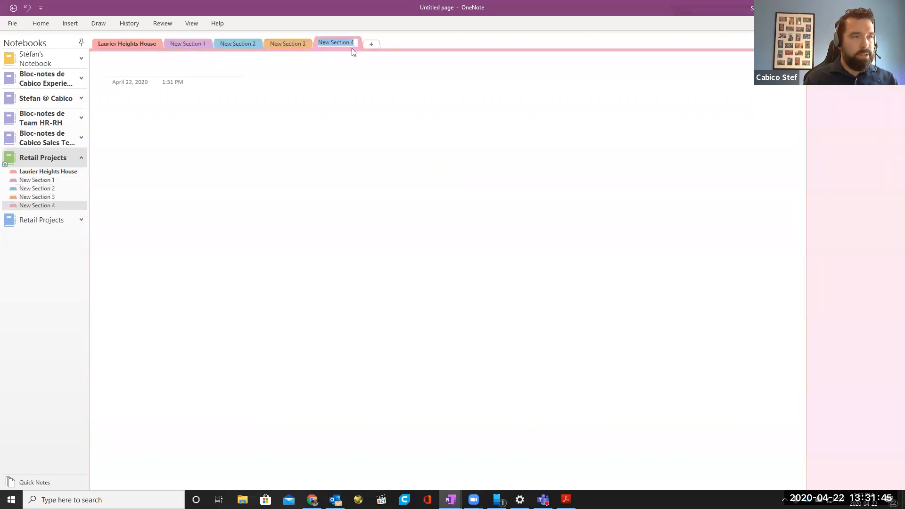
{"action": "left_click", "coordinate": [376, 44]}
{"action": "left_click", "coordinate": [421, 45]}
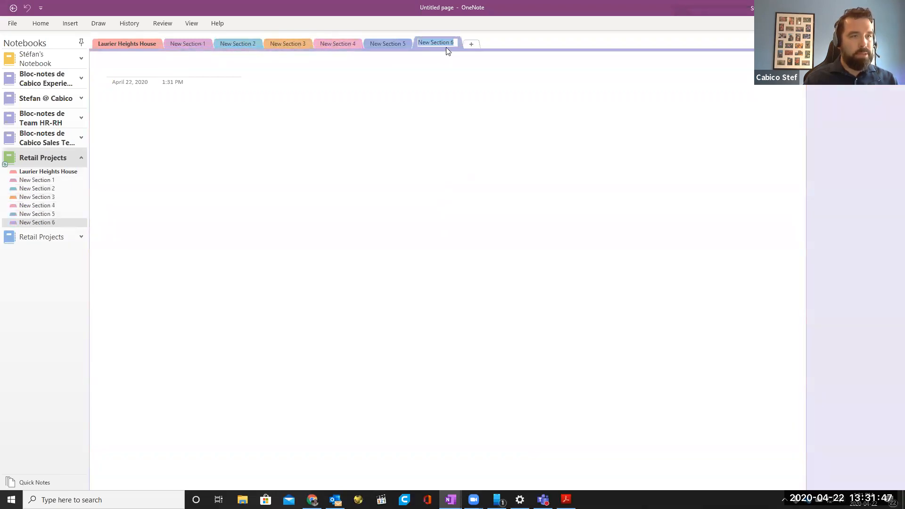
{"action": "left_click", "coordinate": [473, 44]}
{"action": "left_click", "coordinate": [522, 45]}
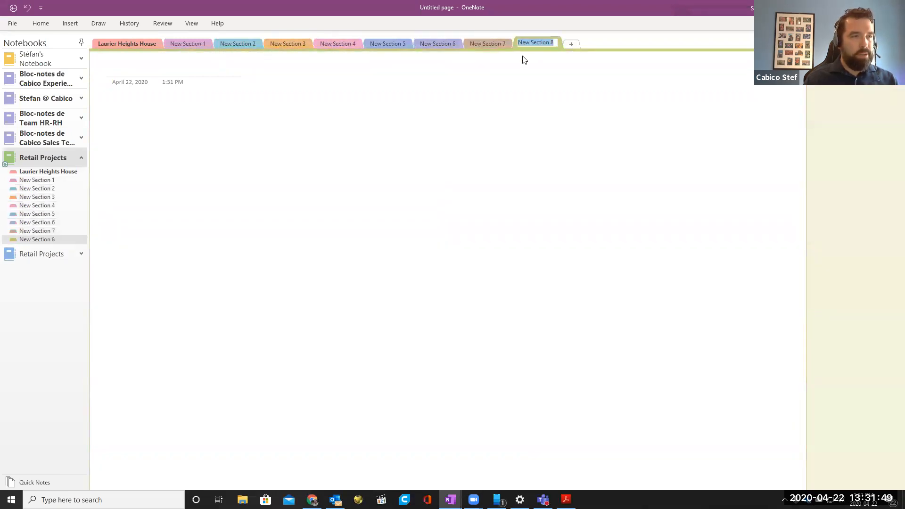
{"action": "left_click", "coordinate": [572, 45]}
{"action": "left_click", "coordinate": [619, 44]}
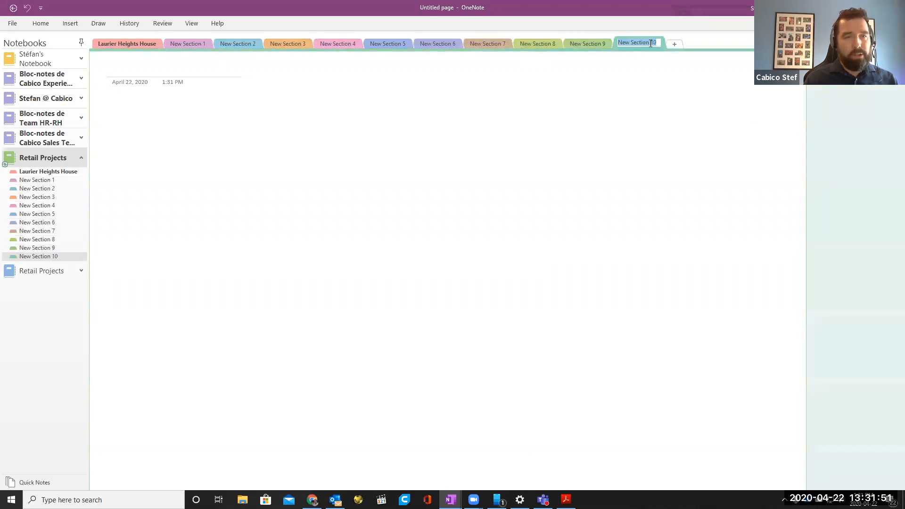
{"action": "left_click", "coordinate": [677, 45]}
{"action": "left_click", "coordinate": [727, 45]}
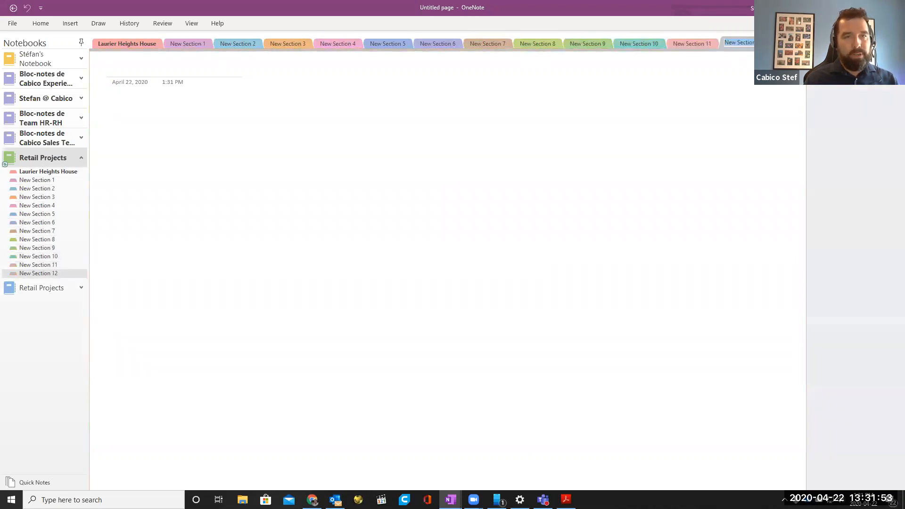
{"action": "left_click", "coordinate": [780, 45]}
{"action": "left_click", "coordinate": [751, 44]}
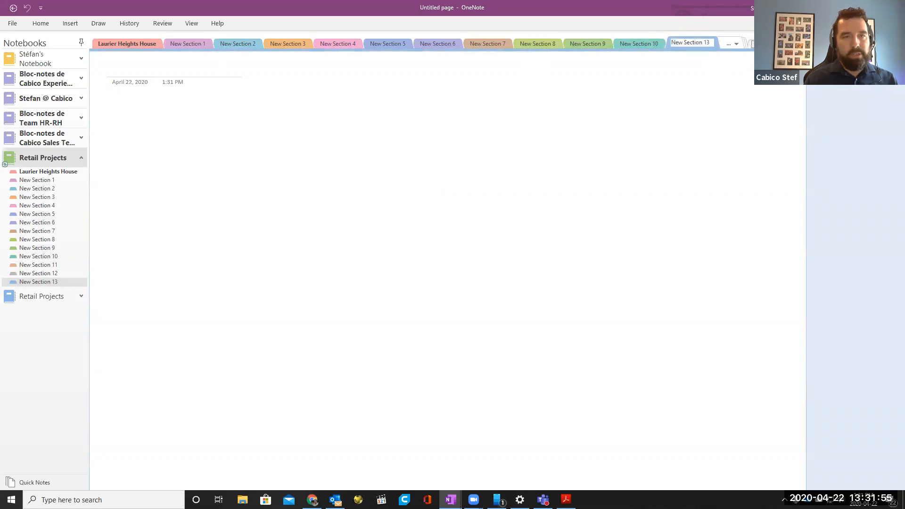
{"action": "left_click", "coordinate": [750, 43]}
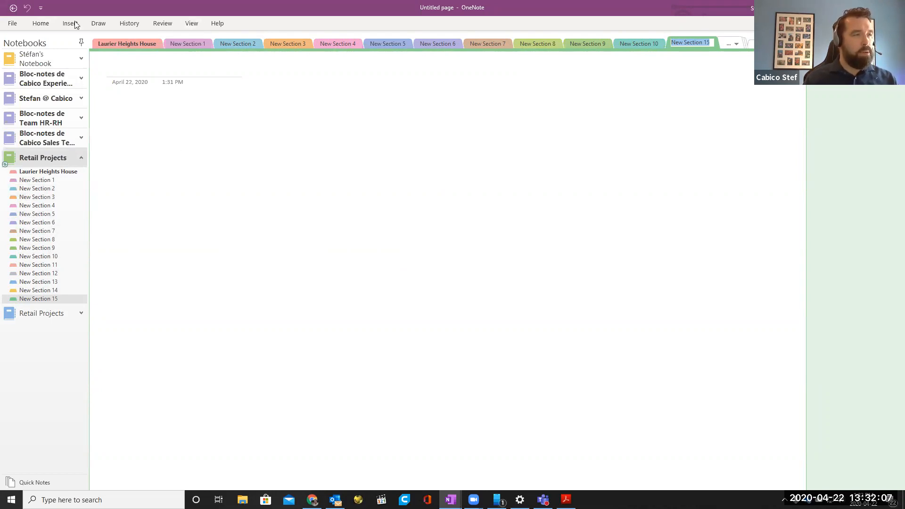
Keep the ribbon permanently expanded with the Home commands showing.
{"action": "left_click", "coordinate": [41, 23]}
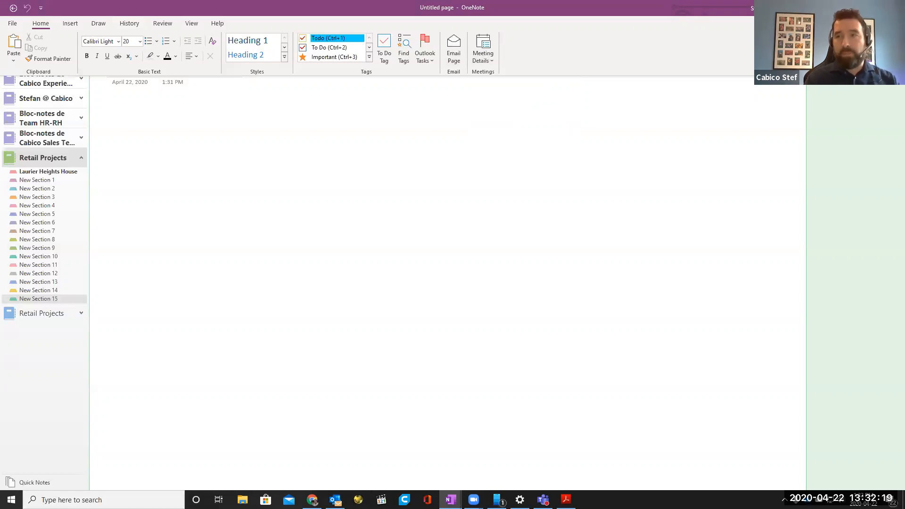
{"action": "left_click", "coordinate": [898, 71]}
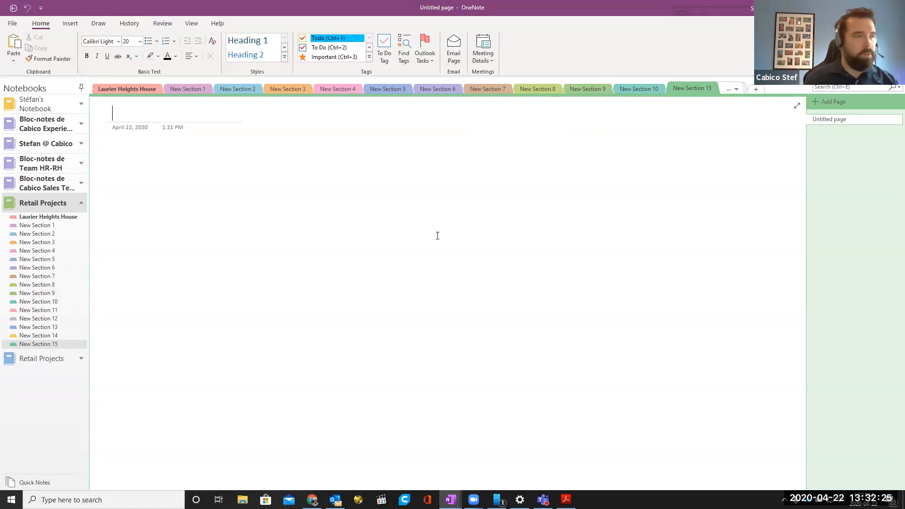
Delete New Section 1 from the green Retail Projects notebook.
{"action": "left_click", "coordinate": [42, 225]}
{"action": "right_click", "coordinate": [43, 227]}
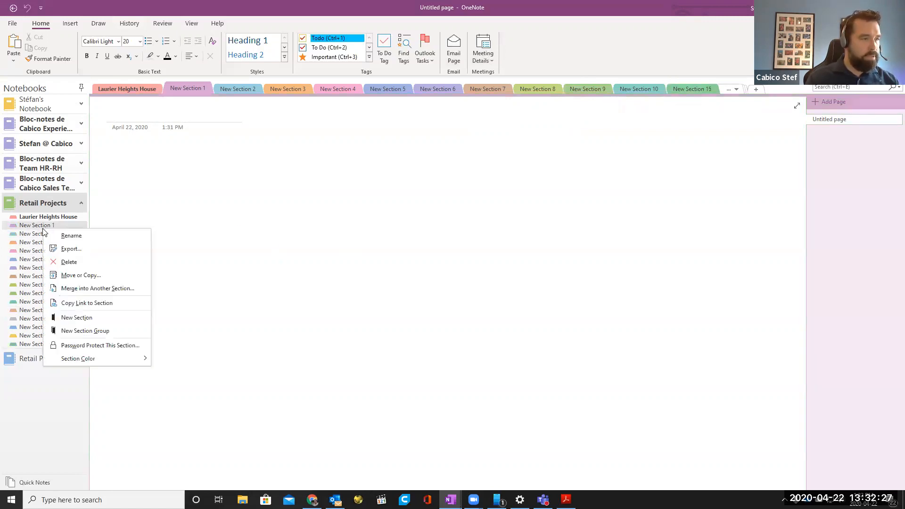
{"action": "left_click", "coordinate": [69, 262]}
{"action": "left_click", "coordinate": [434, 277]}
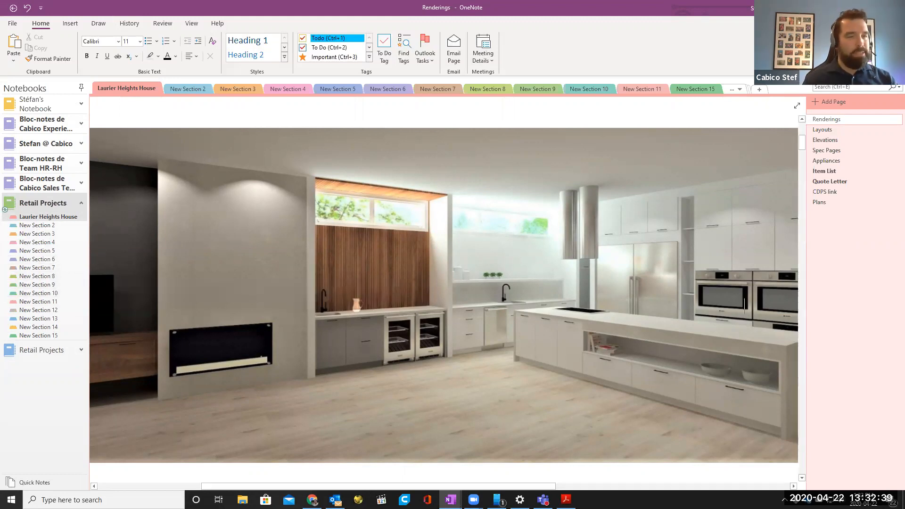
Switch to the OneNote guide PDF in the browser and review section 2.3, Pages and Subpages.
{"action": "key", "text": "alt+Tab"}
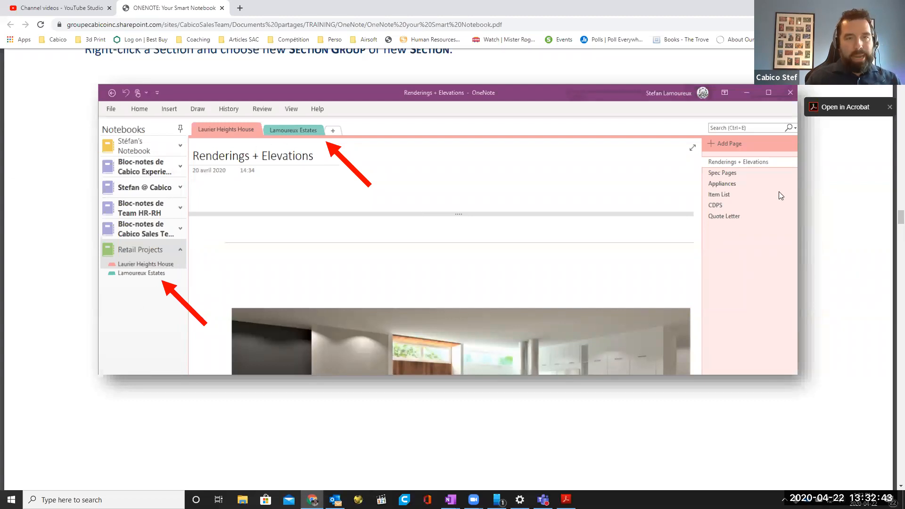
{"action": "scroll", "coordinate": [631, 238], "scroll_direction": "down", "scroll_amount": 15}
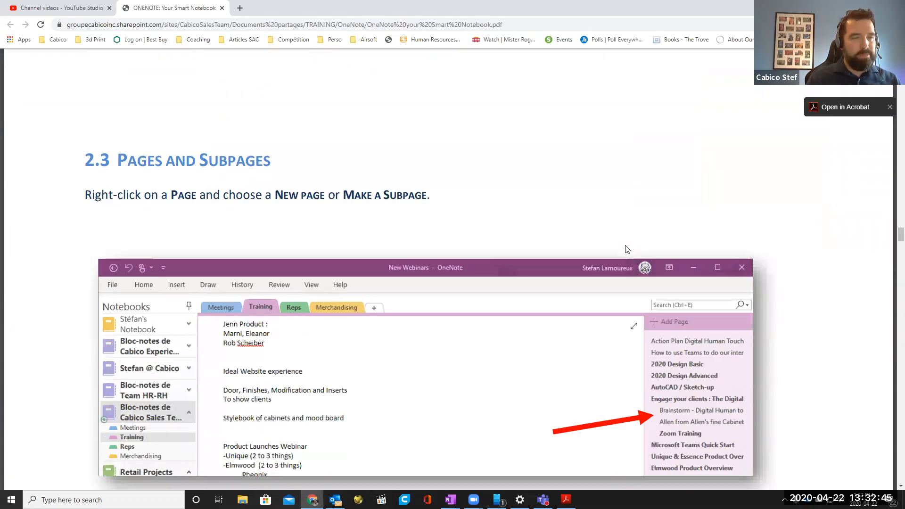
{"action": "scroll", "coordinate": [632, 249], "scroll_direction": "up", "scroll_amount": 1}
{"action": "scroll", "coordinate": [633, 271], "scroll_direction": "up", "scroll_amount": 1}
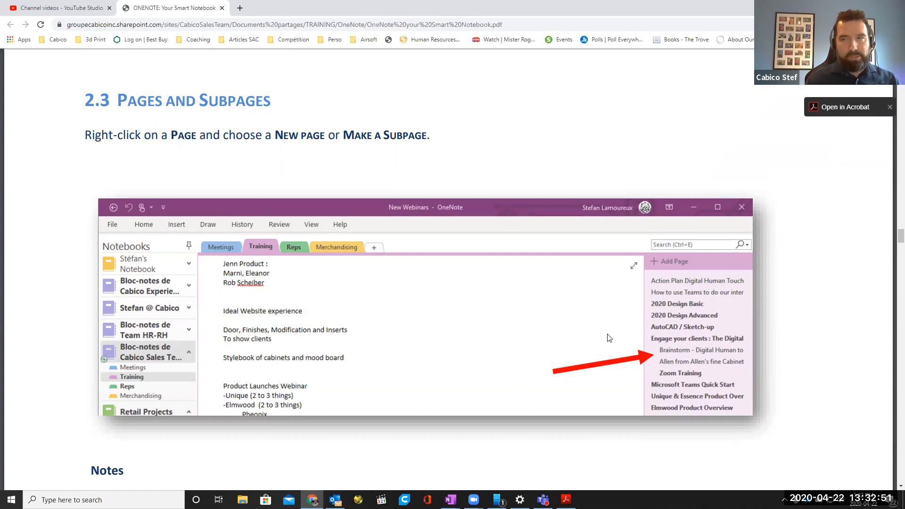
Return to OneNote and rename New Section 2 to the client's first name in possessive form followed by "Estate".
{"action": "key", "text": "alt+Tab"}
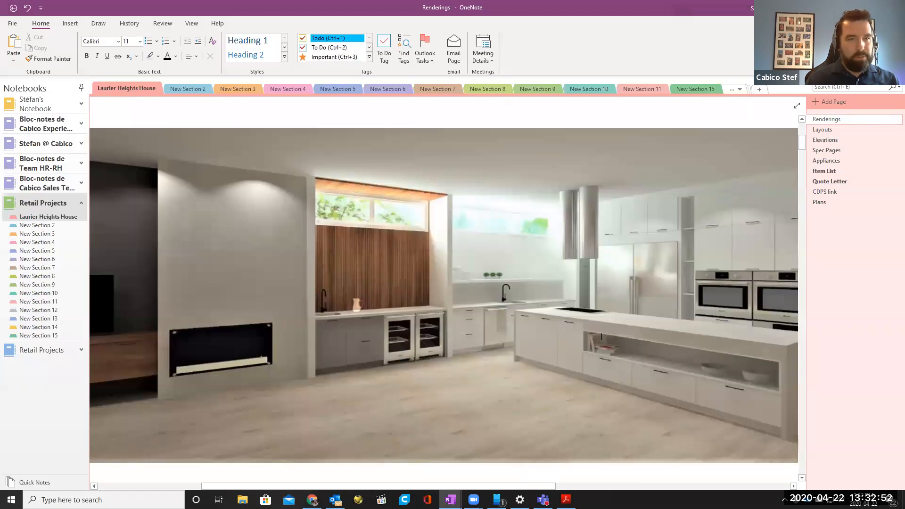
{"action": "left_click", "coordinate": [34, 229]}
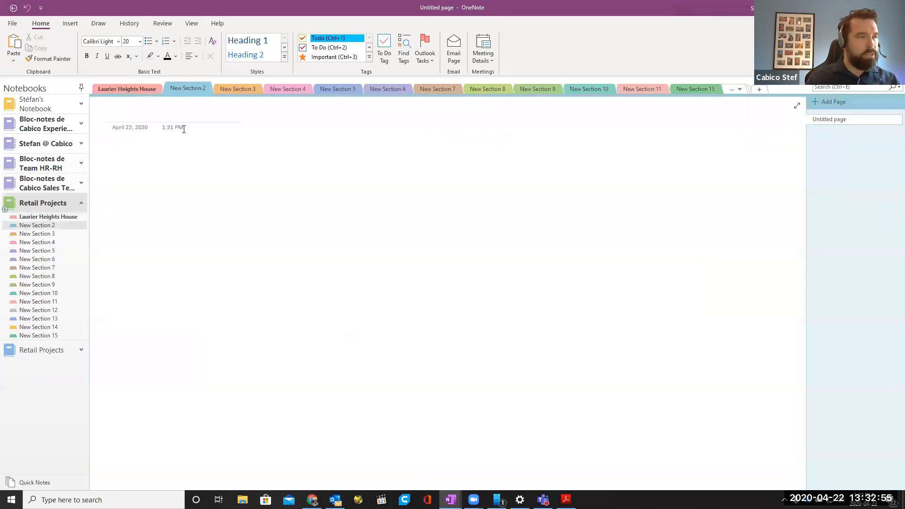
{"action": "right_click", "coordinate": [190, 87]}
{"action": "left_click", "coordinate": [227, 95]}
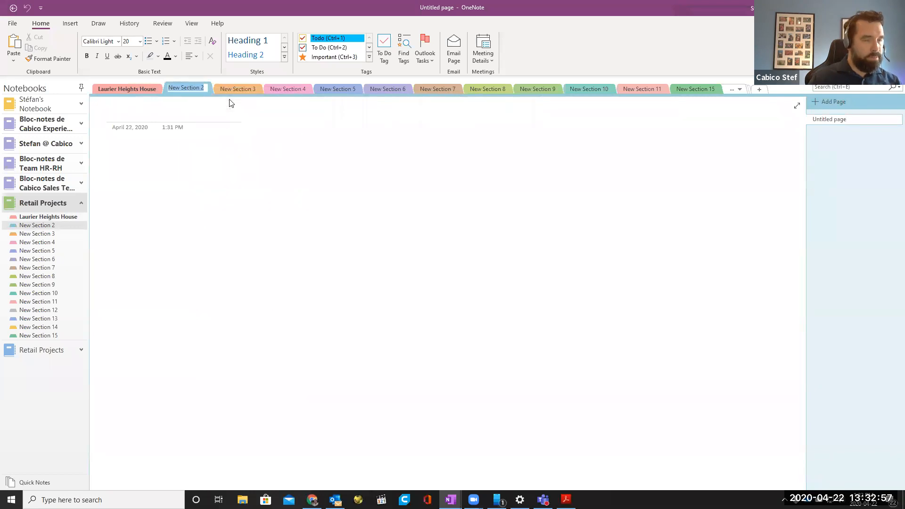
{"action": "type", "text": "Doug'"}
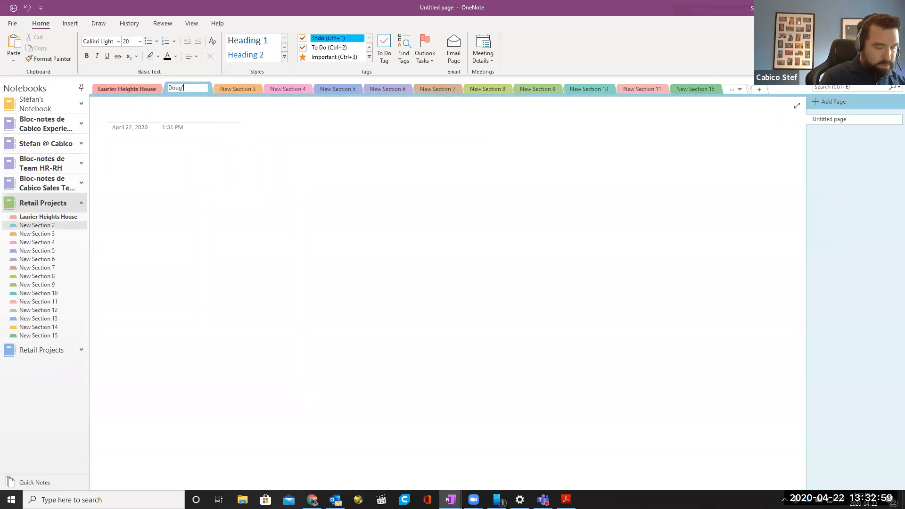
{"action": "type", "text": "s Estate"}
{"action": "key", "text": "Return"}
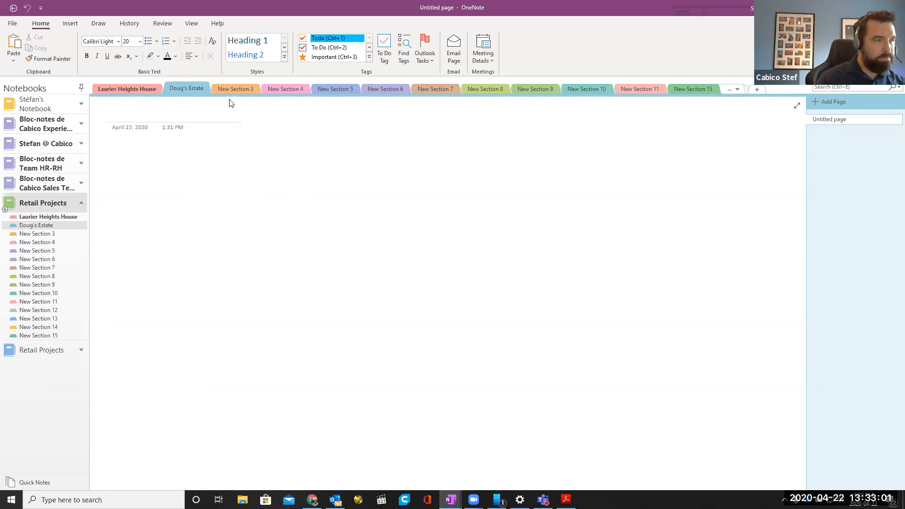
Title the untitled page in the renamed estate section Renderings.
{"action": "type", "text": "REnse"}
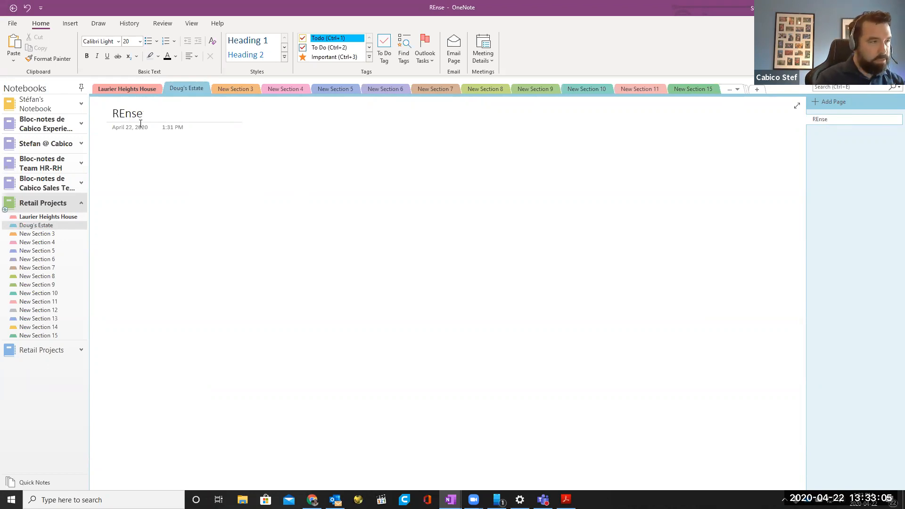
{"action": "key", "text": "BackSpace"}
{"action": "type", "text": "enderings"}
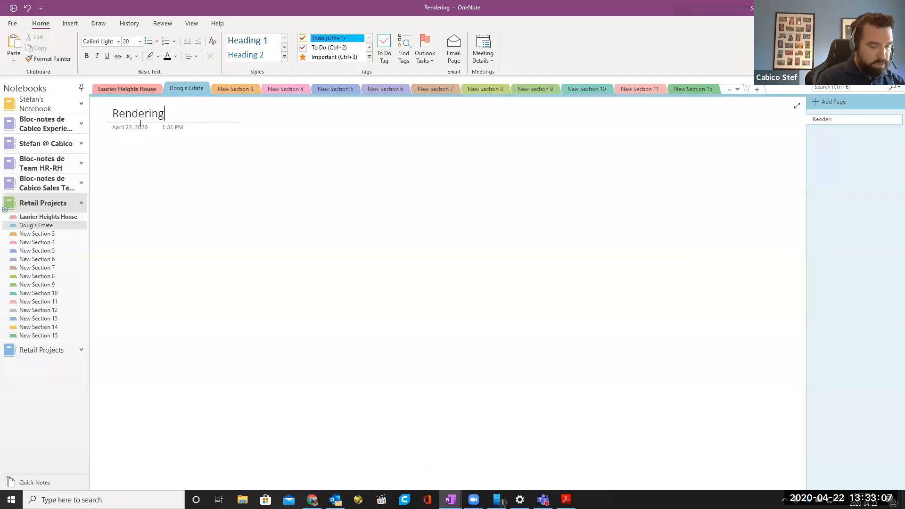
{"action": "key", "text": "Return"}
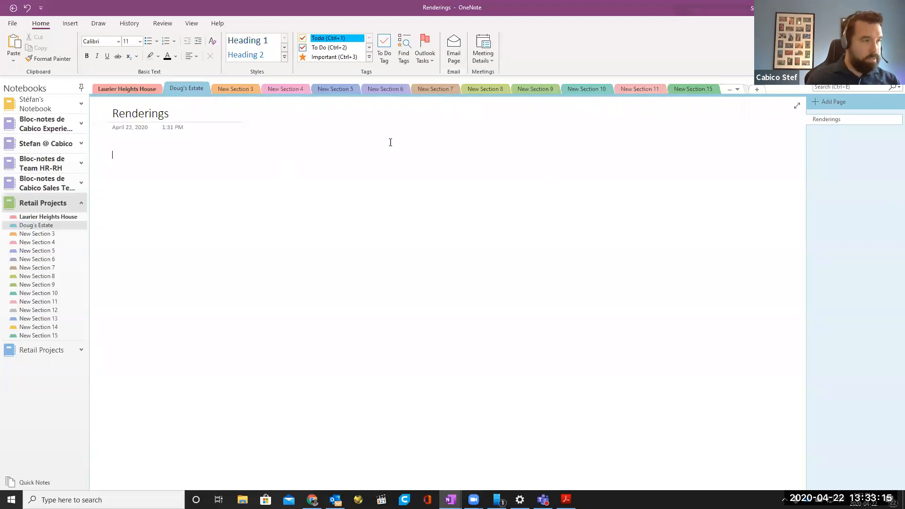
Add a page titled Kitchen Layout to the client's estate section, below the Renderings page.
{"action": "left_click", "coordinate": [28, 217]}
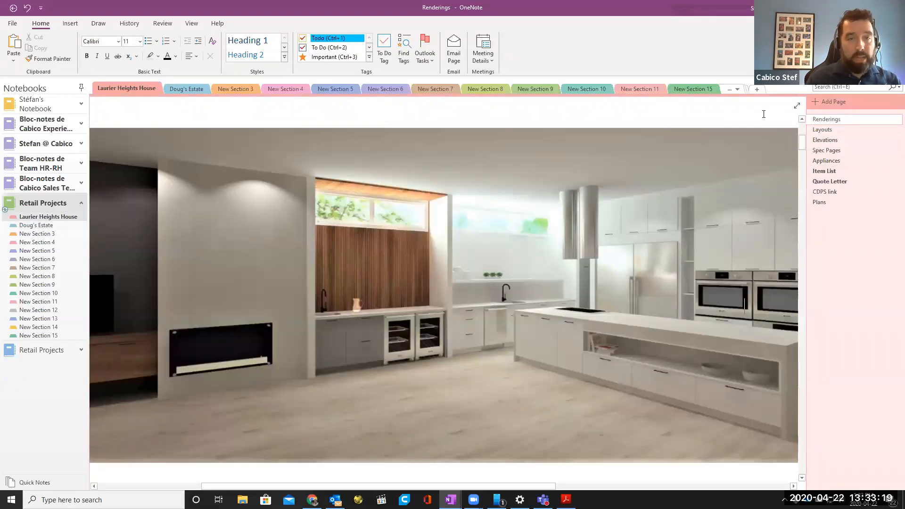
{"action": "left_click", "coordinate": [36, 225]}
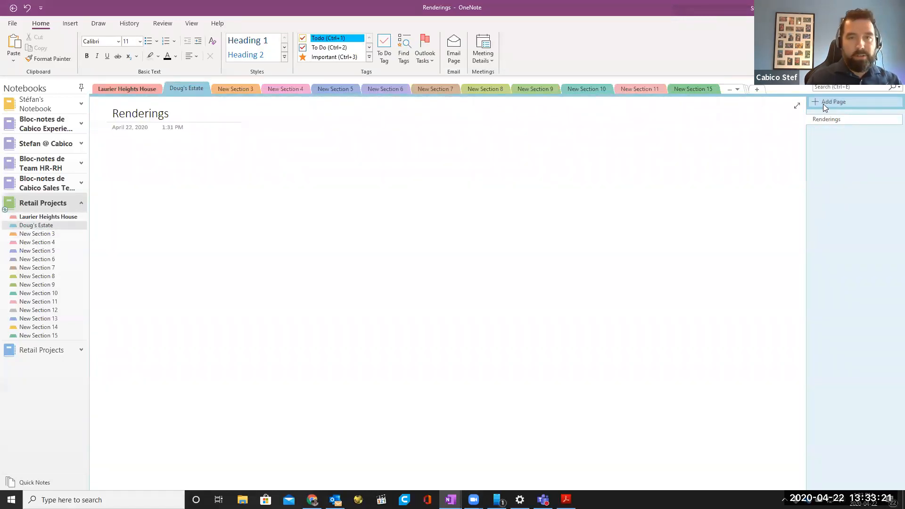
{"action": "left_click", "coordinate": [828, 103]}
{"action": "type", "text": "Laytou"}
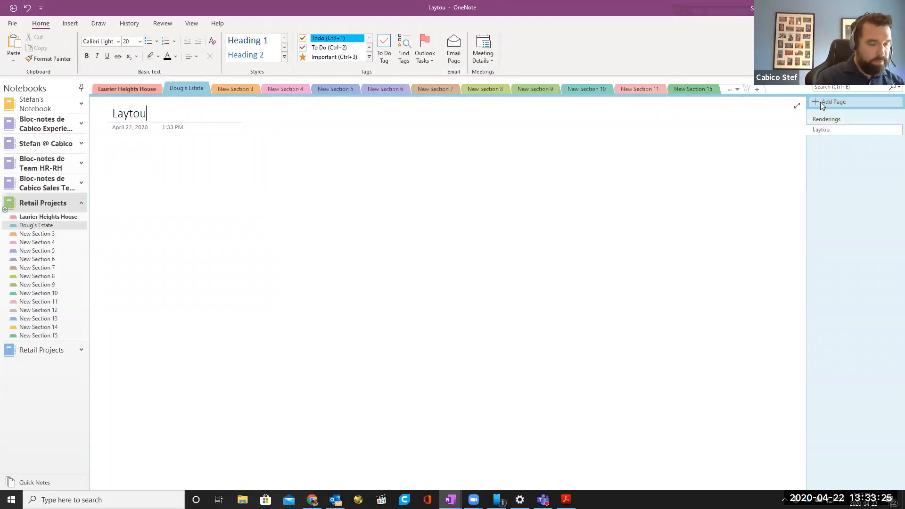
{"action": "key", "text": "BackSpace"}
{"action": "key", "text": "BackSpace"}
{"action": "key", "text": "BackSpace"}
{"action": "type", "text": "out"}
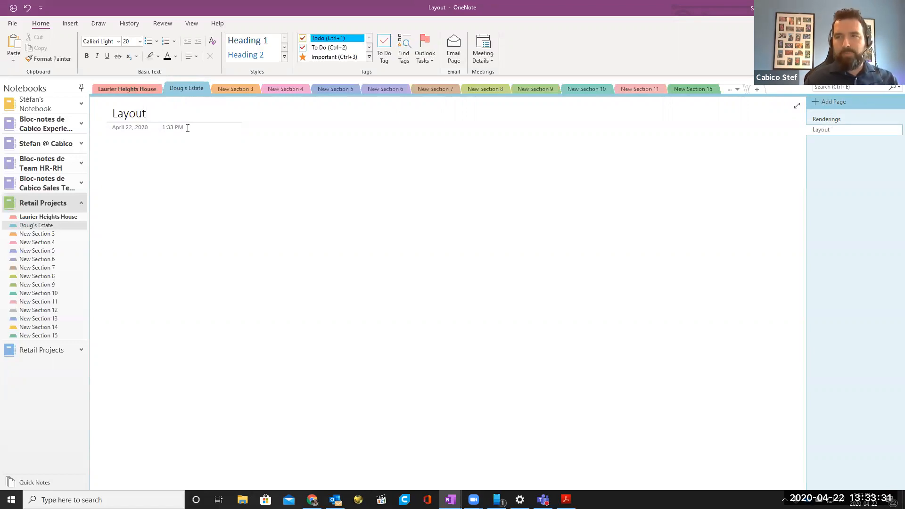
{"action": "key", "text": "Return"}
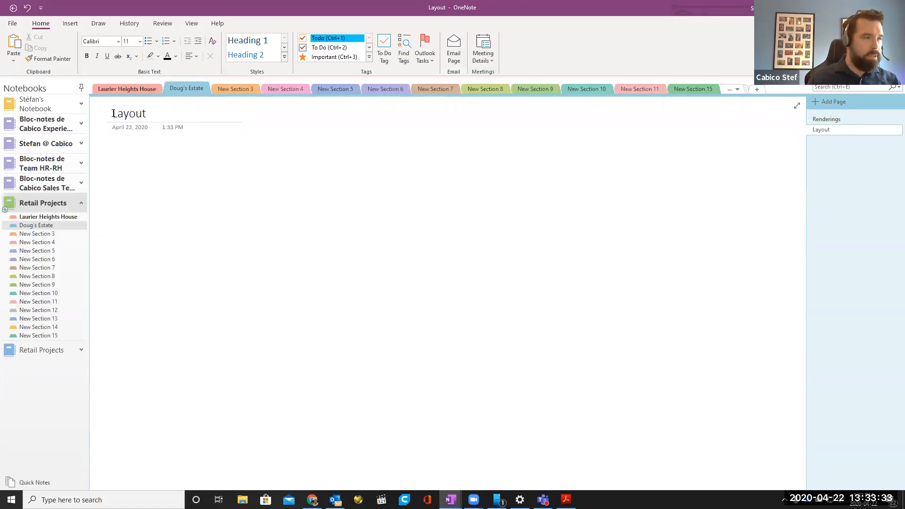
{"action": "type", "text": "Kitchen"}
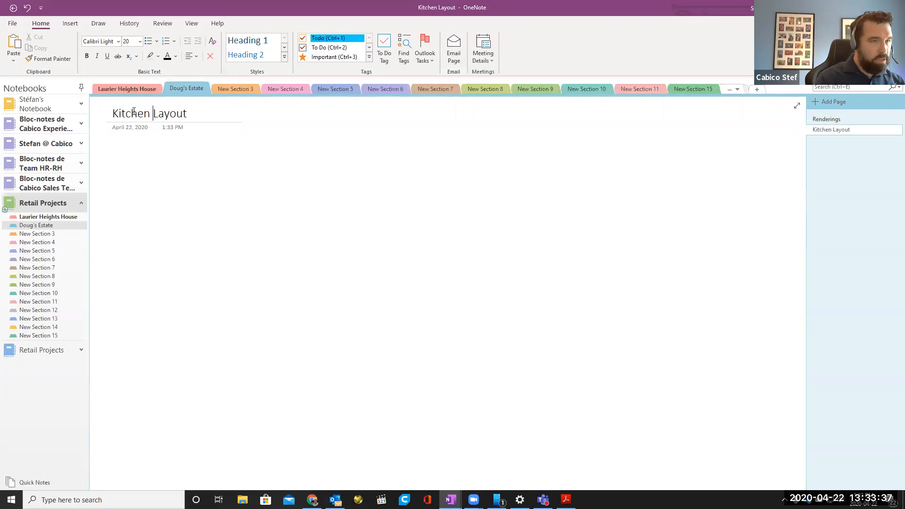
Add another page to the estate section, titled Bathroom Layout.
{"action": "left_click", "coordinate": [824, 104]}
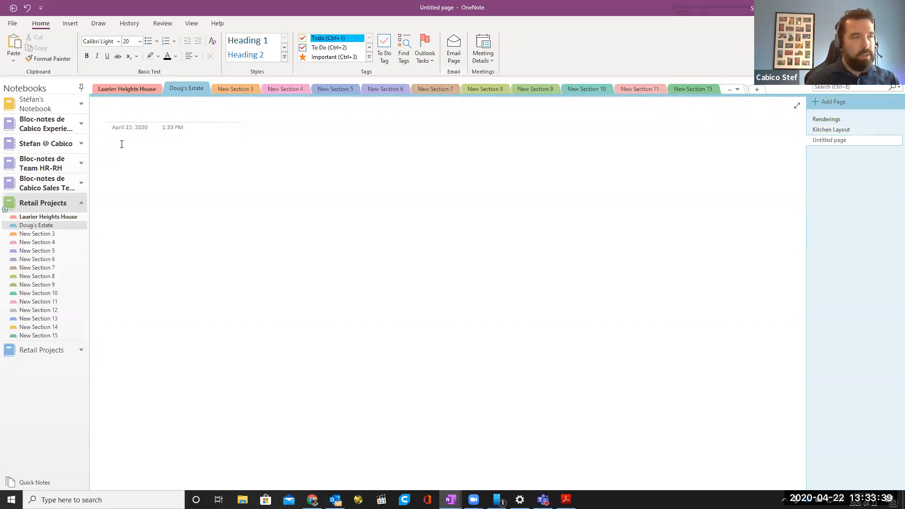
{"action": "type", "text": "BAthroom Laytout"}
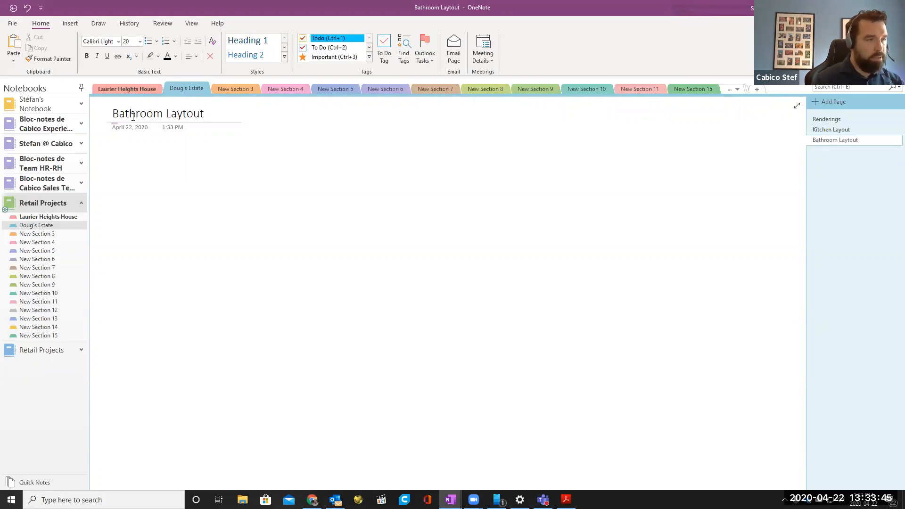
{"action": "key", "text": "Return"}
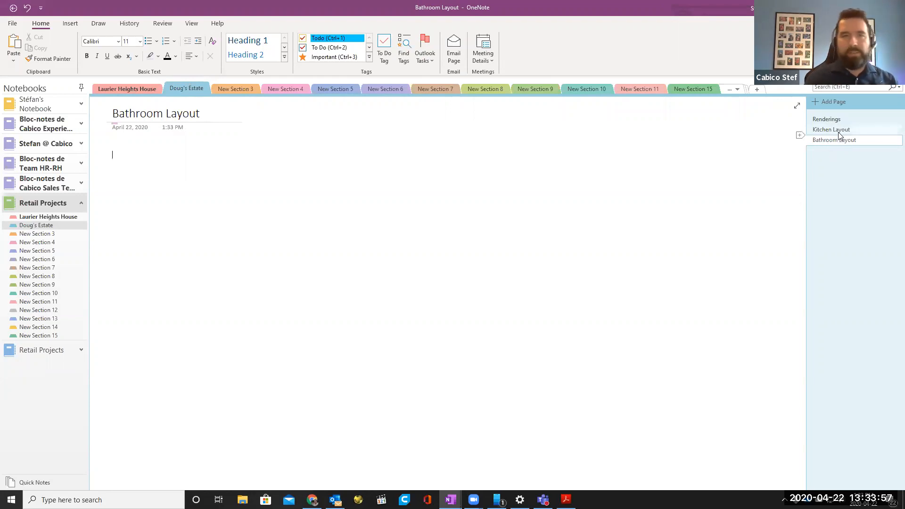
Make Kitchen Layout and Bathroom Layout subpages of Renderings, and collapse and re-expand the subpage group.
{"action": "right_click", "coordinate": [823, 130]}
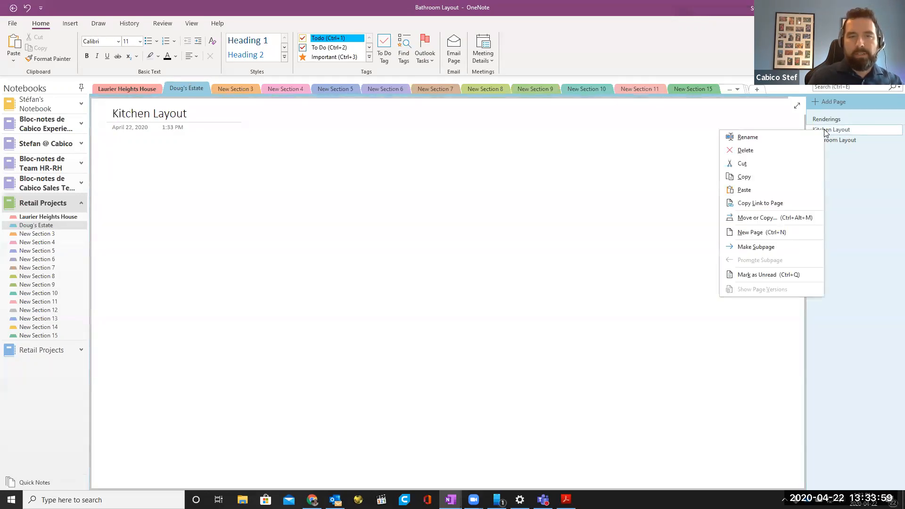
{"action": "left_click", "coordinate": [772, 249]}
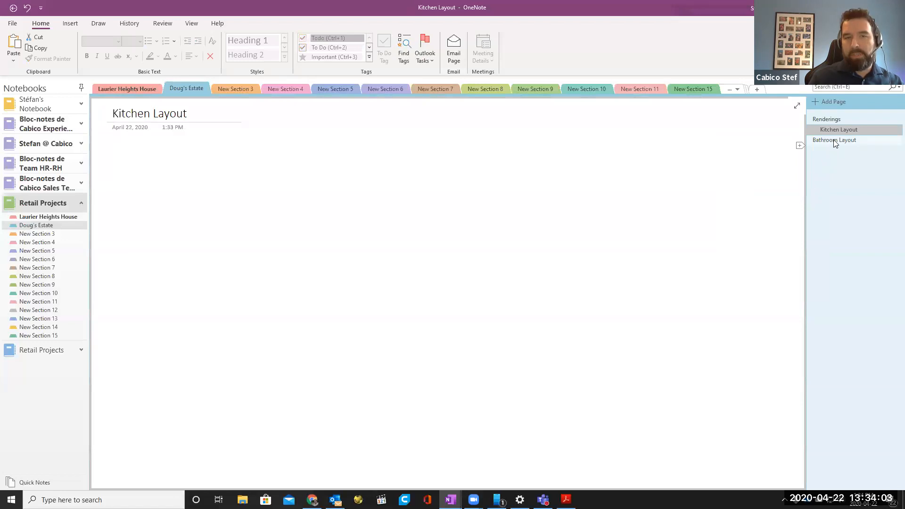
{"action": "right_click", "coordinate": [834, 142]}
{"action": "left_click", "coordinate": [787, 259]}
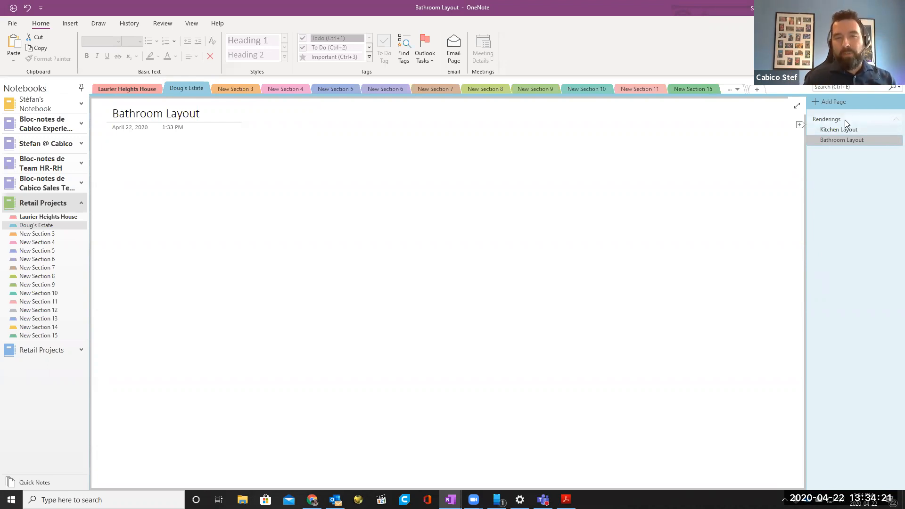
{"action": "left_click", "coordinate": [891, 124]}
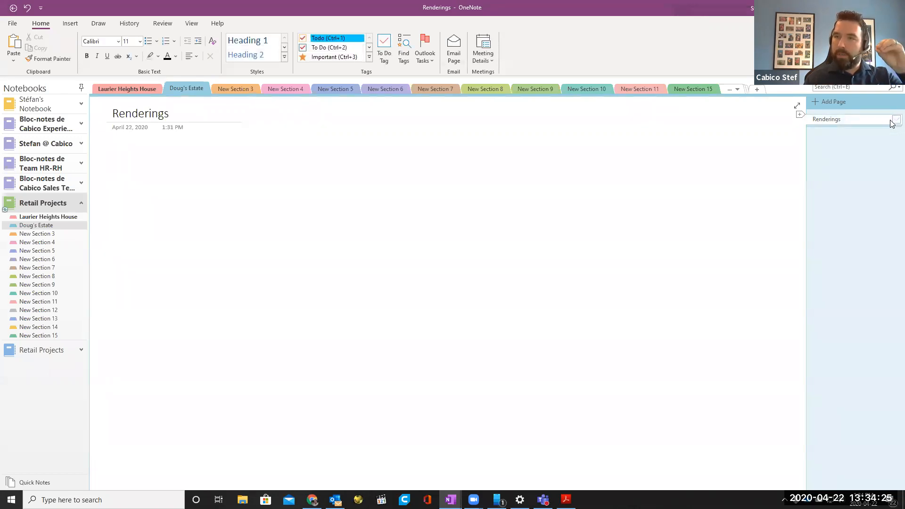
{"action": "left_click", "coordinate": [891, 123]}
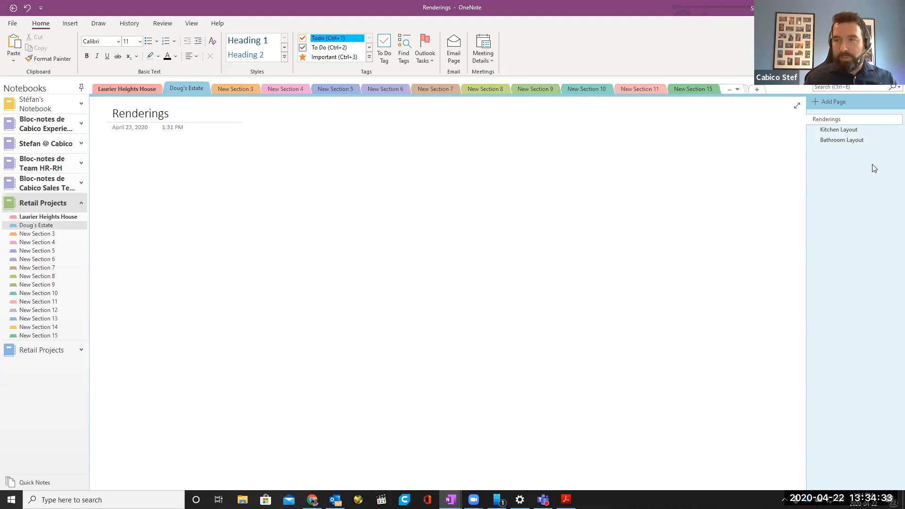
Promote the Kitchen Layout and Bathroom Layout subpages back to main-level pages.
{"action": "left_click_drag", "start_coordinate": [845, 130], "coordinate": [834, 131]}
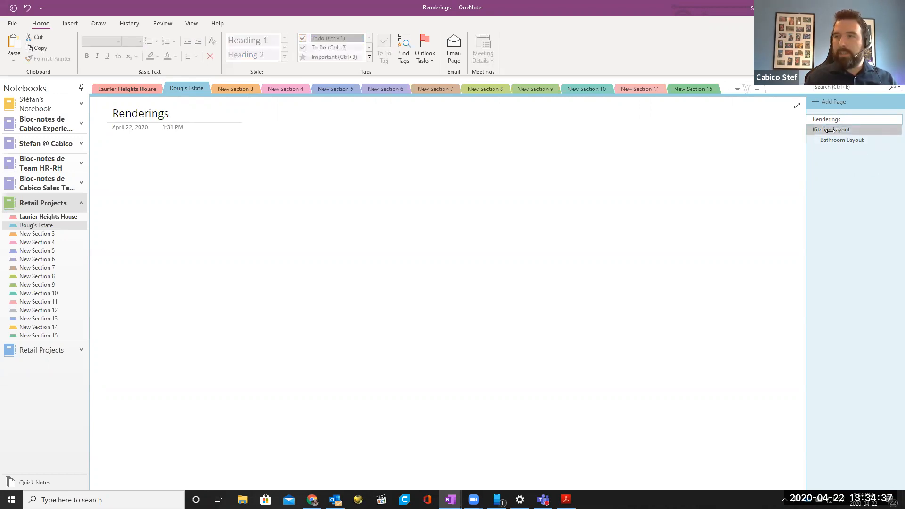
{"action": "left_click_drag", "start_coordinate": [850, 140], "coordinate": [839, 140]}
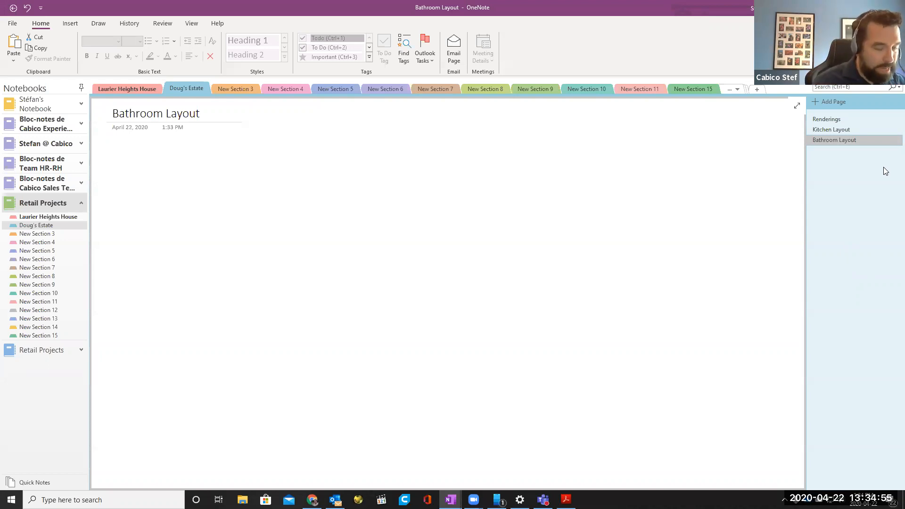
Switch to the OneNote guide PDF in the browser and review Key Concepts, Section Groups and Sections, and Pages and Subpages.
{"action": "key", "text": "alt+Tab"}
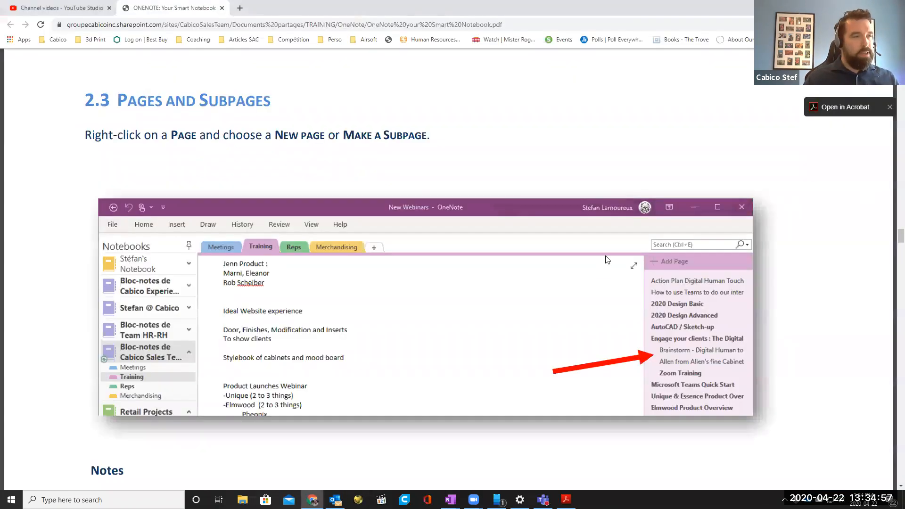
{"action": "scroll", "coordinate": [625, 267], "scroll_direction": "down", "scroll_amount": 3}
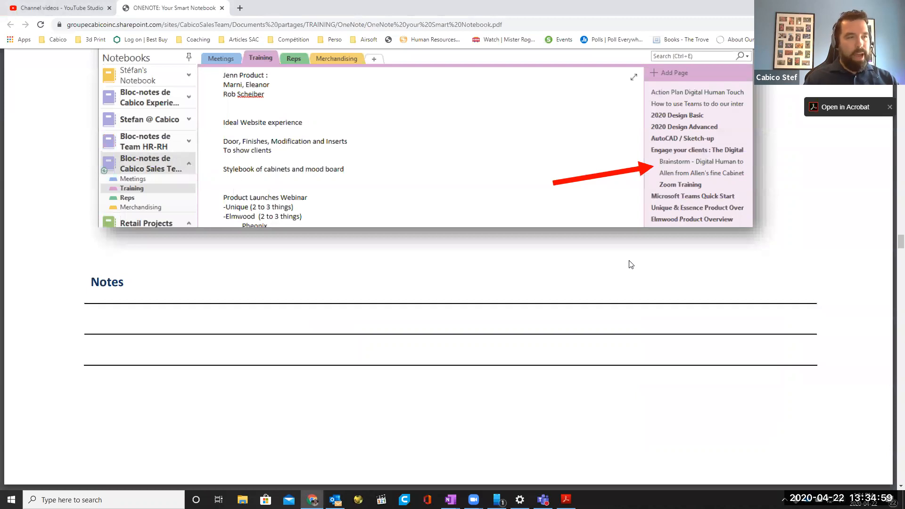
{"action": "scroll", "coordinate": [627, 267], "scroll_direction": "down", "scroll_amount": 5}
{"action": "scroll", "coordinate": [633, 267], "scroll_direction": "up", "scroll_amount": 2}
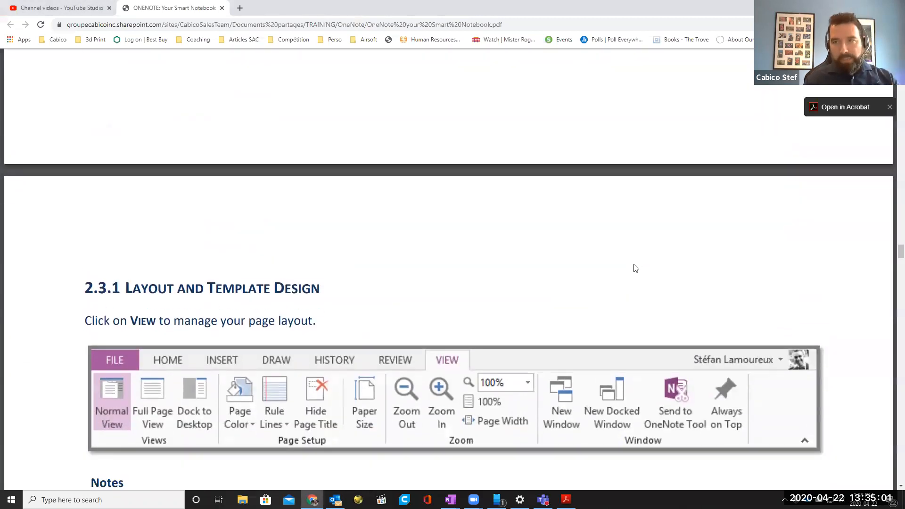
{"action": "scroll", "coordinate": [651, 278], "scroll_direction": "up", "scroll_amount": 20}
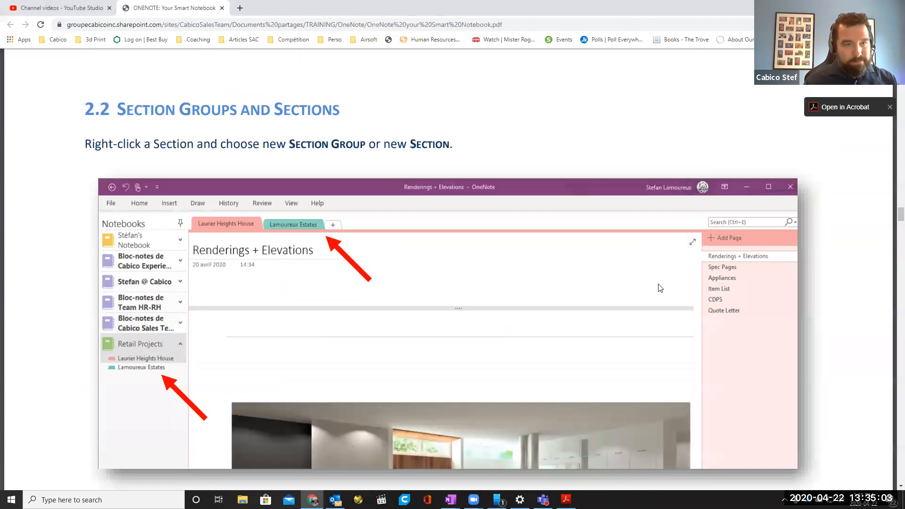
{"action": "scroll", "coordinate": [644, 292], "scroll_direction": "up", "scroll_amount": 6}
{"action": "left_click_drag", "start_coordinate": [205, 188], "coordinate": [500, 207]}
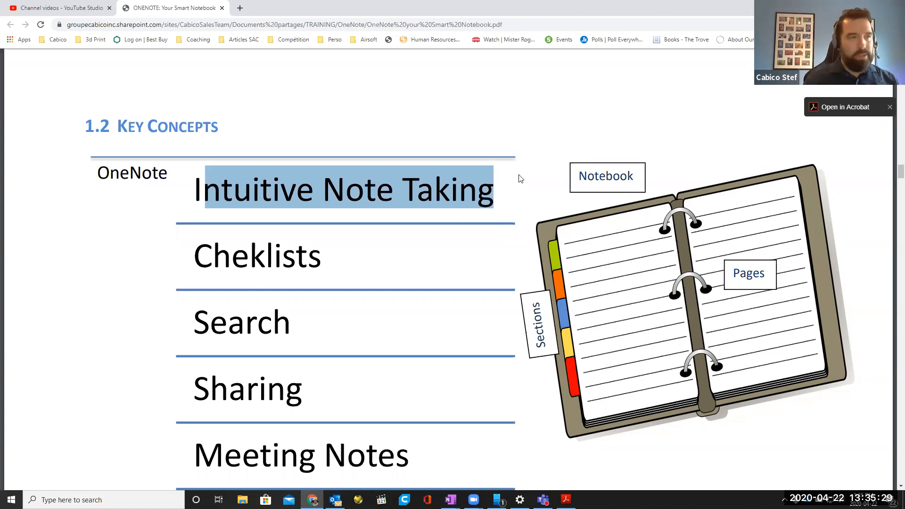
{"action": "scroll", "coordinate": [757, 218], "scroll_direction": "down", "scroll_amount": 10}
{"action": "scroll", "coordinate": [776, 233], "scroll_direction": "down", "scroll_amount": 20}
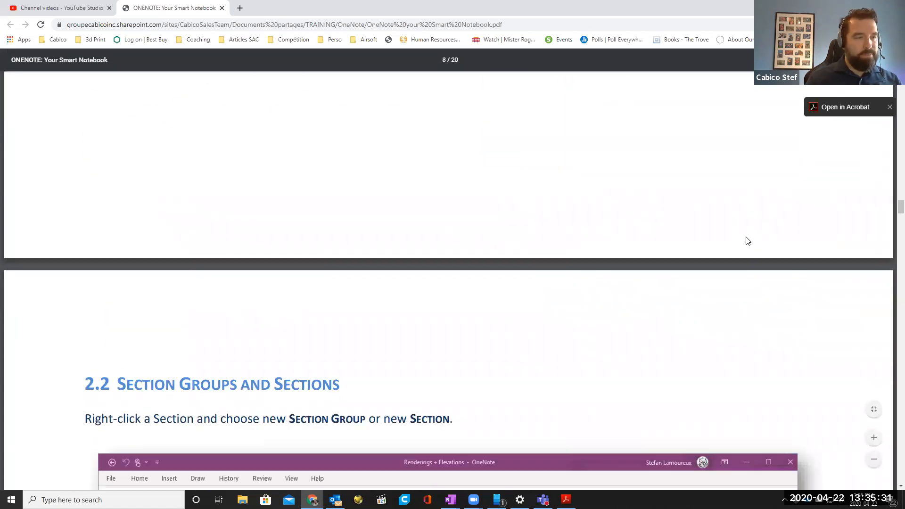
{"action": "scroll", "coordinate": [741, 242], "scroll_direction": "up", "scroll_amount": 8}
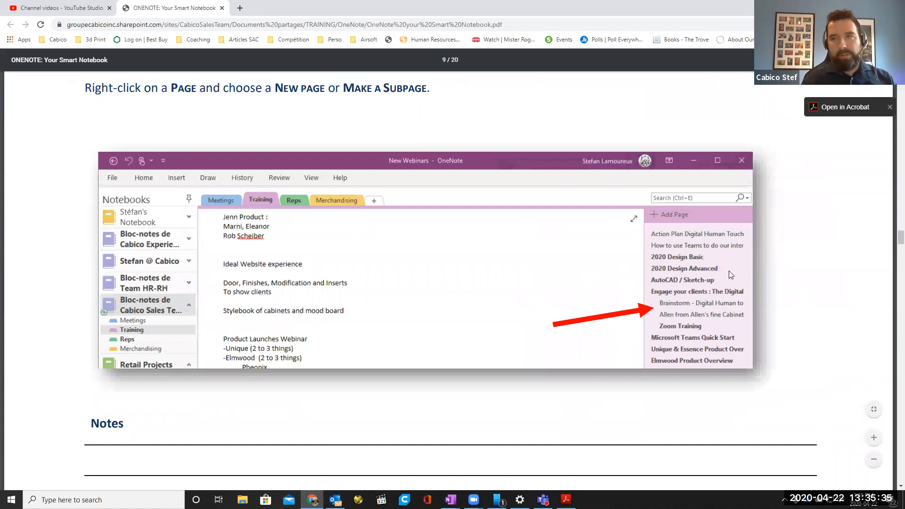
Return to OneNote and add a page titled CDPS to the Quick Notes section.
{"action": "key", "text": "alt+Tab"}
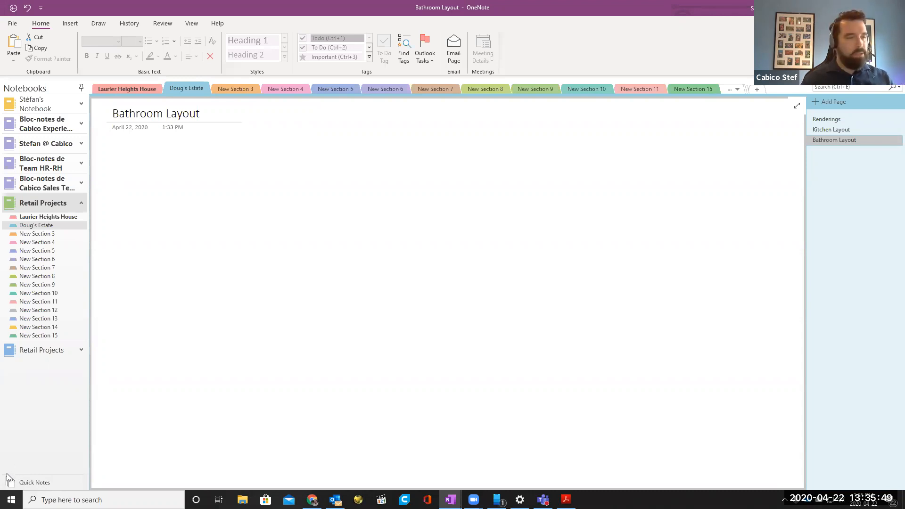
{"action": "left_click", "coordinate": [29, 484]}
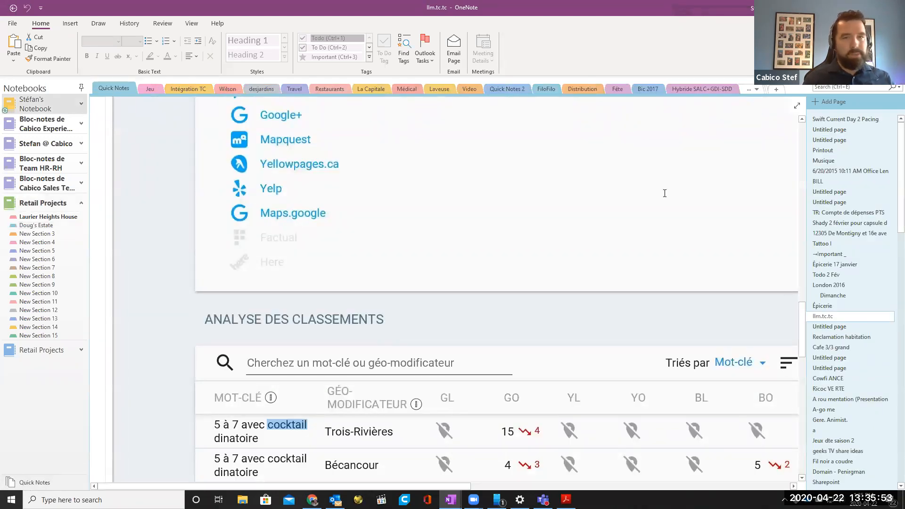
{"action": "left_click", "coordinate": [840, 101]}
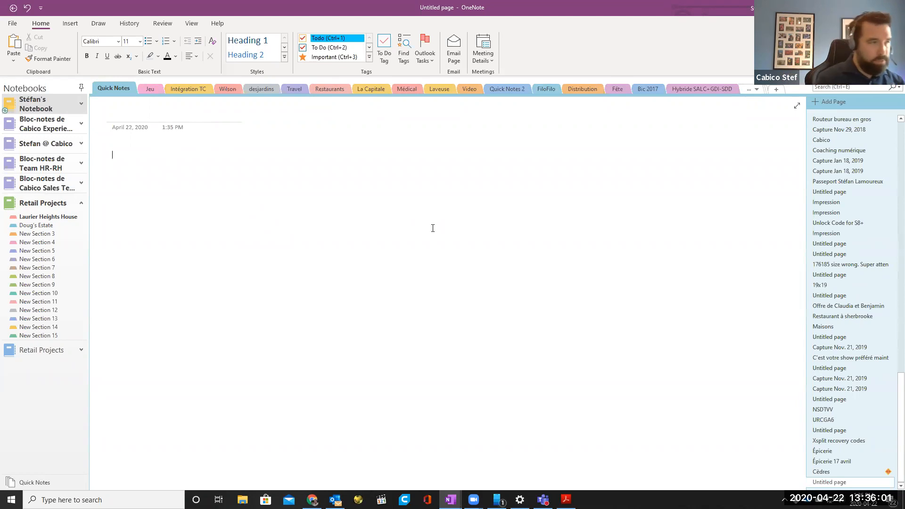
{"action": "left_click", "coordinate": [202, 120]}
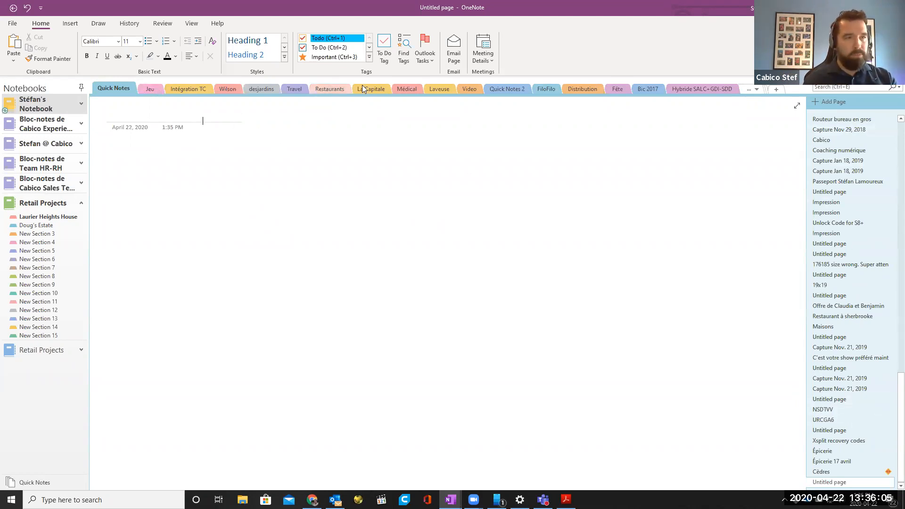
{"action": "left_click", "coordinate": [129, 120]}
{"action": "type", "text": "CDPS"}
{"action": "key", "text": "Return"}
Fill the body of the CDPS page with five lines of filler text, starting with "Dsiojhfsdjkufh sdf".
{"action": "type", "text": "Dsiojhfsdjkufh sdf"}
{"action": "key", "text": "Return"}
{"action": "type", "text": "Sdf sdfji dsoifjsdf"}
{"action": "key", "text": "Return"}
{"action": "type", "text": "Sdfsdkf jsdkjfh sd"}
{"action": "key", "text": "Return"}
{"action": "type", "text": "F"}
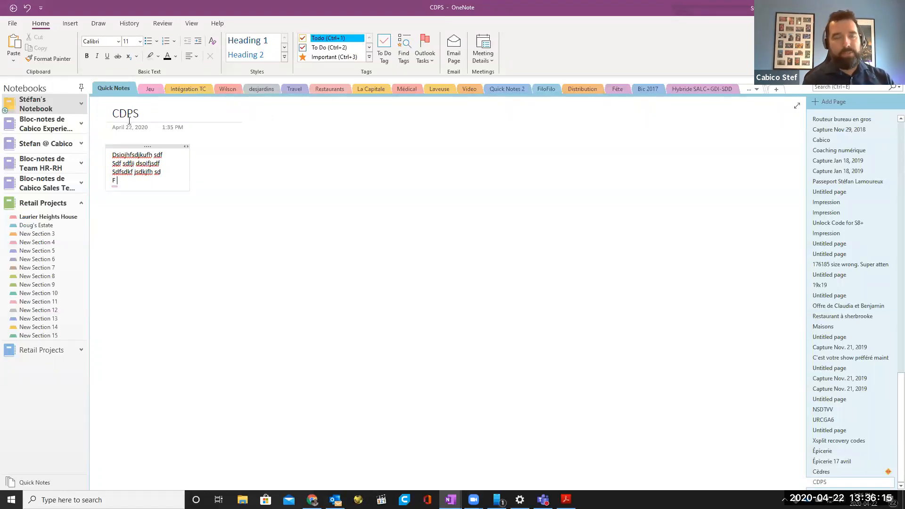
{"action": "type", "text": " djf kldjgfdg"}
{"action": "key", "text": "Return"}
{"action": "type", "text": "Fdsg fdlkgj hfdô"}
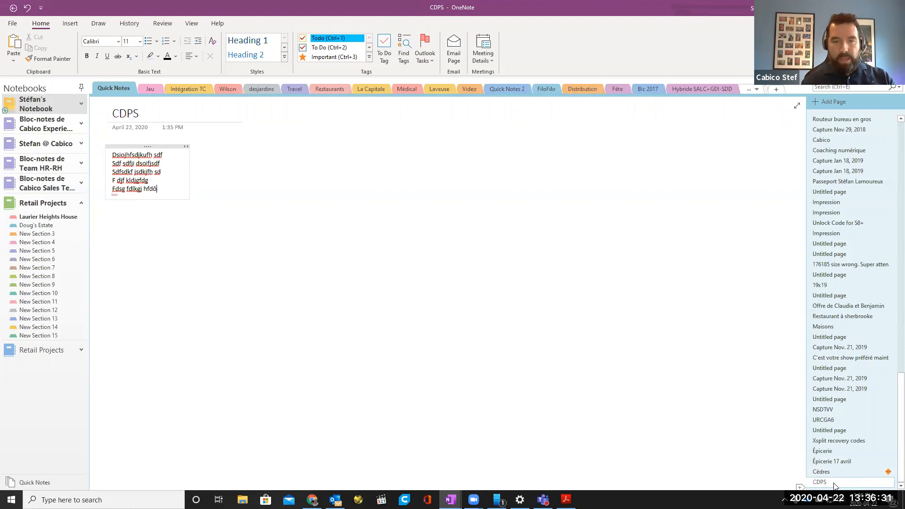
Move the CDPS page from Quick Notes into the client's estate section and open it there.
{"action": "left_click_drag", "start_coordinate": [835, 483], "coordinate": [38, 230]}
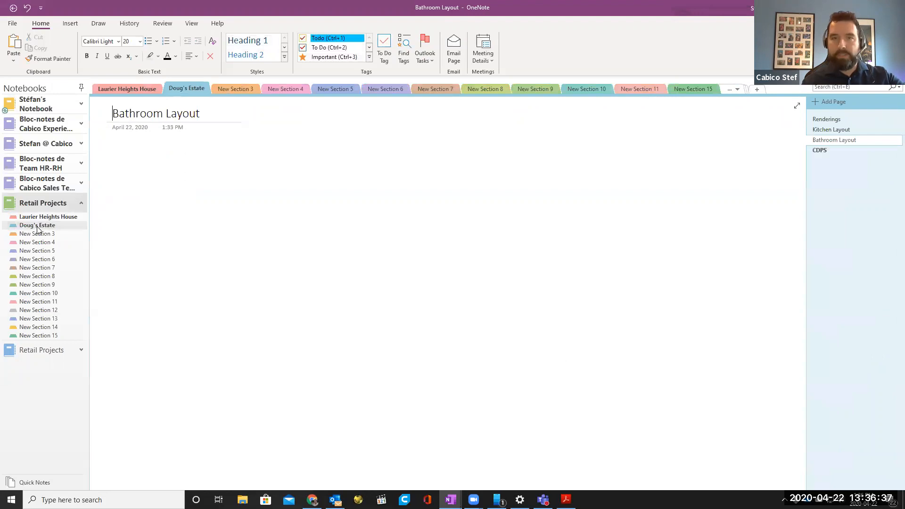
{"action": "left_click", "coordinate": [823, 151]}
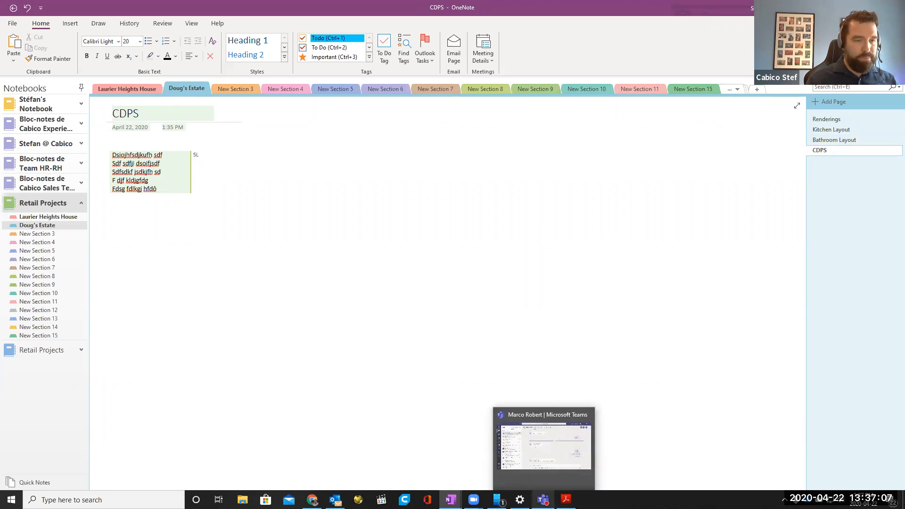
Switch to the OneNote guide PDF in the browser and review section 2.3.1, Layout and Template Design.
{"action": "mouse_move", "coordinate": [474, 500]}
{"action": "key", "text": "alt+Tab"}
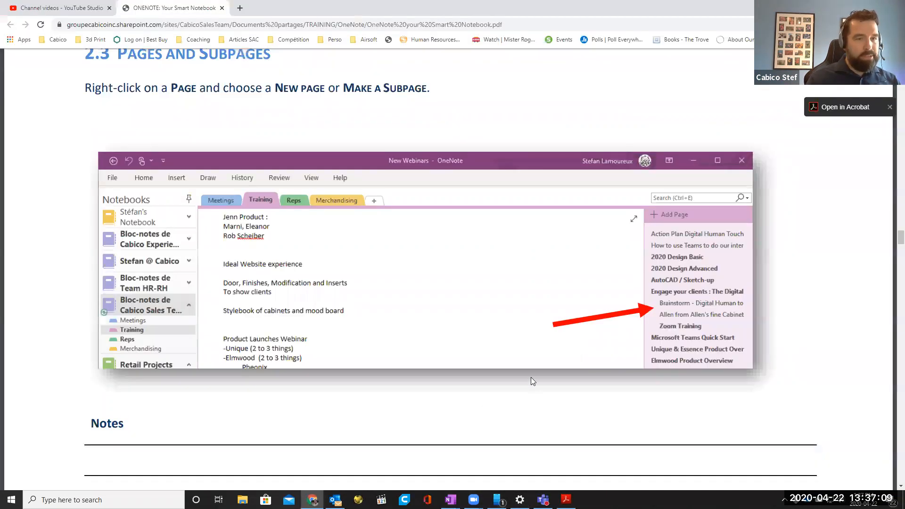
{"action": "scroll", "coordinate": [531, 377], "scroll_direction": "down", "scroll_amount": 6}
{"action": "scroll", "coordinate": [536, 380], "scroll_direction": "down", "scroll_amount": 10}
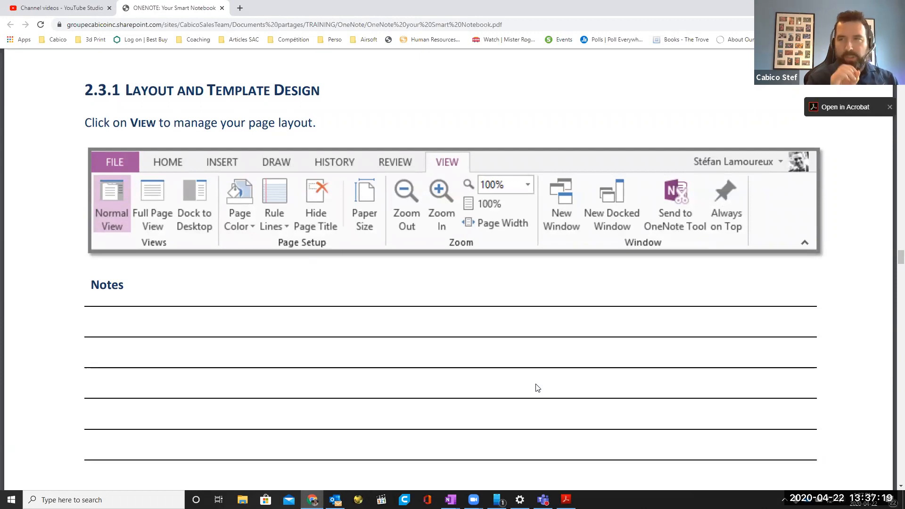
Return to OneNote and open the Renderings page in the client's estate section.
{"action": "key", "text": "alt+Tab"}
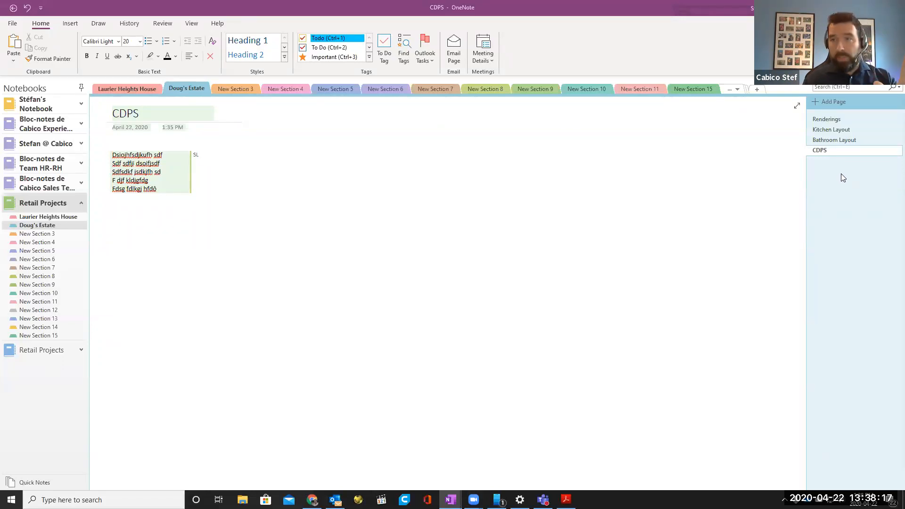
{"action": "left_click", "coordinate": [831, 119]}
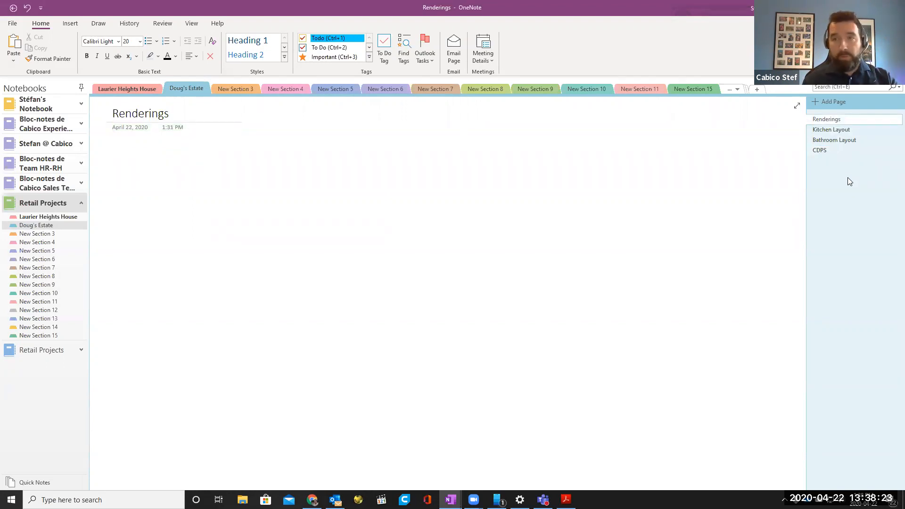
Add a page titled Sketch to the client's estate section and apply a grid-line background to it.
{"action": "left_click", "coordinate": [820, 102]}
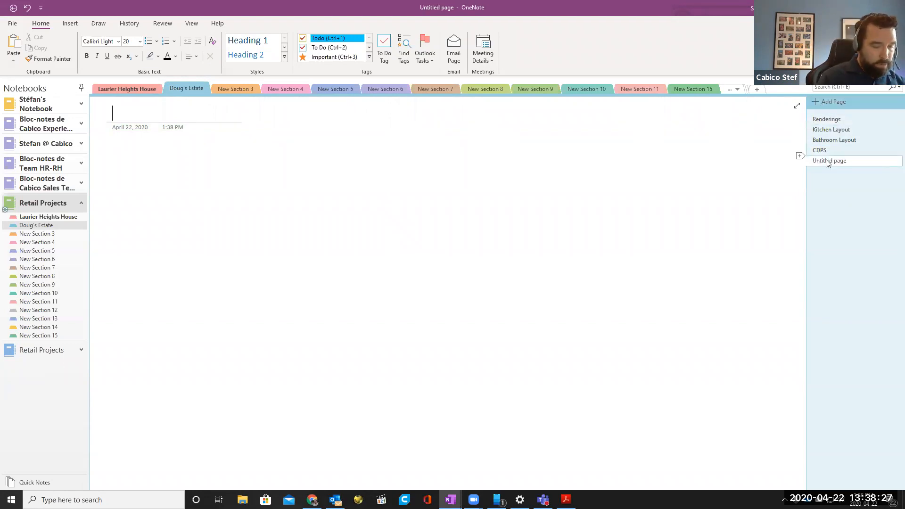
{"action": "type", "text": "Sketch"}
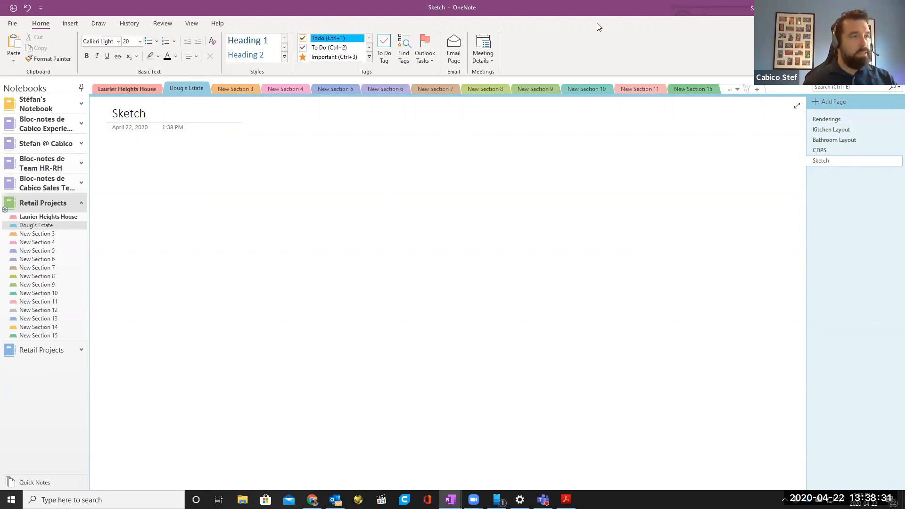
{"action": "key", "text": "alt+Tab"}
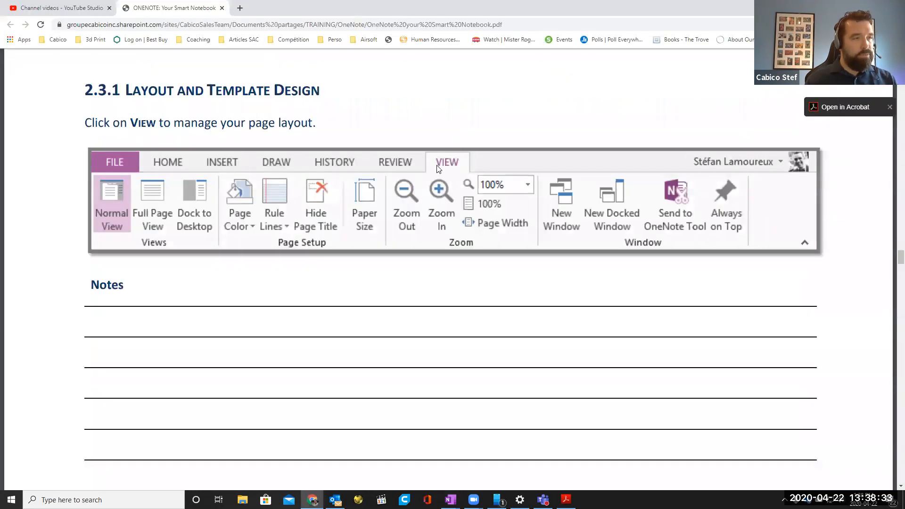
{"action": "key", "text": "alt+Tab"}
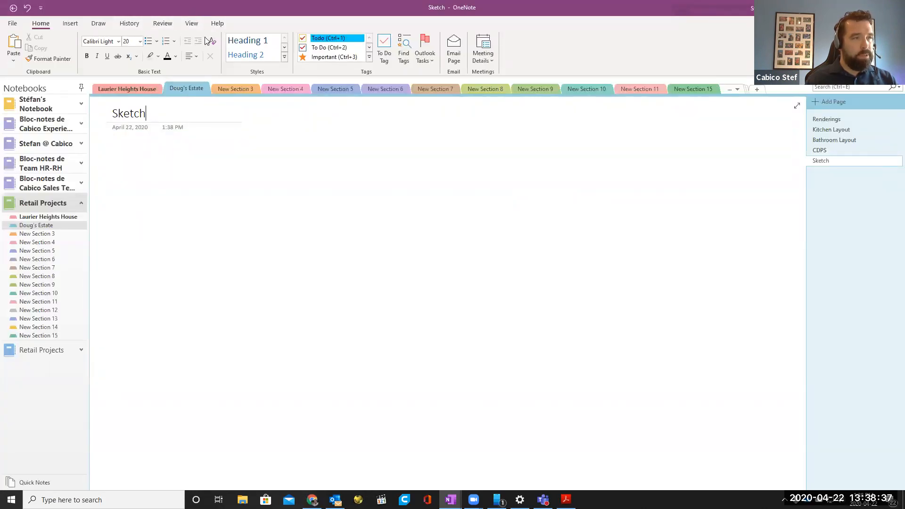
{"action": "left_click", "coordinate": [191, 23]}
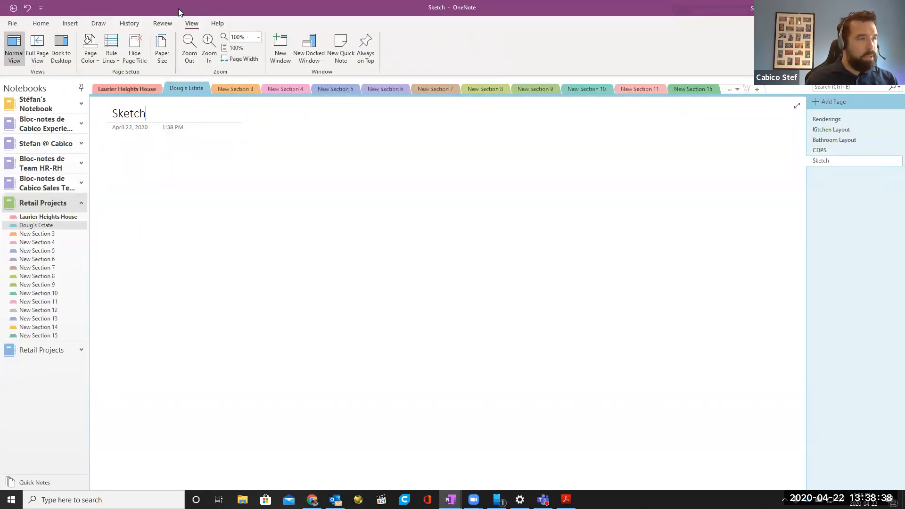
{"action": "left_click", "coordinate": [115, 60]}
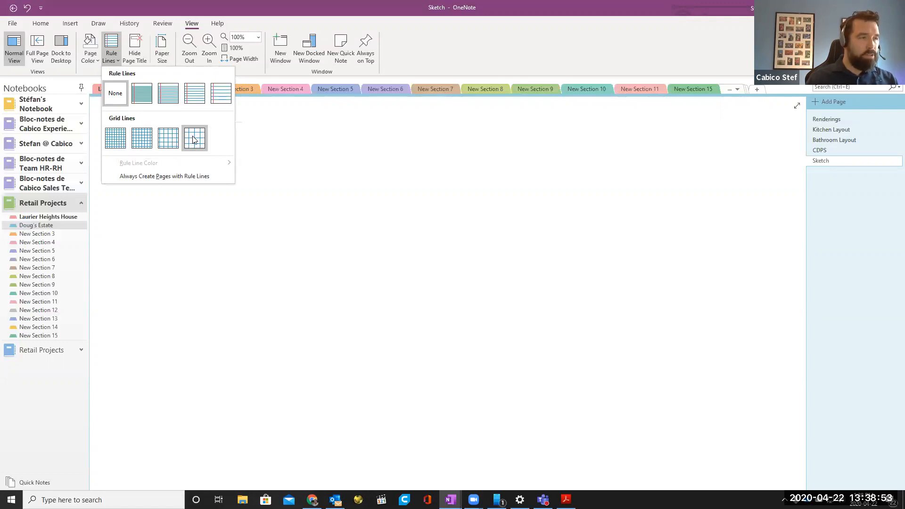
{"action": "left_click", "coordinate": [145, 137]}
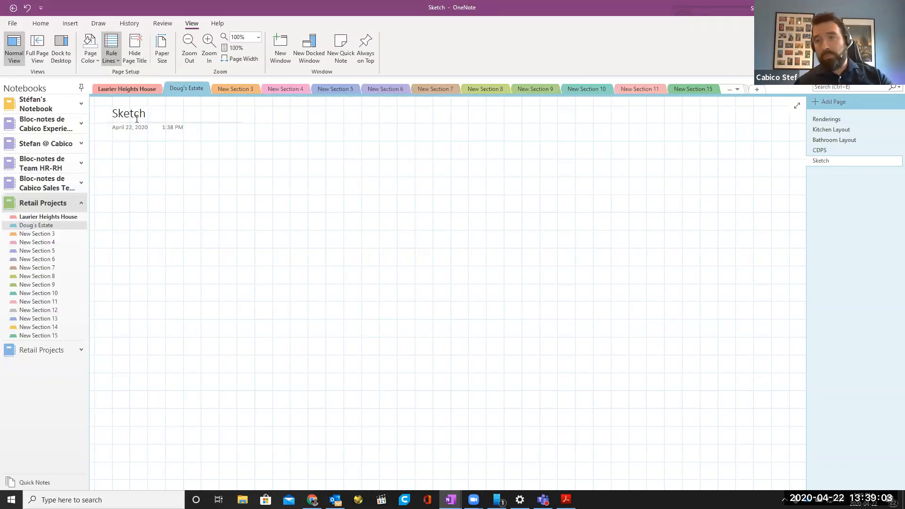
Switch to the OneNote guide PDF in the browser, review section 3.1, Draw Tab, and return to the Sketch page in OneNote.
{"action": "left_click", "coordinate": [95, 26]}
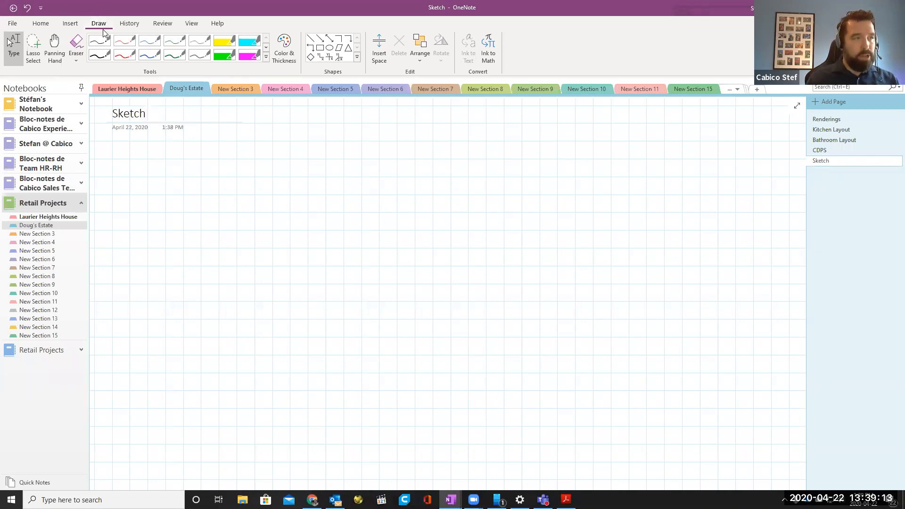
{"action": "key", "text": "alt+Tab"}
{"action": "scroll", "coordinate": [237, 189], "scroll_direction": "down", "scroll_amount": 1}
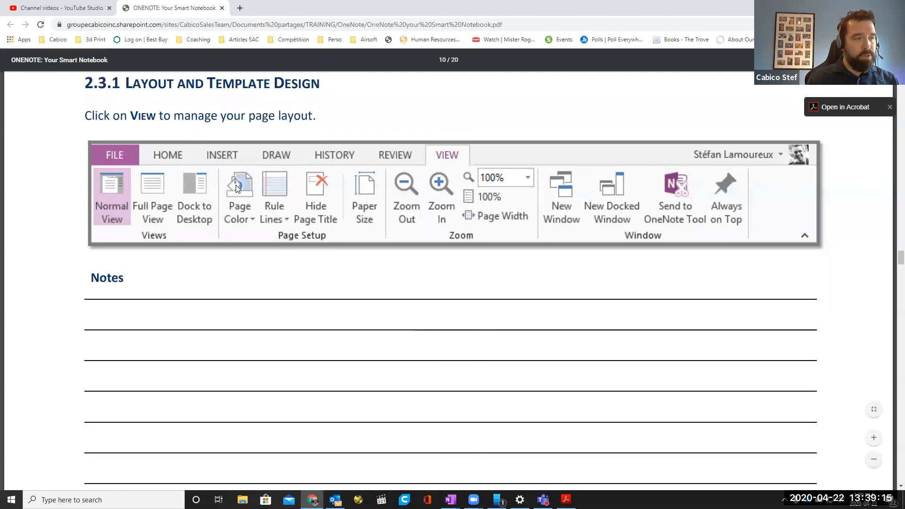
{"action": "scroll", "coordinate": [237, 189], "scroll_direction": "down", "scroll_amount": 15}
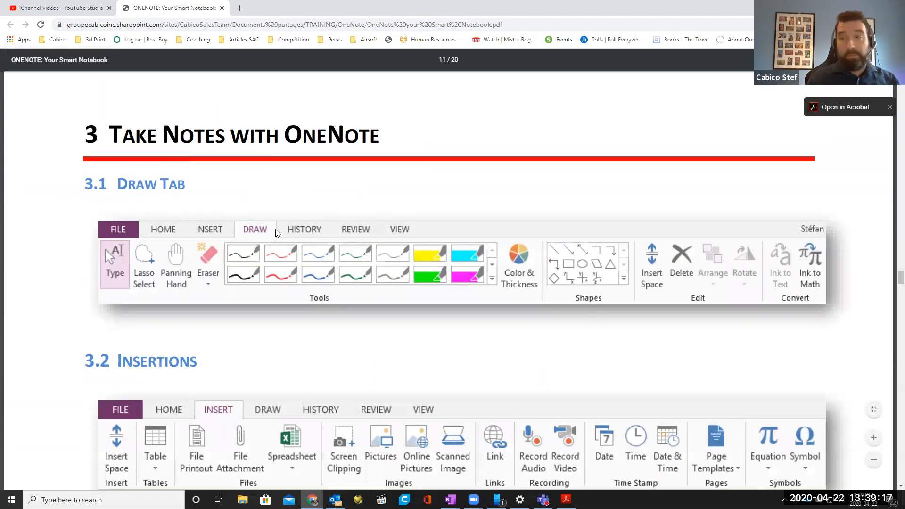
{"action": "scroll", "coordinate": [275, 229], "scroll_direction": "down", "scroll_amount": 1}
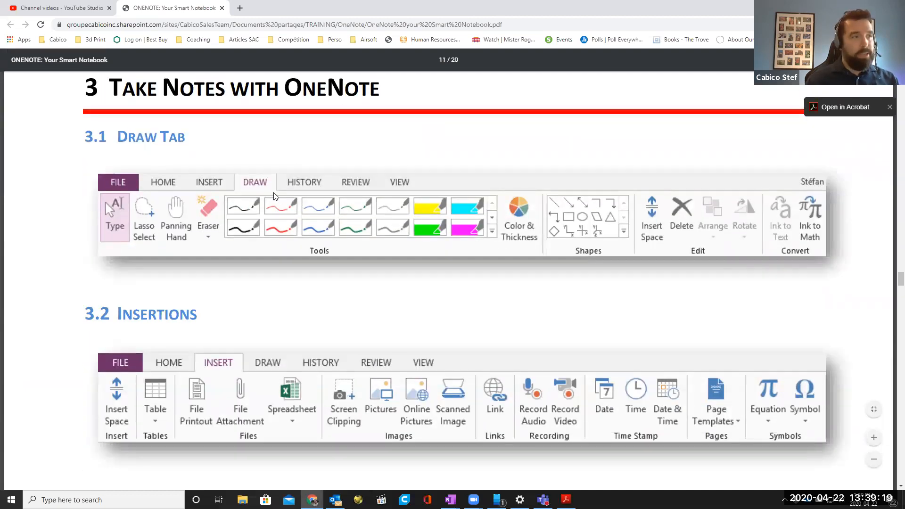
{"action": "key", "text": "alt+Tab"}
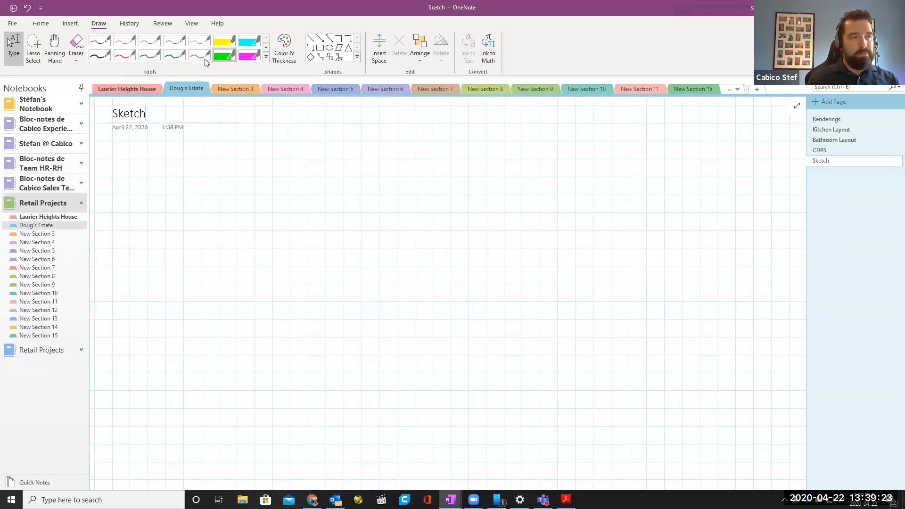
Draw a freehand square about two grid cells wide with the thicker red pen, just below the Sketch page title.
{"action": "left_click", "coordinate": [125, 58]}
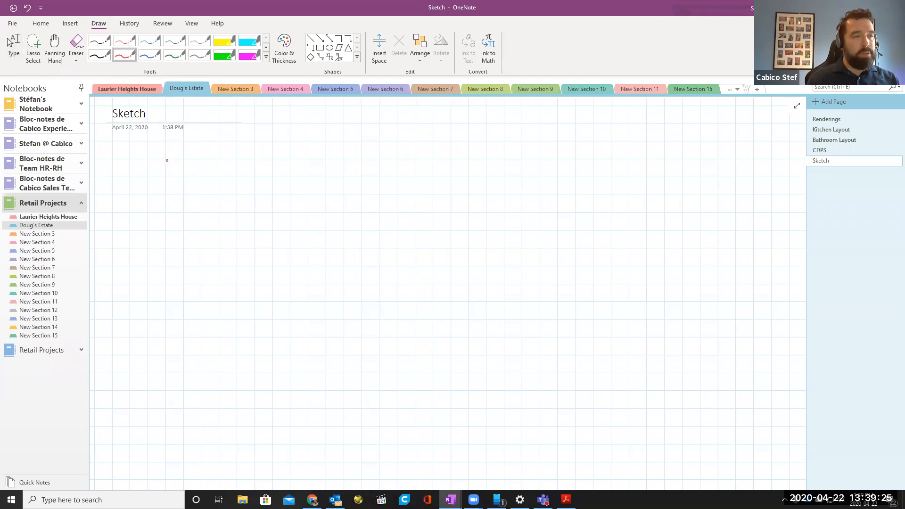
{"action": "left_click_drag", "start_coordinate": [164, 159], "coordinate": [164, 180]}
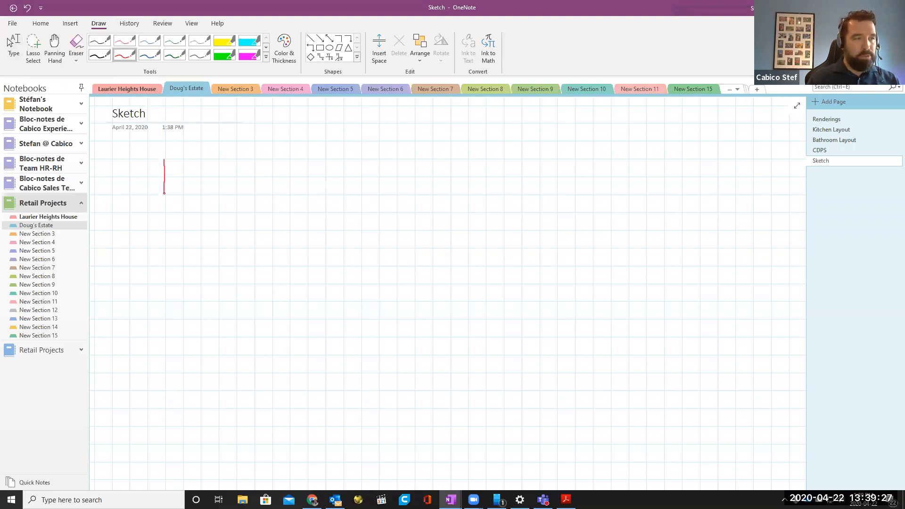
{"action": "left_click_drag", "start_coordinate": [201, 157], "coordinate": [164, 160]}
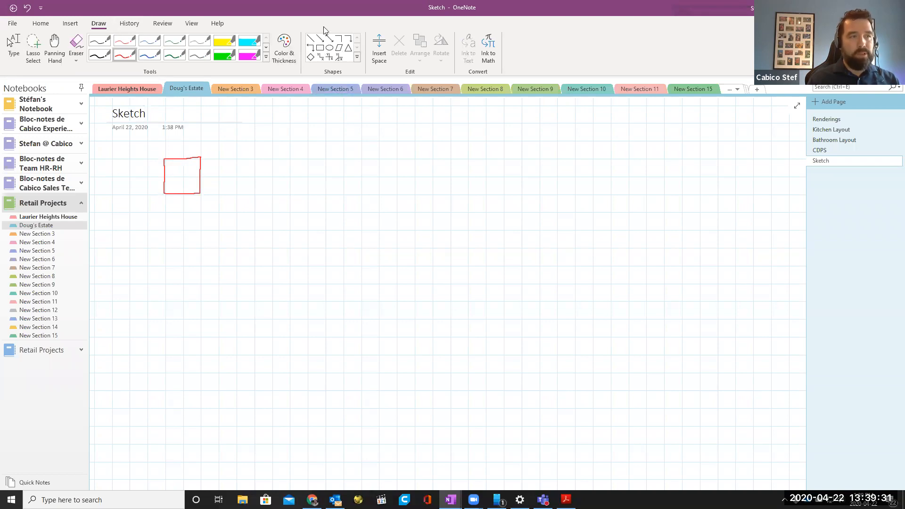
Draw a row of three adjoining red squares with the rectangle shape, each about three grid cells wide, beside the freehand square.
{"action": "left_click", "coordinate": [320, 48]}
{"action": "left_click_drag", "start_coordinate": [308, 141], "coordinate": [359, 193]}
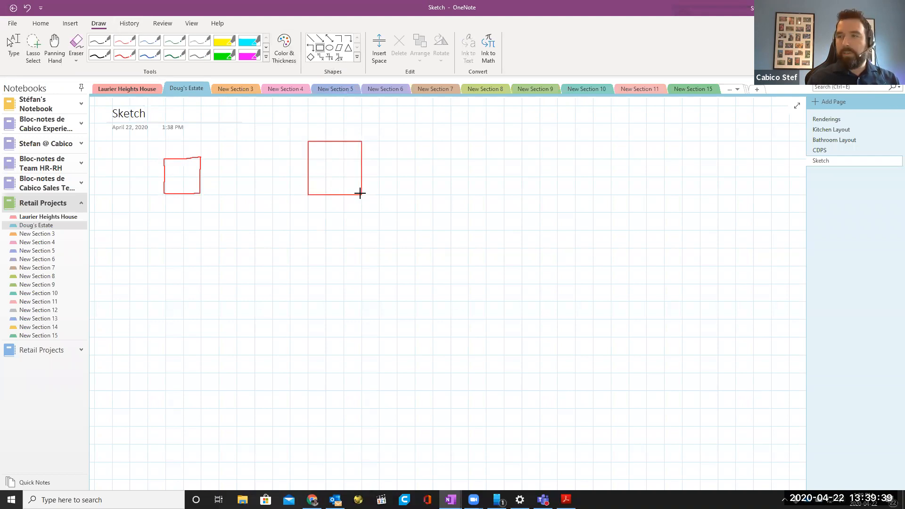
{"action": "left_click_drag", "start_coordinate": [360, 193], "coordinate": [359, 193]}
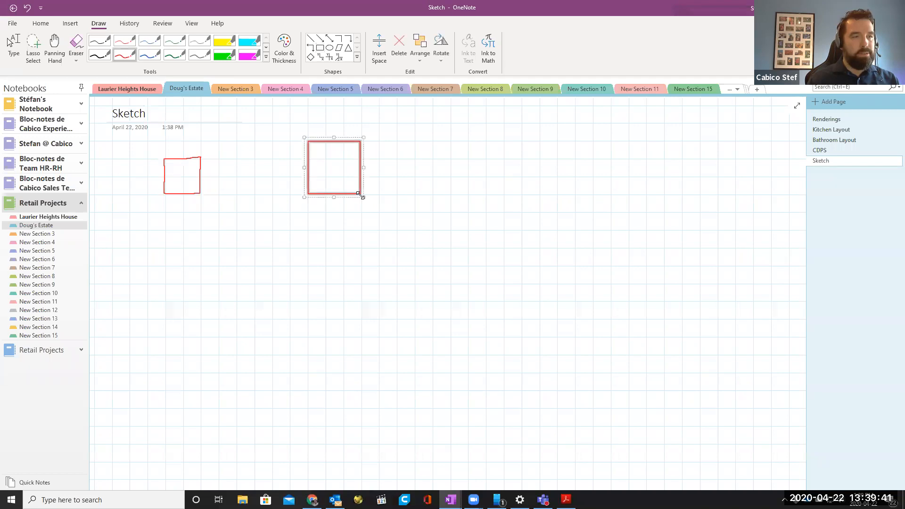
{"action": "left_click", "coordinate": [320, 48]}
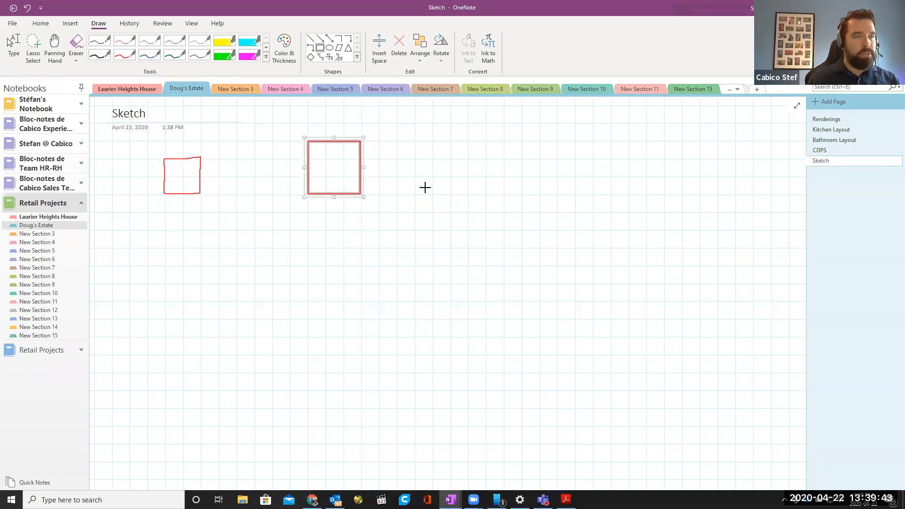
{"action": "mouse_move", "coordinate": [414, 142]}
{"action": "left_mouse_down"}
{"action": "mouse_move", "coordinate": [426, 185]}
{"action": "mouse_move", "coordinate": [469, 194]}
{"action": "left_mouse_up"}
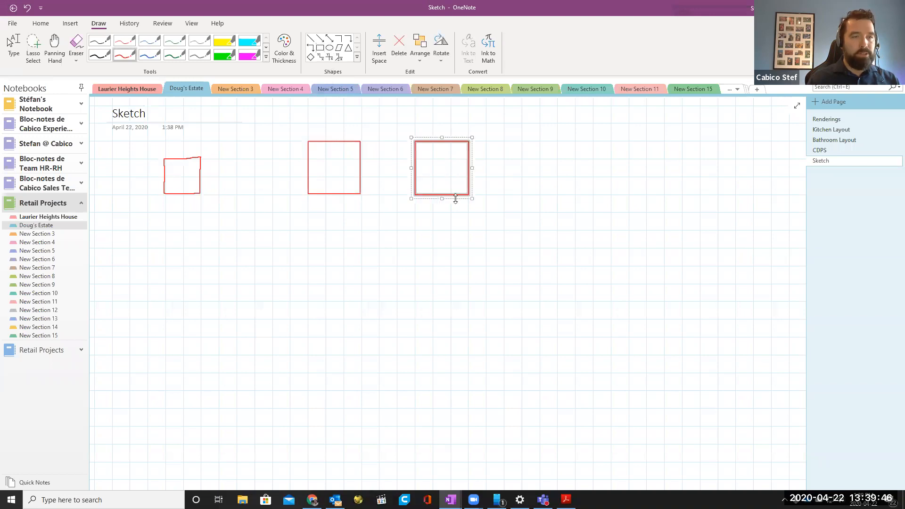
{"action": "left_click", "coordinate": [320, 48]}
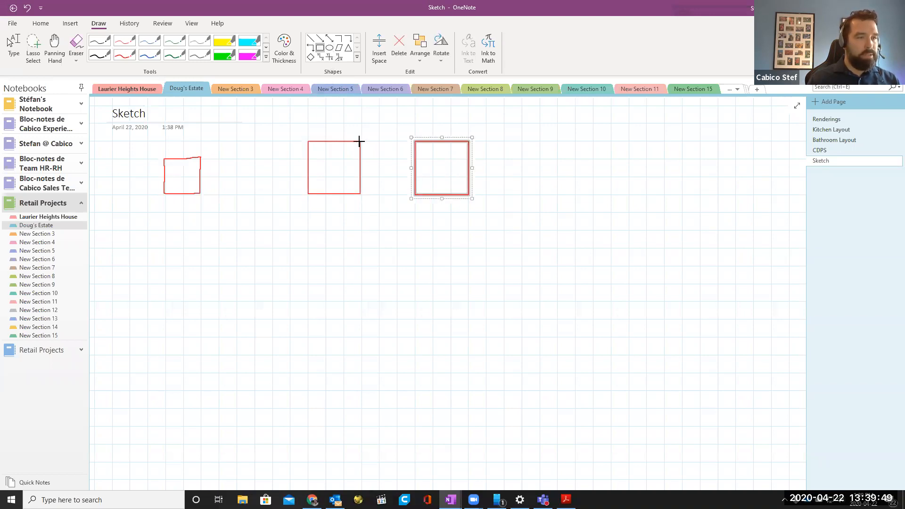
{"action": "left_click_drag", "start_coordinate": [334, 114], "coordinate": [389, 168]}
Draw a red ellipse about two grid cells wide inside the middle square of the row.
{"action": "left_click_drag", "start_coordinate": [370, 119], "coordinate": [407, 178]}
{"action": "left_click", "coordinate": [329, 48]}
{"action": "left_click", "coordinate": [544, 240]}
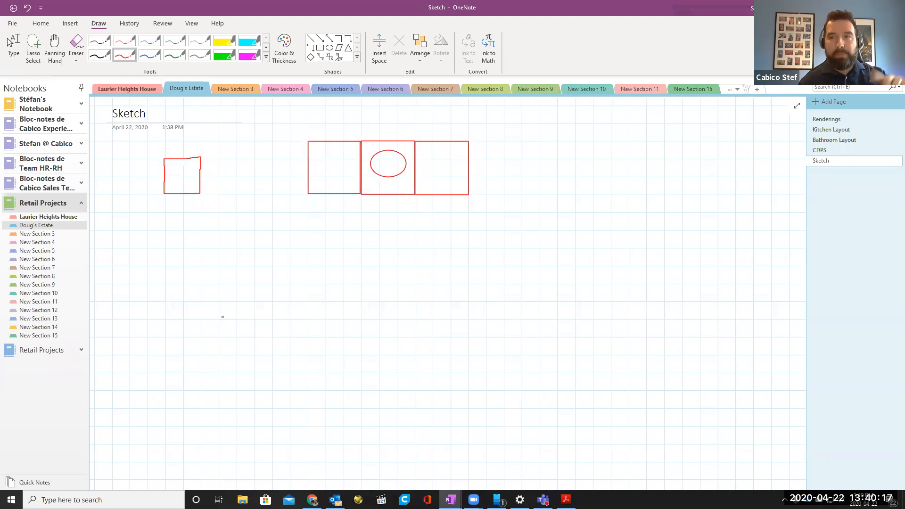
Switch to the OneNote Windows app and add a blank page to its Quick Notes section for drawing.
{"action": "left_click", "coordinate": [11, 499]}
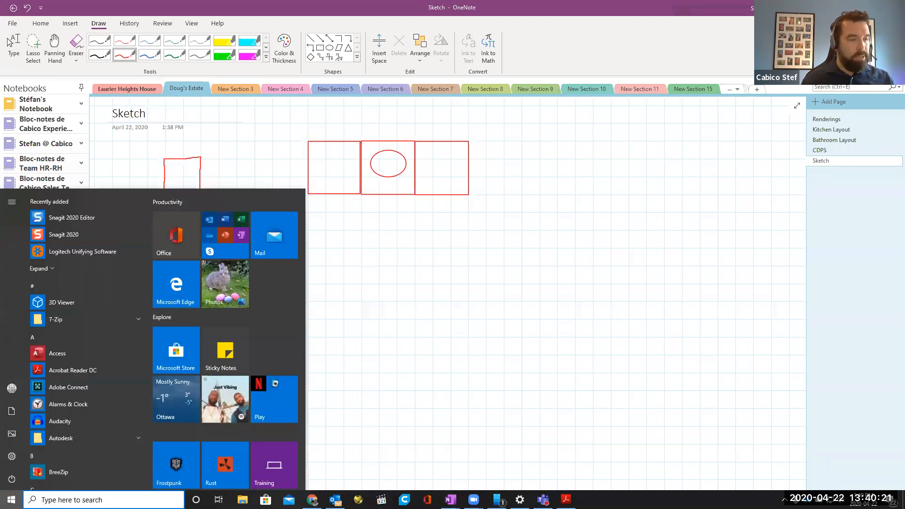
{"action": "type", "text": "one"}
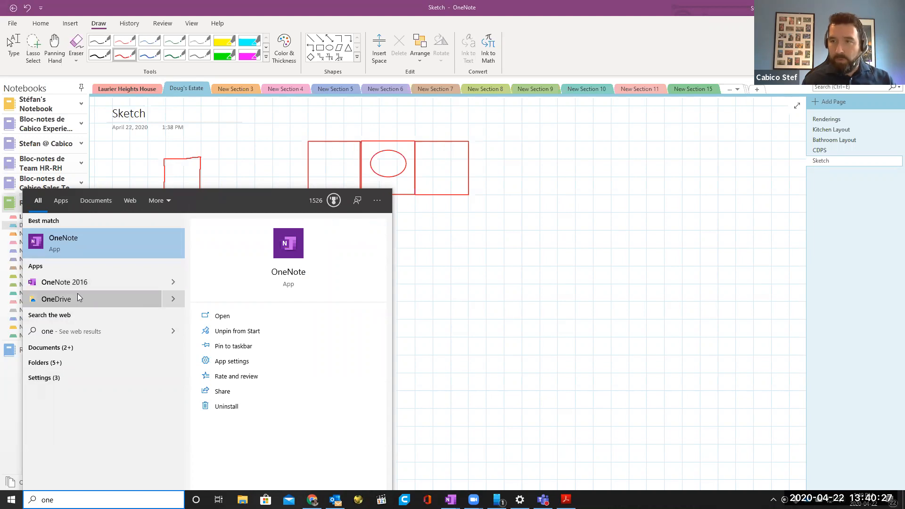
{"action": "left_click", "coordinate": [70, 244]}
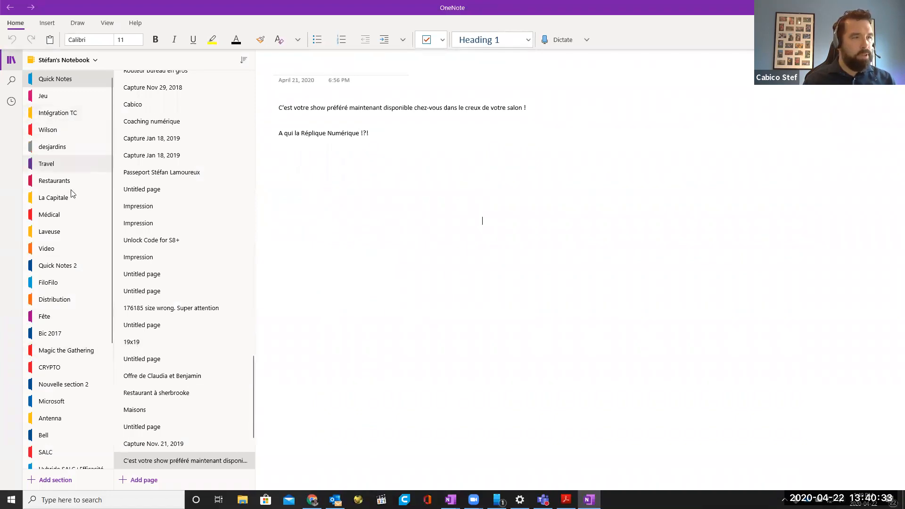
{"action": "left_click", "coordinate": [50, 24]}
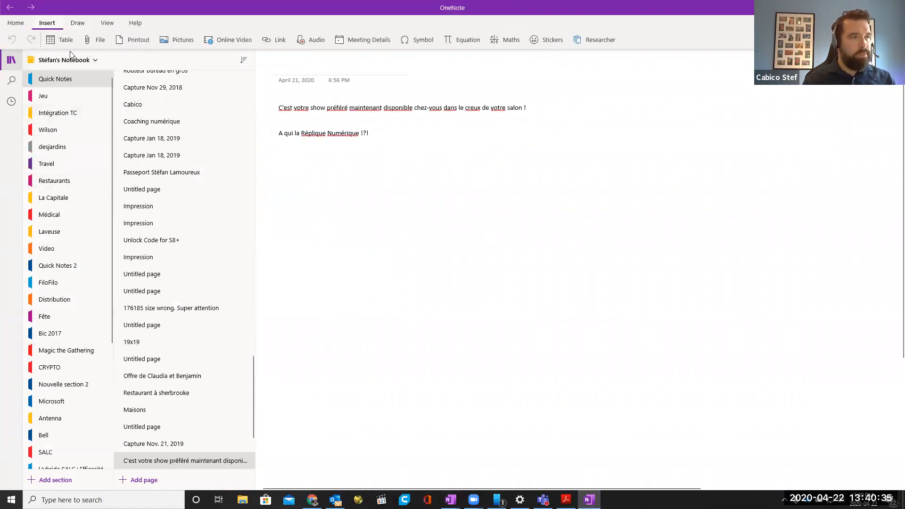
{"action": "left_click", "coordinate": [77, 22]}
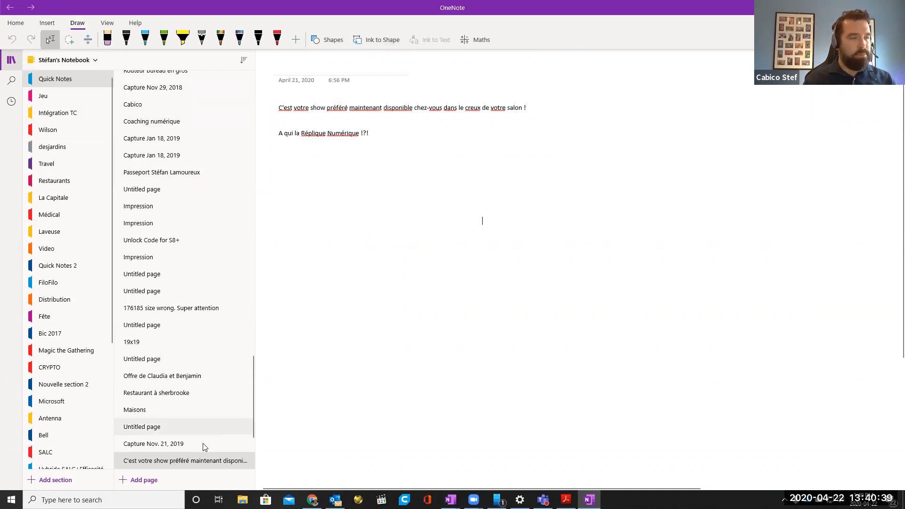
{"action": "left_click", "coordinate": [141, 480]}
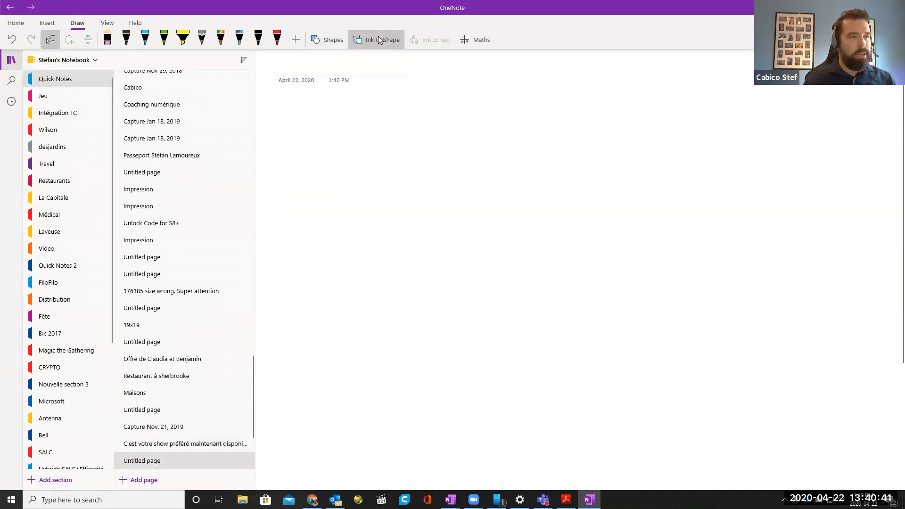
Enable Ink to Shape and sketch a circle, a triangle, a tilted rectangle and an irregular quadrilateral with the black pen.
{"action": "left_click", "coordinate": [374, 40]}
{"action": "left_click", "coordinate": [126, 38]}
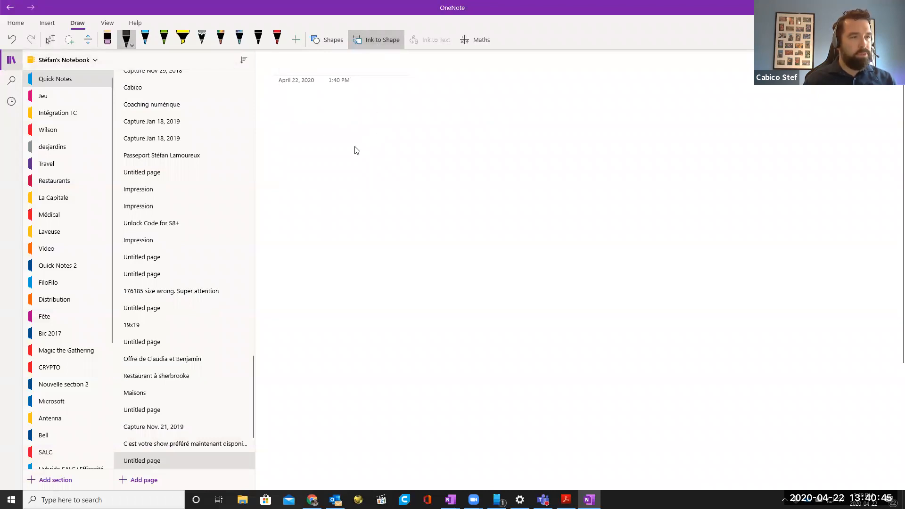
{"action": "mouse_move", "coordinate": [384, 126]}
{"action": "left_mouse_down"}
{"action": "mouse_move", "coordinate": [364, 143]}
{"action": "mouse_move", "coordinate": [402, 121]}
{"action": "mouse_move", "coordinate": [369, 136]}
{"action": "left_mouse_up"}
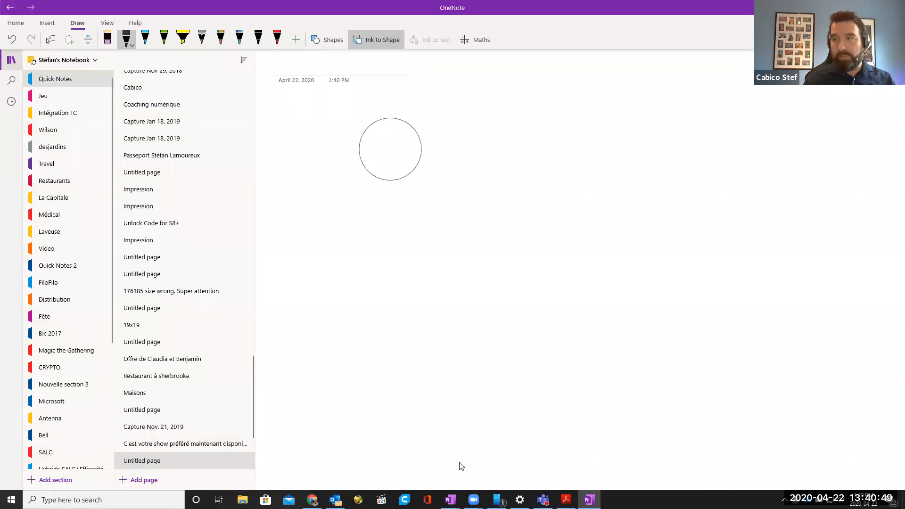
{"action": "mouse_move", "coordinate": [513, 119]}
{"action": "left_mouse_down"}
{"action": "mouse_move", "coordinate": [467, 166]}
{"action": "mouse_move", "coordinate": [539, 127]}
{"action": "mouse_move", "coordinate": [514, 119]}
{"action": "left_mouse_up"}
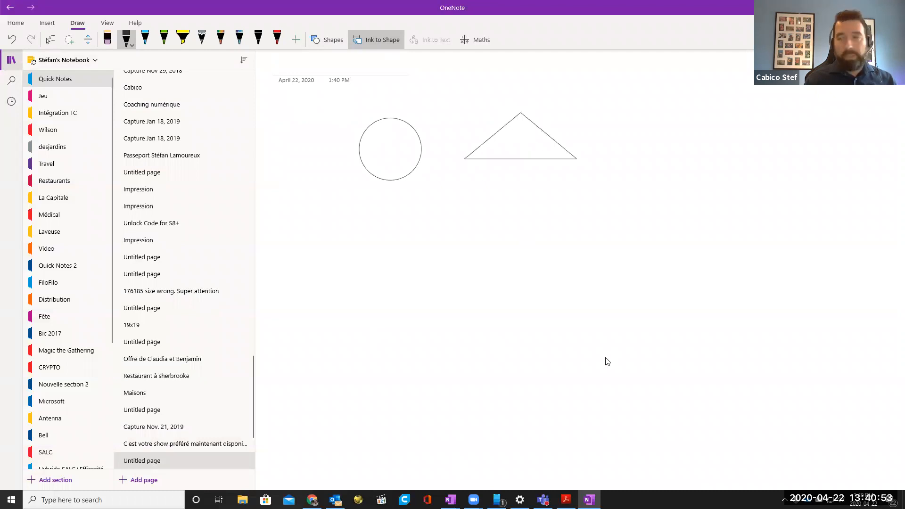
{"action": "mouse_move", "coordinate": [477, 208]}
{"action": "left_mouse_down"}
{"action": "mouse_move", "coordinate": [575, 237]}
{"action": "mouse_move", "coordinate": [473, 193]}
{"action": "left_mouse_up"}
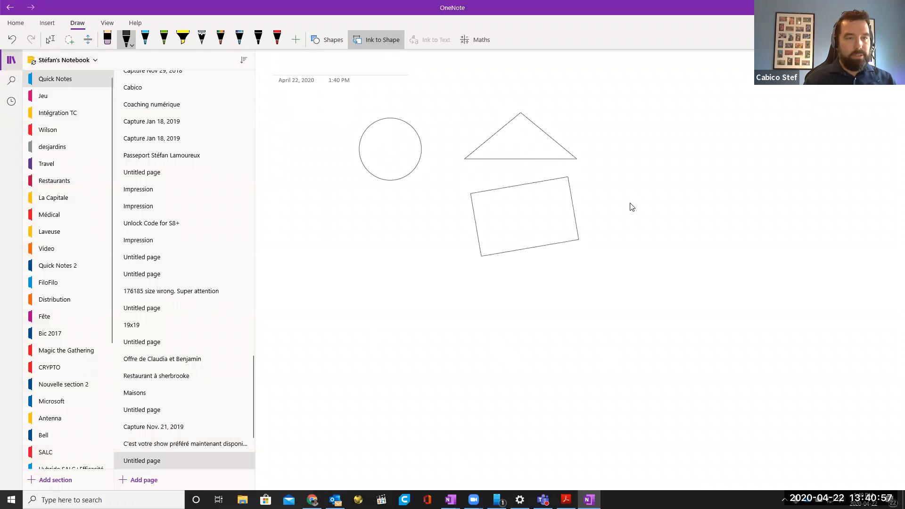
{"action": "mouse_move", "coordinate": [617, 193]}
{"action": "left_mouse_down"}
{"action": "mouse_move", "coordinate": [630, 174]}
{"action": "mouse_move", "coordinate": [711, 185]}
{"action": "mouse_move", "coordinate": [708, 198]}
{"action": "mouse_move", "coordinate": [616, 200]}
{"action": "mouse_move", "coordinate": [611, 189]}
{"action": "left_mouse_up"}
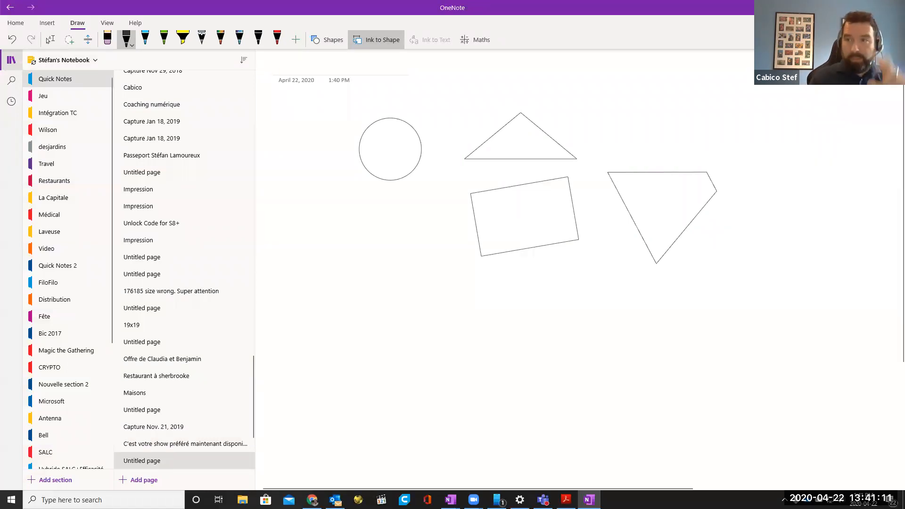
Return to the Sketch page and review the pen gallery and the pen and highlighter options in Color & Thickness.
{"action": "key", "text": "alt+Tab"}
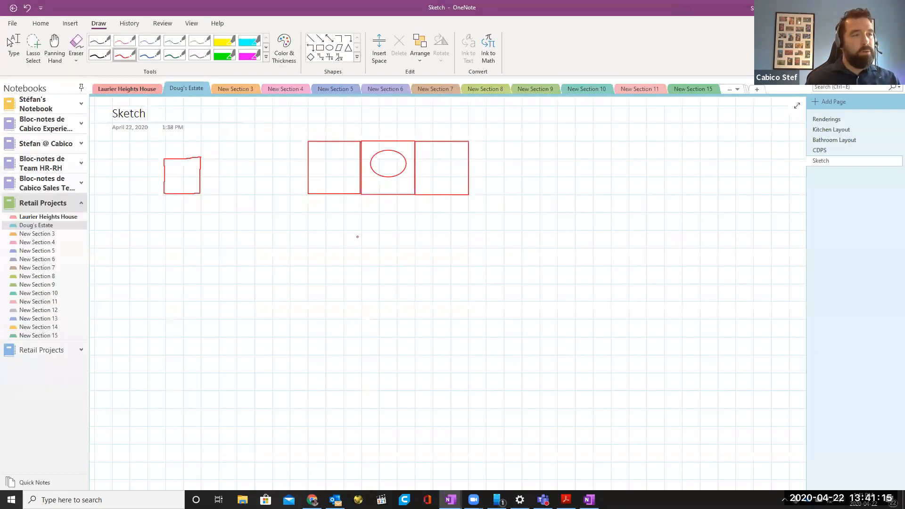
{"action": "left_click", "coordinate": [267, 56]}
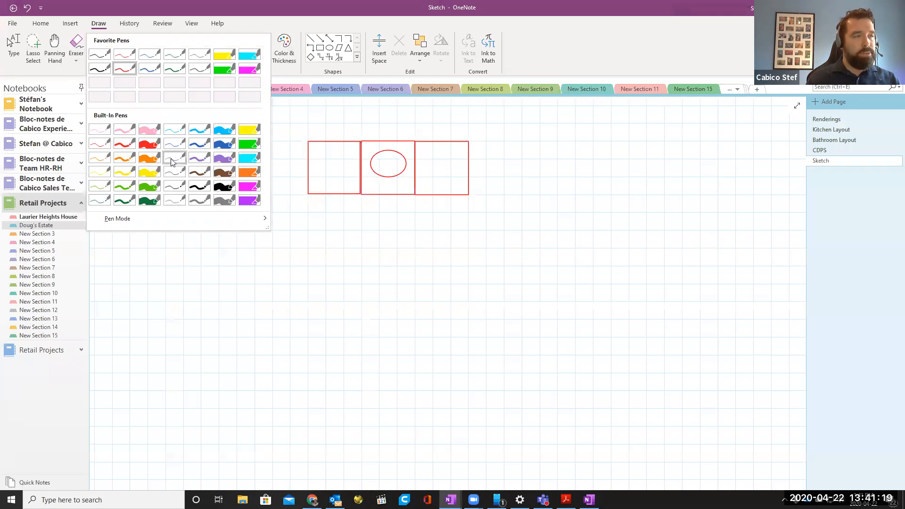
{"action": "left_click", "coordinate": [284, 56]}
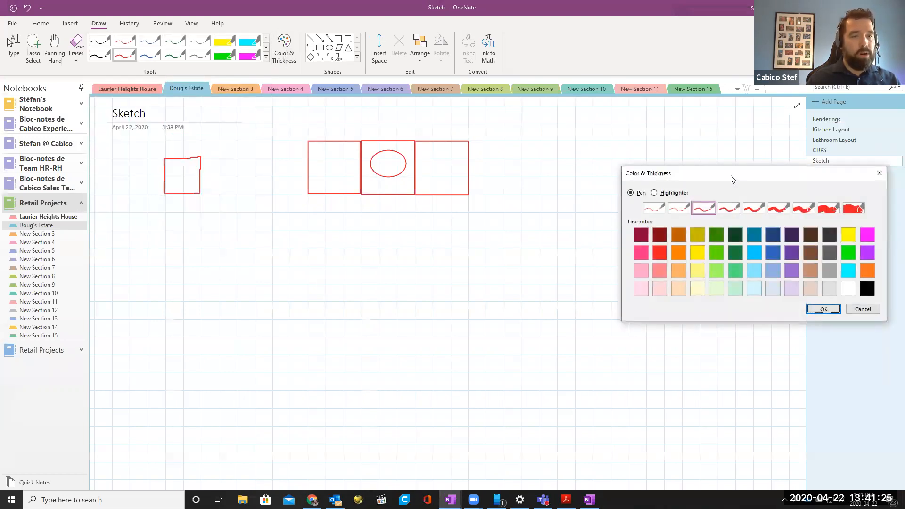
{"action": "left_click_drag", "start_coordinate": [732, 179], "coordinate": [327, 98]}
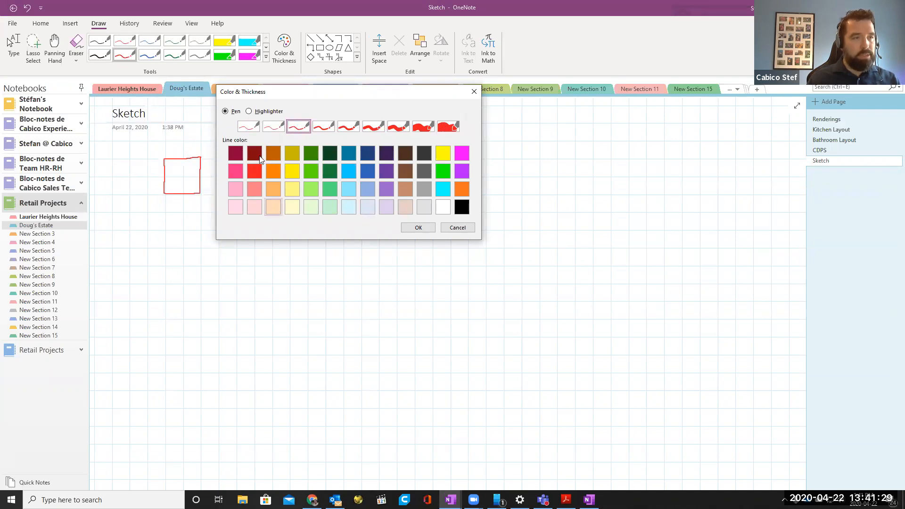
{"action": "left_click", "coordinate": [250, 111]}
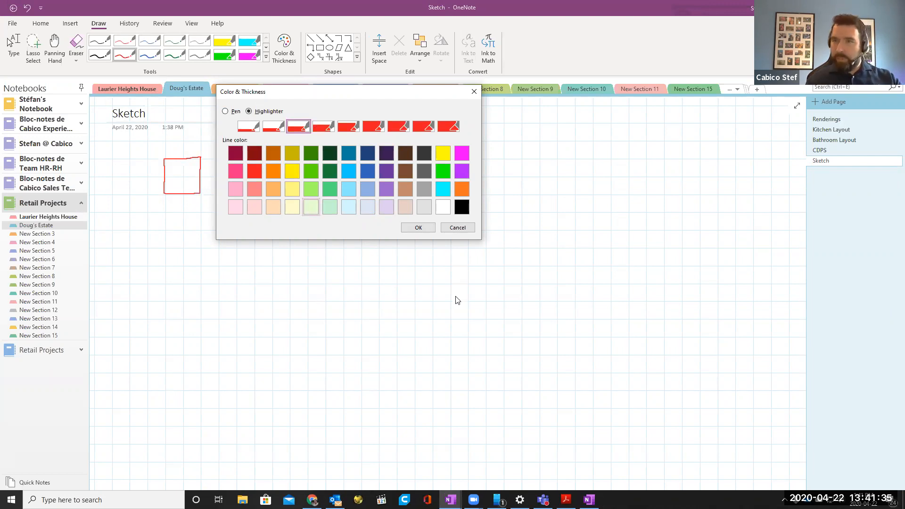
{"action": "left_click", "coordinate": [465, 229]}
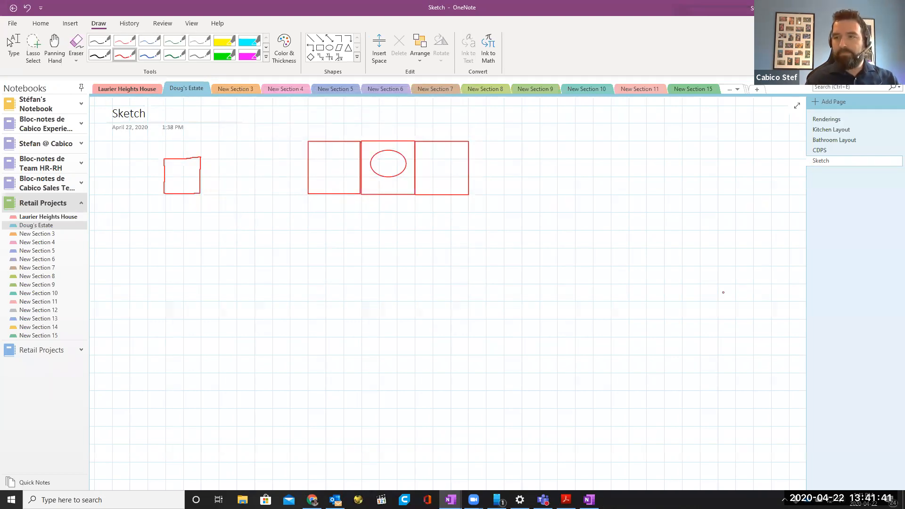
Switch to Chrome to check the Draw Tab and Insertions sections of the OneNote training PDF, and return to the Sketch page.
{"action": "key", "text": "alt+Tab"}
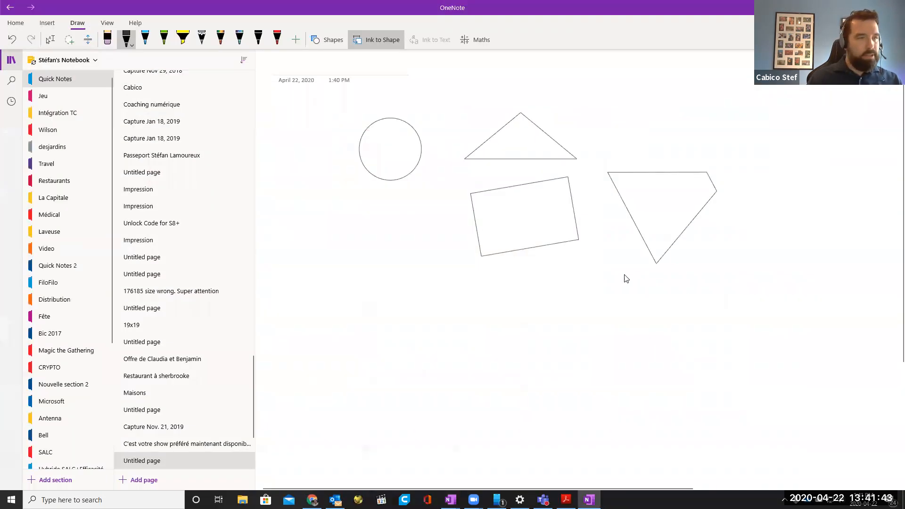
{"action": "key", "text": "alt+Tab"}
{"action": "key", "text": "alt+Tab"}
{"action": "key", "text": "Tab"}
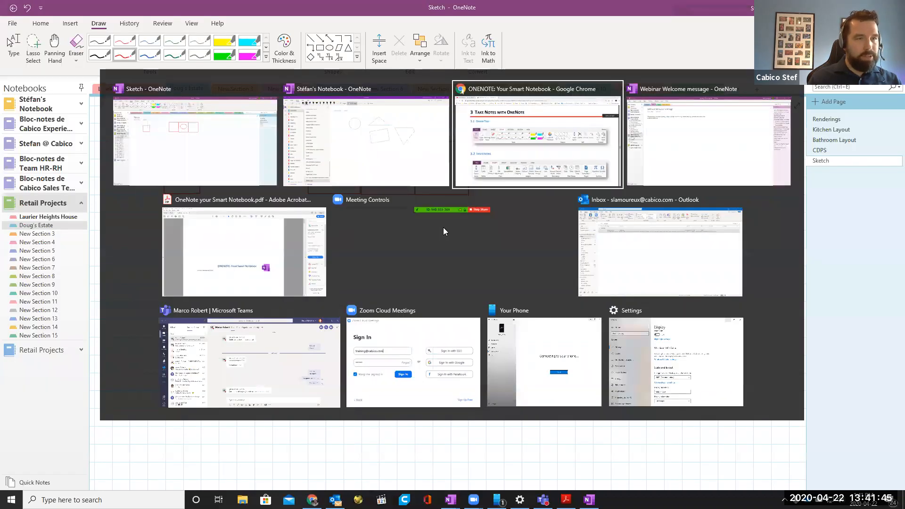
{"action": "scroll", "coordinate": [387, 269], "scroll_direction": "down", "scroll_amount": 1}
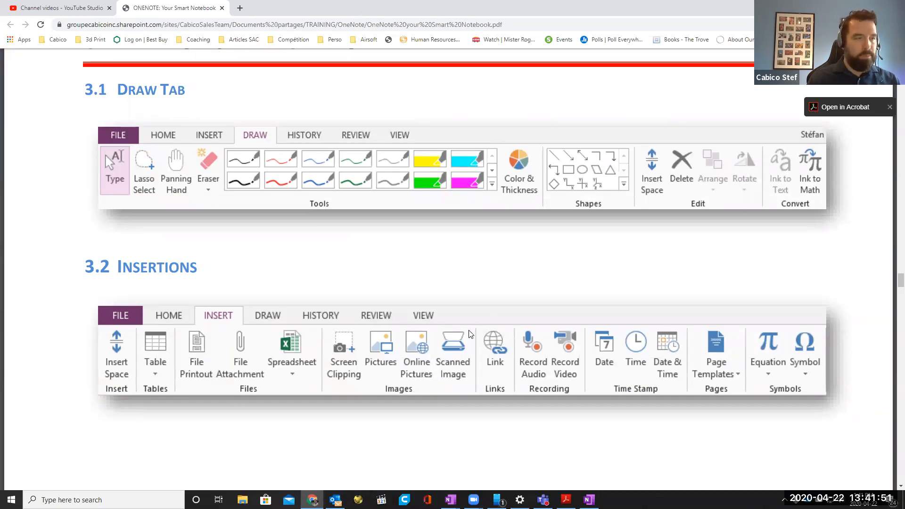
{"action": "key", "text": "alt+Tab"}
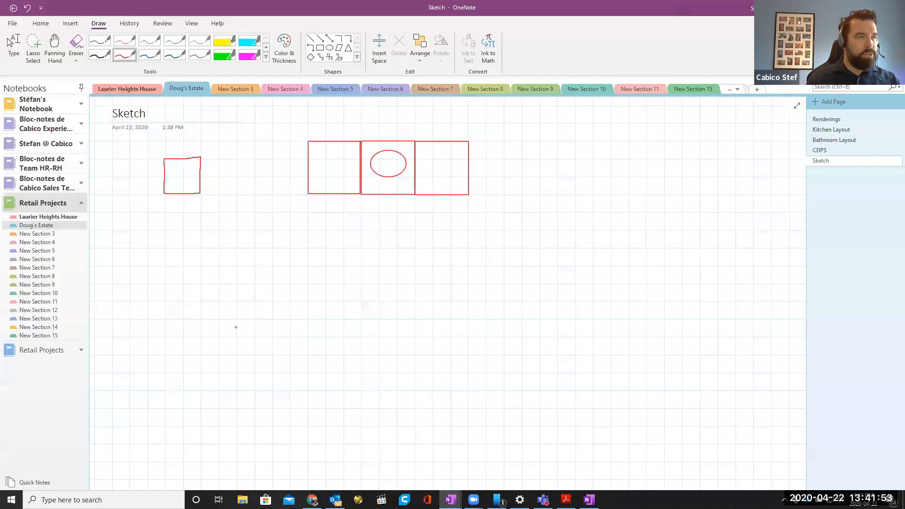
Apply a light blue page color to the Sketch page and reset it to No Color.
{"action": "left_click", "coordinate": [36, 27]}
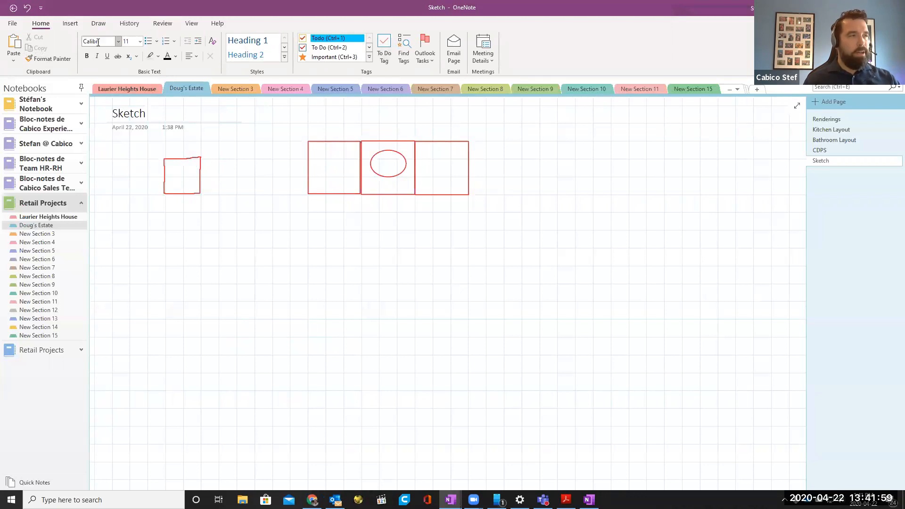
{"action": "left_click", "coordinate": [185, 25]}
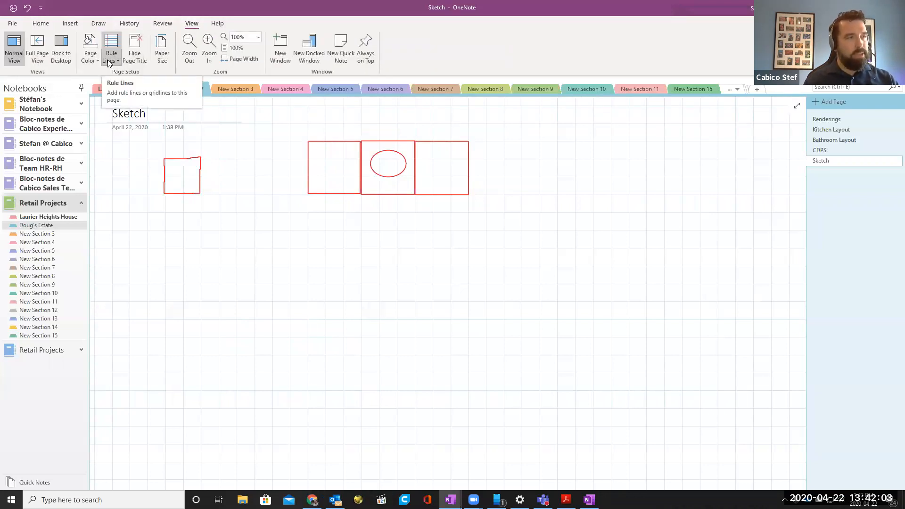
{"action": "left_click", "coordinate": [84, 58]}
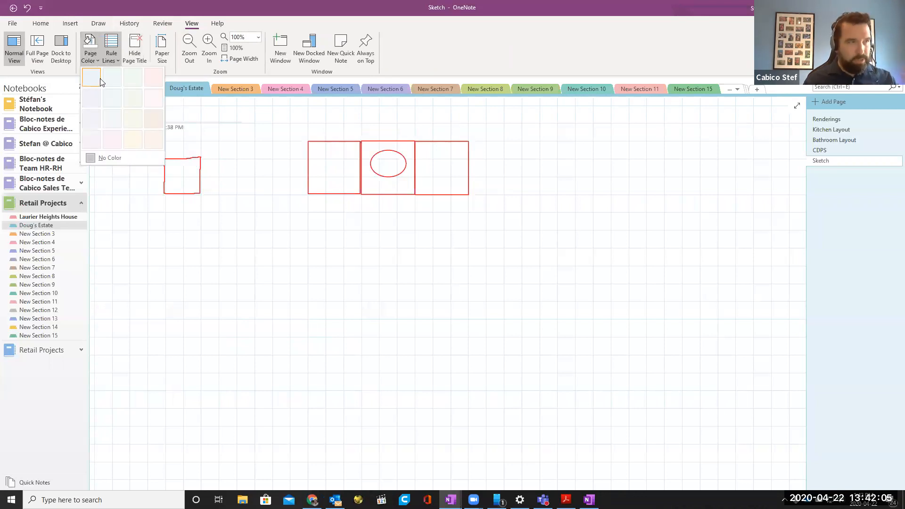
{"action": "left_click", "coordinate": [111, 99]}
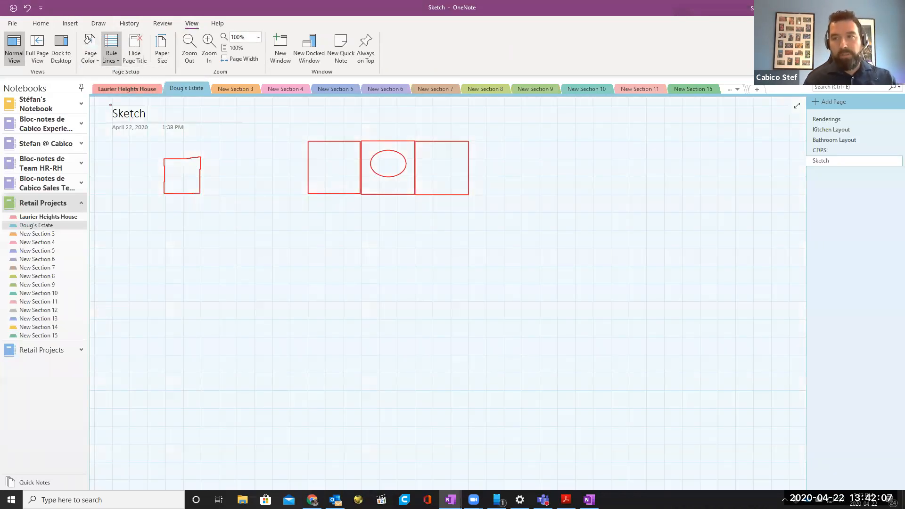
{"action": "left_click", "coordinate": [98, 61]}
{"action": "left_click", "coordinate": [103, 158]}
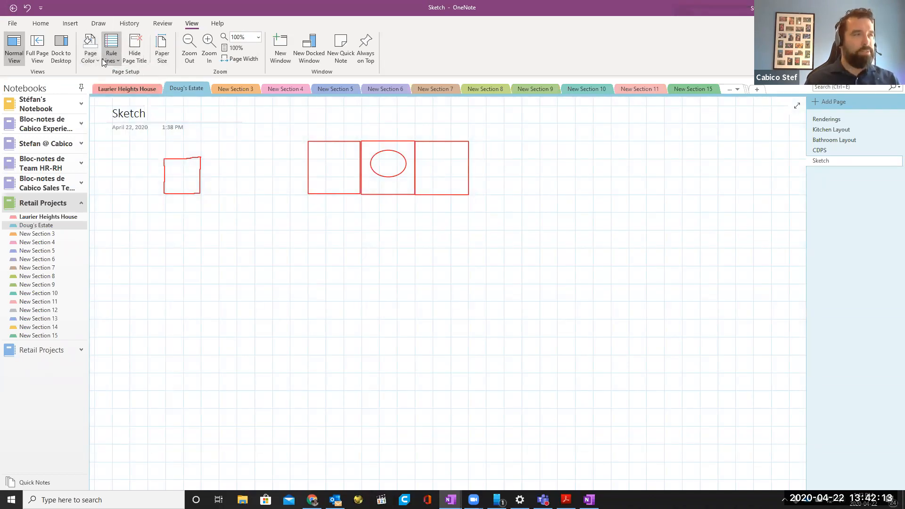
Scribble a red freehand loop and a few short red strokes below the row of squares.
{"action": "left_click", "coordinate": [98, 23]}
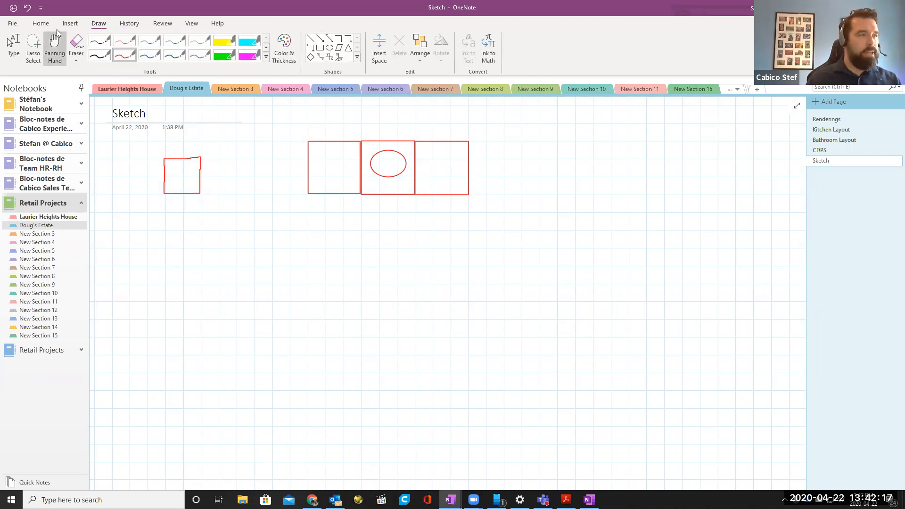
{"action": "left_click", "coordinate": [70, 24]}
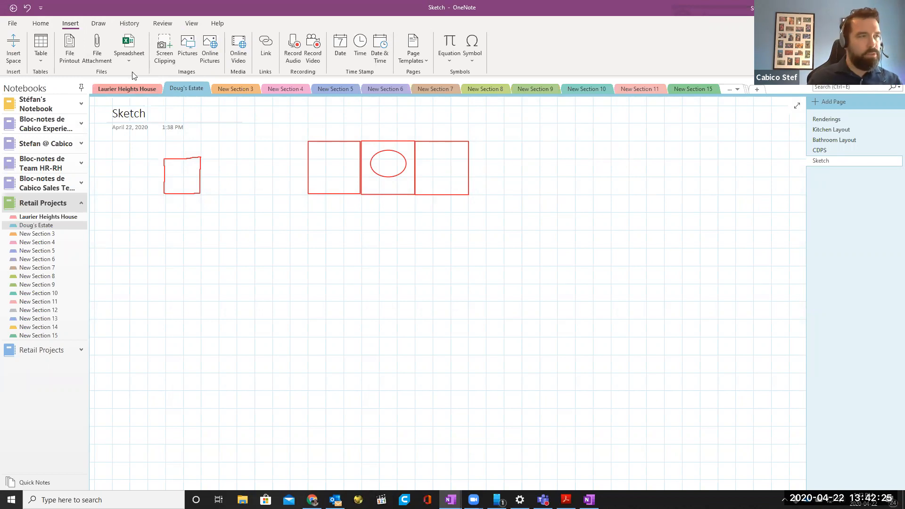
{"action": "mouse_move", "coordinate": [321, 237]}
{"action": "left_mouse_down"}
{"action": "mouse_move", "coordinate": [333, 240]}
{"action": "mouse_move", "coordinate": [307, 285]}
{"action": "mouse_move", "coordinate": [349, 258]}
{"action": "left_mouse_up"}
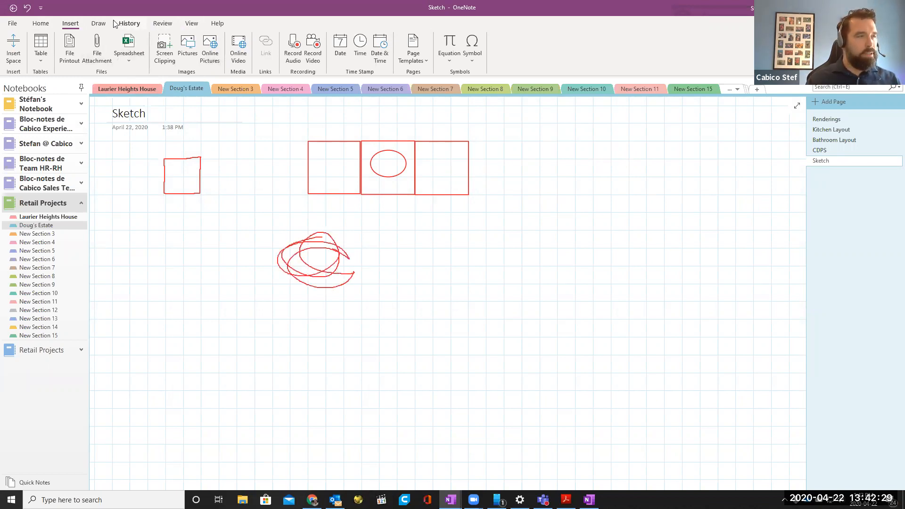
{"action": "left_click_drag", "start_coordinate": [525, 251], "coordinate": [542, 248]}
{"action": "left_click_drag", "start_coordinate": [613, 276], "coordinate": [616, 285]}
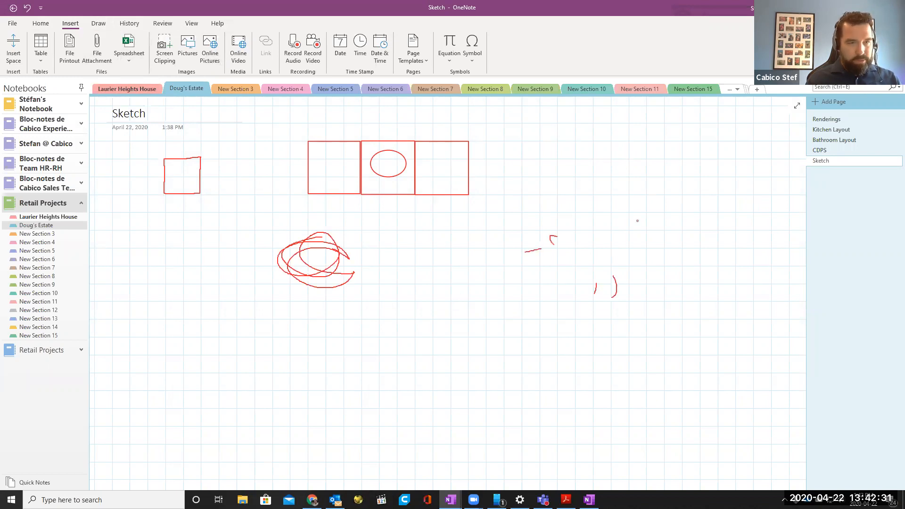
Select all the red ink and shapes on the Sketch page and delete them.
{"action": "left_click", "coordinate": [584, 164]}
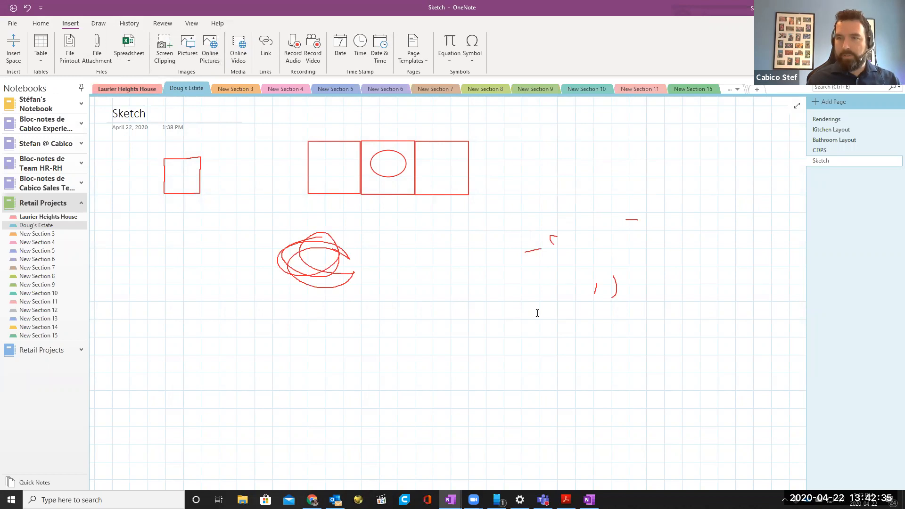
{"action": "left_click_drag", "start_coordinate": [667, 327], "coordinate": [141, 127]}
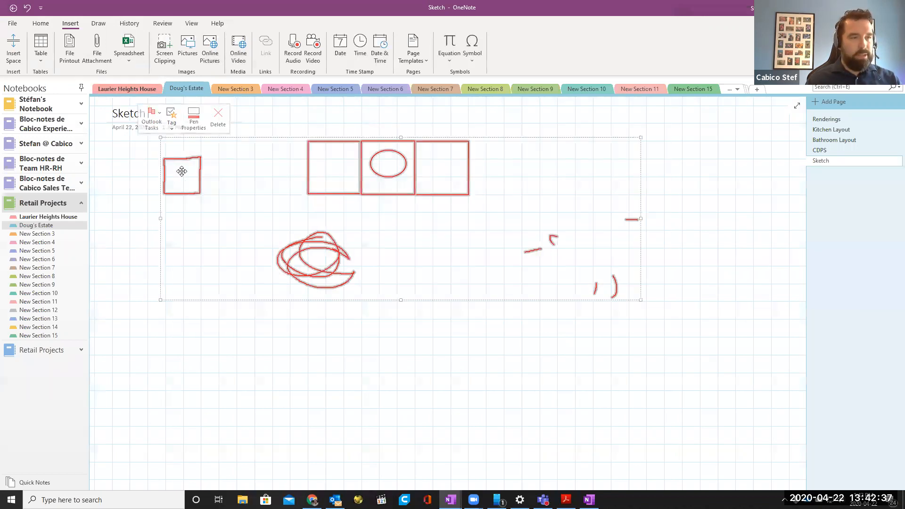
{"action": "key", "text": "Delete"}
{"action": "left_click", "coordinate": [360, 144]}
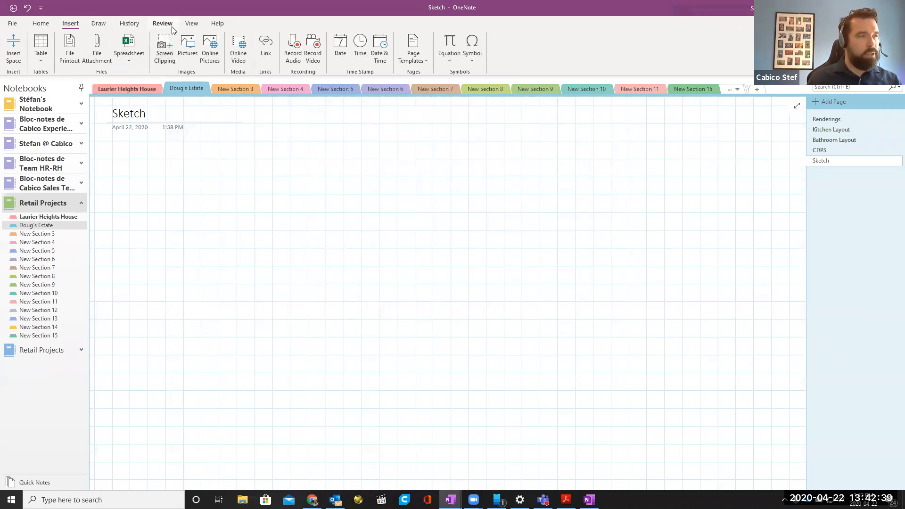
Open the Renderings page in the Doug's Estate section and dismiss the incoming message notification.
{"action": "left_click", "coordinate": [98, 23]}
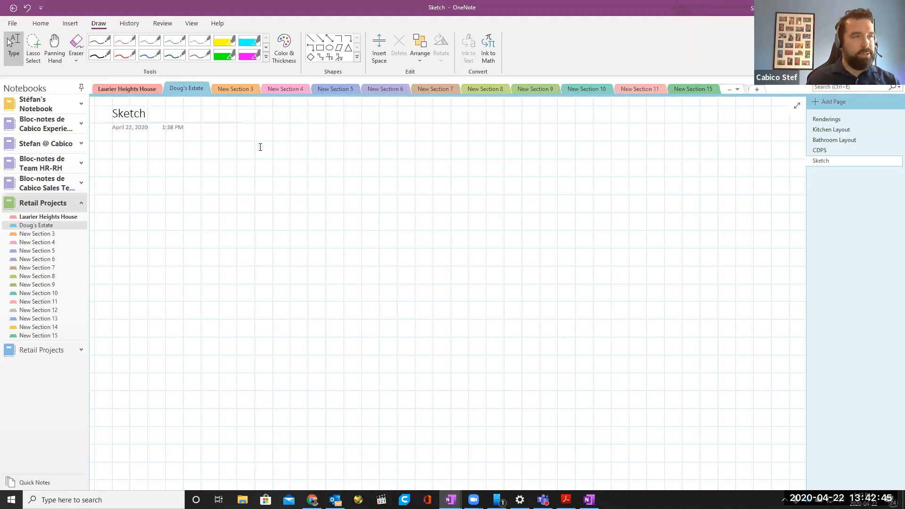
{"action": "left_click", "coordinate": [69, 24]}
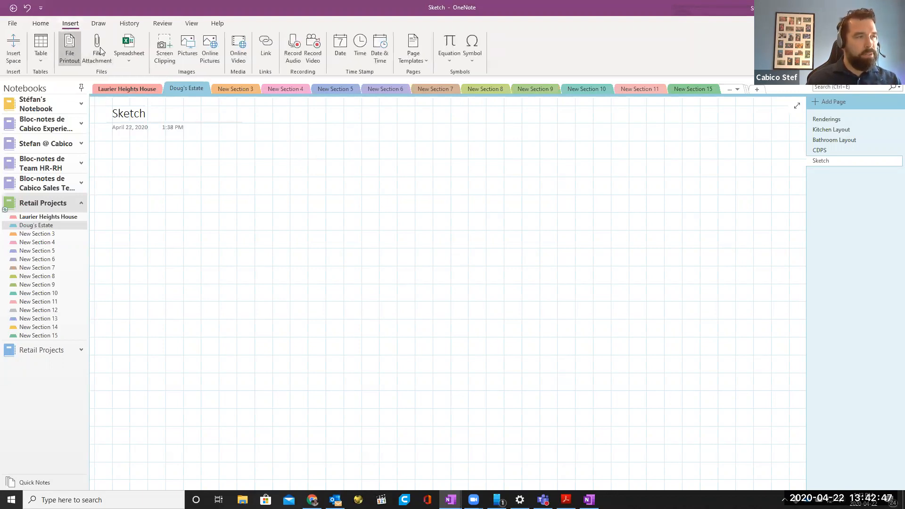
{"action": "left_click", "coordinate": [836, 121]}
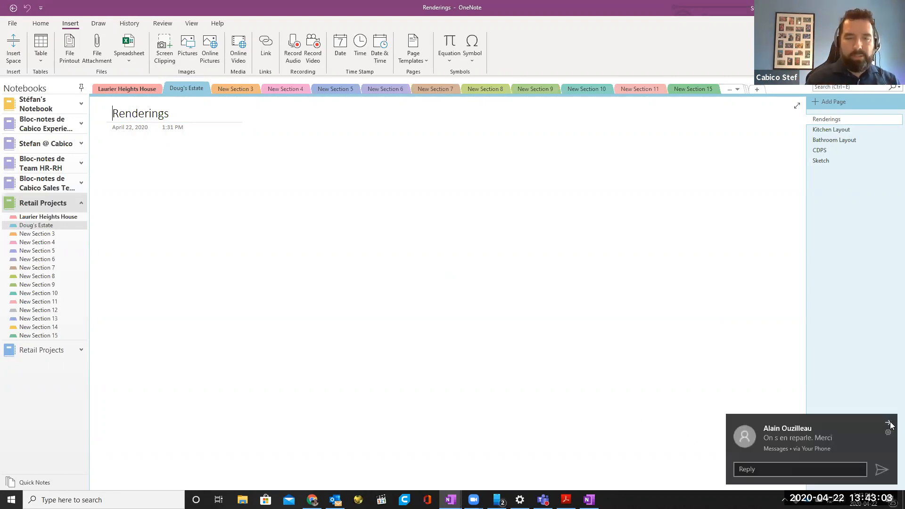
{"action": "left_click", "coordinate": [889, 423]}
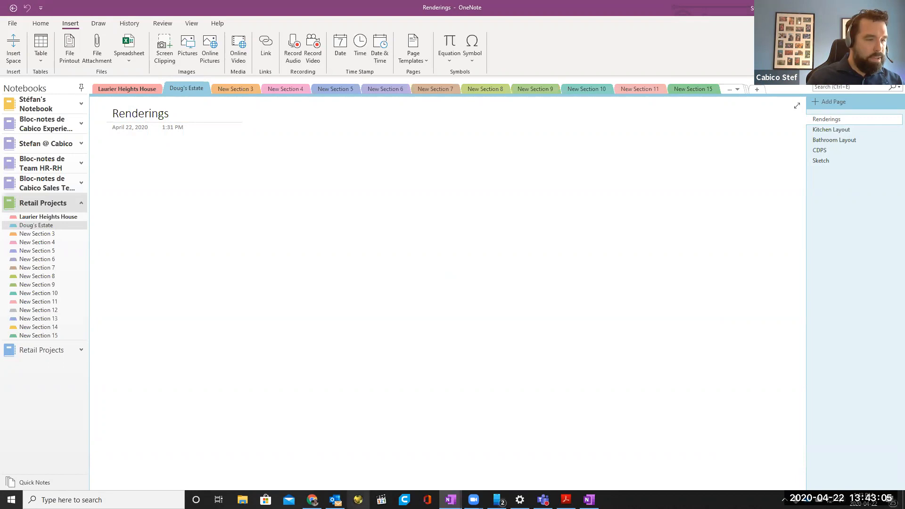
In File Explorer, open Digital Human Touch - Virtual Design Presentation under Groupe CABICO's Cabico Sales Team - TRAINING folder, and widen its Name column.
{"action": "left_click", "coordinate": [242, 500]}
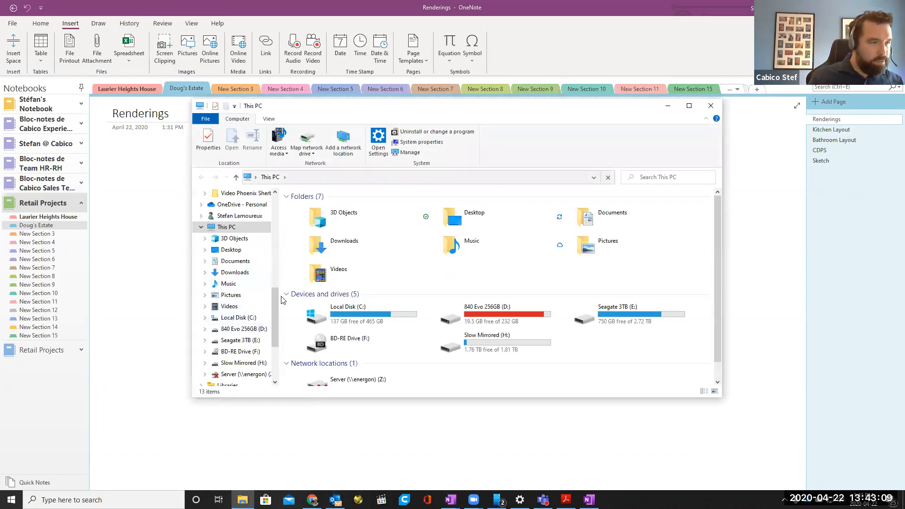
{"action": "left_click_drag", "start_coordinate": [272, 309], "coordinate": [275, 206]}
{"action": "left_click", "coordinate": [243, 224]}
{"action": "double_click", "coordinate": [334, 209]}
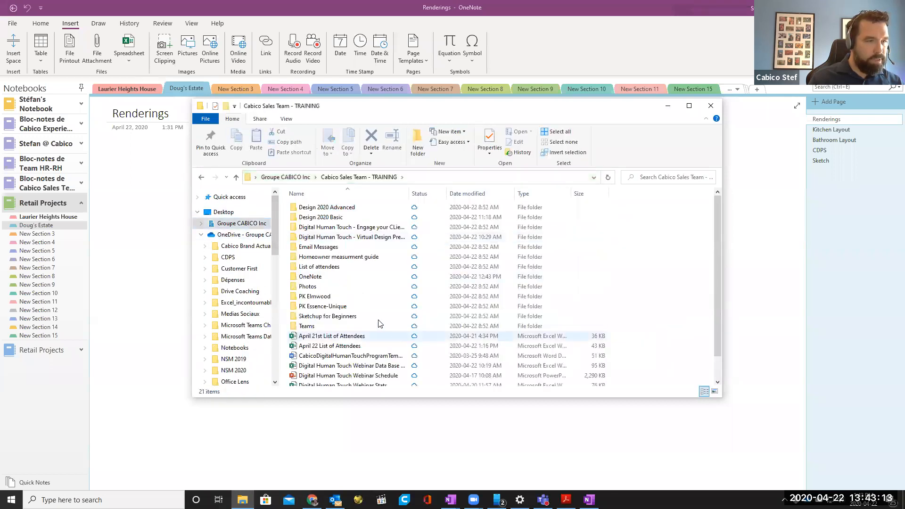
{"action": "double_click", "coordinate": [327, 237]}
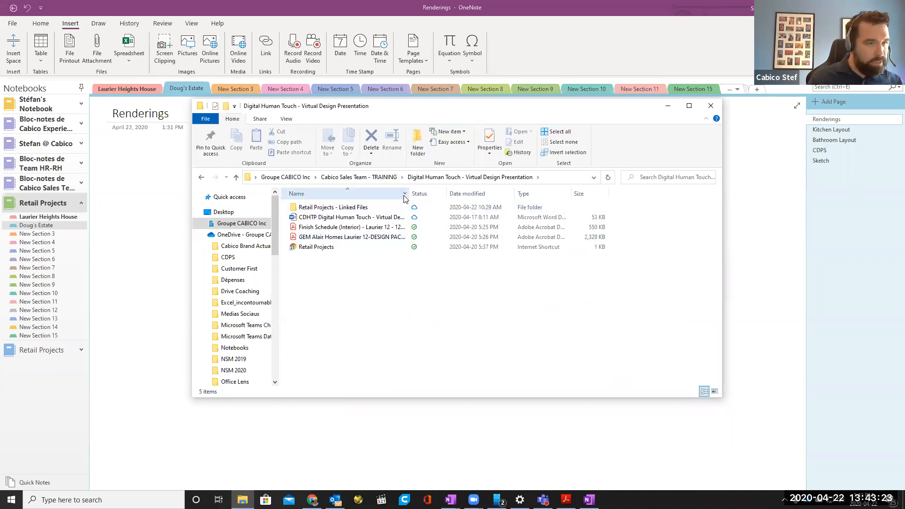
{"action": "left_click_drag", "start_coordinate": [409, 193], "coordinate": [457, 193]}
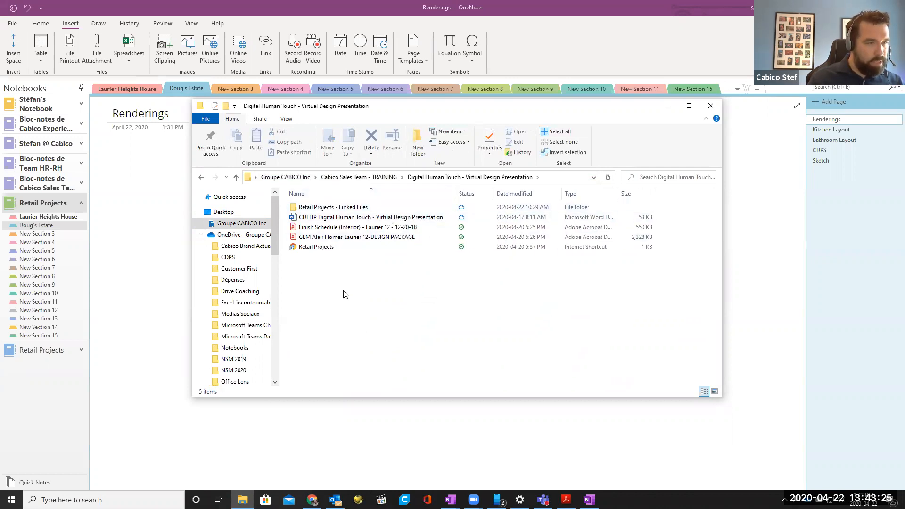
Check the Retail Projects - Linked Files folder, then go back and select the GEM Alair Homes Laurier 12-DESIGN PACKAGE PDF.
{"action": "double_click", "coordinate": [335, 207]}
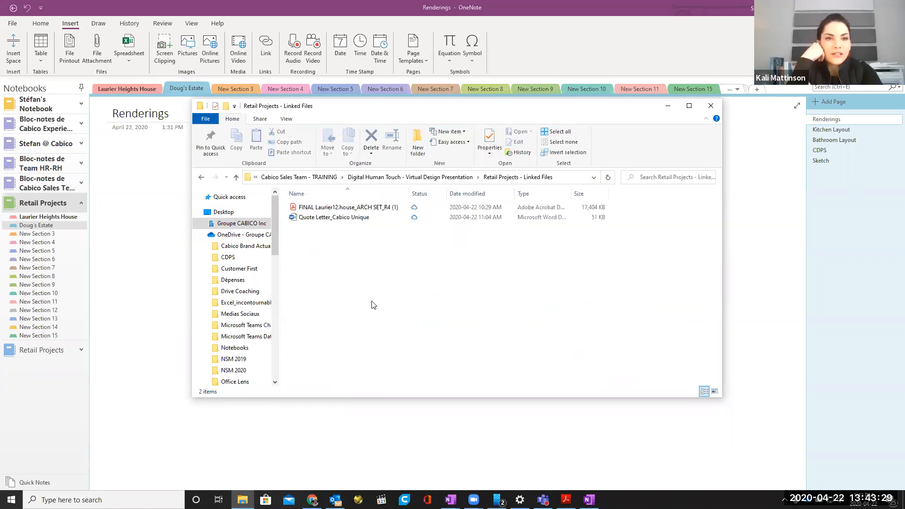
{"action": "key", "text": "alt+Left"}
{"action": "double_click", "coordinate": [354, 209]}
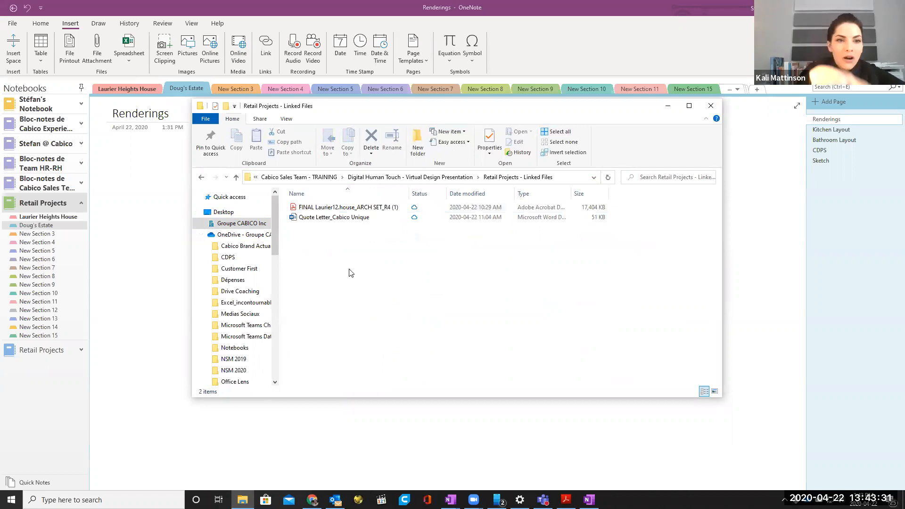
{"action": "left_click", "coordinate": [306, 210]}
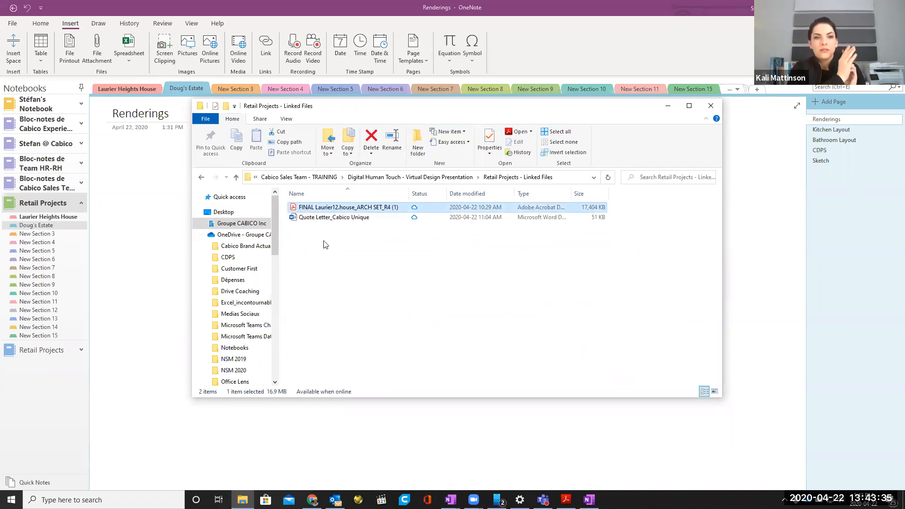
{"action": "key", "text": "alt+Left"}
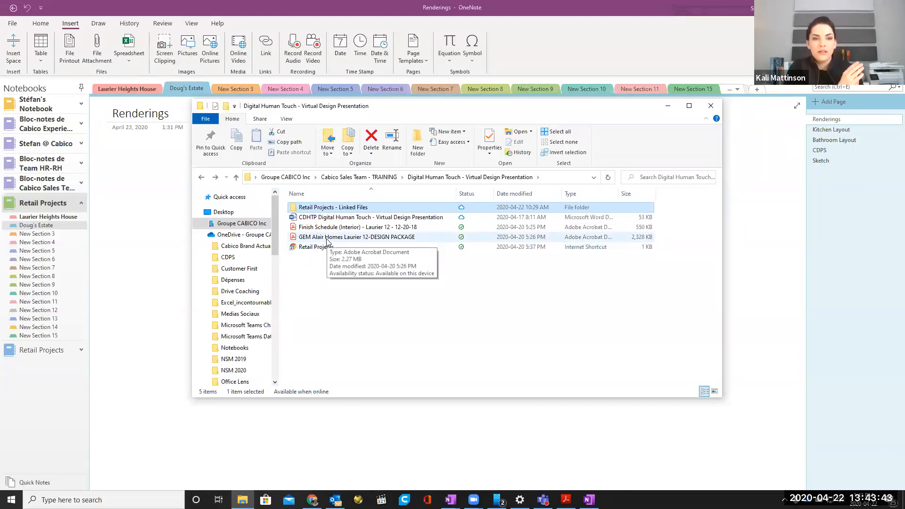
{"action": "left_click", "coordinate": [327, 238]}
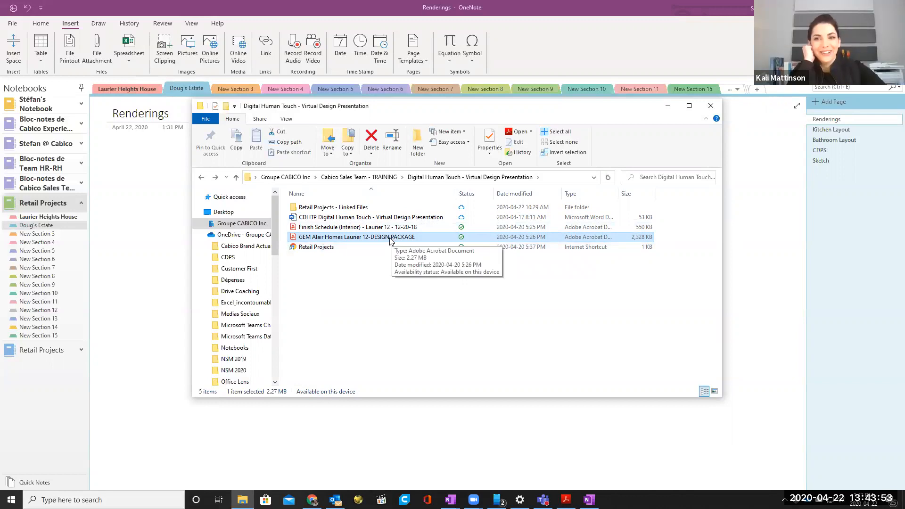
Open the GEM Alair Homes Laurier 12-DESIGN PACKAGE PDF and set its print destination to Send To OneNote 2016.
{"action": "double_click", "coordinate": [335, 238]}
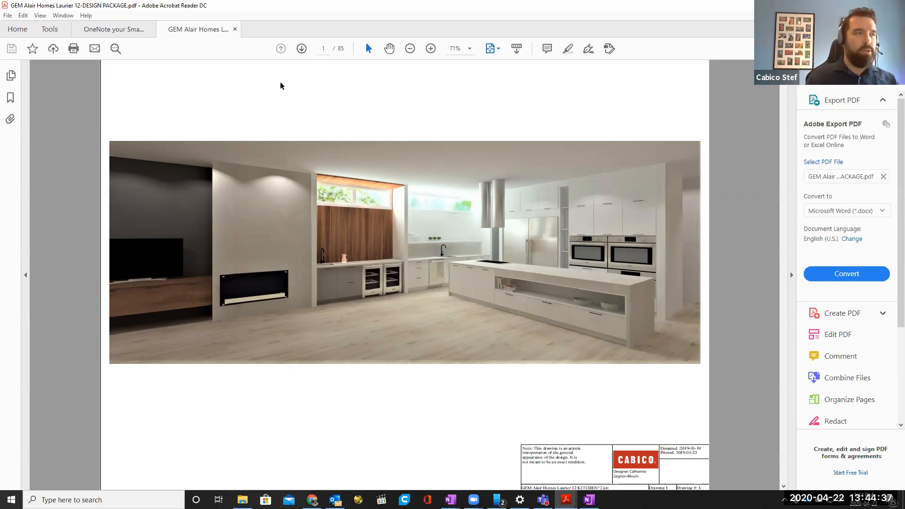
{"action": "left_click", "coordinate": [74, 49]}
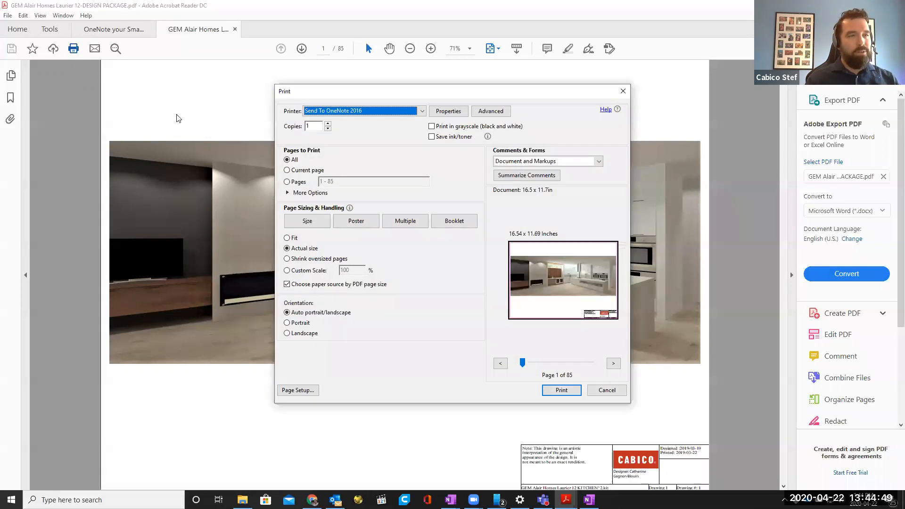
{"action": "left_click", "coordinate": [421, 112]}
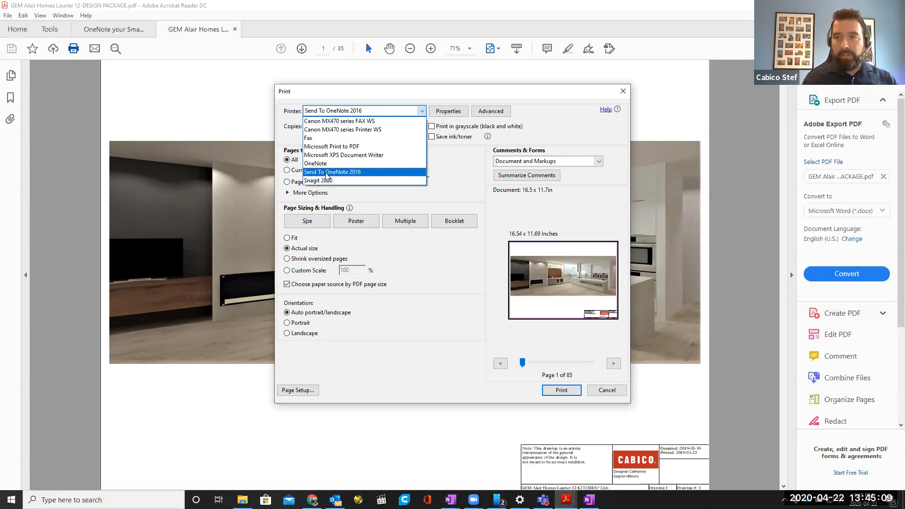
{"action": "left_click", "coordinate": [326, 172]}
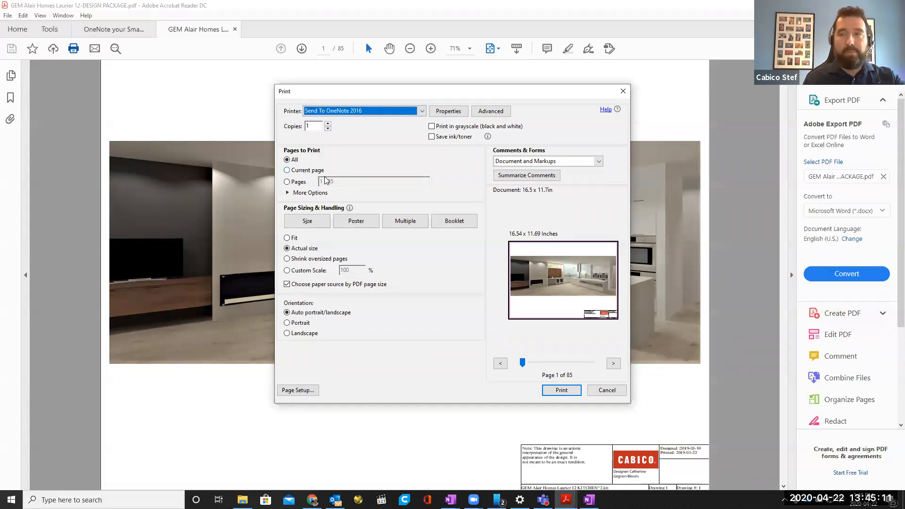
Print pages 1 - 5 in landscape orientation, keeping the paper source chosen by PDF page size.
{"action": "left_click", "coordinate": [287, 182]}
{"action": "key", "text": "BackSpace"}
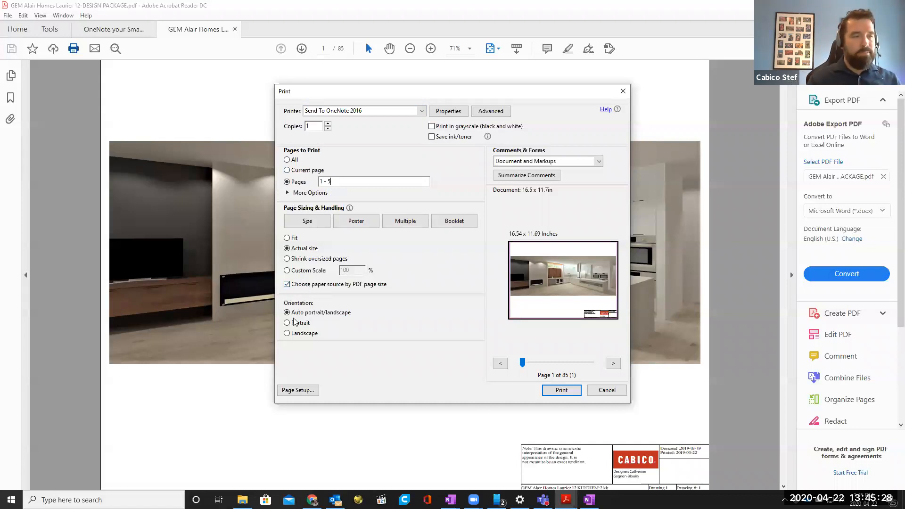
{"action": "left_click", "coordinate": [287, 284]}
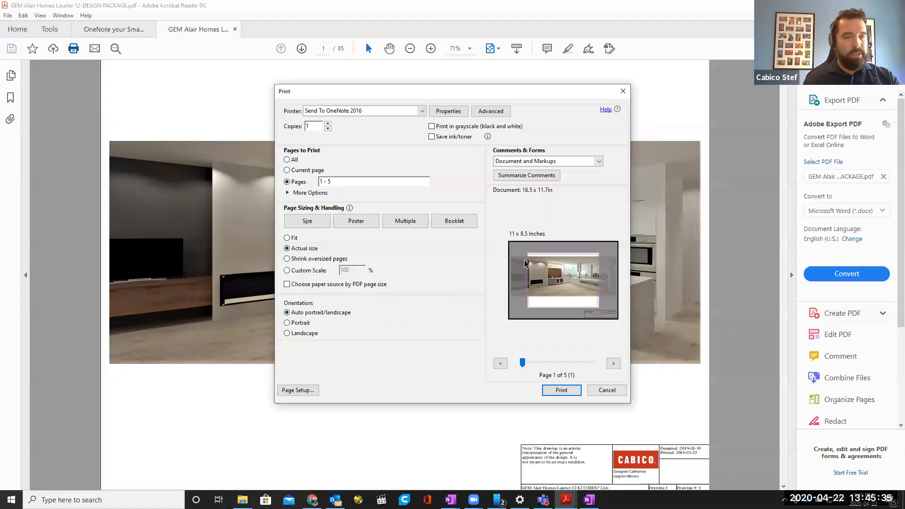
{"action": "left_click", "coordinate": [287, 285]}
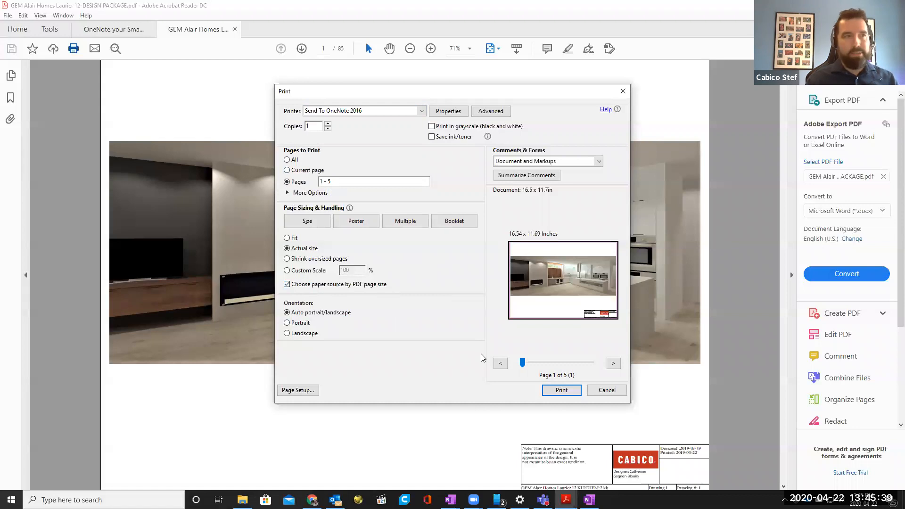
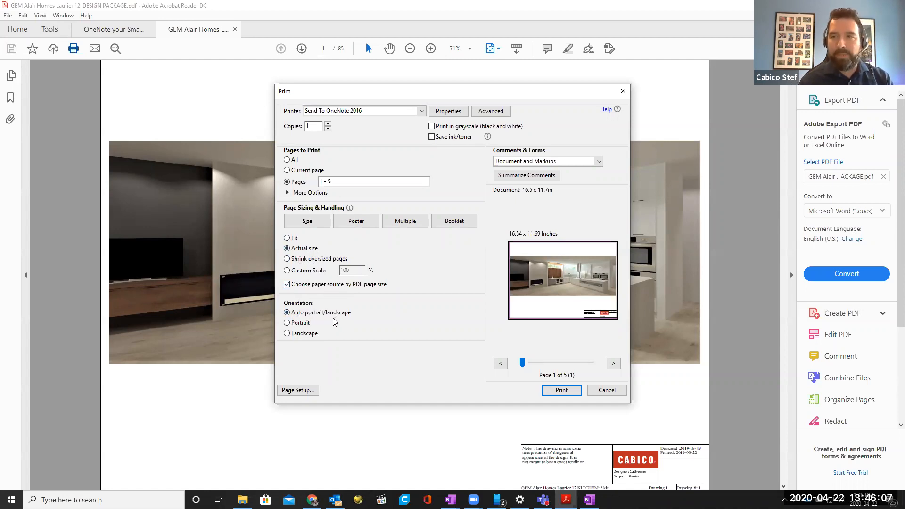
{"action": "left_click", "coordinate": [304, 333]}
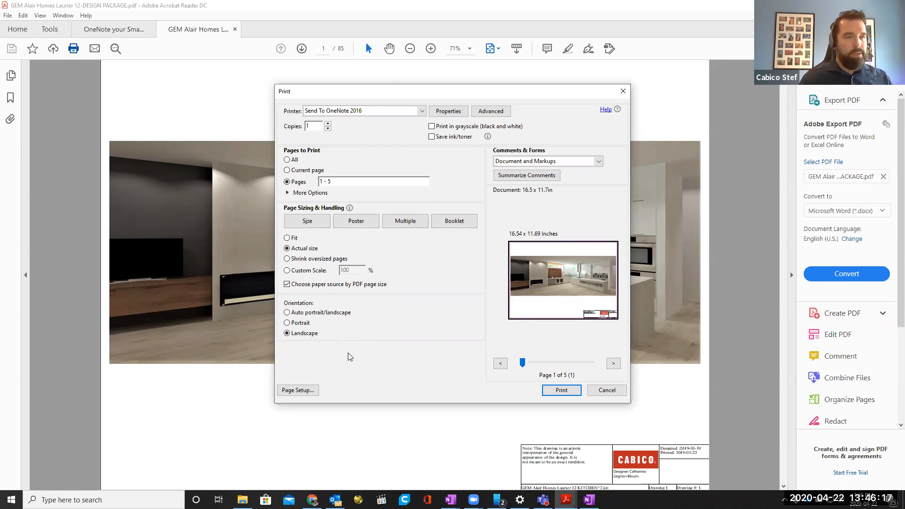
{"action": "left_click", "coordinate": [562, 394]}
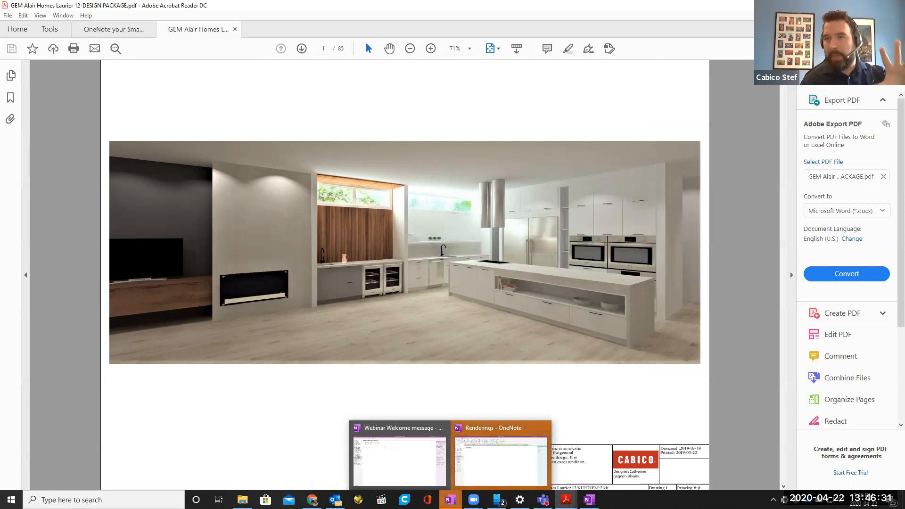
Switch to the OneNote Renderings window and choose the current section, Doug's Estate, as the location for the printout.
{"action": "left_click", "coordinate": [481, 469]}
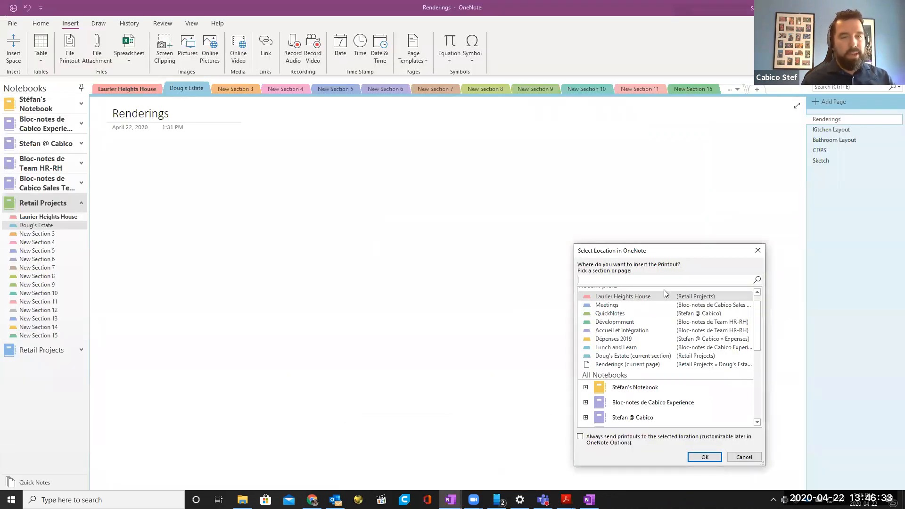
{"action": "left_click_drag", "start_coordinate": [678, 250], "coordinate": [548, 108]}
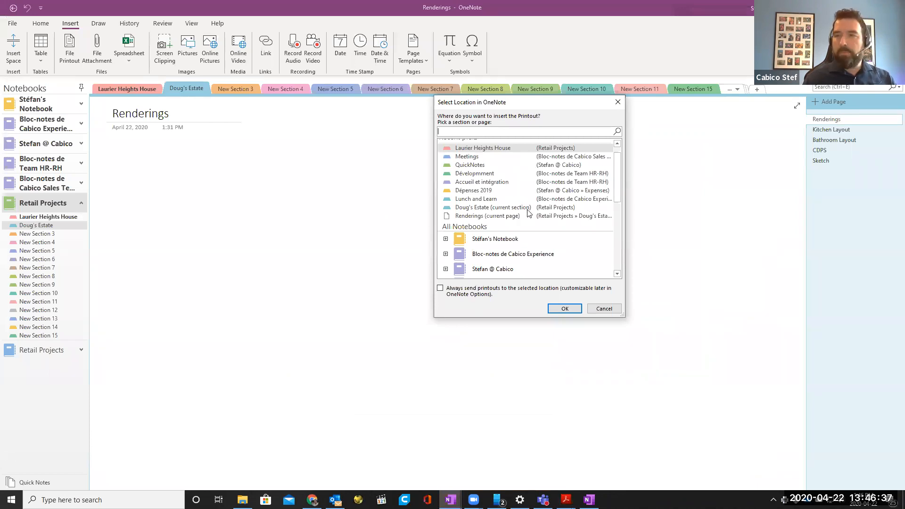
{"action": "scroll", "coordinate": [488, 238], "scroll_direction": "down", "scroll_amount": 2}
{"action": "scroll", "coordinate": [456, 260], "scroll_direction": "down", "scroll_amount": 3}
{"action": "scroll", "coordinate": [528, 246], "scroll_direction": "up", "scroll_amount": 6}
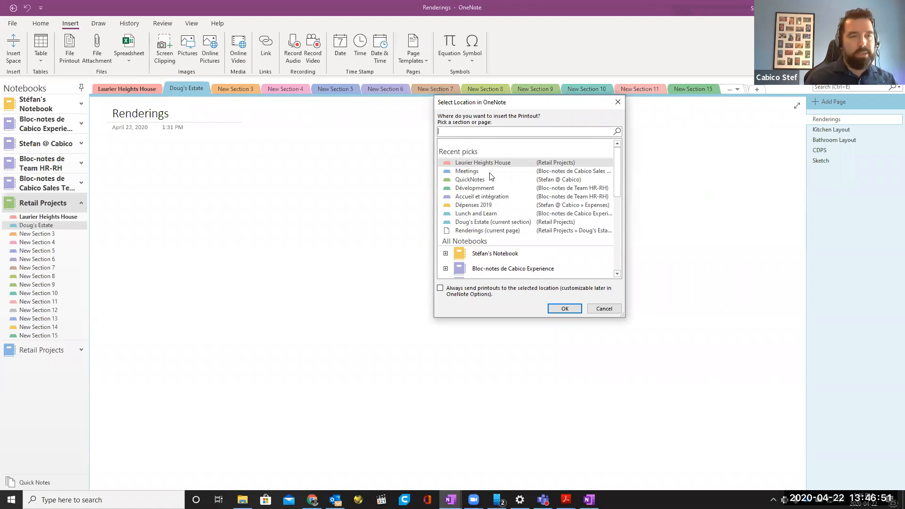
{"action": "scroll", "coordinate": [490, 177], "scroll_direction": "down", "scroll_amount": 1}
{"action": "scroll", "coordinate": [470, 184], "scroll_direction": "down", "scroll_amount": 1}
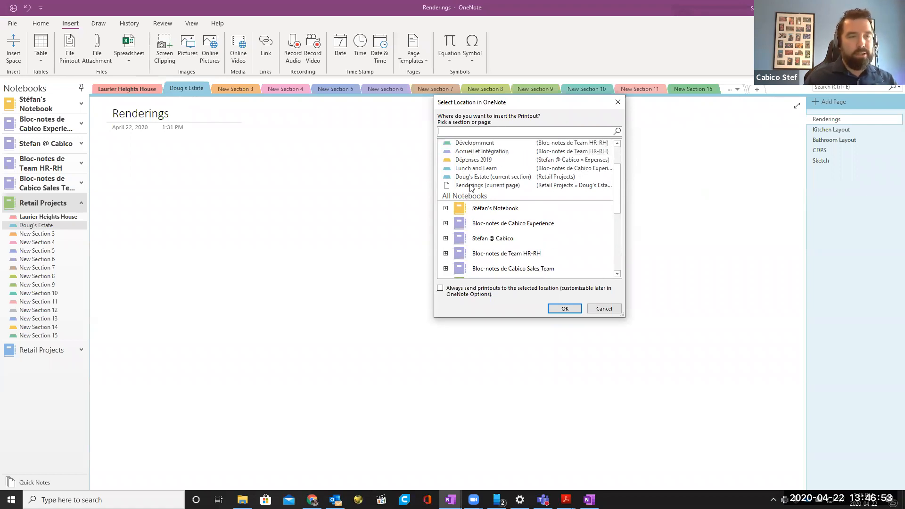
{"action": "left_click", "coordinate": [466, 178]}
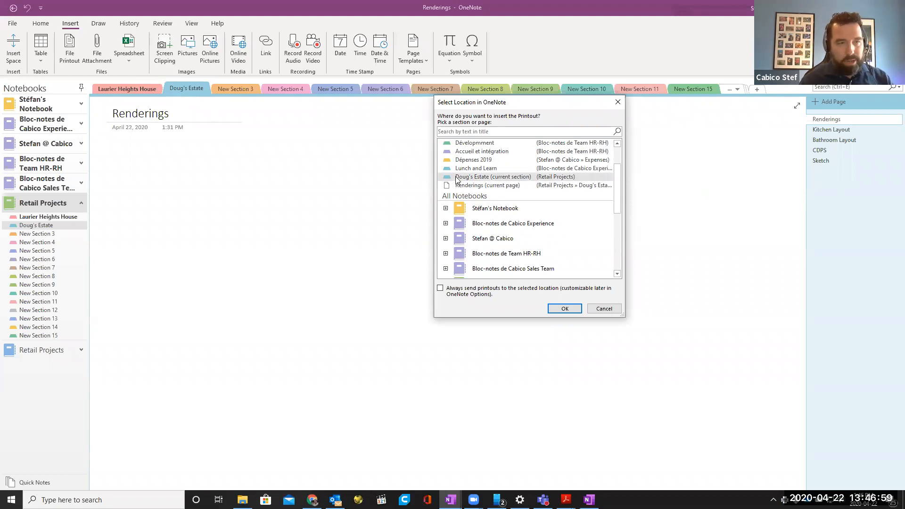
{"action": "left_click", "coordinate": [565, 309]}
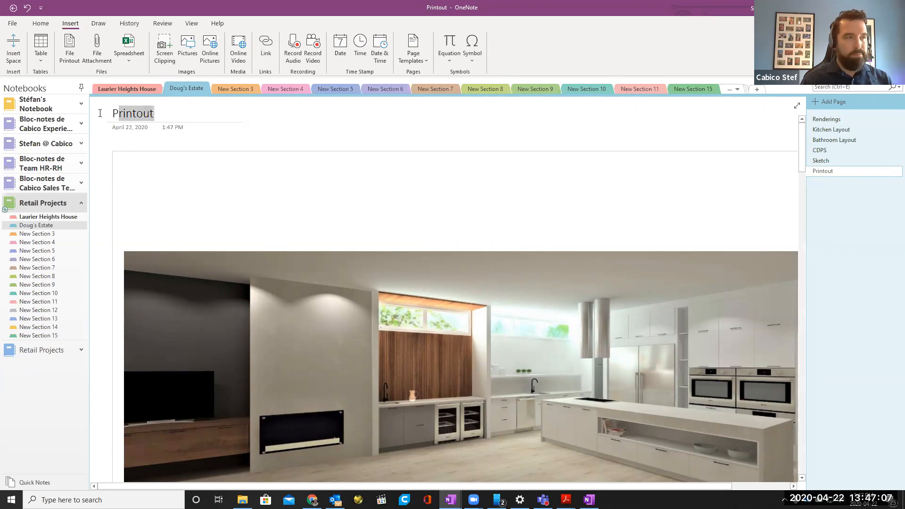
Show the Printout page in full-page view and enlarge the first kitchen rendering to fill the width.
{"action": "scroll", "coordinate": [319, 183], "scroll_direction": "down", "scroll_amount": 3}
{"action": "scroll", "coordinate": [446, 361], "scroll_direction": "down", "scroll_amount": 6}
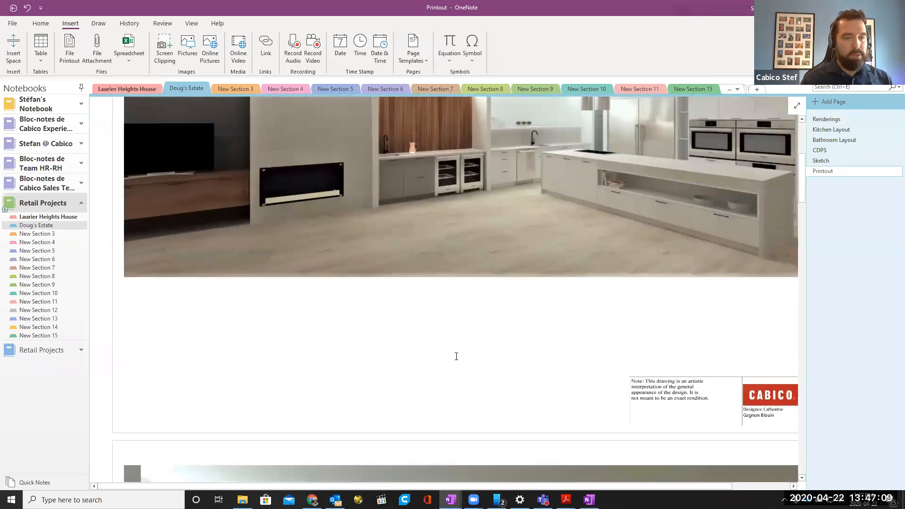
{"action": "scroll", "coordinate": [455, 366], "scroll_direction": "up", "scroll_amount": 9}
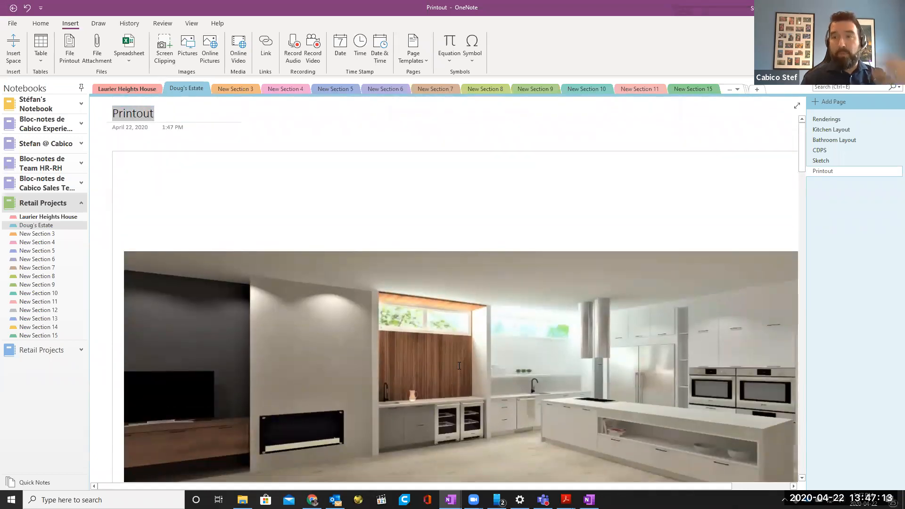
{"action": "scroll", "coordinate": [507, 385], "scroll_direction": "down", "scroll_amount": 2}
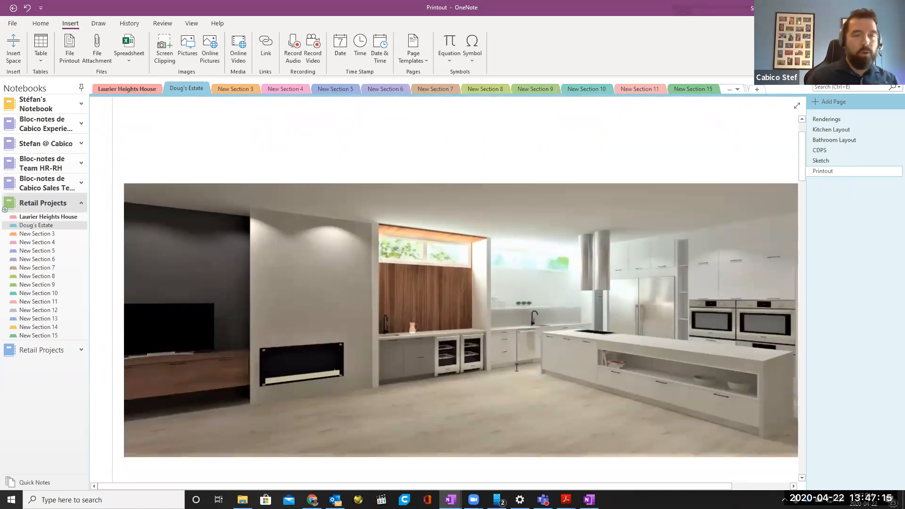
{"action": "scroll", "coordinate": [525, 386], "scroll_direction": "down", "scroll_amount": 2}
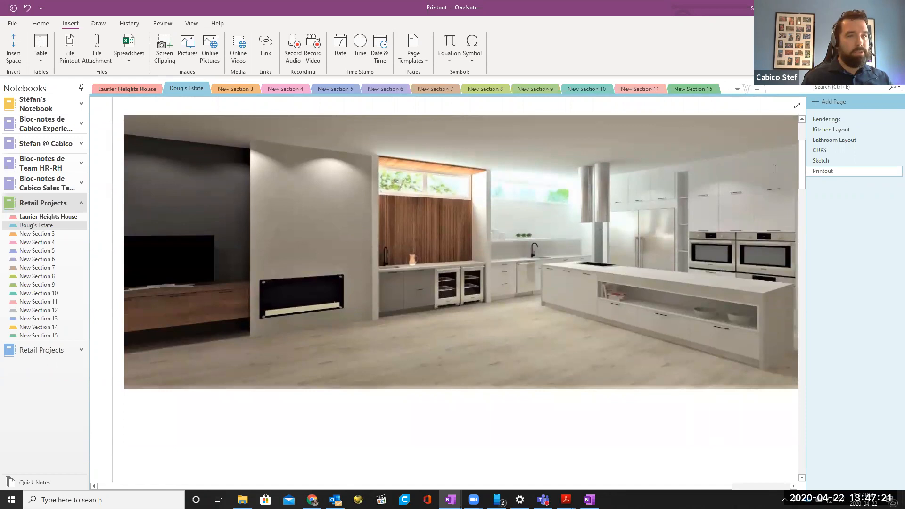
{"action": "left_click", "coordinate": [796, 105]}
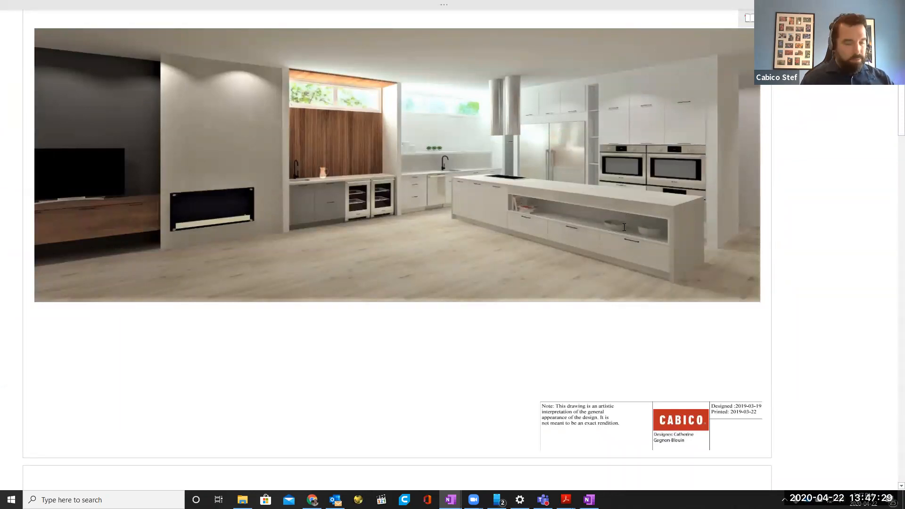
{"action": "scroll", "coordinate": [479, 211], "scroll_direction": "up", "scroll_amount": 2}
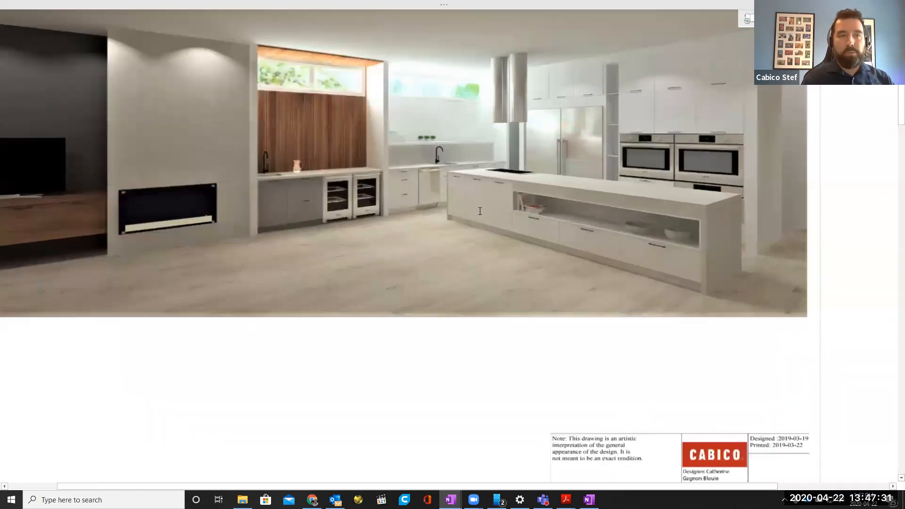
{"action": "scroll", "coordinate": [479, 211], "scroll_direction": "down", "scroll_amount": 3}
{"action": "scroll", "coordinate": [482, 214], "scroll_direction": "up", "scroll_amount": 2}
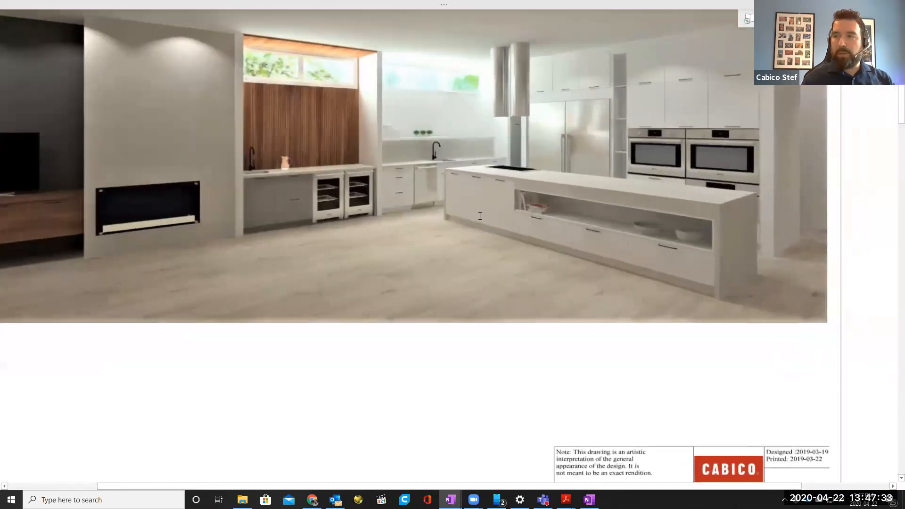
{"action": "scroll", "coordinate": [483, 219], "scroll_direction": "down", "scroll_amount": 1}
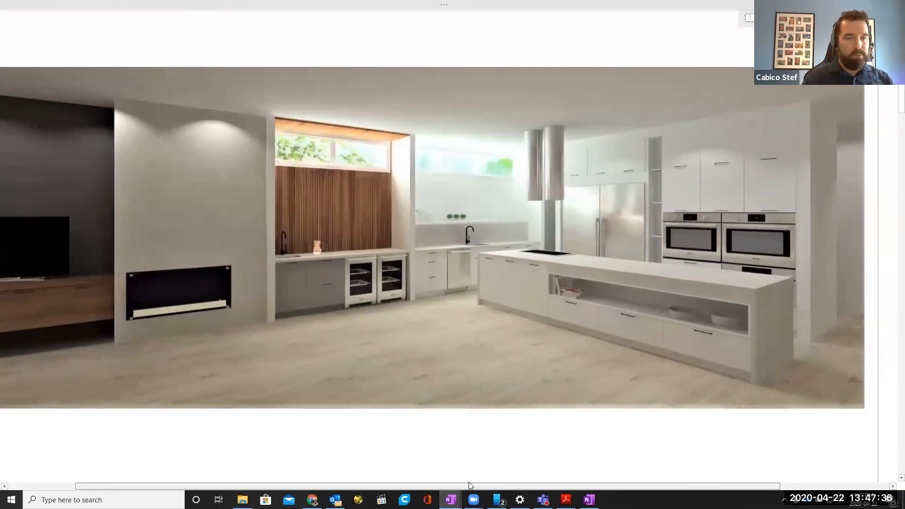
{"action": "left_click_drag", "start_coordinate": [468, 483], "coordinate": [465, 484]}
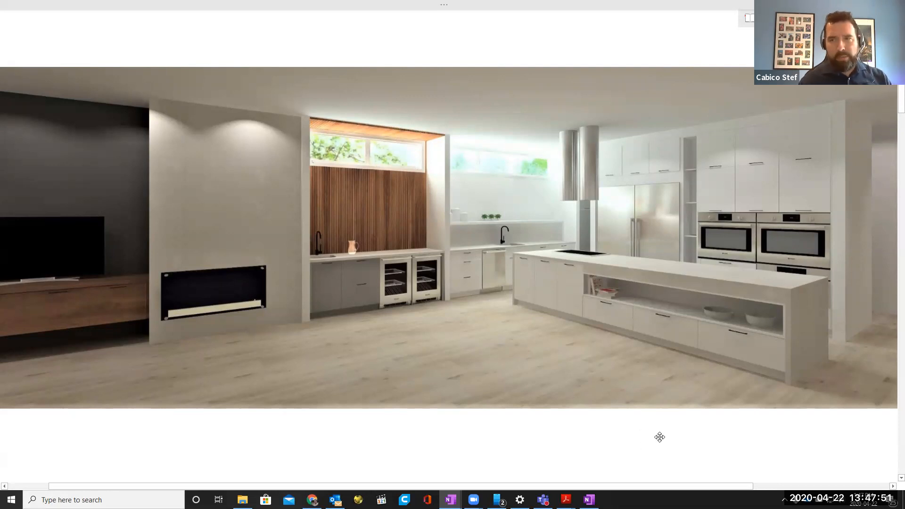
{"action": "left_click", "coordinate": [688, 187]}
{"action": "type", "text": "vv"}
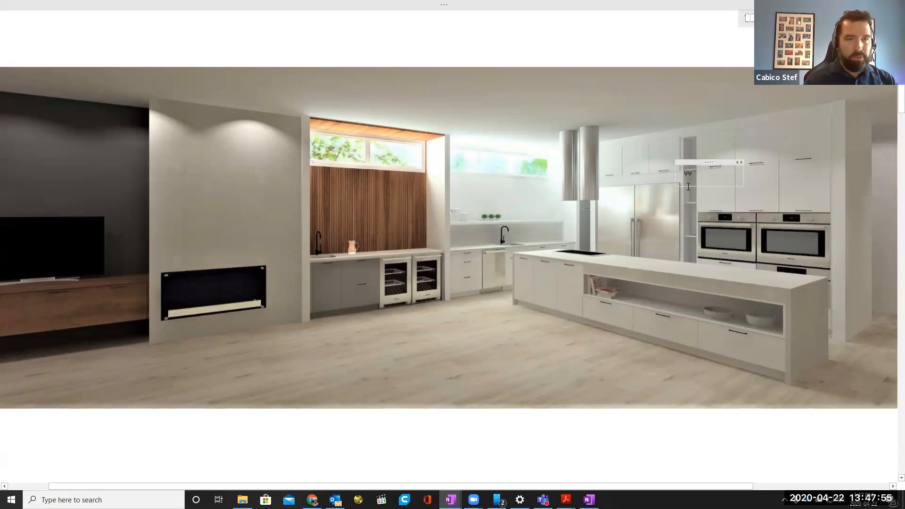
{"action": "left_click", "coordinate": [710, 162]}
{"action": "key", "text": "Delete"}
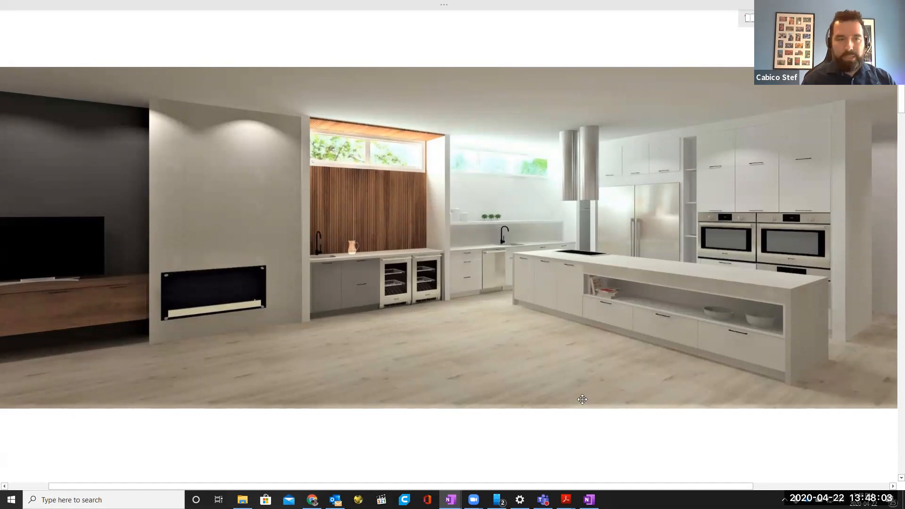
{"action": "scroll", "coordinate": [592, 390], "scroll_direction": "down", "scroll_amount": 1, "text": "ctrl"}
{"action": "left_click", "coordinate": [735, 262]}
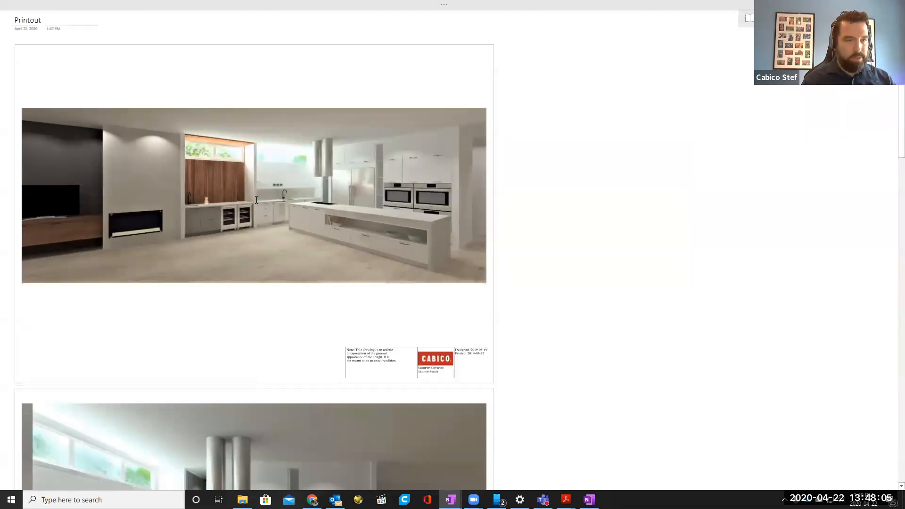
{"action": "scroll", "coordinate": [250, 199], "scroll_direction": "up", "scroll_amount": 9}
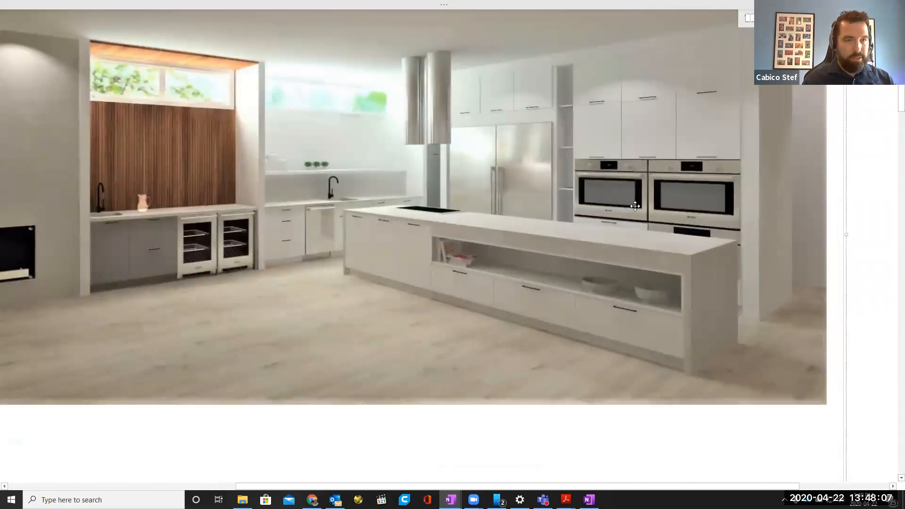
{"action": "type", "text": "fhgffd"}
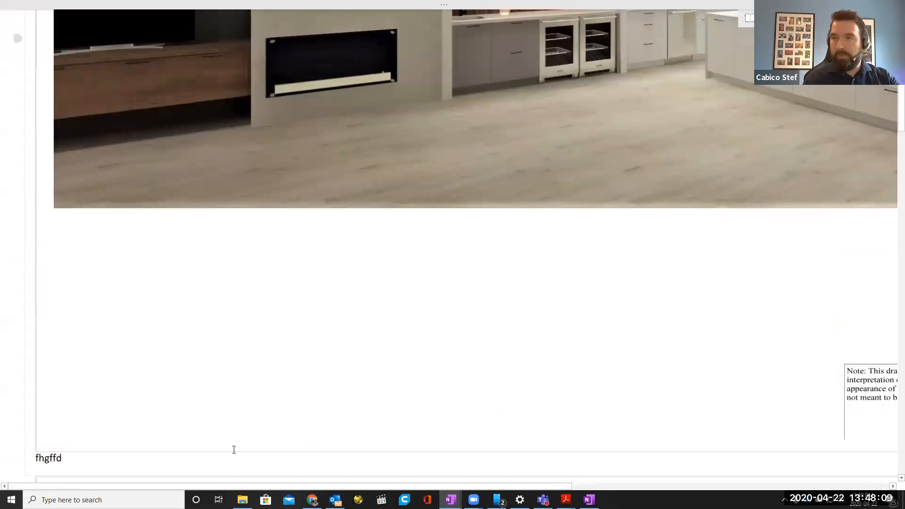
{"action": "key", "text": "BackSpace"}
{"action": "key", "text": "BackSpace"}
{"action": "key", "text": "BackSpace"}
{"action": "key", "text": "BackSpace"}
{"action": "key", "text": "BackSpace"}
{"action": "key", "text": "BackSpace"}
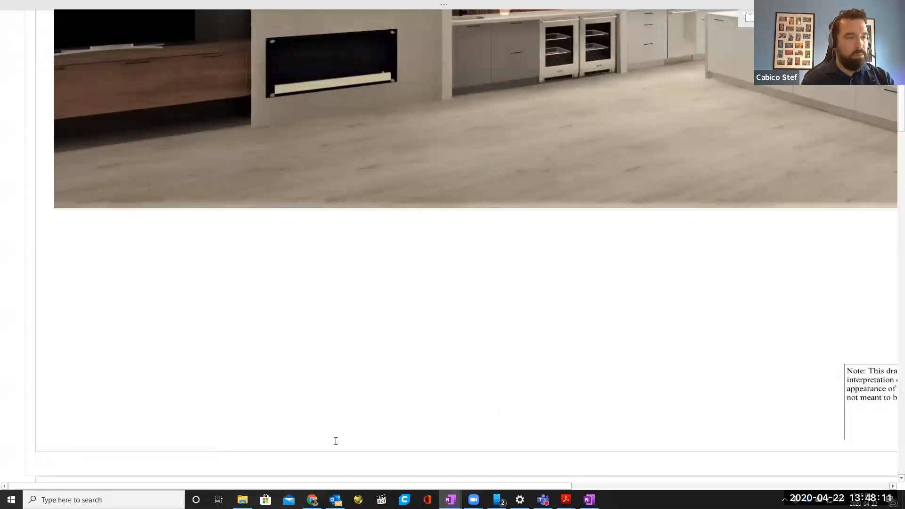
Add the text note "Add heater drawer" on the first rendering, over the island countertop just below the wall ovens.
{"action": "scroll", "coordinate": [442, 368], "scroll_direction": "down", "scroll_amount": 5}
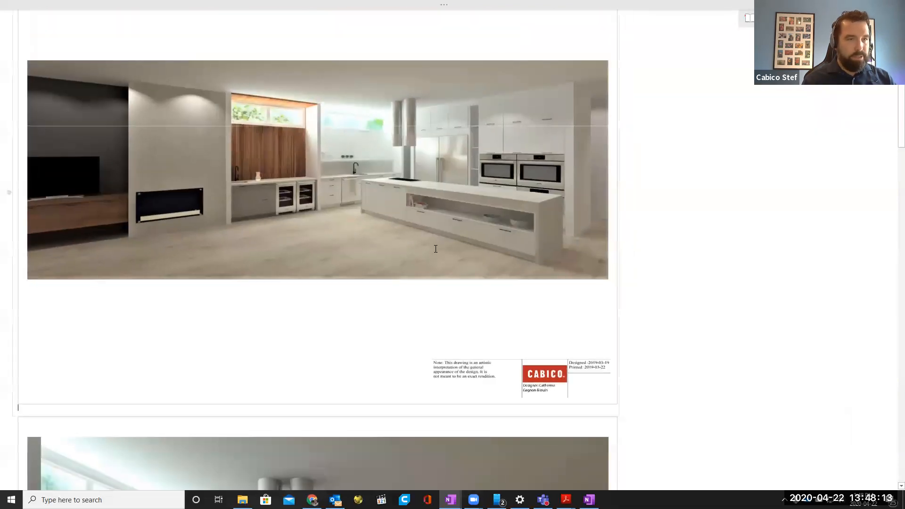
{"action": "scroll", "coordinate": [512, 198], "scroll_direction": "up", "scroll_amount": 5}
{"action": "scroll", "coordinate": [494, 218], "scroll_direction": "up", "scroll_amount": 2}
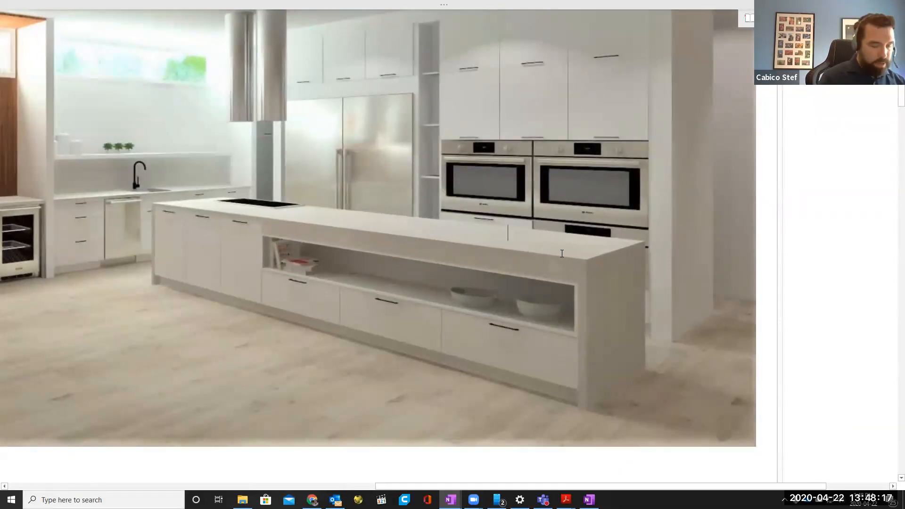
{"action": "type", "text": "Add"}
{"action": "type", "text": " herac"}
{"action": "key", "text": "BackSpace"}
{"action": "key", "text": "BackSpace"}
{"action": "key", "text": "BackSpace"}
{"action": "type", "text": "ater"}
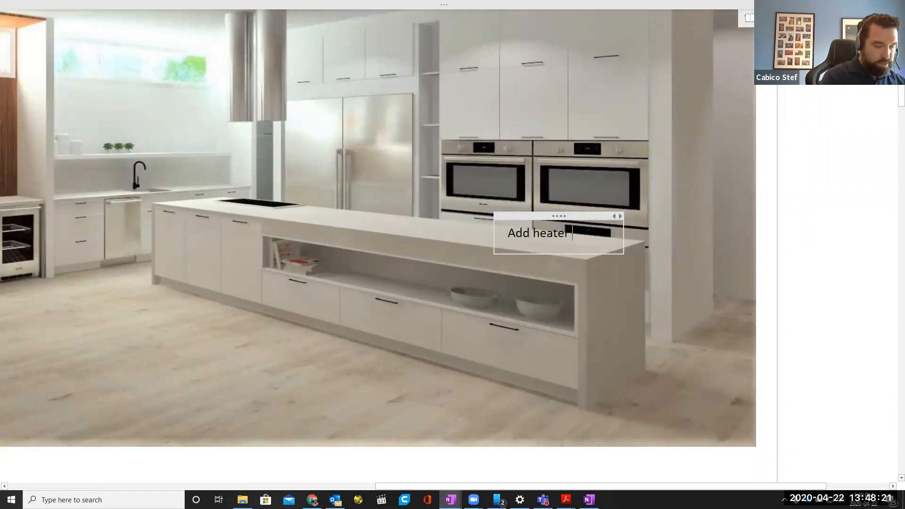
{"action": "type", "text": " unawer"}
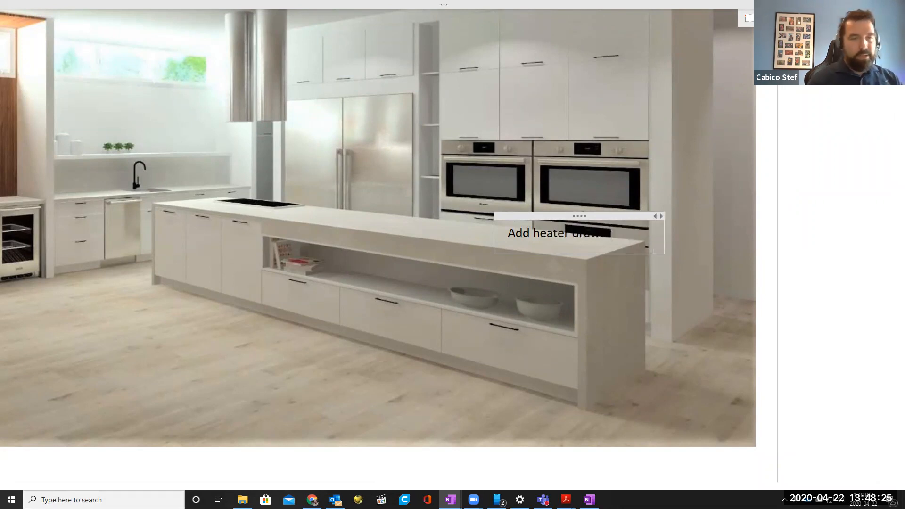
Add the text note "Add Wine Rack" on the first rendering, just above the glass-door wine coolers.
{"action": "left_click", "coordinate": [592, 215]}
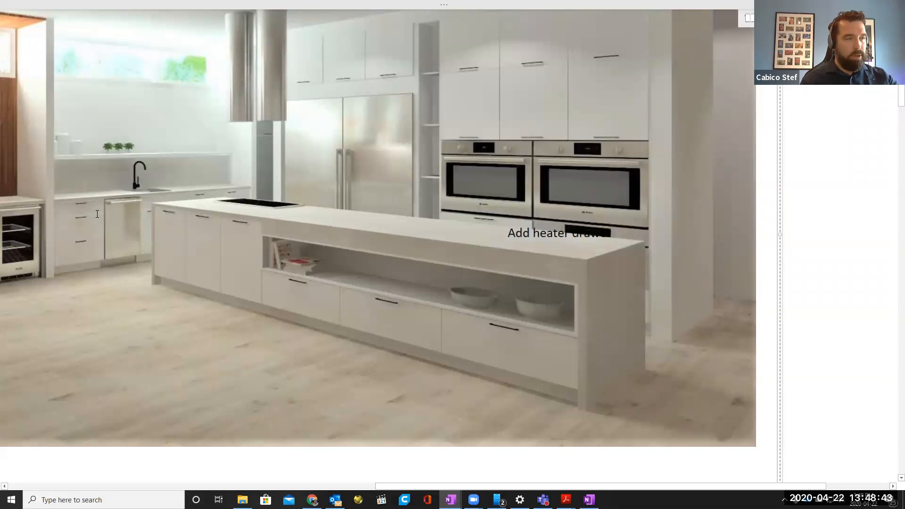
{"action": "scroll", "coordinate": [97, 214], "scroll_direction": "left", "scroll_amount": 5}
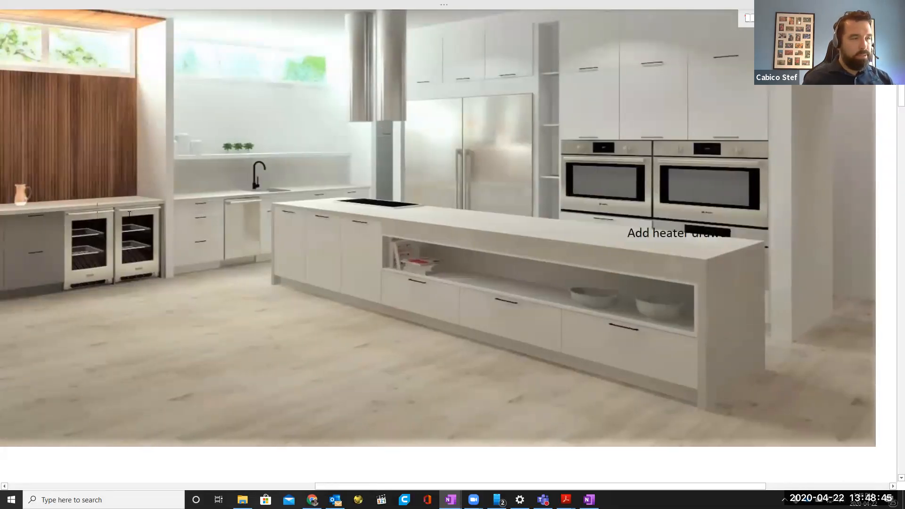
{"action": "left_click", "coordinate": [98, 212]}
{"action": "type", "text": "Add Wine Rack"}
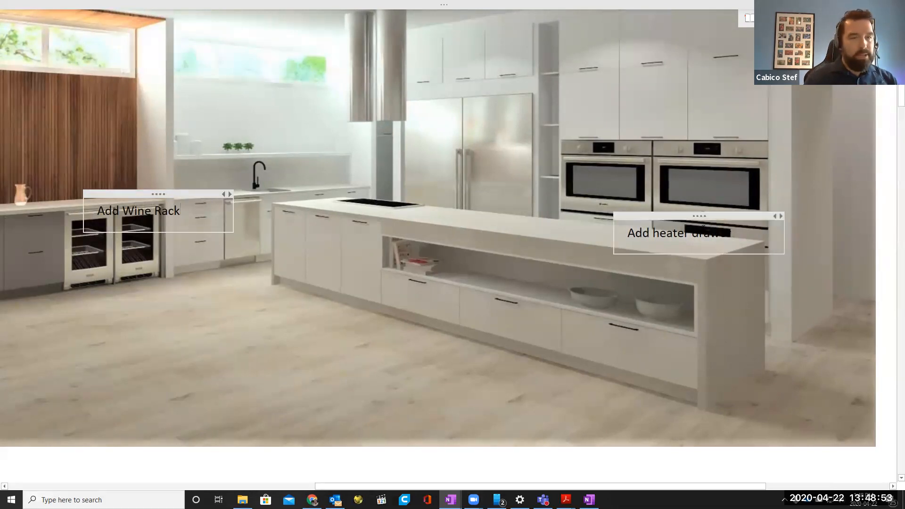
Apply the same pale blue text highlight to the "Add heater drawer" and "Add Wine Rack" notes so they stand out from the rendering.
{"action": "left_click", "coordinate": [671, 221]}
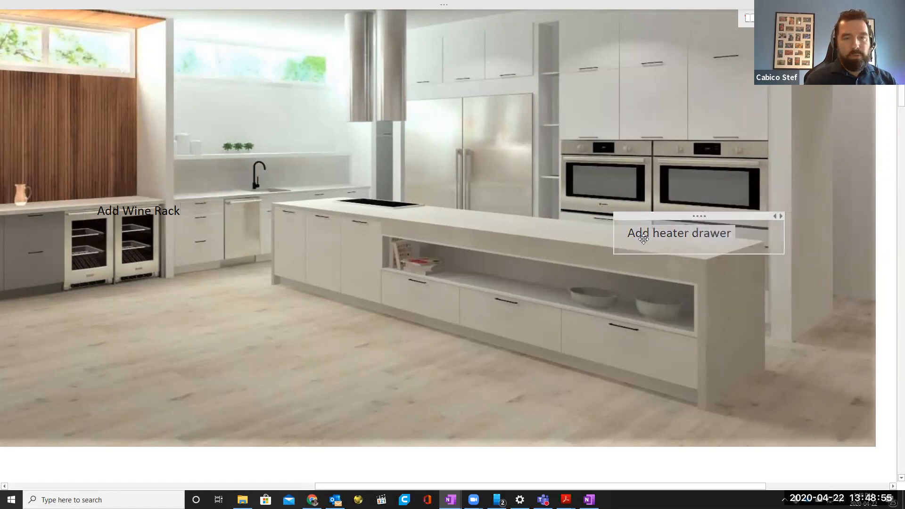
{"action": "left_click", "coordinate": [667, 307]}
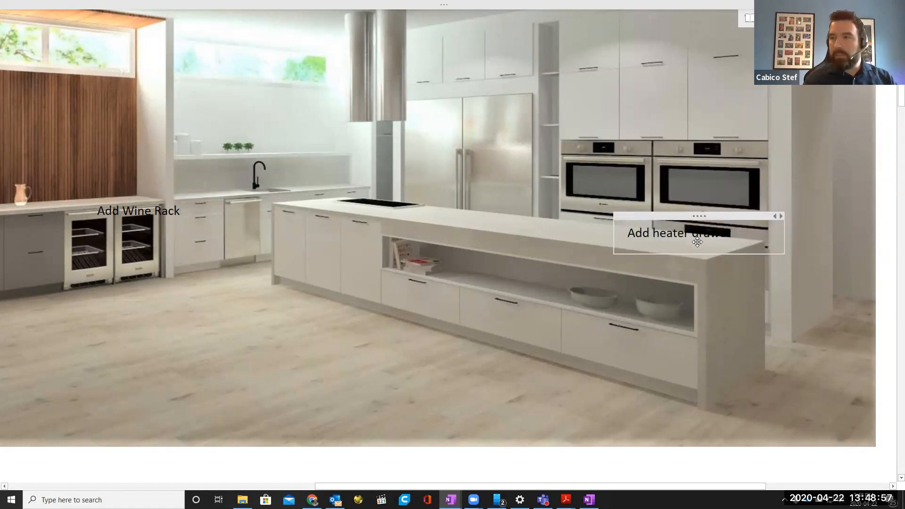
{"action": "triple_click", "coordinate": [660, 230]}
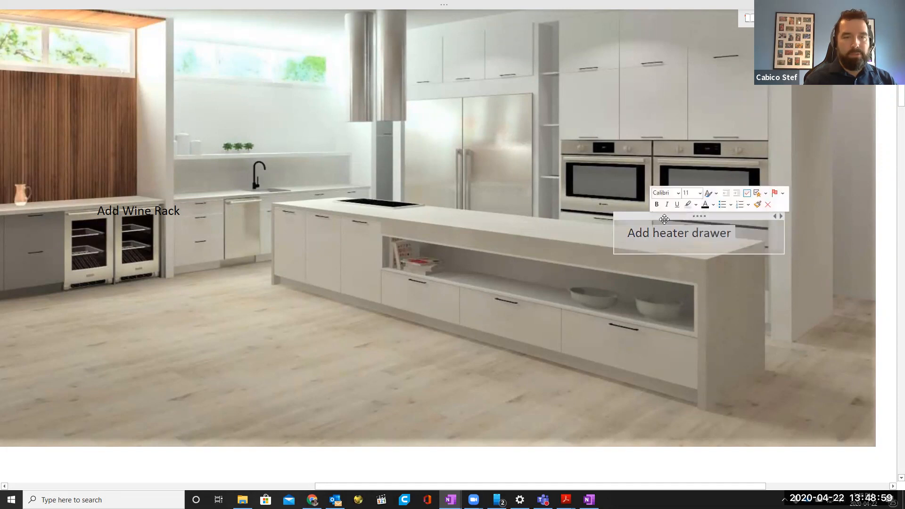
{"action": "left_click", "coordinate": [695, 205]}
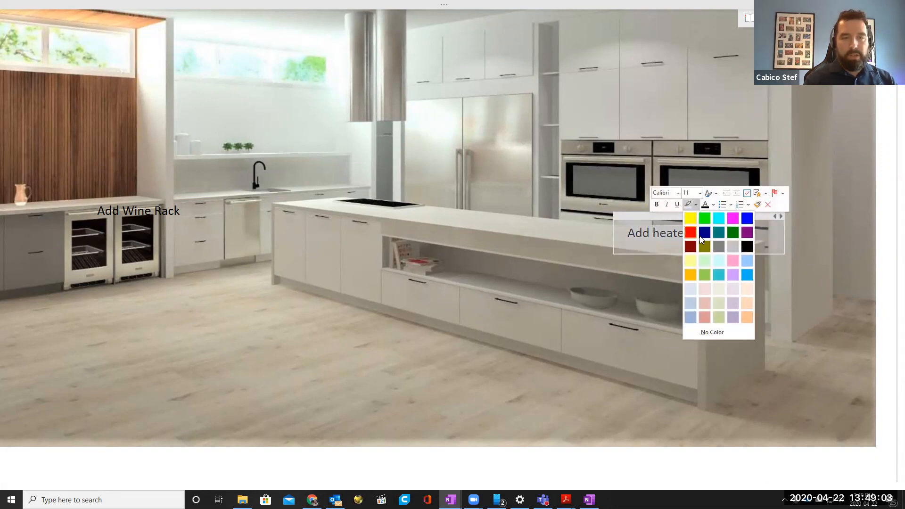
{"action": "left_click", "coordinate": [689, 289]}
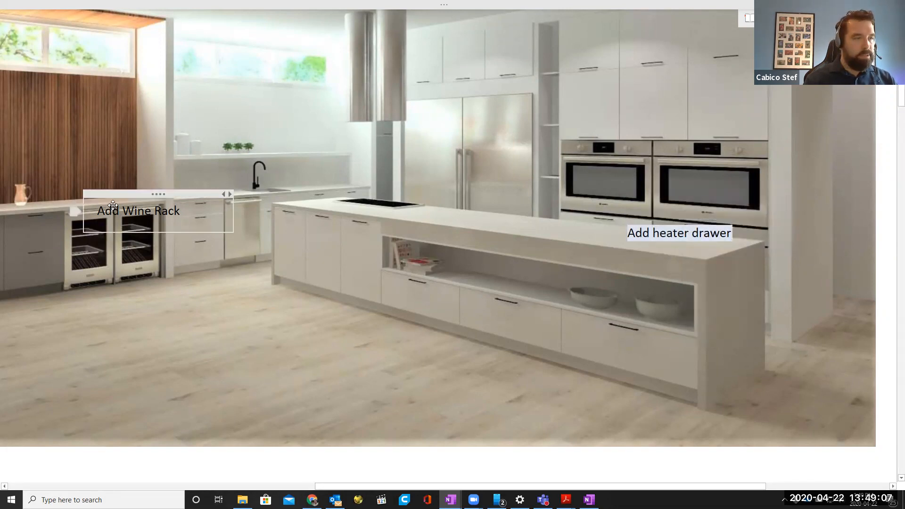
{"action": "left_click", "coordinate": [121, 195]}
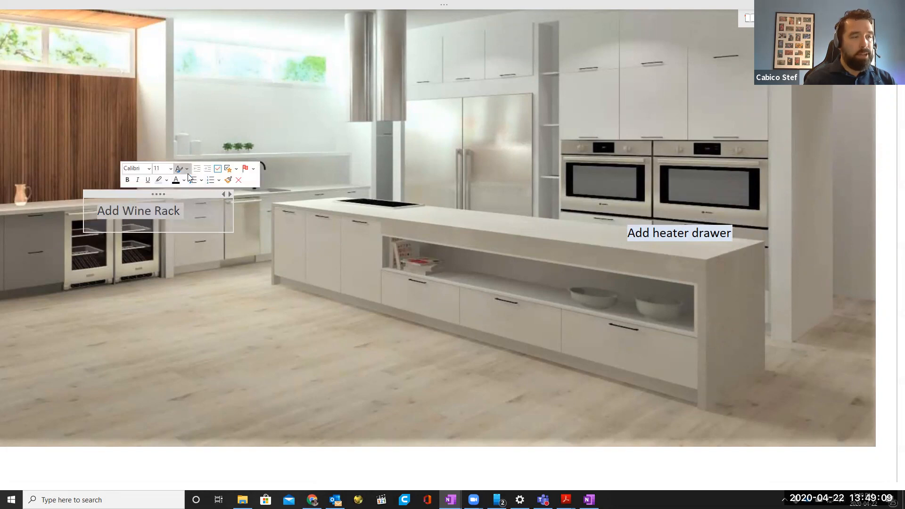
{"action": "left_click", "coordinate": [159, 182]}
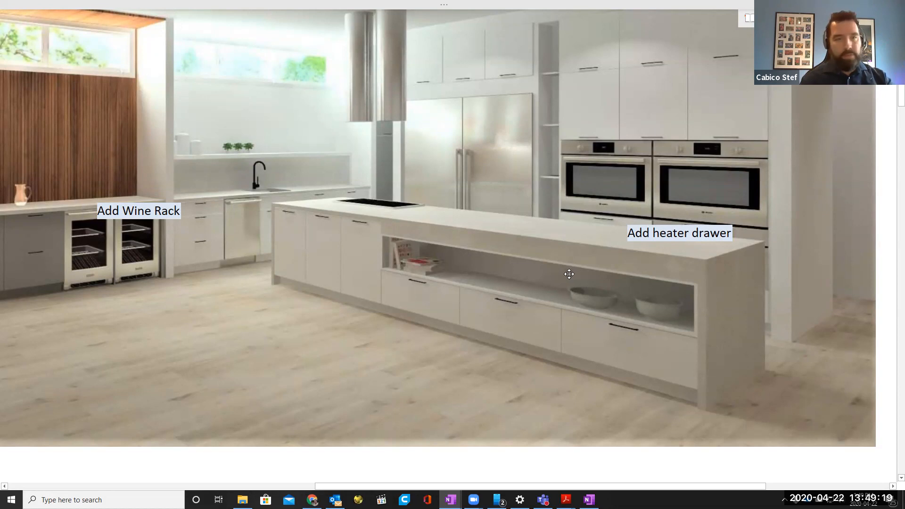
Add the text note "Wants to see this in Walnut" over the island drawer fronts in the close-up rendering further down the page.
{"action": "scroll", "coordinate": [571, 284], "scroll_direction": "down", "scroll_amount": 10}
{"action": "scroll", "coordinate": [575, 290], "scroll_direction": "down", "scroll_amount": 10}
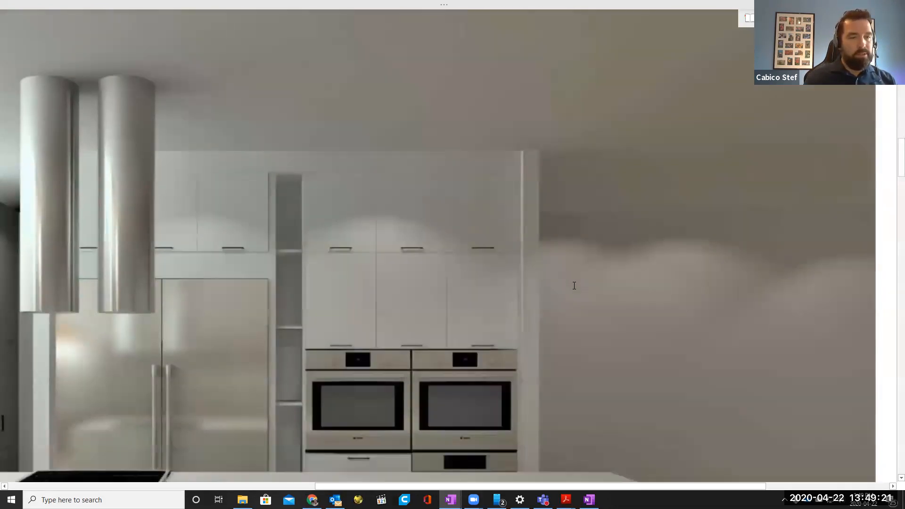
{"action": "scroll", "coordinate": [402, 328], "scroll_direction": "down", "scroll_amount": 10}
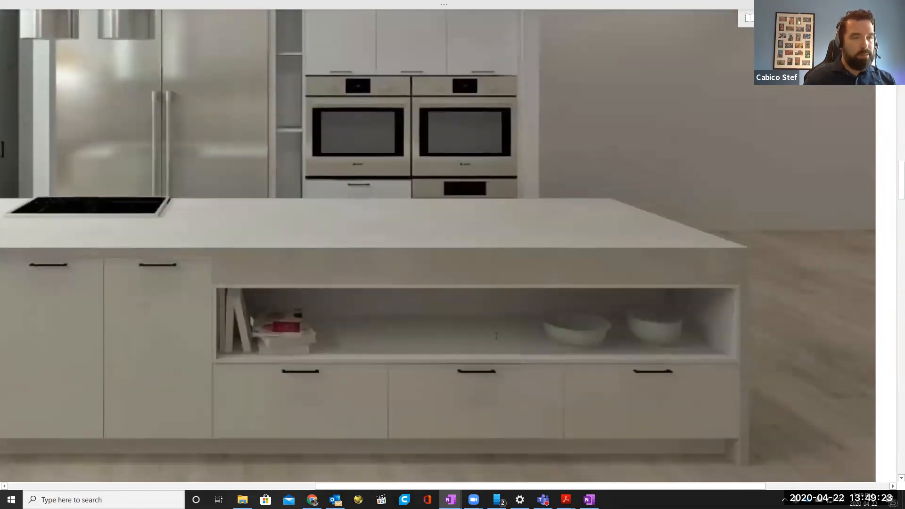
{"action": "scroll", "coordinate": [495, 408], "scroll_direction": "down", "scroll_amount": 6}
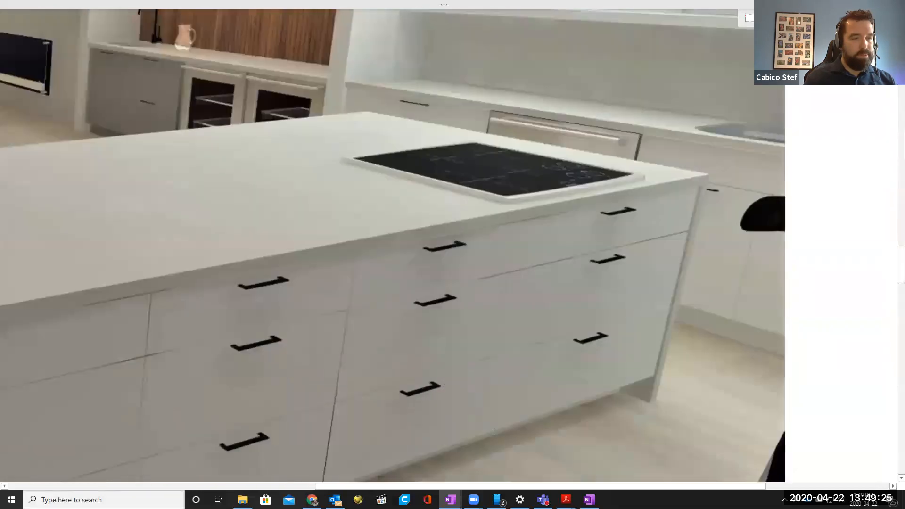
{"action": "scroll", "coordinate": [350, 478], "scroll_direction": "left", "scroll_amount": 6}
{"action": "scroll", "coordinate": [330, 414], "scroll_direction": "down", "scroll_amount": 3}
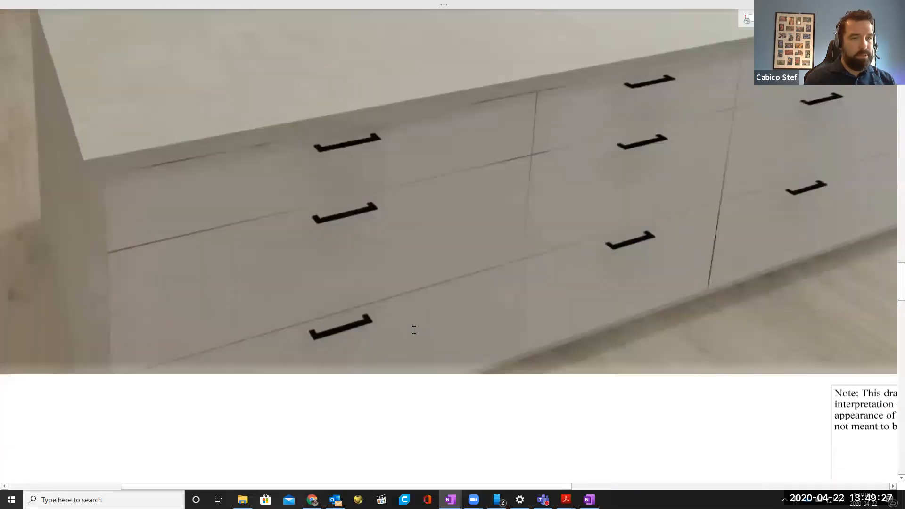
{"action": "scroll", "coordinate": [410, 265], "scroll_direction": "up", "scroll_amount": 3}
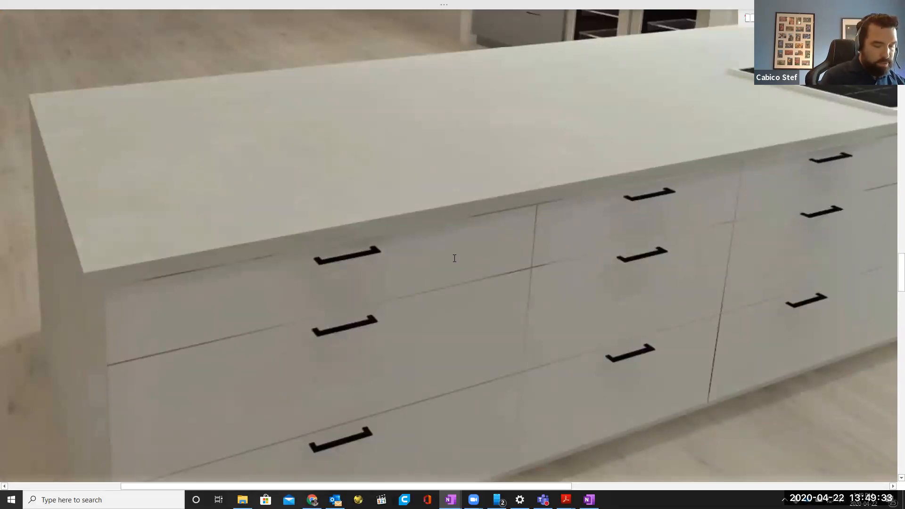
{"action": "type", "text": "Wants to"}
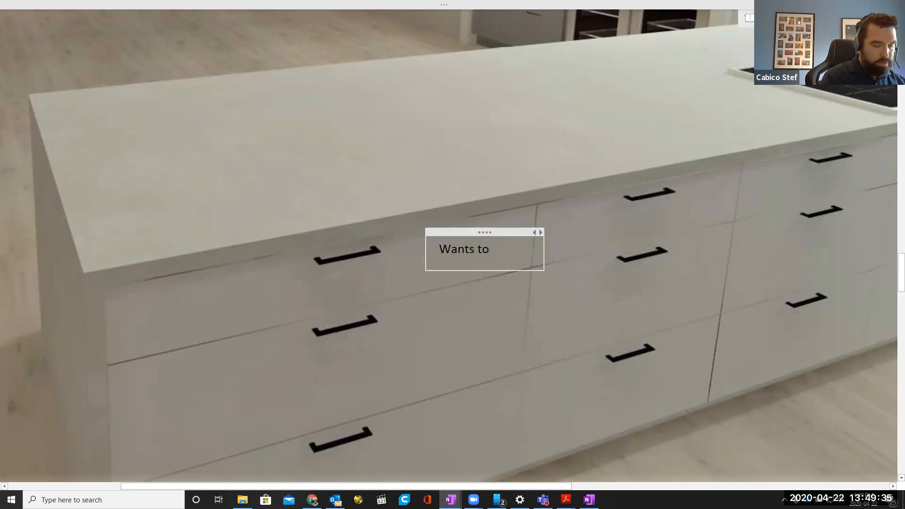
{"action": "type", "text": " see this in Walnut"}
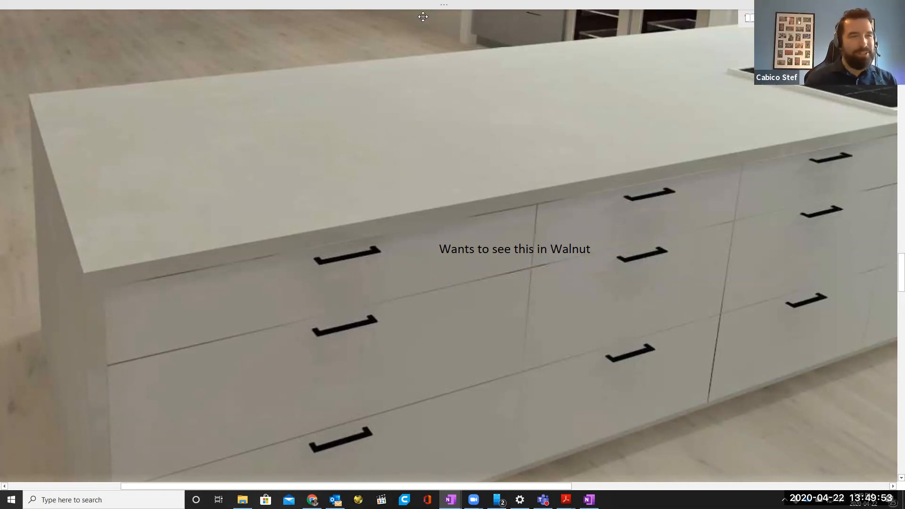
Leave full-page view and start inserting a link on a new line below the "Wants to see this in Walnut" note.
{"action": "key", "text": "F11"}
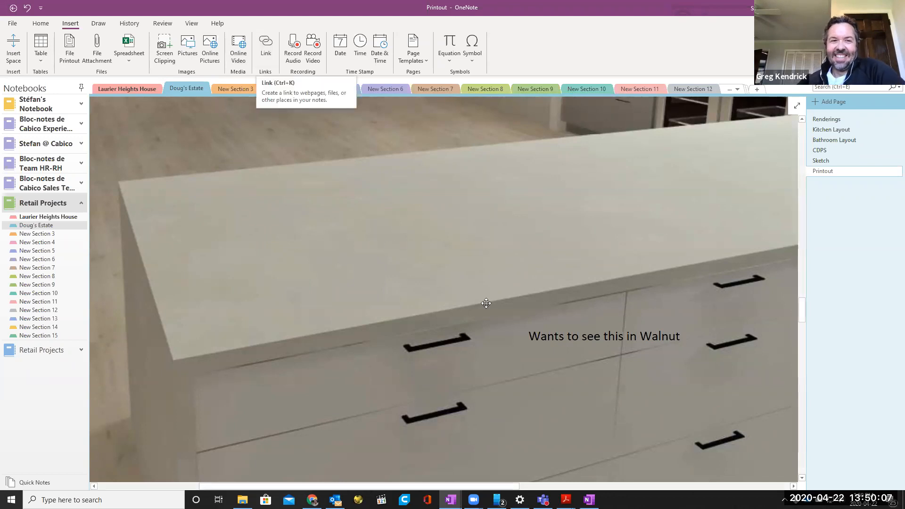
{"action": "left_click", "coordinate": [682, 335]}
{"action": "key", "text": "Return"}
{"action": "left_click", "coordinate": [265, 47]}
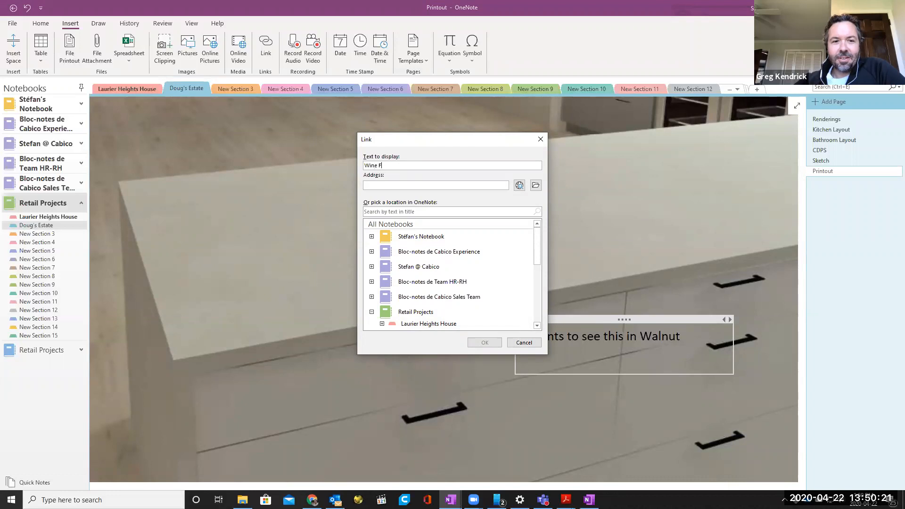
{"action": "type", "text": "i"}
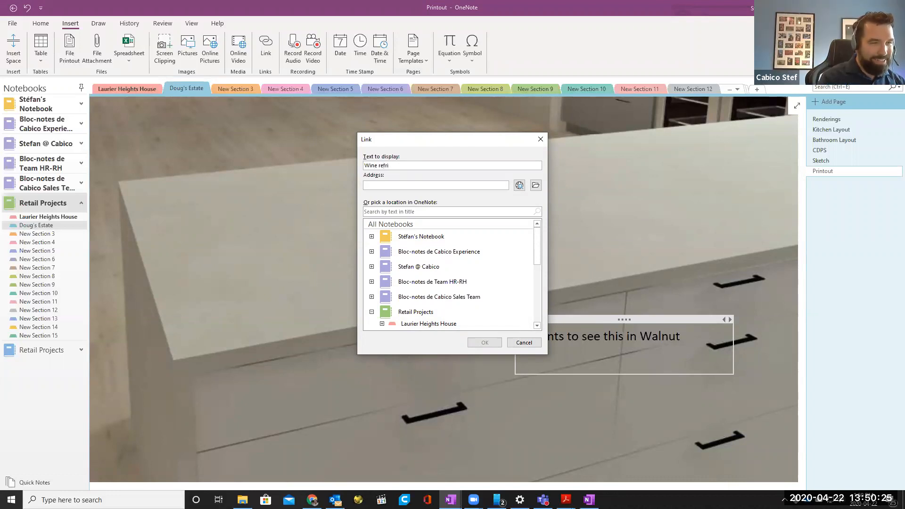
{"action": "type", "text": "idge"}
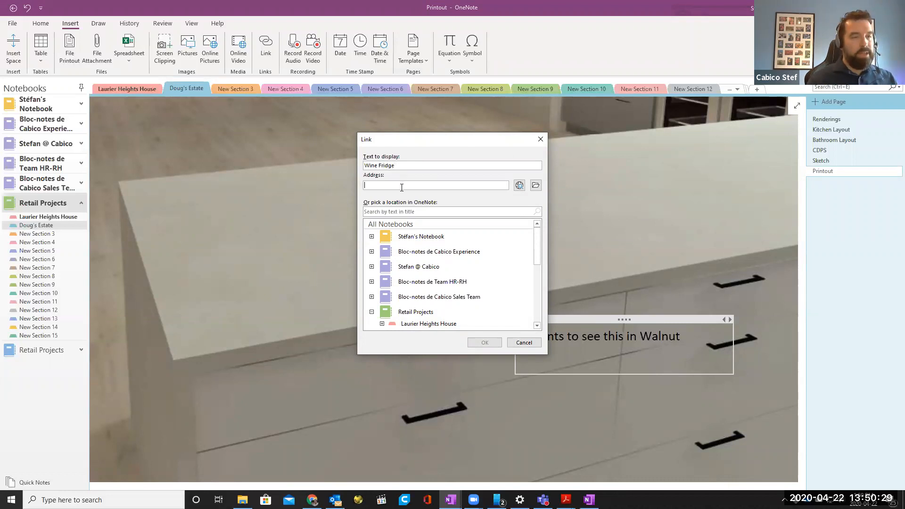
{"action": "type", "text": "ww"}
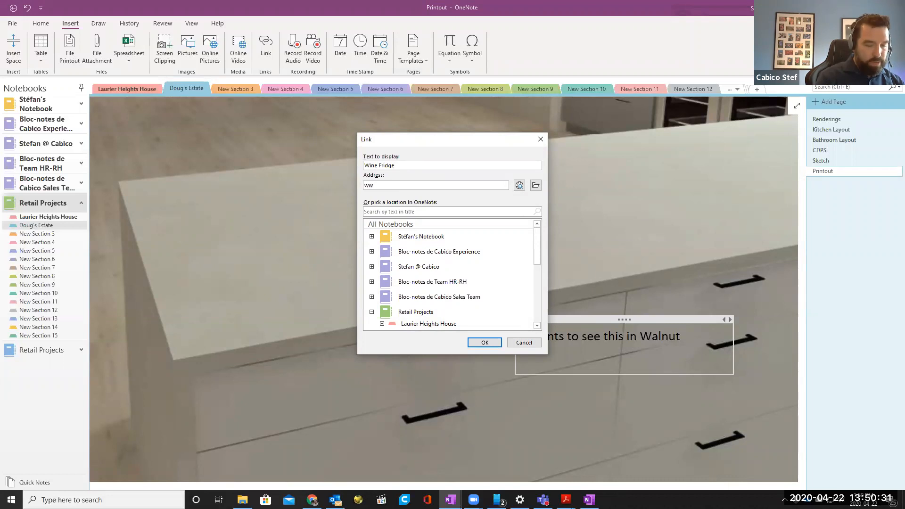
{"action": "type", "text": "w.google.com"}
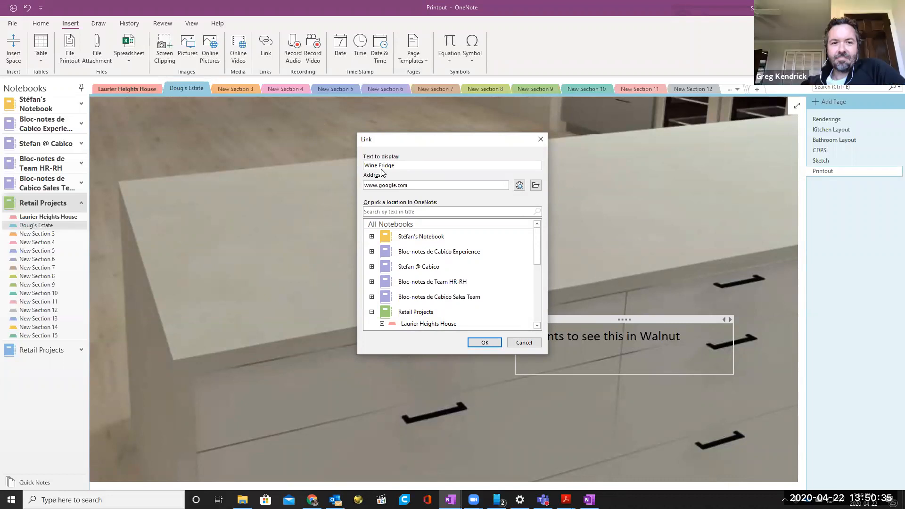
{"action": "left_click", "coordinate": [483, 344]}
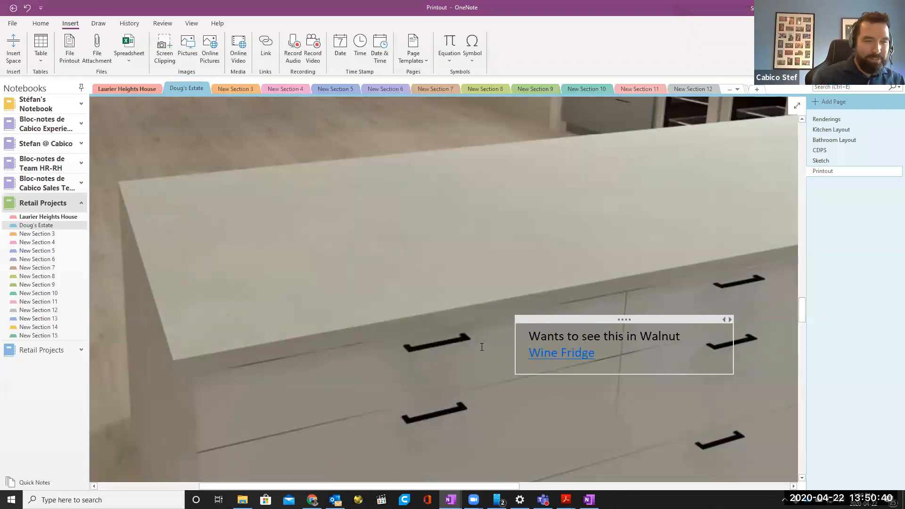
Test the Wine Fridge link on the page, close the web page it opens and return to OneNote.
{"action": "left_click", "coordinate": [562, 354]}
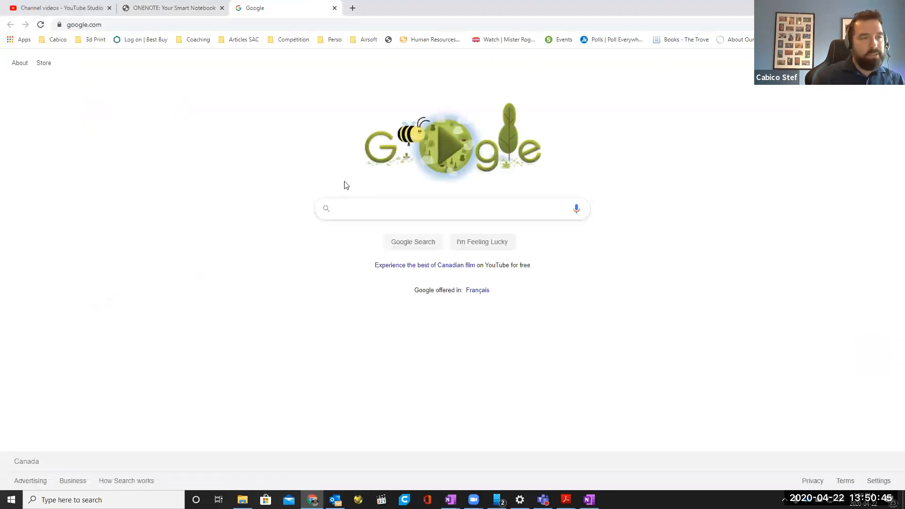
{"action": "left_click", "coordinate": [335, 8]}
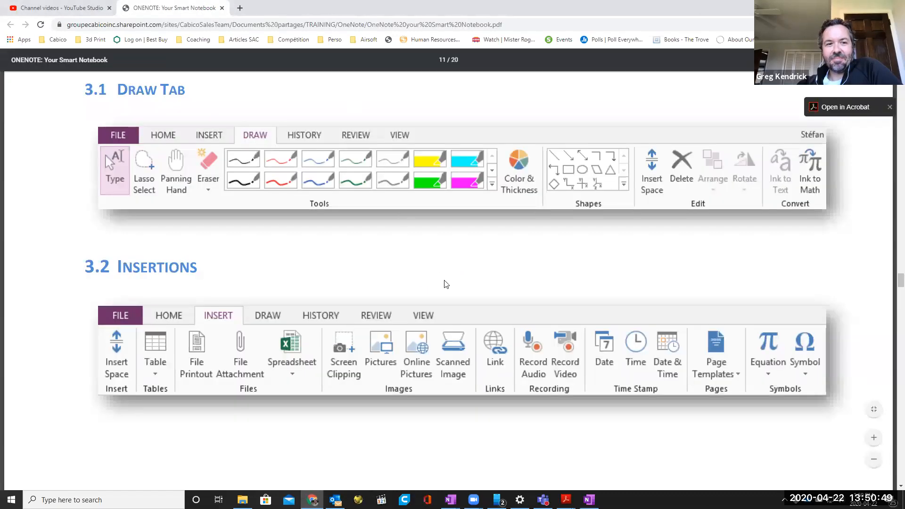
{"action": "key", "text": "alt+Tab"}
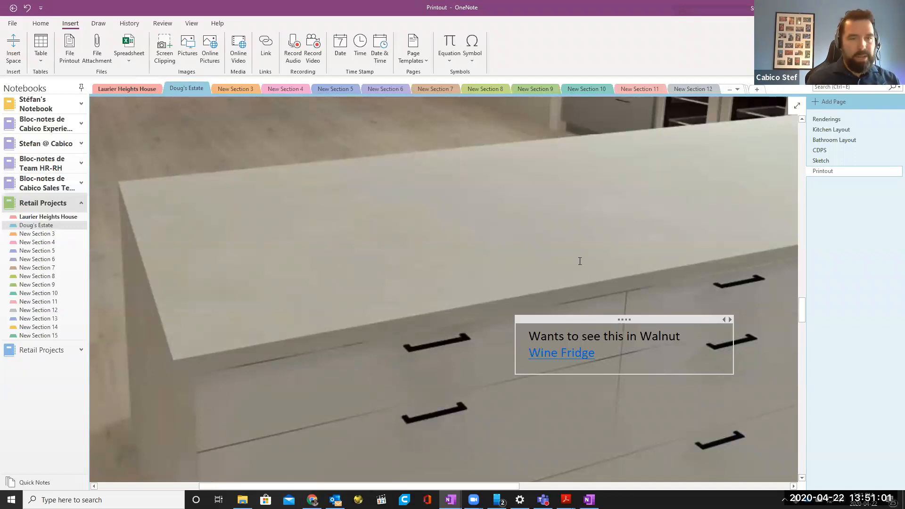
Send the annotated Printout page as a PDF attachment in a new email message.
{"action": "scroll", "coordinate": [580, 261], "scroll_direction": "down", "scroll_amount": 5}
{"action": "scroll", "coordinate": [580, 276], "scroll_direction": "up", "scroll_amount": 6}
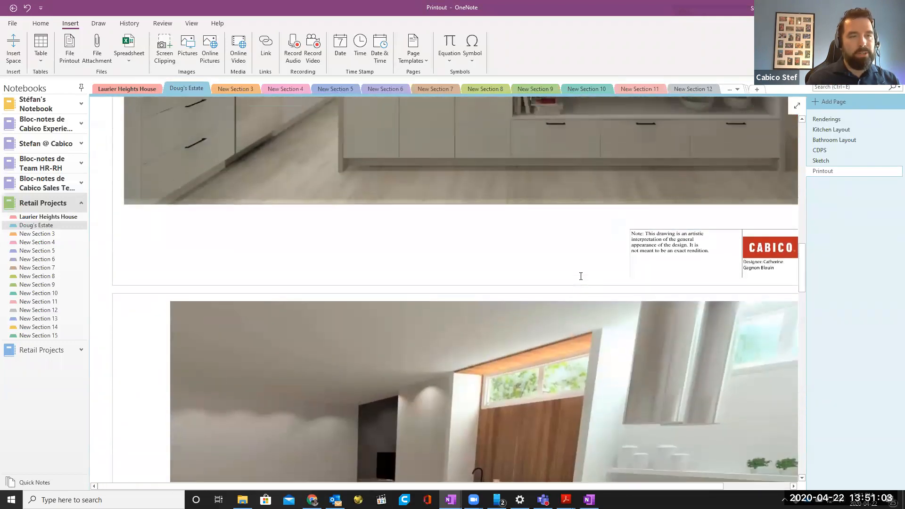
{"action": "scroll", "coordinate": [580, 276], "scroll_direction": "down", "scroll_amount": 4}
{"action": "scroll", "coordinate": [581, 278], "scroll_direction": "up", "scroll_amount": 8}
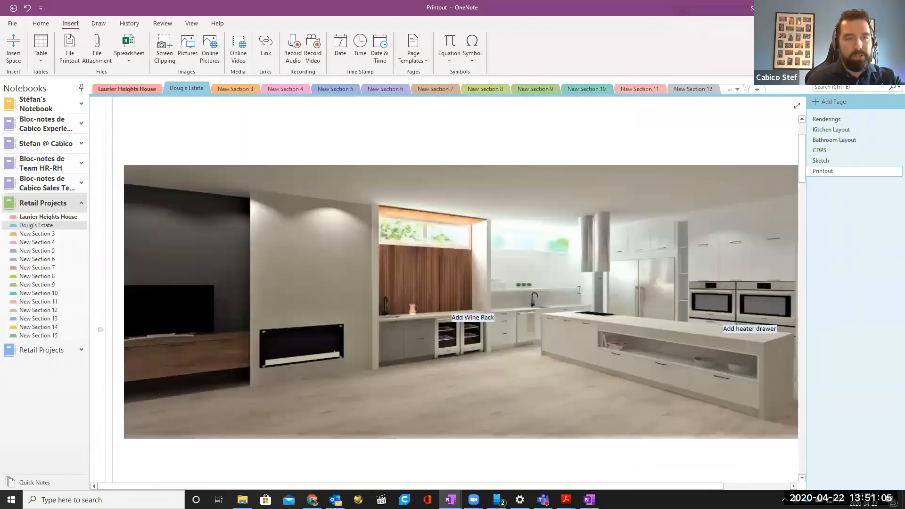
{"action": "scroll", "coordinate": [579, 290], "scroll_direction": "up", "scroll_amount": 1}
{"action": "scroll", "coordinate": [660, 264], "scroll_direction": "down", "scroll_amount": 3}
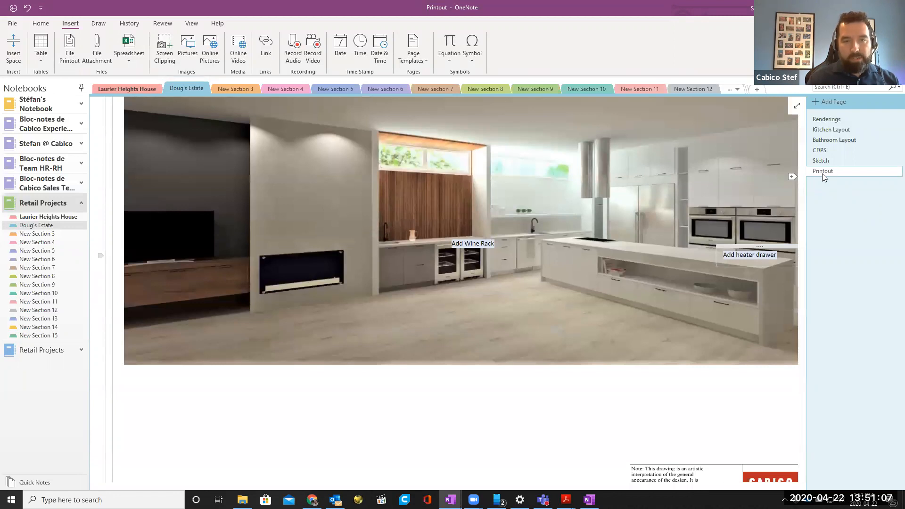
{"action": "left_click", "coordinate": [10, 24]}
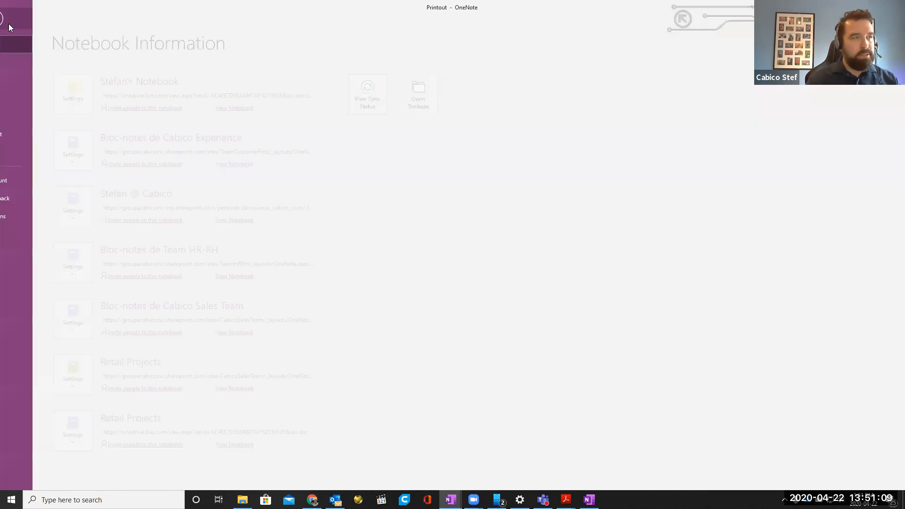
{"action": "left_click", "coordinate": [27, 151]}
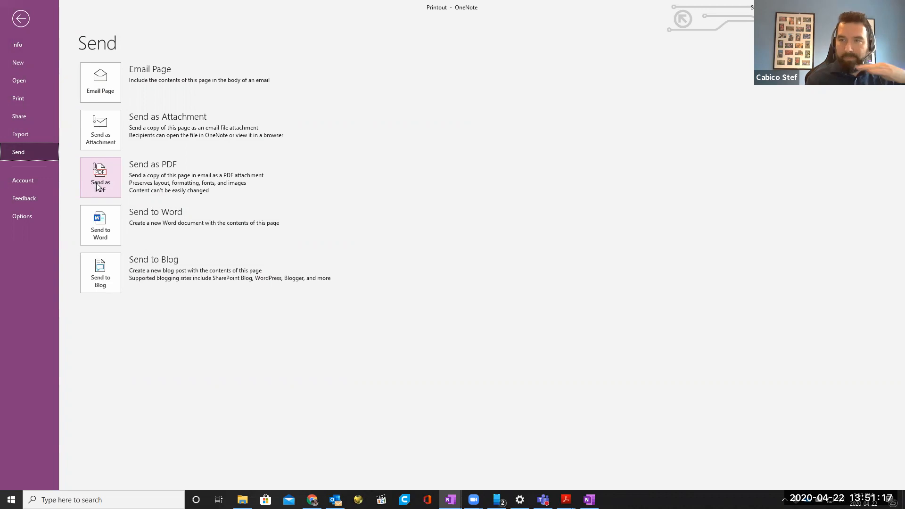
{"action": "left_click", "coordinate": [98, 187]}
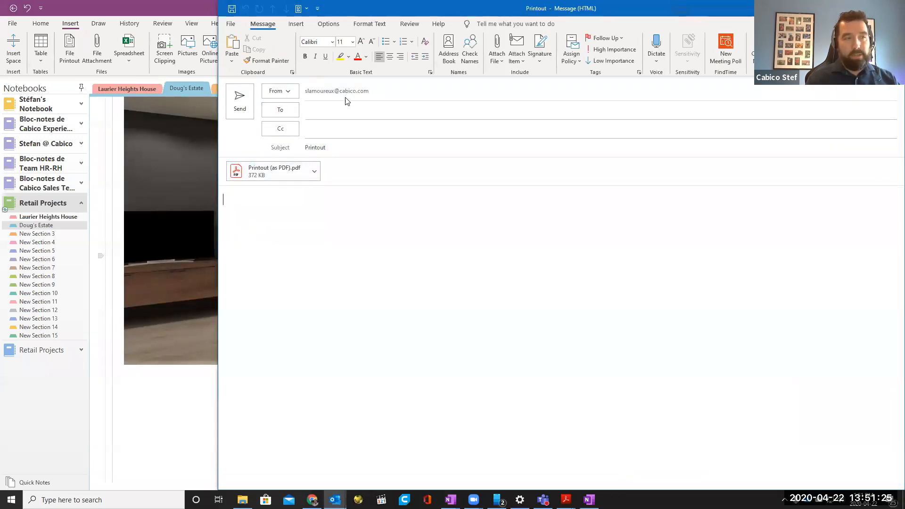
Open the attached Printout PDF and examine the kitchen renderings and their notes across its pages.
{"action": "double_click", "coordinate": [273, 171]}
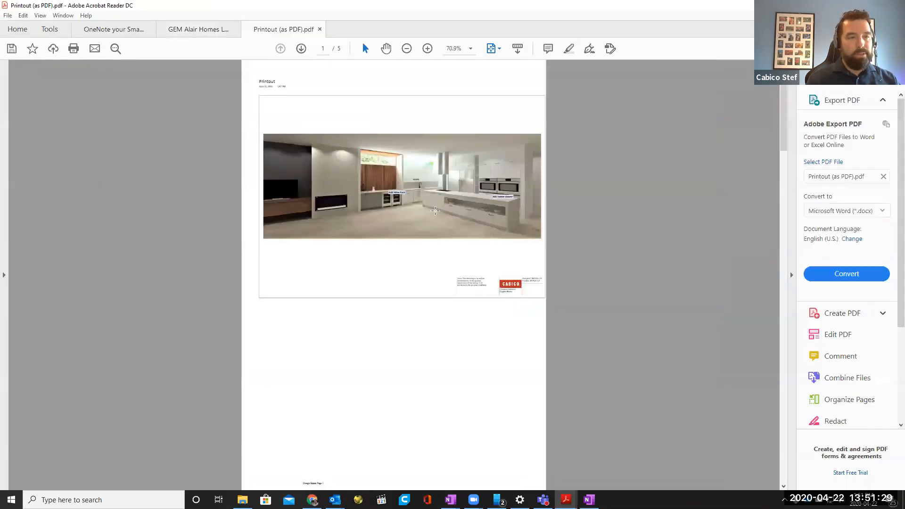
{"action": "scroll", "coordinate": [436, 203], "scroll_direction": "down", "scroll_amount": 4}
{"action": "scroll", "coordinate": [436, 203], "scroll_direction": "up", "scroll_amount": 4}
{"action": "scroll", "coordinate": [436, 203], "scroll_direction": "up", "scroll_amount": 3, "text": "ctrl"}
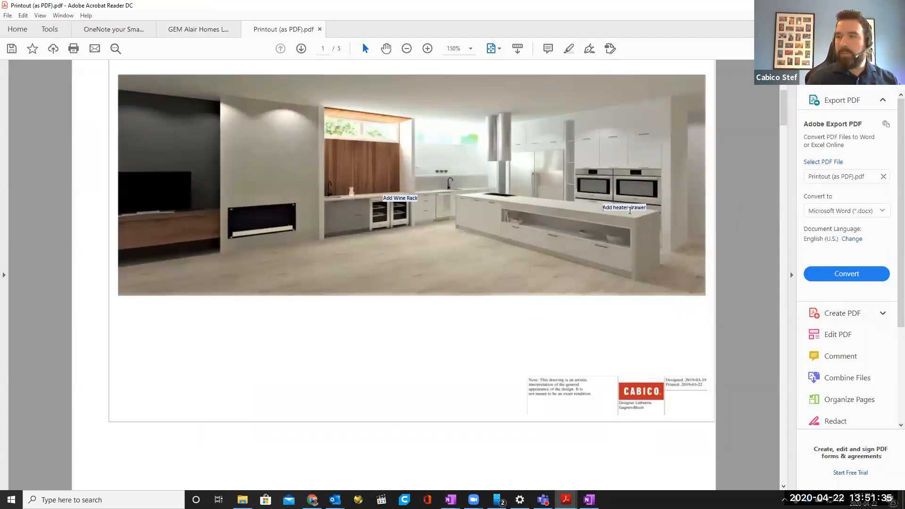
{"action": "scroll", "coordinate": [629, 211], "scroll_direction": "down", "scroll_amount": 1}
{"action": "mouse_move", "coordinate": [603, 267]}
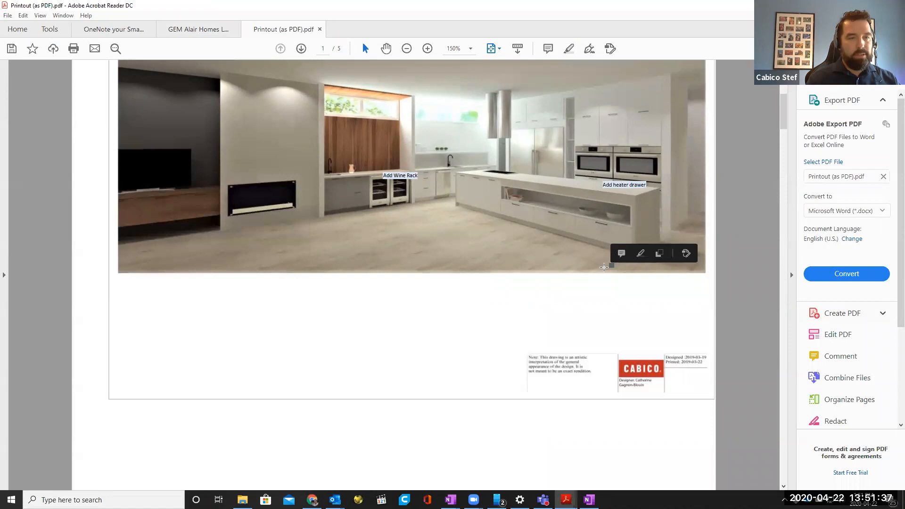
{"action": "scroll", "coordinate": [586, 264], "scroll_direction": "down", "scroll_amount": 3}
{"action": "scroll", "coordinate": [585, 264], "scroll_direction": "down", "scroll_amount": 5, "text": "ctrl"}
{"action": "scroll", "coordinate": [585, 260], "scroll_direction": "up", "scroll_amount": 3, "text": "ctrl"}
{"action": "scroll", "coordinate": [585, 259], "scroll_direction": "down", "scroll_amount": 5}
{"action": "scroll", "coordinate": [570, 261], "scroll_direction": "down", "scroll_amount": 5}
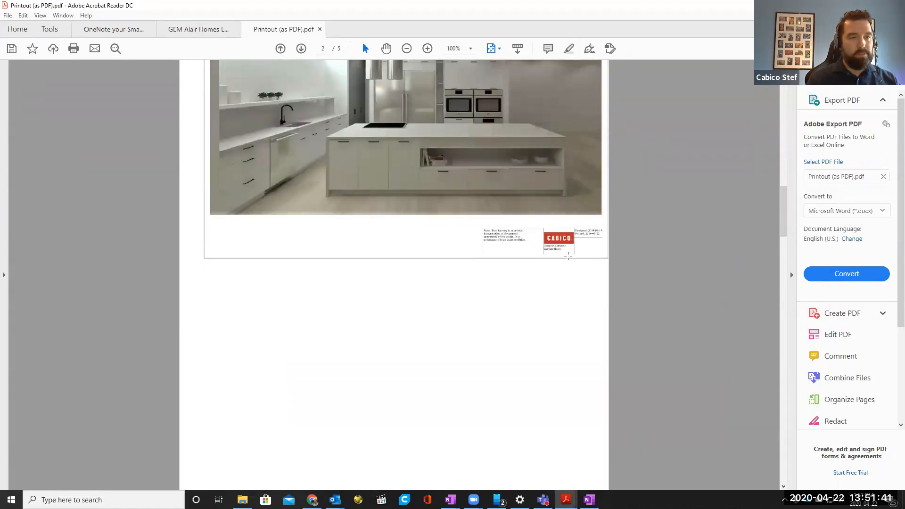
Follow the Wine Fridge link on page 3 of the PDF, close the web page and return to the PDF.
{"action": "scroll", "coordinate": [383, 256], "scroll_direction": "up", "scroll_amount": 8, "text": "ctrl"}
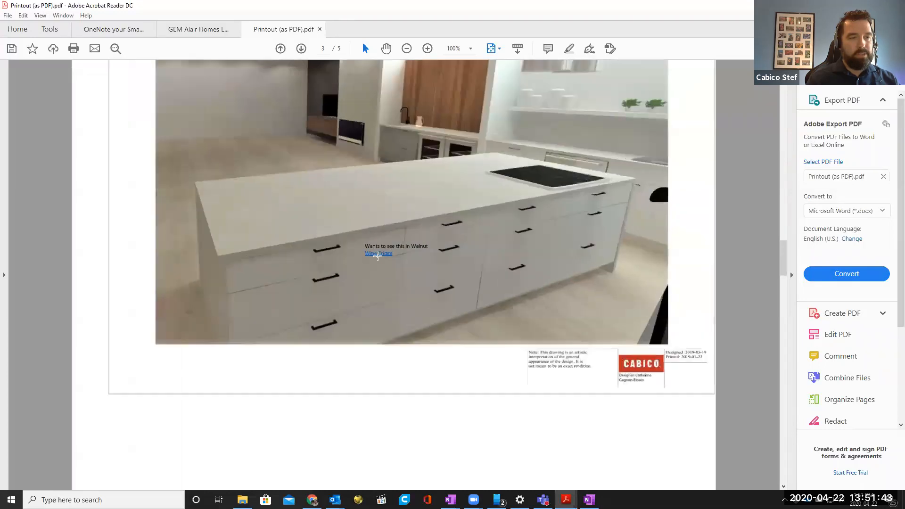
{"action": "left_click", "coordinate": [377, 223]}
{"action": "left_click", "coordinate": [442, 281]}
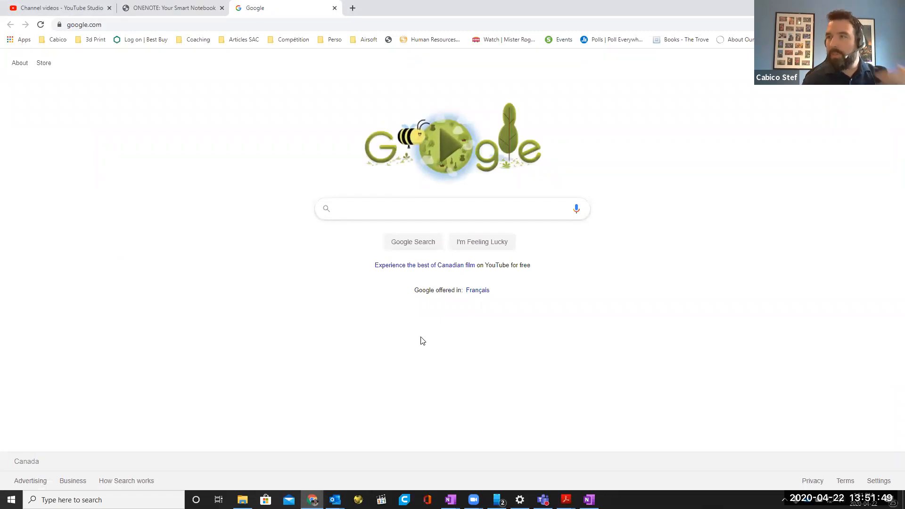
{"action": "left_click", "coordinate": [334, 8]}
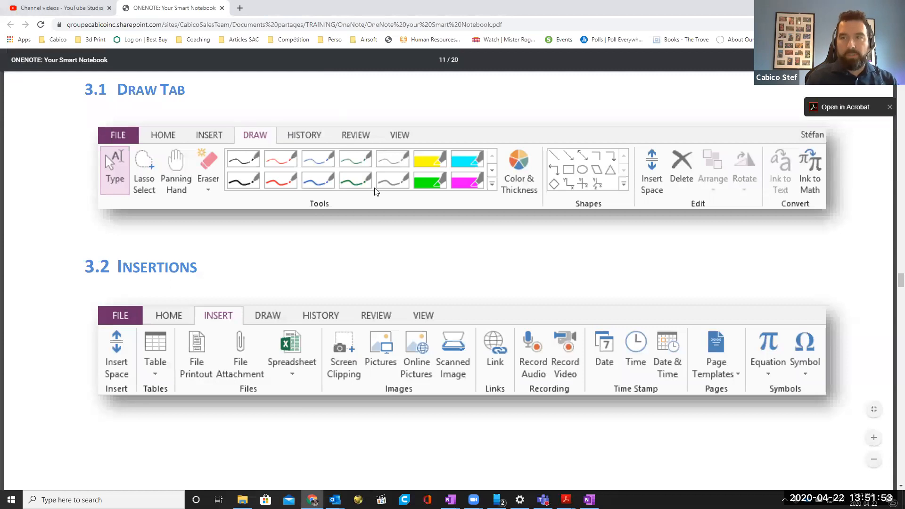
{"action": "key", "text": "alt+Tab"}
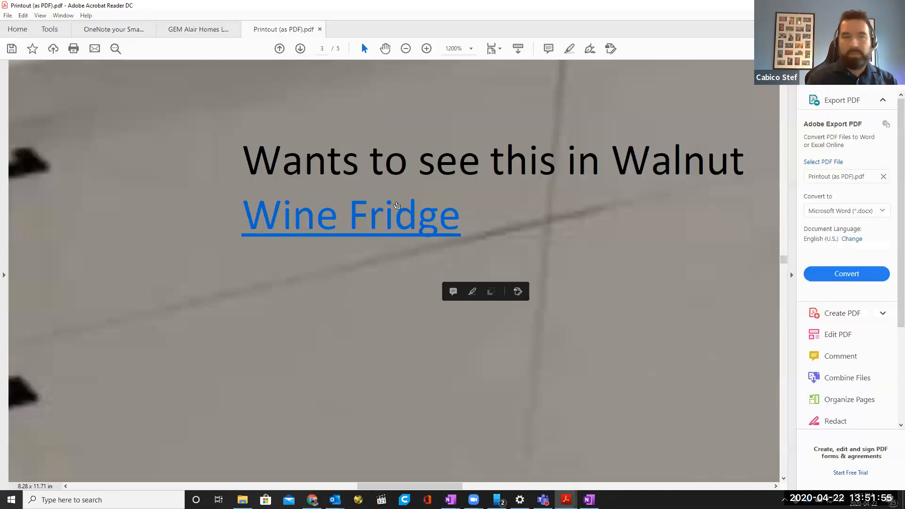
{"action": "scroll", "coordinate": [433, 211], "scroll_direction": "down", "scroll_amount": 5}
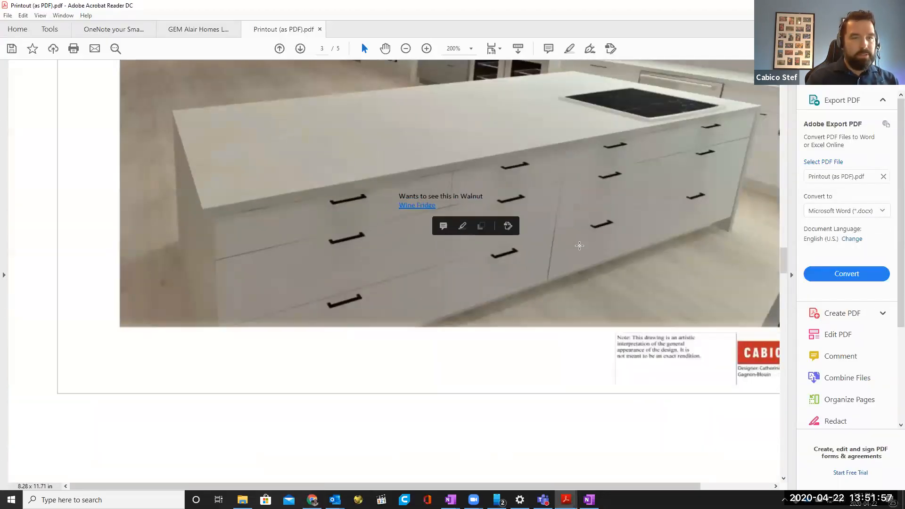
{"action": "scroll", "coordinate": [579, 245], "scroll_direction": "up", "scroll_amount": 1}
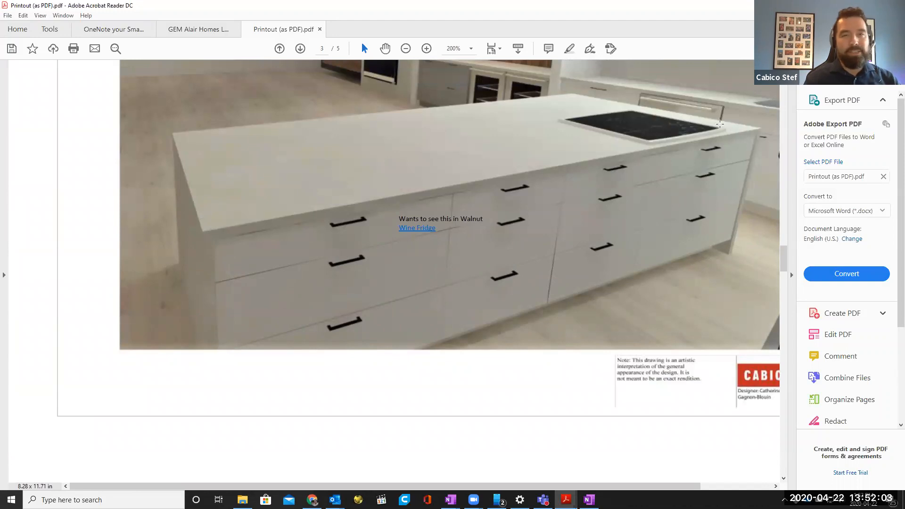
Switch back to OneNote and add a new page titled "Appliance" to the Doug's Estate section.
{"action": "key", "text": "alt+Tab"}
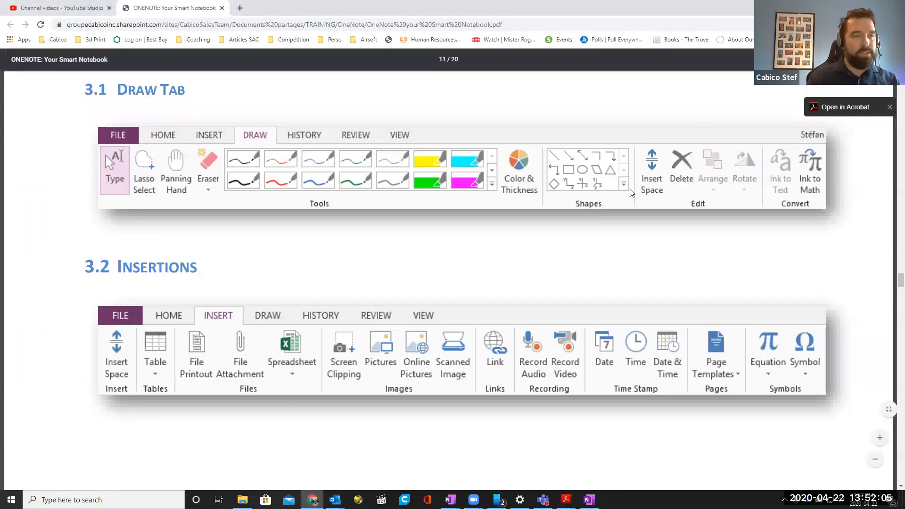
{"action": "key", "text": "alt+Tab"}
{"action": "key", "text": "alt+Tab"}
{"action": "key", "text": "alt+Tab"}
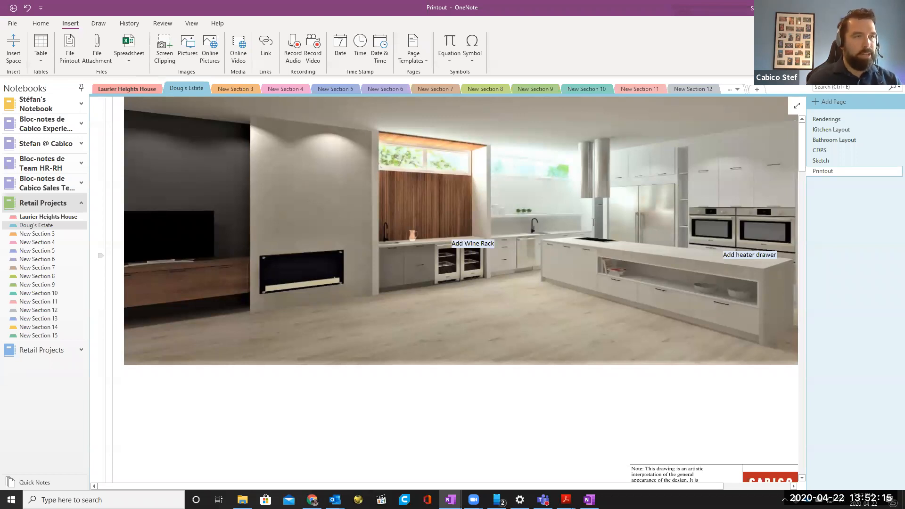
{"action": "scroll", "coordinate": [520, 264], "scroll_direction": "up", "scroll_amount": 3}
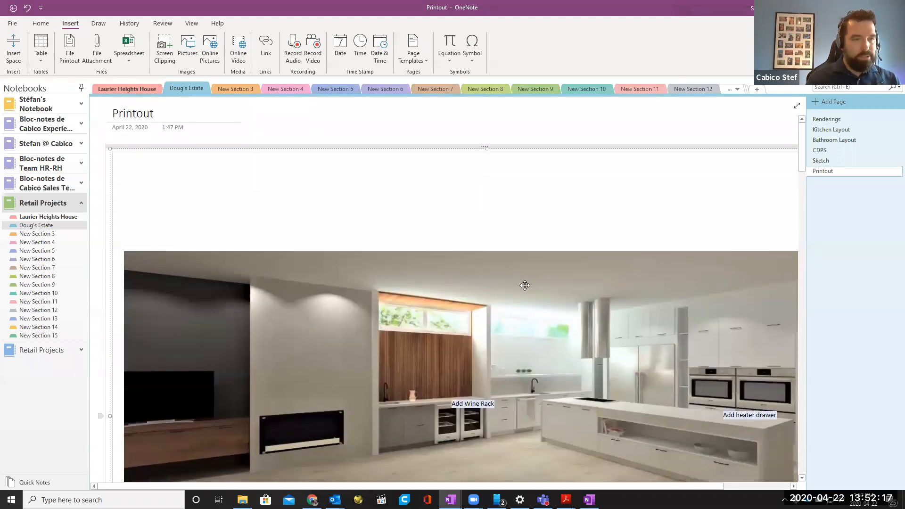
{"action": "scroll", "coordinate": [521, 263], "scroll_direction": "down", "scroll_amount": 2}
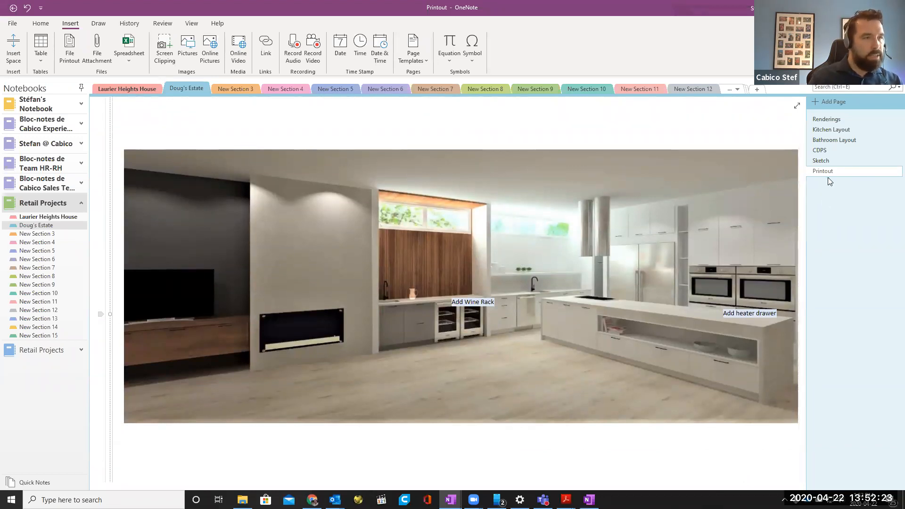
{"action": "left_click", "coordinate": [824, 103]}
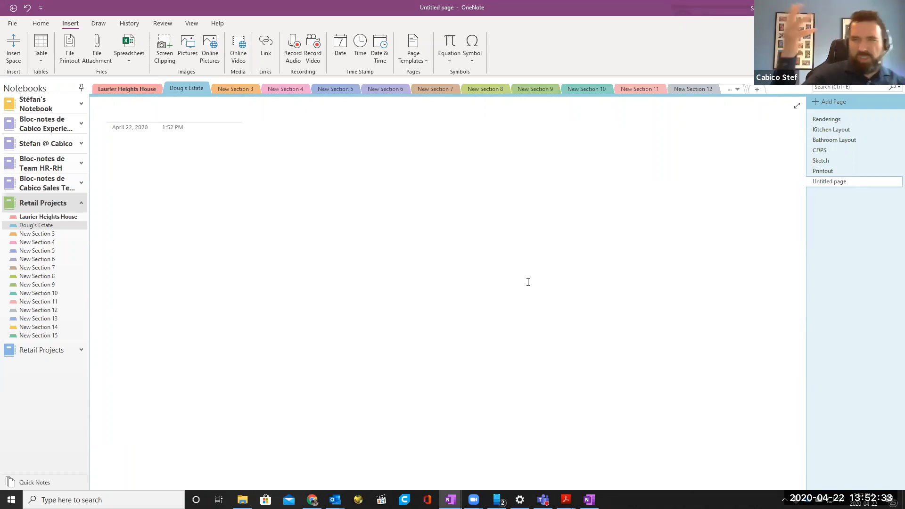
{"action": "type", "text": "Appliance"}
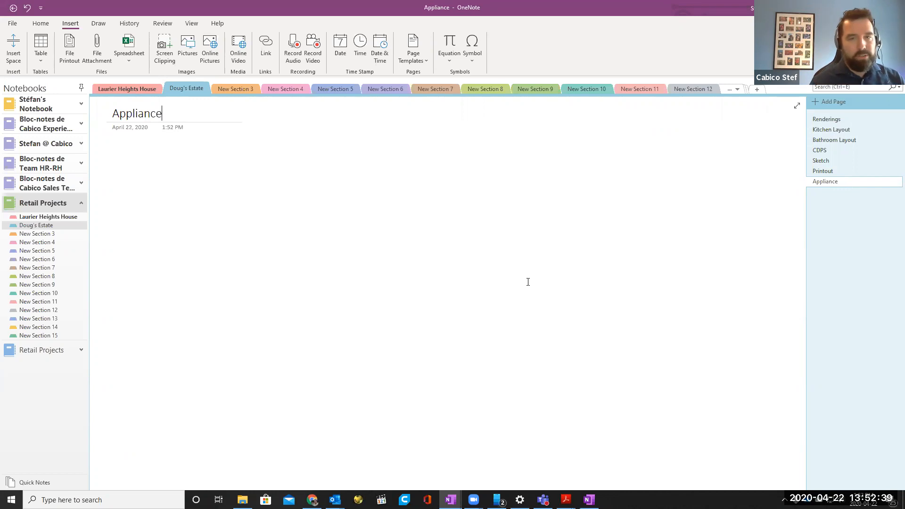
{"action": "key", "text": "Return"}
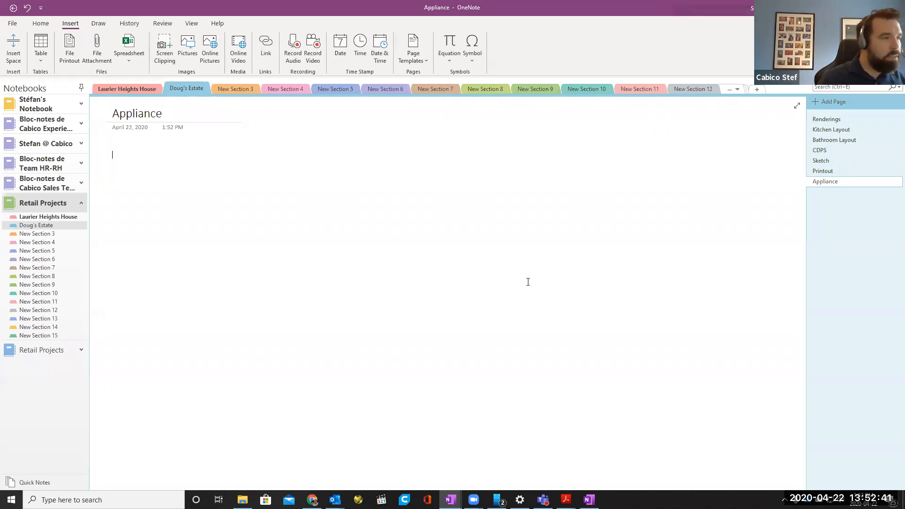
Switch to Chrome and open the cabico.com website in a new browser tab.
{"action": "left_click", "coordinate": [312, 500]}
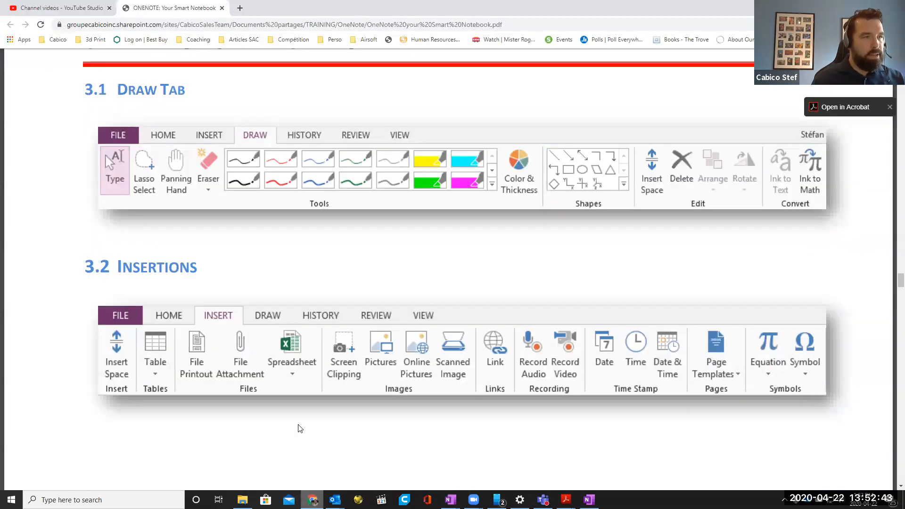
{"action": "left_click", "coordinate": [241, 8]}
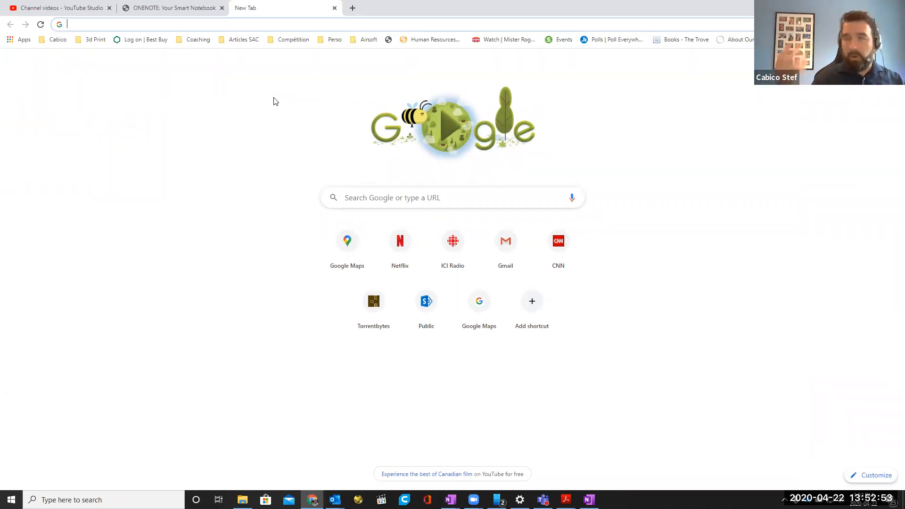
{"action": "type", "text": "cabico.com"}
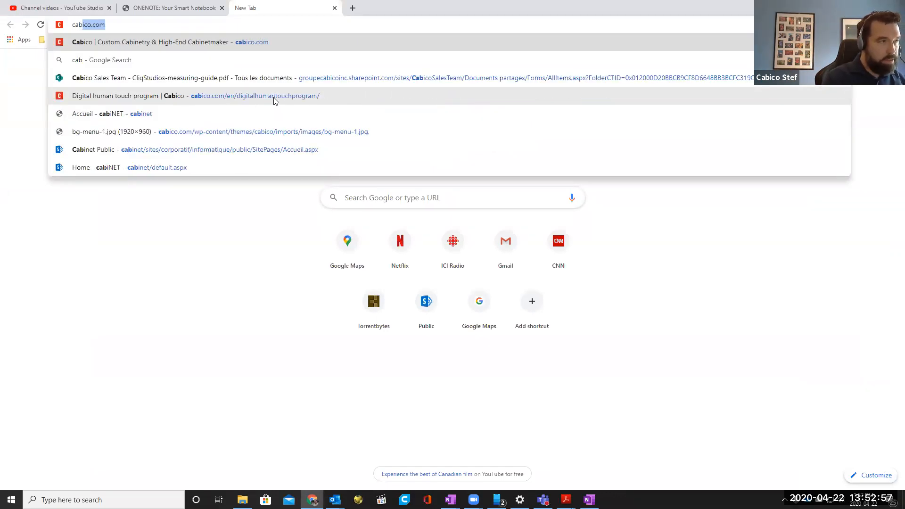
{"action": "key", "text": "Return"}
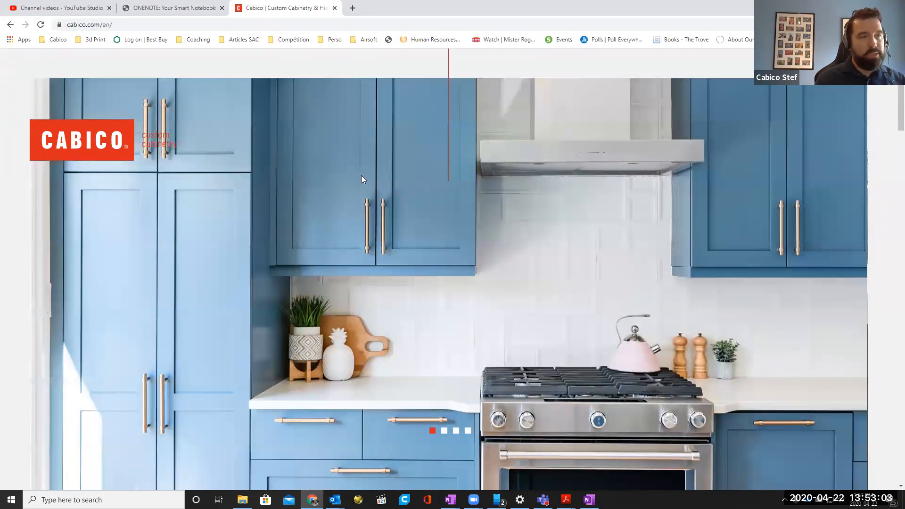
Switch back to OneNote and insert a screen clipping of the website's blue upper cabinet doors on the Appliance page.
{"action": "key", "text": "alt+Tab"}
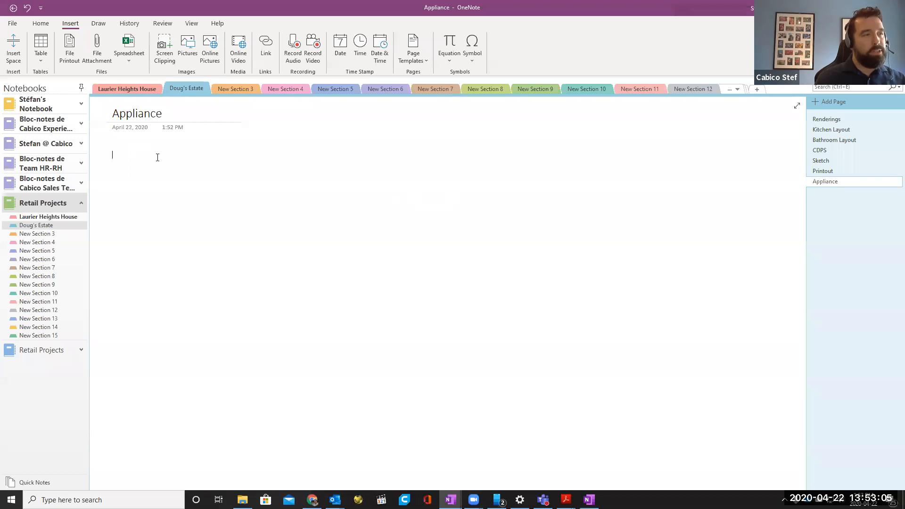
{"action": "left_click", "coordinate": [159, 55]}
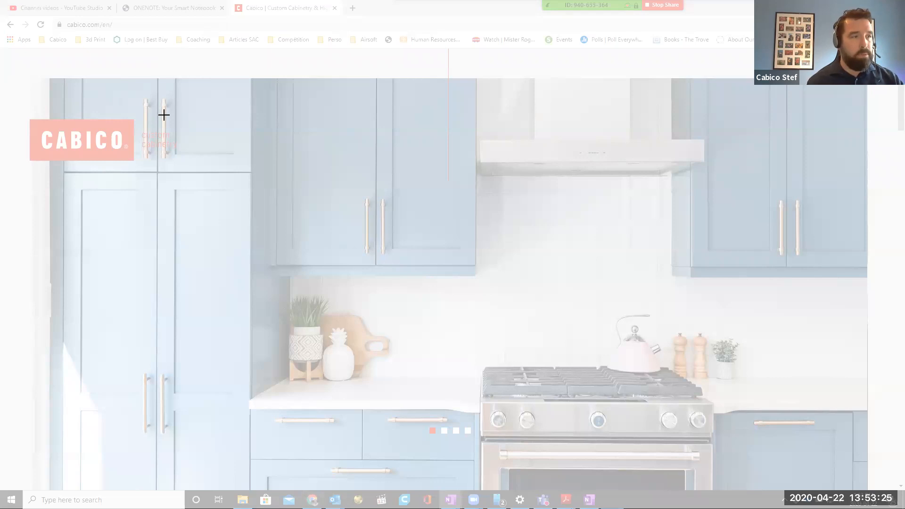
{"action": "left_click_drag", "start_coordinate": [204, 79], "coordinate": [475, 276]}
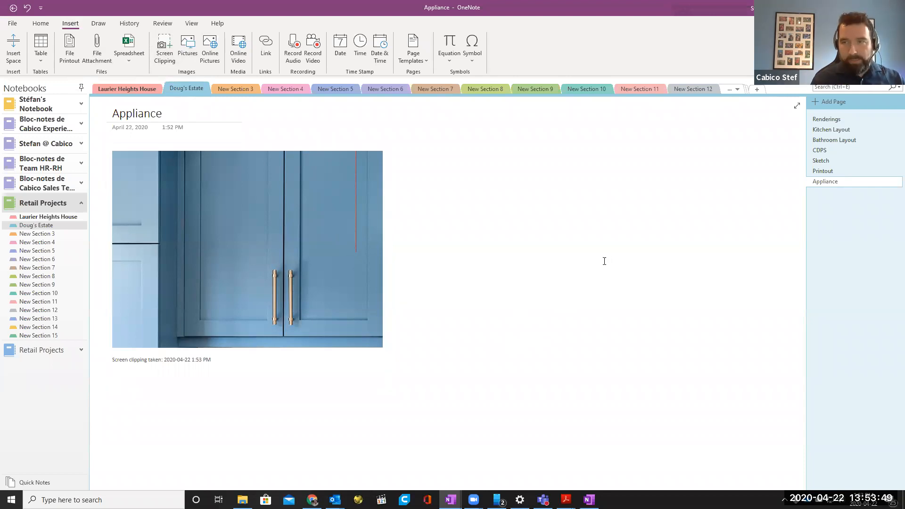
{"action": "left_click", "coordinate": [357, 243]}
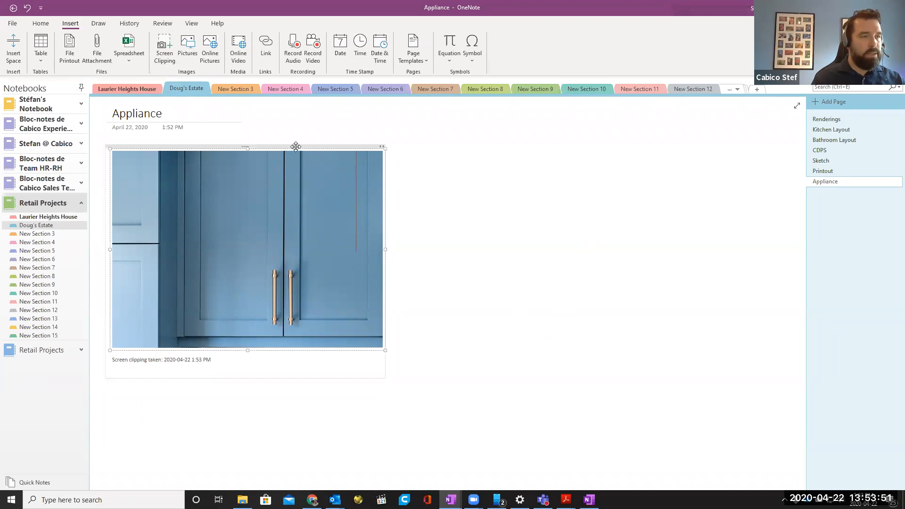
{"action": "left_click", "coordinate": [735, 279]}
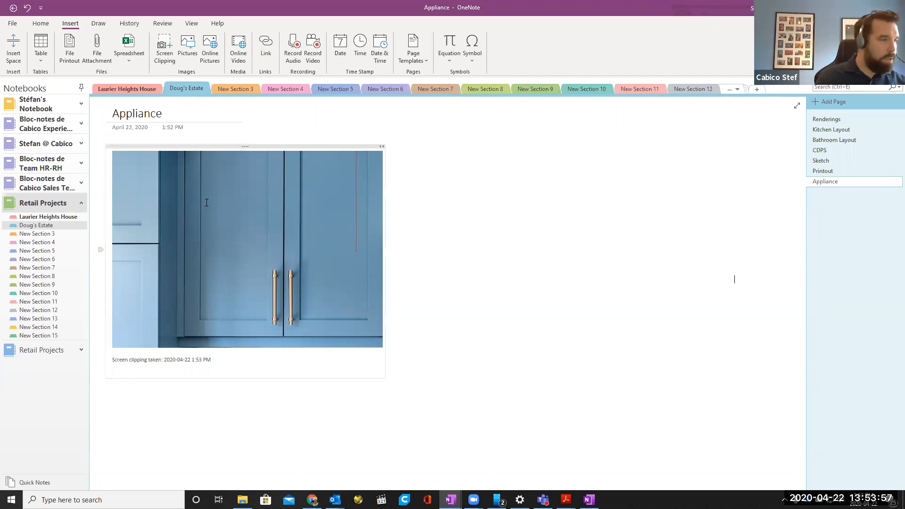
Examine the pages of the Laurier Heights House section from Renderings through Quote Letter.
{"action": "left_click", "coordinate": [47, 217]}
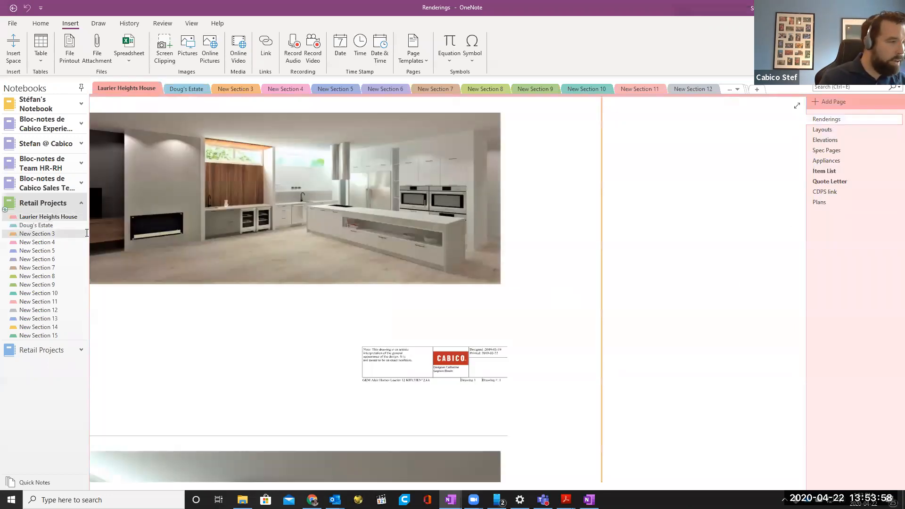
{"action": "left_click", "coordinate": [851, 131]}
{"action": "left_click", "coordinate": [846, 140]}
{"action": "left_click", "coordinate": [845, 150]}
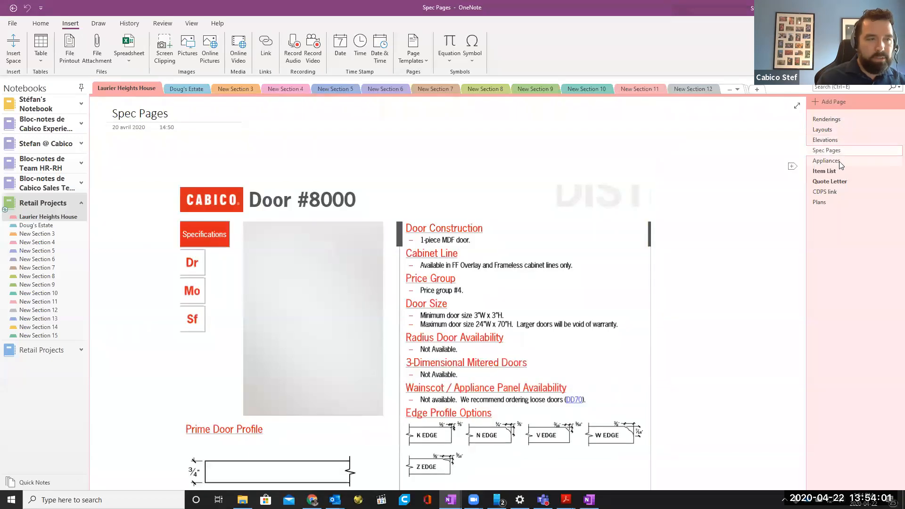
{"action": "left_click", "coordinate": [838, 162]}
{"action": "left_click", "coordinate": [837, 172]}
{"action": "left_click", "coordinate": [837, 183]}
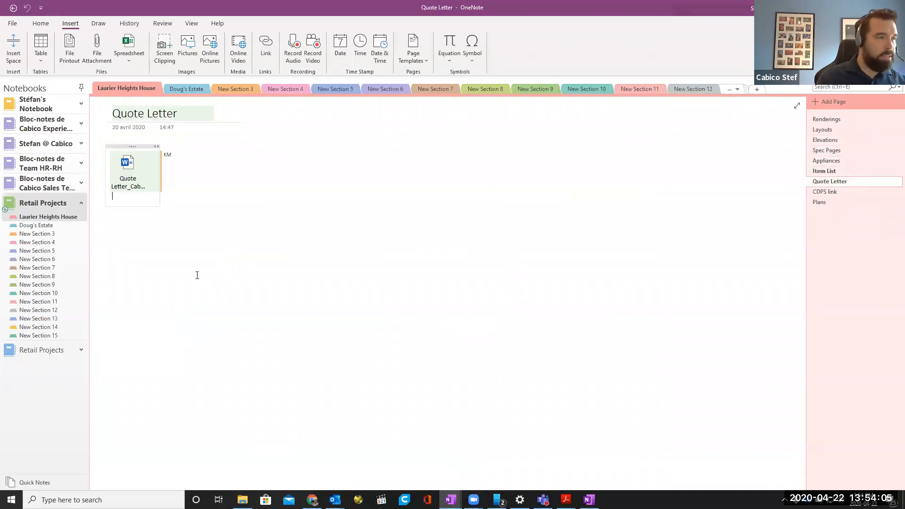
Return to the Doug's Estate section and add a new page titled "Quote Letter".
{"action": "left_click", "coordinate": [36, 225]}
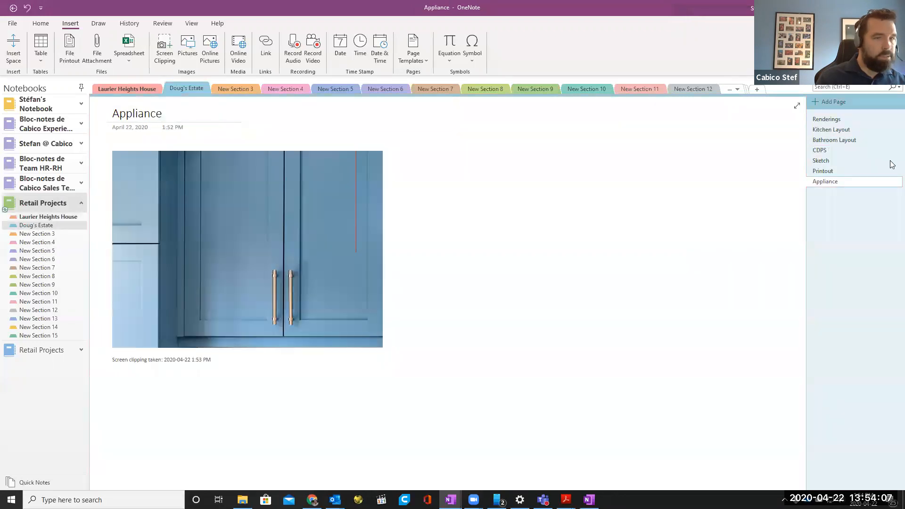
{"action": "left_click", "coordinate": [822, 103]}
{"action": "type", "text": "Quote"}
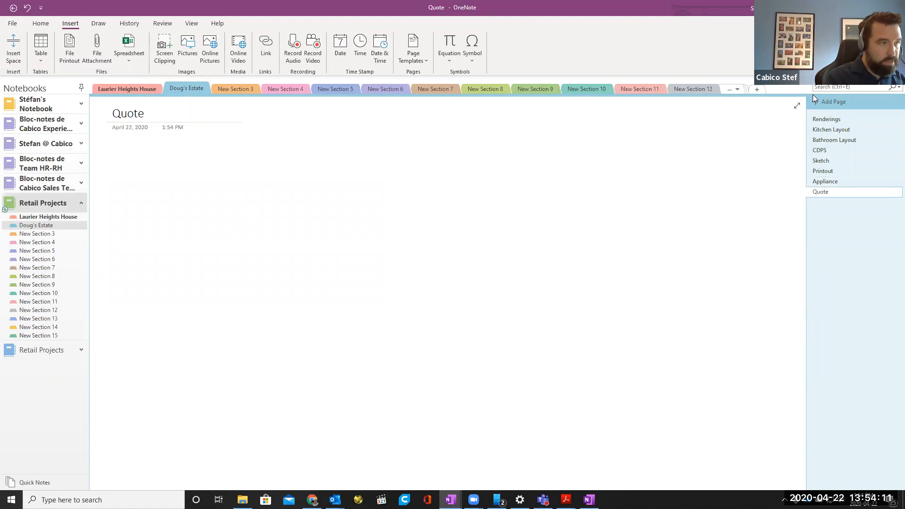
{"action": "type", "text": " Letter"}
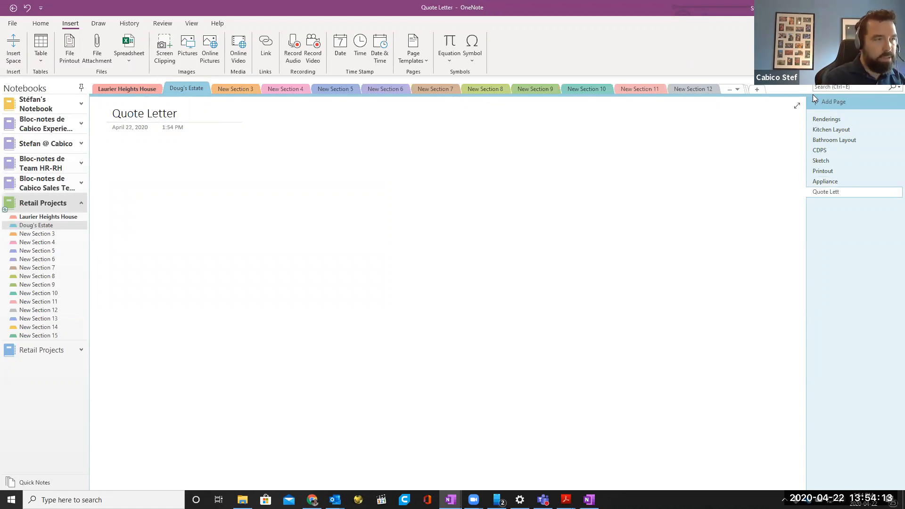
{"action": "key", "text": "Return"}
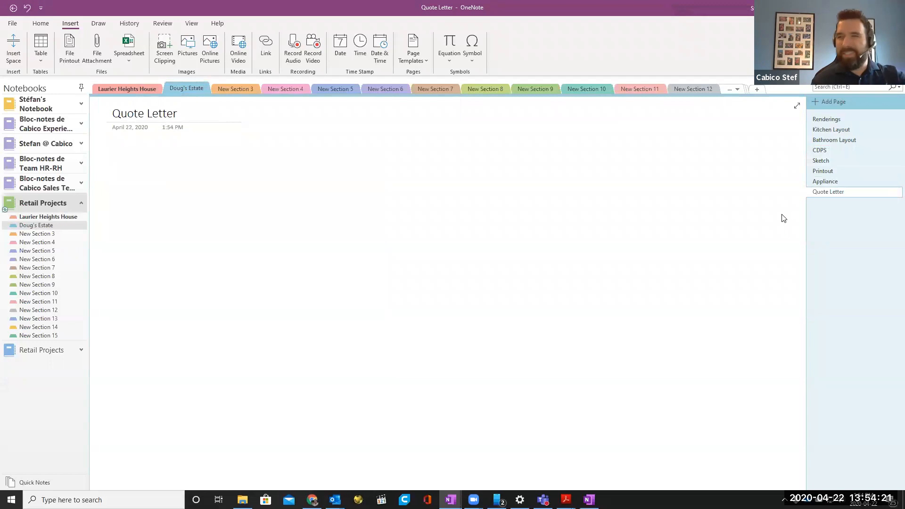
Look over the Renderings and Kitchen Layout pages of the Doug's Estate section.
{"action": "left_click", "coordinate": [842, 119]}
{"action": "left_click", "coordinate": [825, 129]}
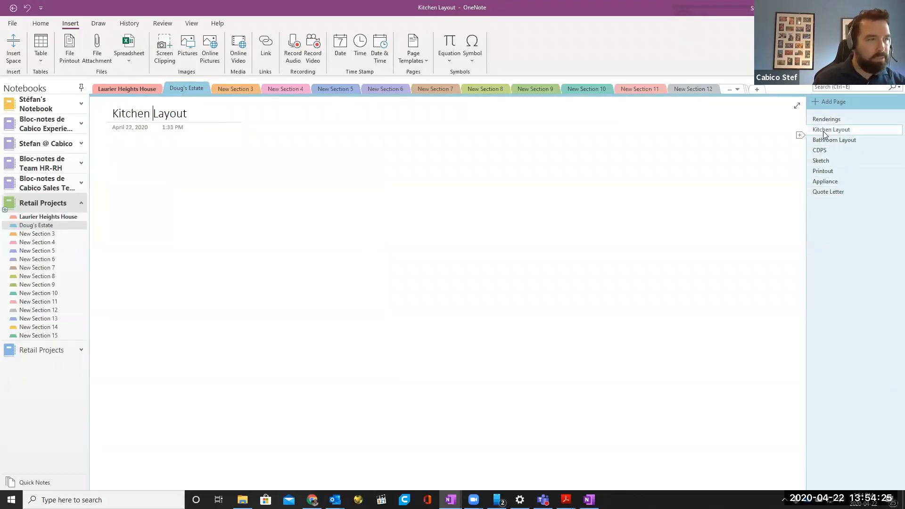
{"action": "left_click", "coordinate": [826, 119]}
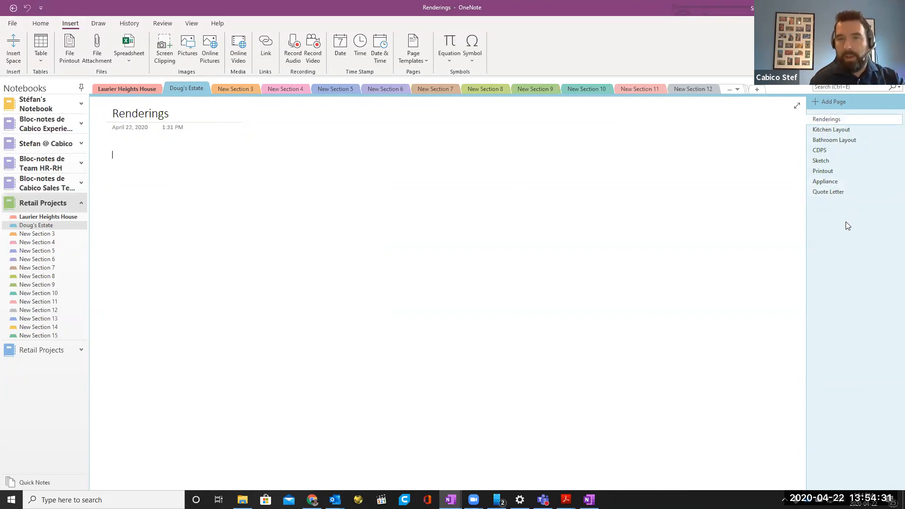
Attach the file Quote Letter_Cabico Unique.docx from the Retail Projects - Linked Files folder to the Quote Letter page.
{"action": "left_click", "coordinate": [826, 191]}
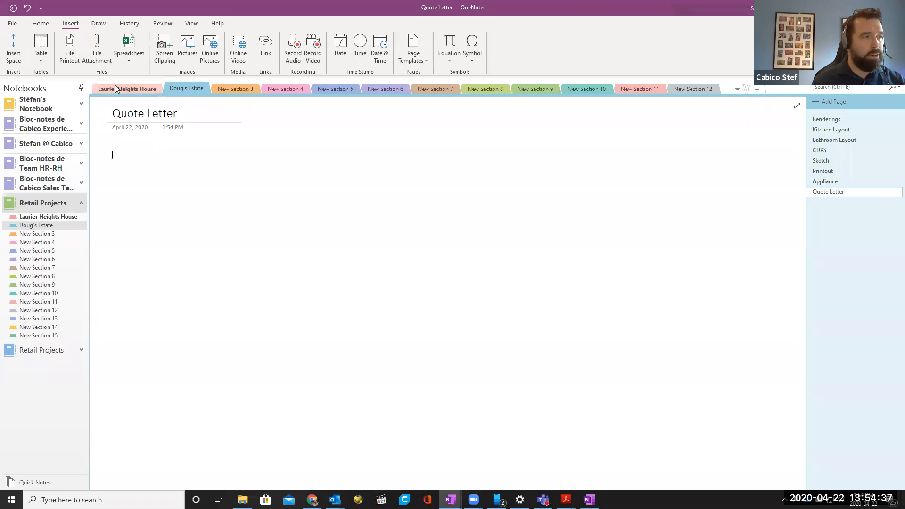
{"action": "left_click", "coordinate": [97, 51]}
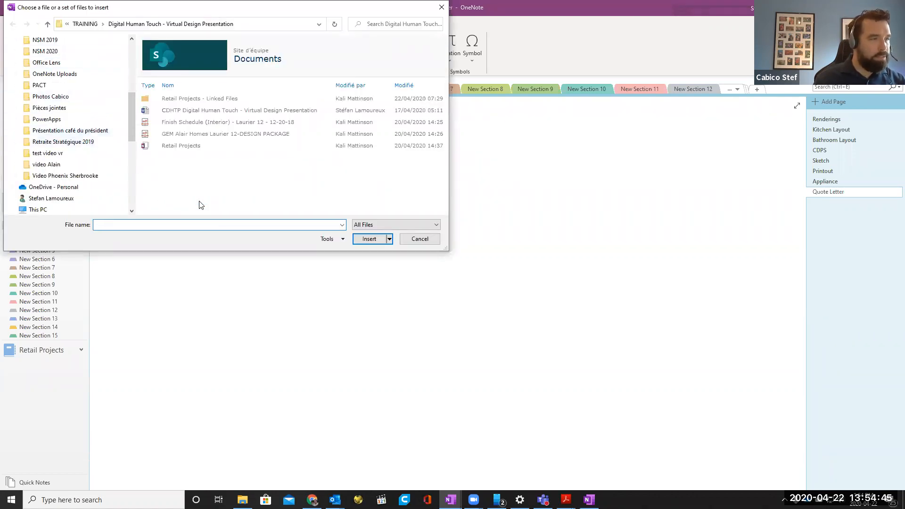
{"action": "left_click", "coordinate": [177, 98]}
{"action": "double_click", "coordinate": [177, 99]}
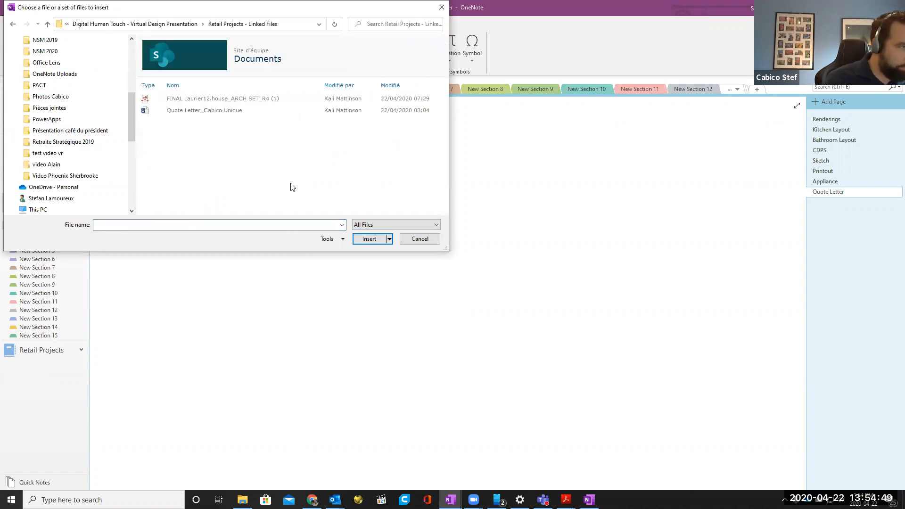
{"action": "left_click", "coordinate": [189, 114]}
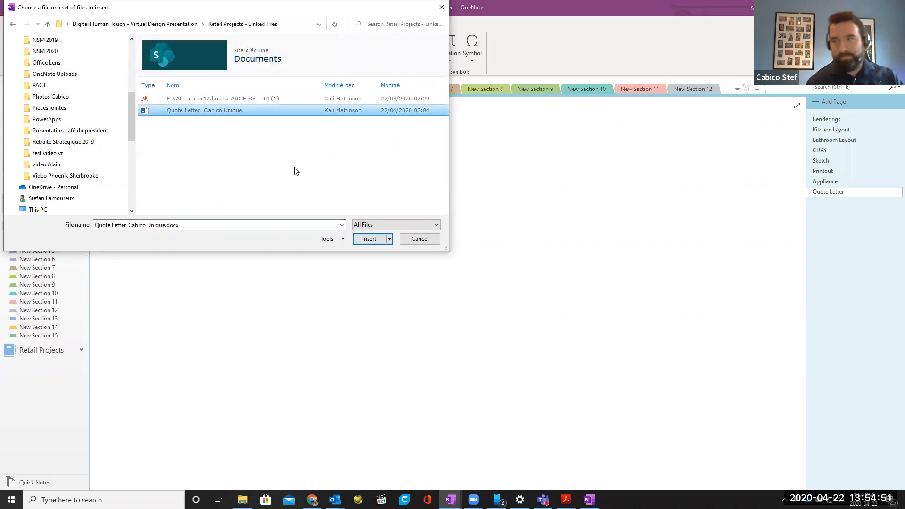
{"action": "left_click", "coordinate": [369, 239]}
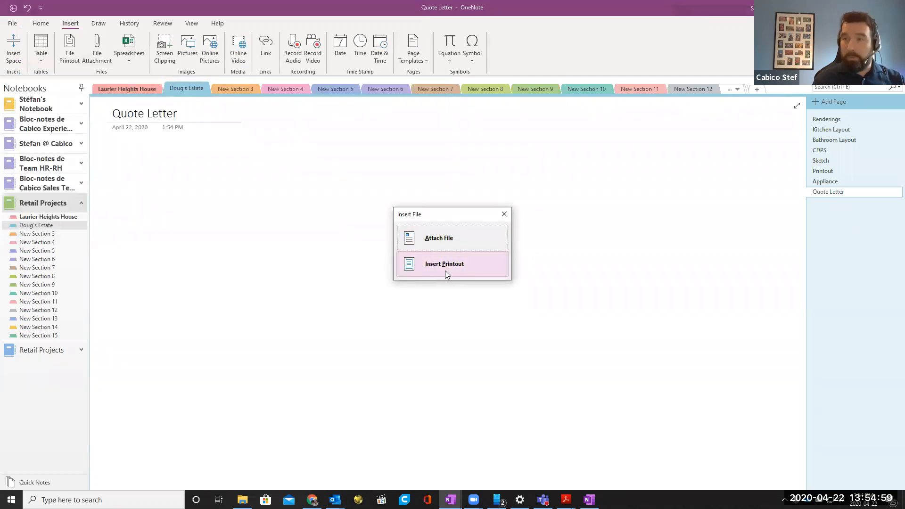
{"action": "left_click", "coordinate": [461, 242]}
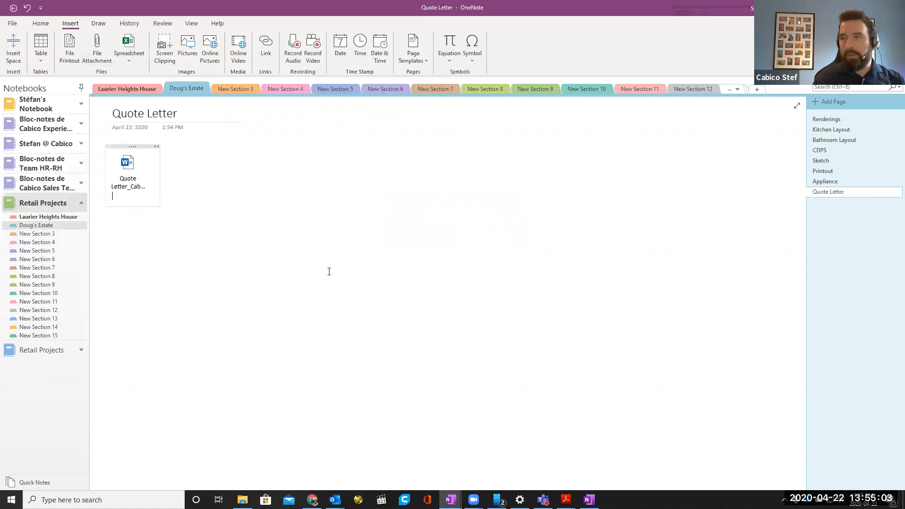
Review the Renderings, Kitchen Layout and Appliance pages in turn.
{"action": "left_click", "coordinate": [825, 120]}
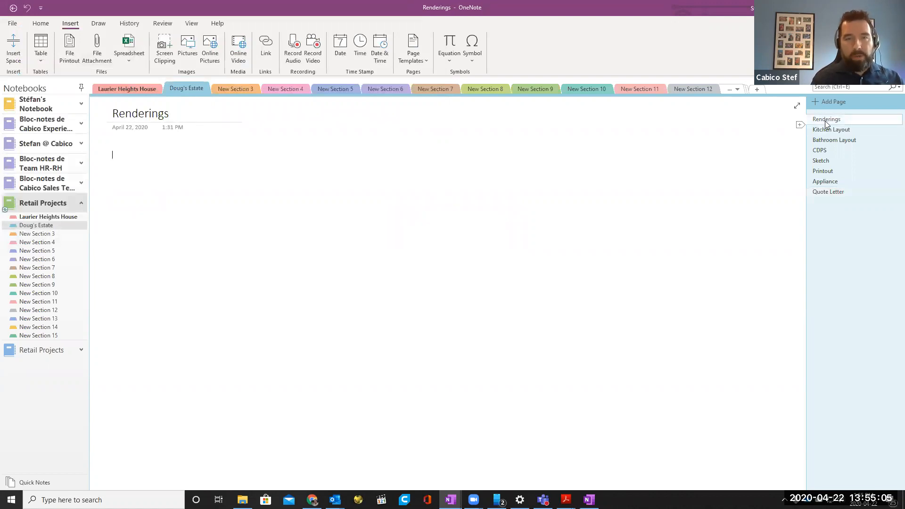
{"action": "left_click", "coordinate": [829, 132]}
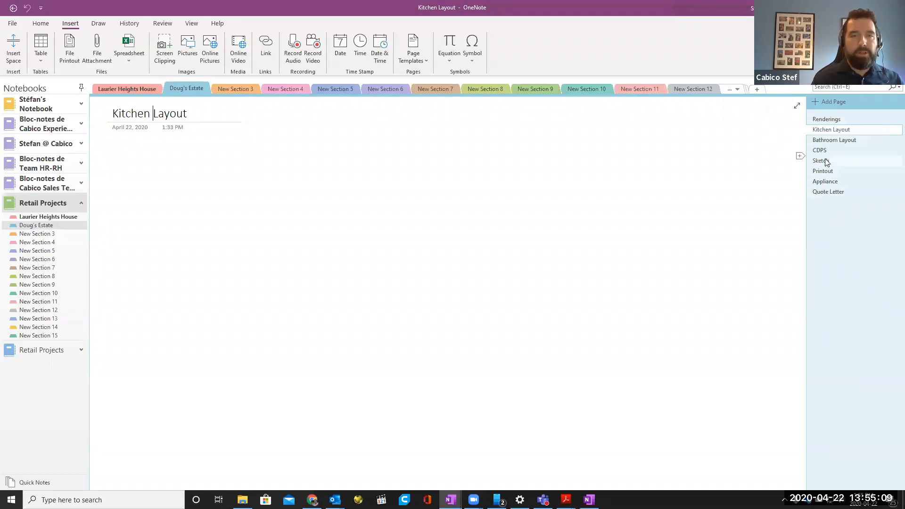
{"action": "left_click", "coordinate": [828, 187]}
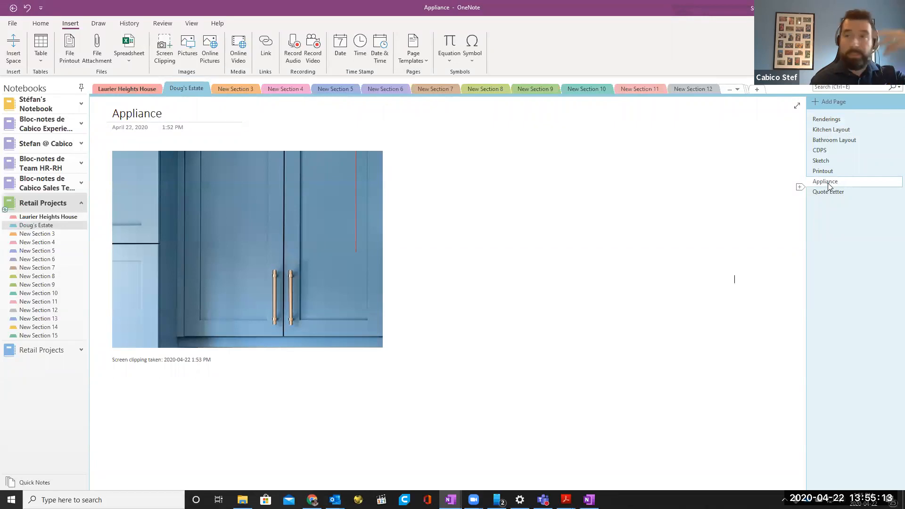
Go to the Quote Letter page and open its attached Word document, accepting the attachment warning.
{"action": "left_click", "coordinate": [827, 192]}
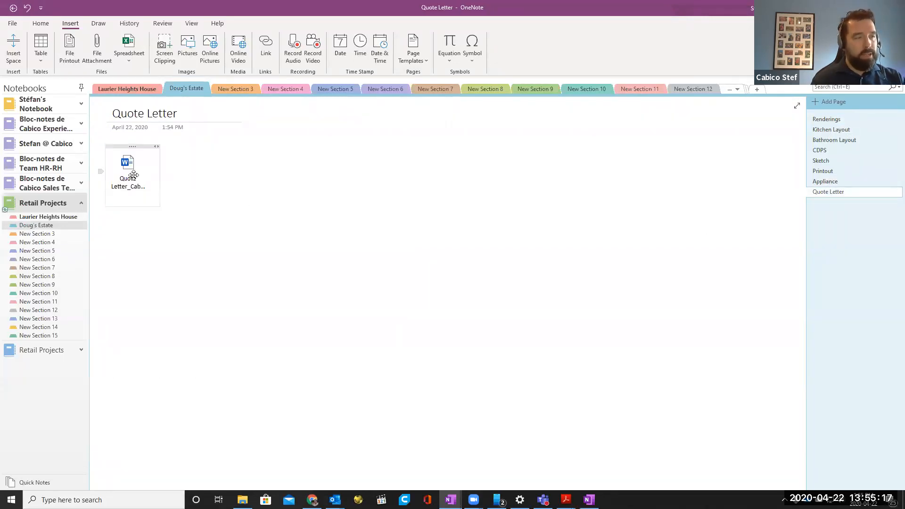
{"action": "double_click", "coordinate": [131, 171]}
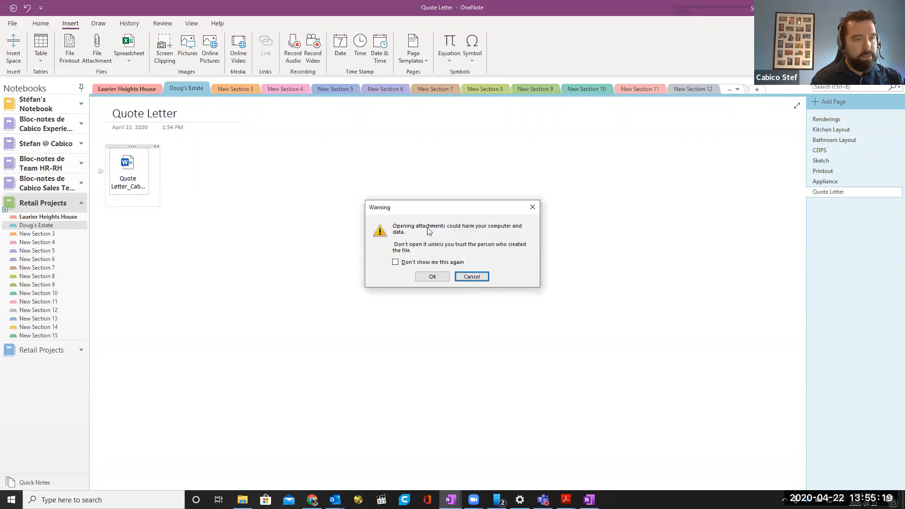
{"action": "left_click", "coordinate": [430, 277]}
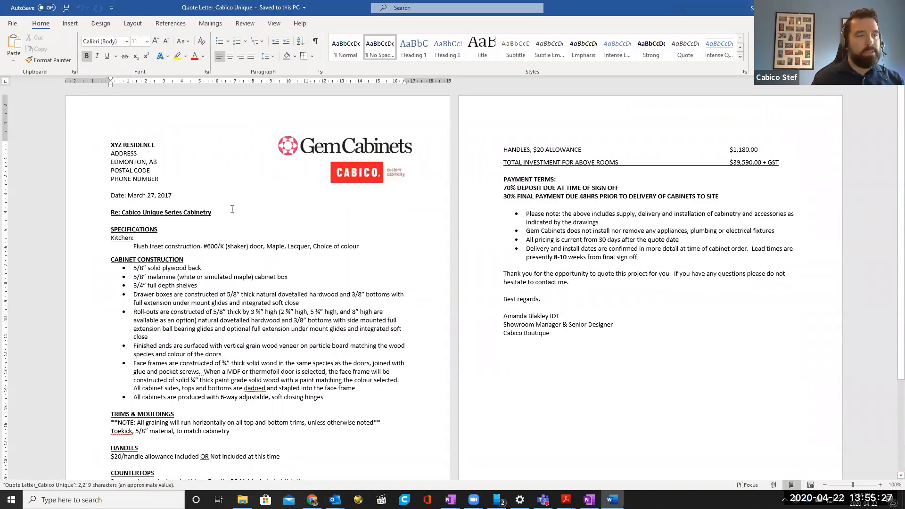
Insert "ddd" inside the word "surfaced" in the Finished ends bullet, then save and close the quote letter.
{"action": "scroll", "coordinate": [203, 290], "scroll_direction": "down", "scroll_amount": 5}
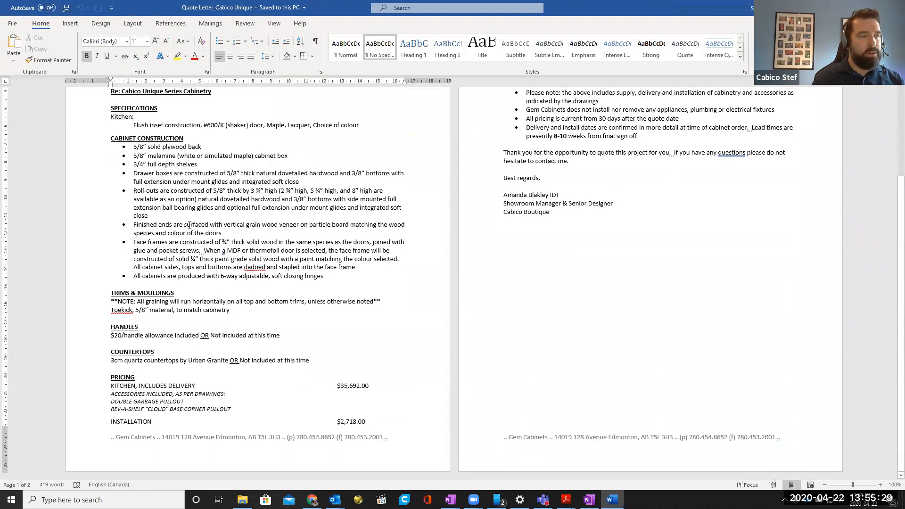
{"action": "type", "text": "ddd"}
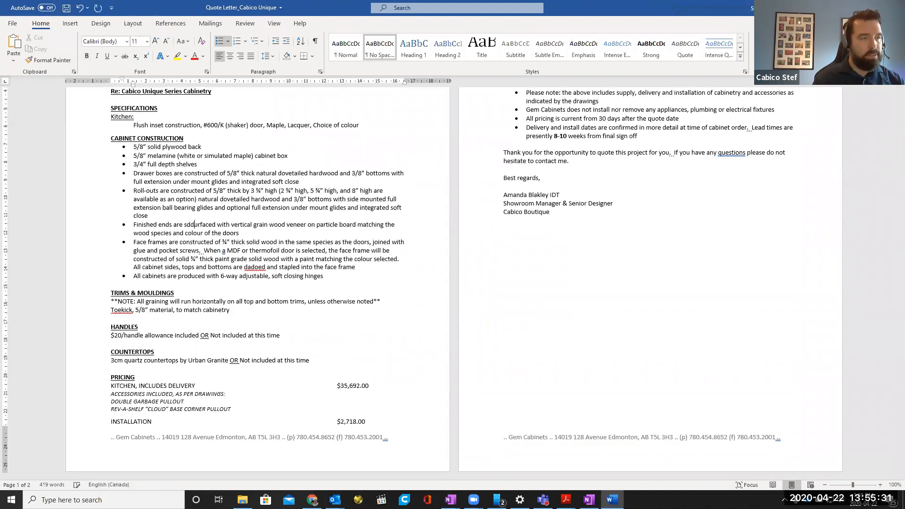
{"action": "left_click", "coordinate": [66, 8]}
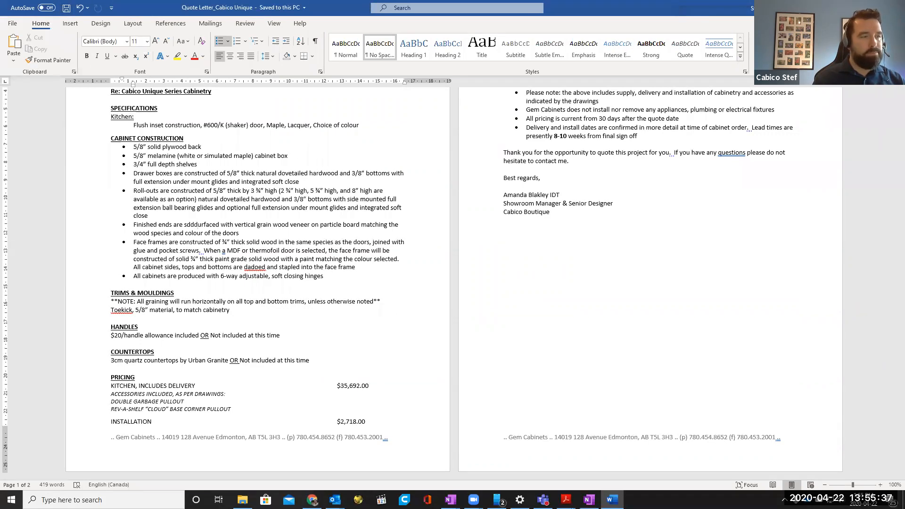
{"action": "left_click", "coordinate": [893, 8]}
Reopen the attached quote letter from the OneNote page to check the saved edit.
{"action": "double_click", "coordinate": [129, 163]}
{"action": "left_click", "coordinate": [457, 276]}
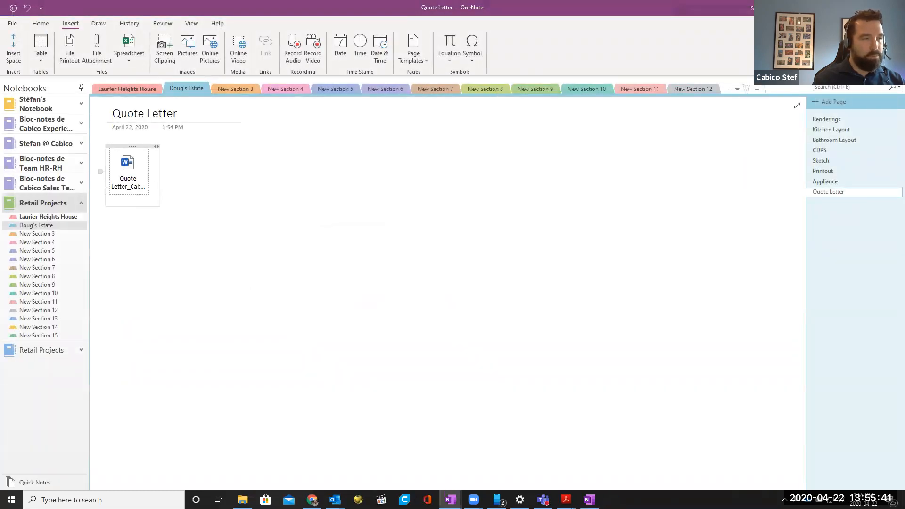
{"action": "left_click", "coordinate": [456, 276]}
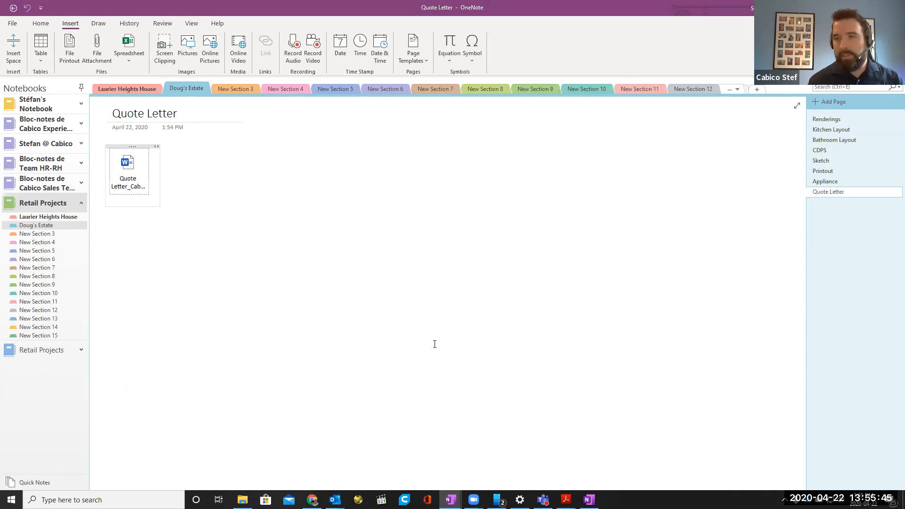
{"action": "double_click", "coordinate": [125, 175]}
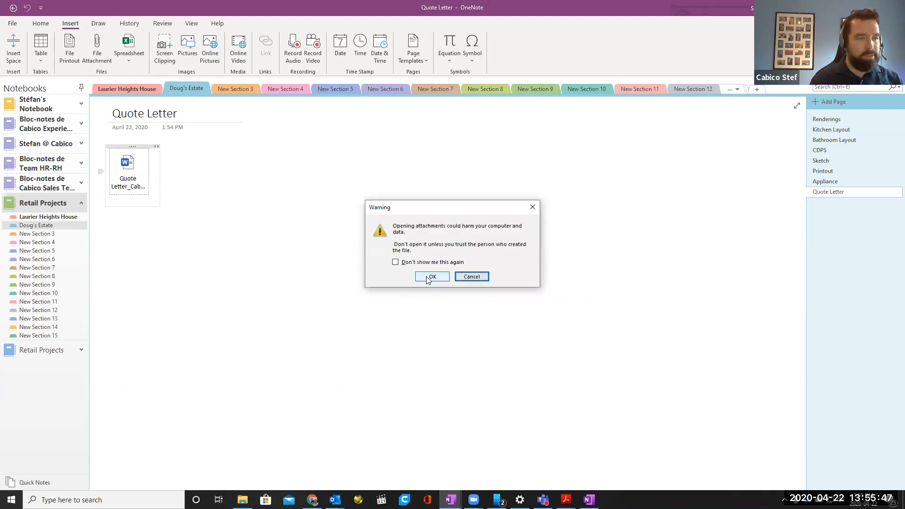
{"action": "key", "text": "Return"}
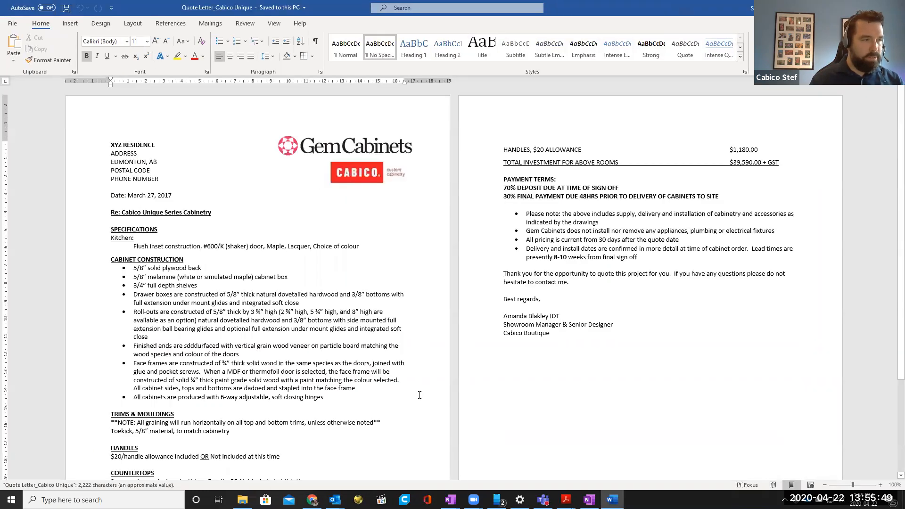
Delete the stray "ddd" from the Finished ends bullet so the word reads "surfaced".
{"action": "double_click", "coordinate": [184, 346]}
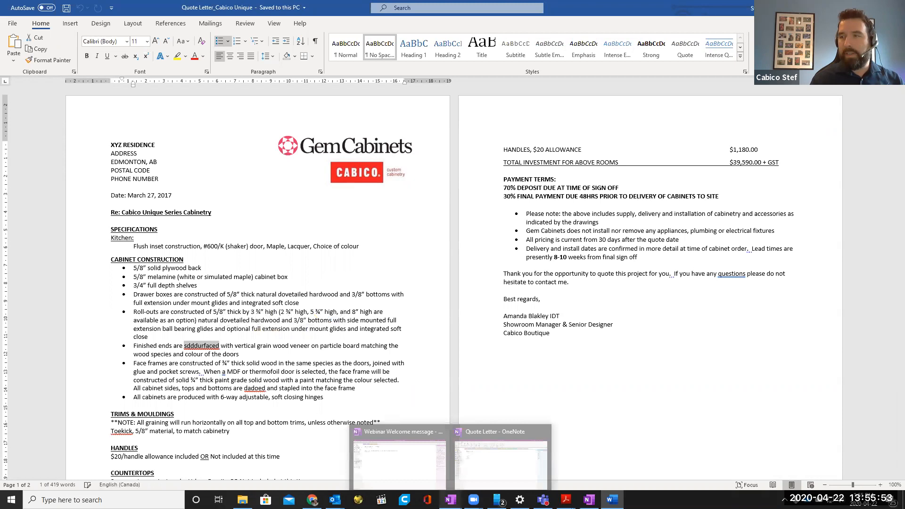
{"action": "left_click", "coordinate": [197, 346]}
{"action": "key", "text": "BackSpace"}
{"action": "key", "text": "BackSpace"}
{"action": "key", "text": "BackSpace"}
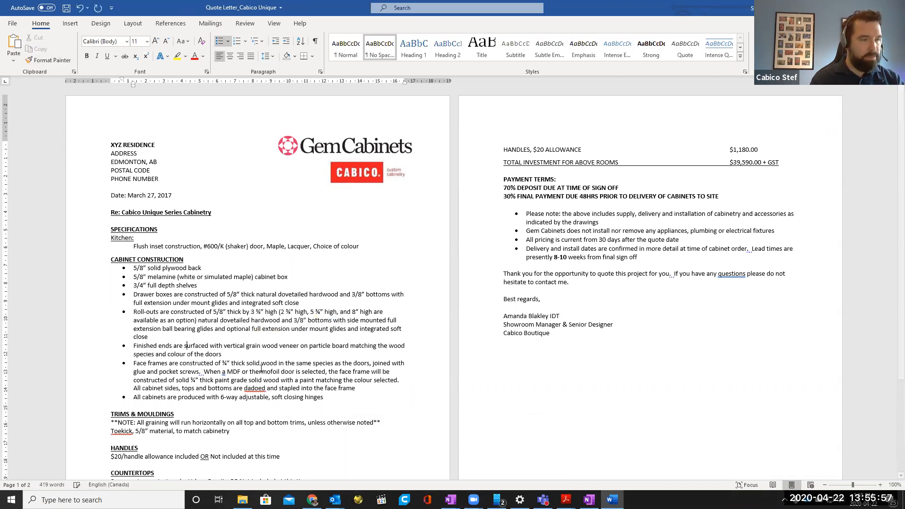
Close the quote letter with its changes saved and return to the Quote Letter page in OneNote.
{"action": "left_click", "coordinate": [894, 8]}
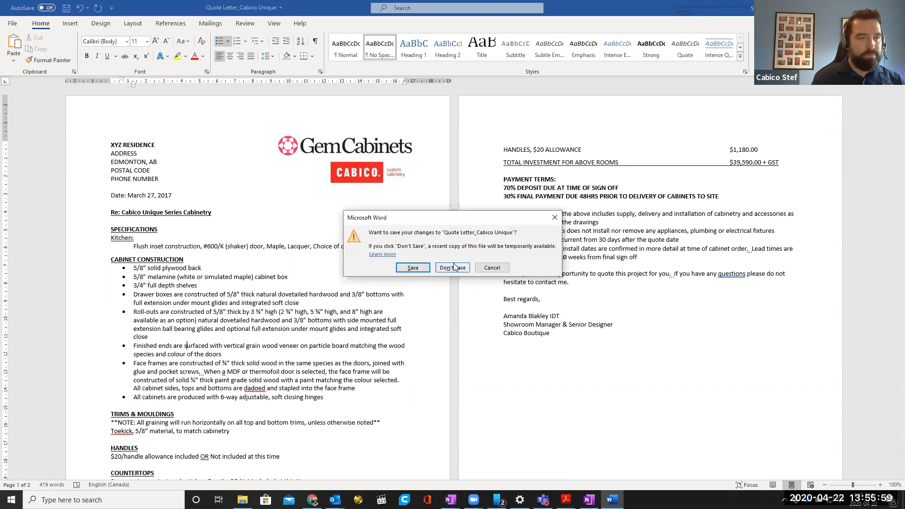
{"action": "left_click", "coordinate": [412, 266]}
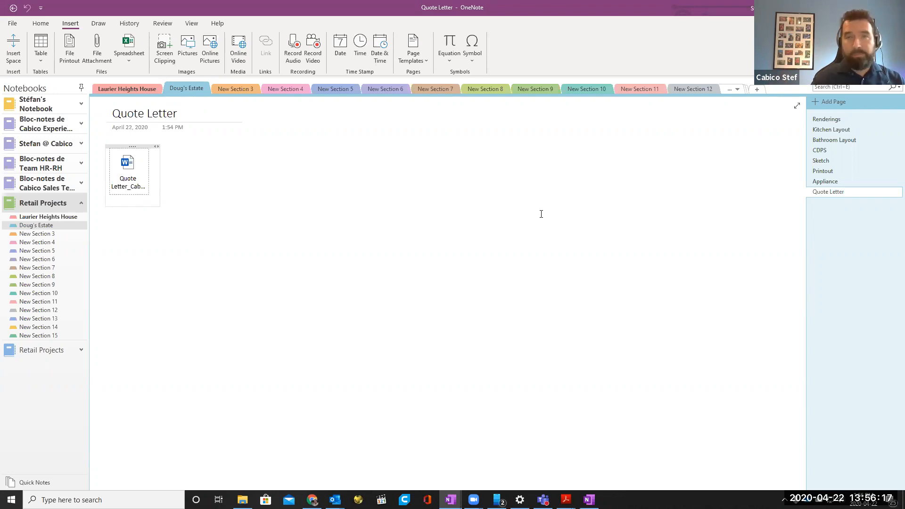
{"action": "key", "text": "alt+Tab"}
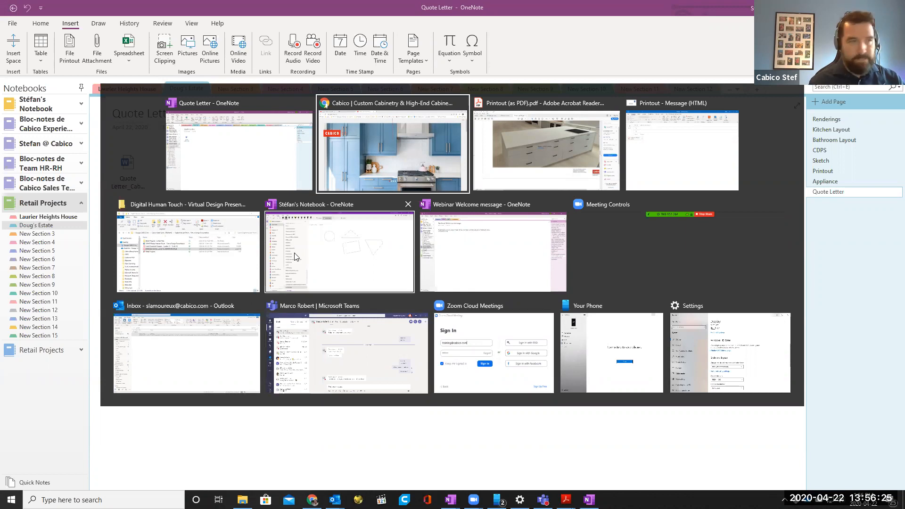
{"action": "left_click", "coordinate": [257, 155]}
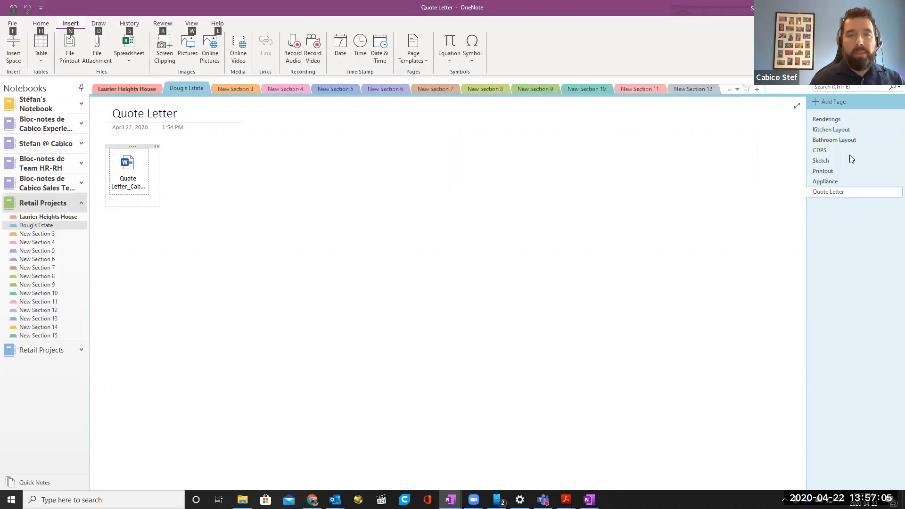
Go to the Renderings page in the Laurier Heights House section and review the options for sending a page.
{"action": "left_click", "coordinate": [820, 120]}
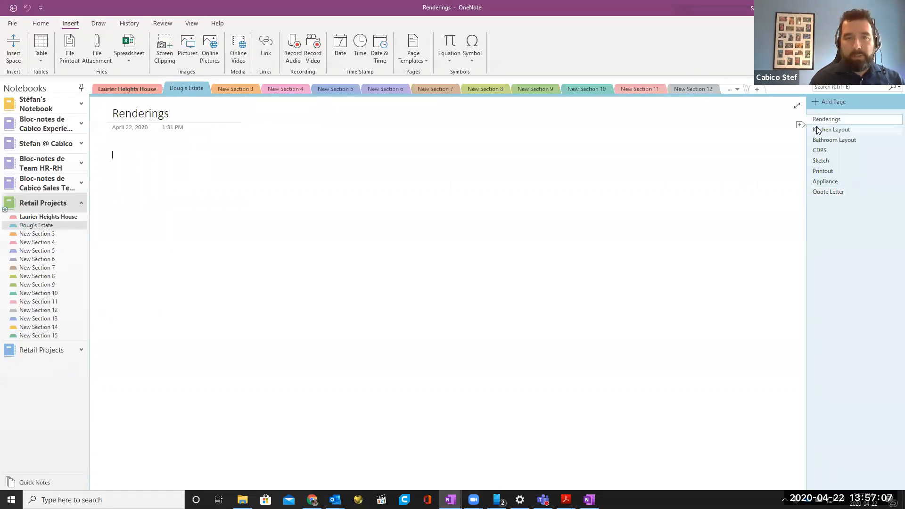
{"action": "left_click", "coordinate": [56, 217]}
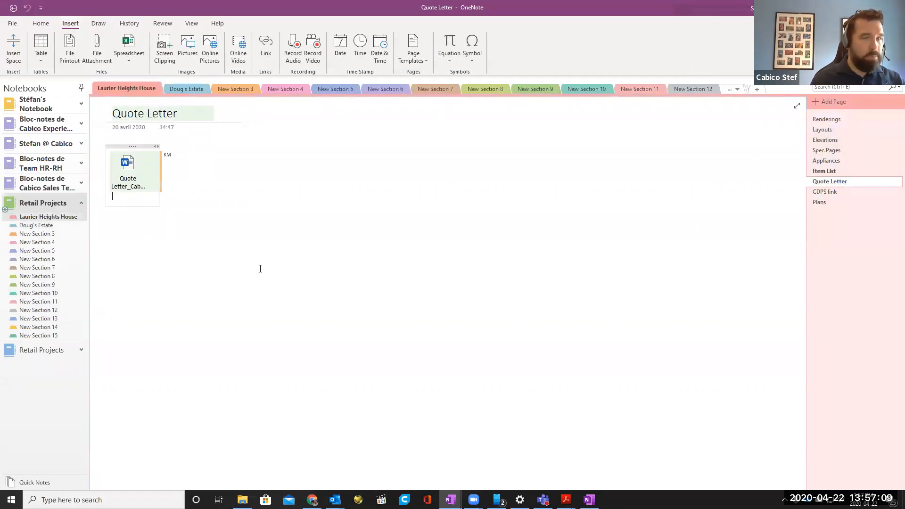
{"action": "left_click", "coordinate": [826, 119]}
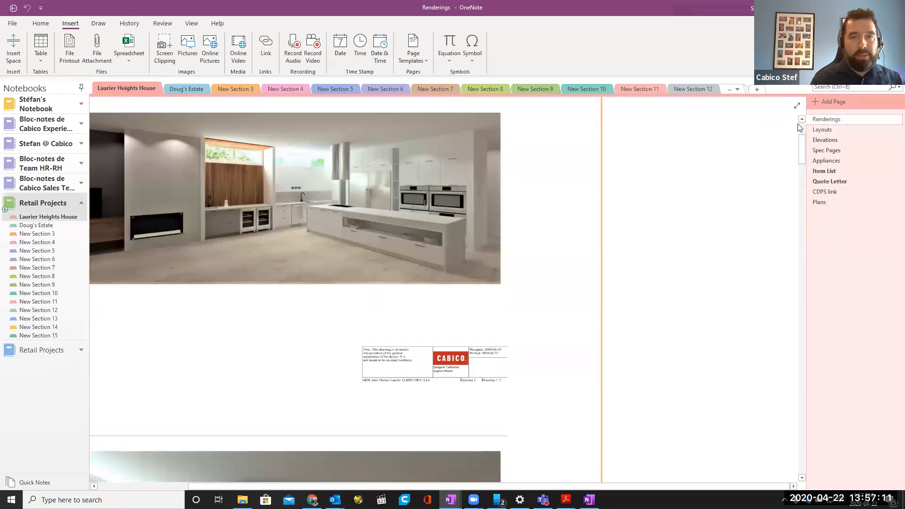
{"action": "left_click", "coordinate": [841, 118]}
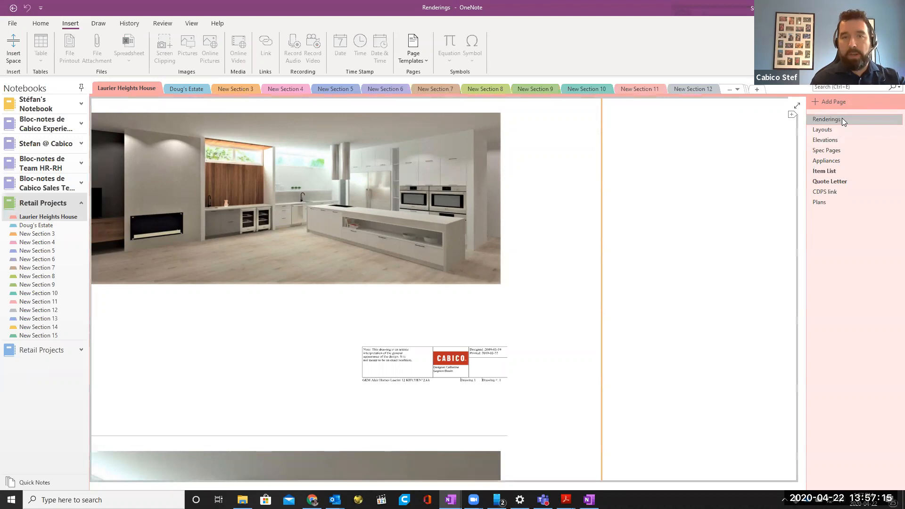
{"action": "left_click", "coordinate": [12, 24]}
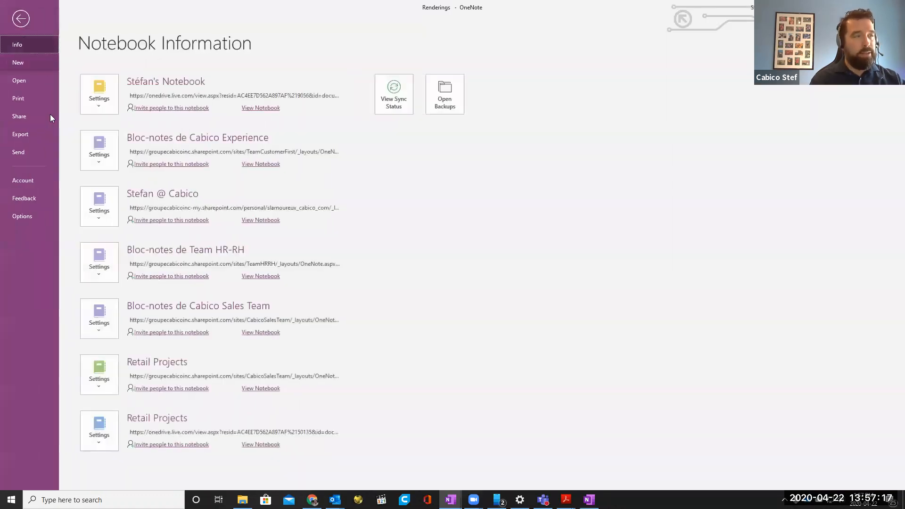
{"action": "left_click", "coordinate": [25, 153]}
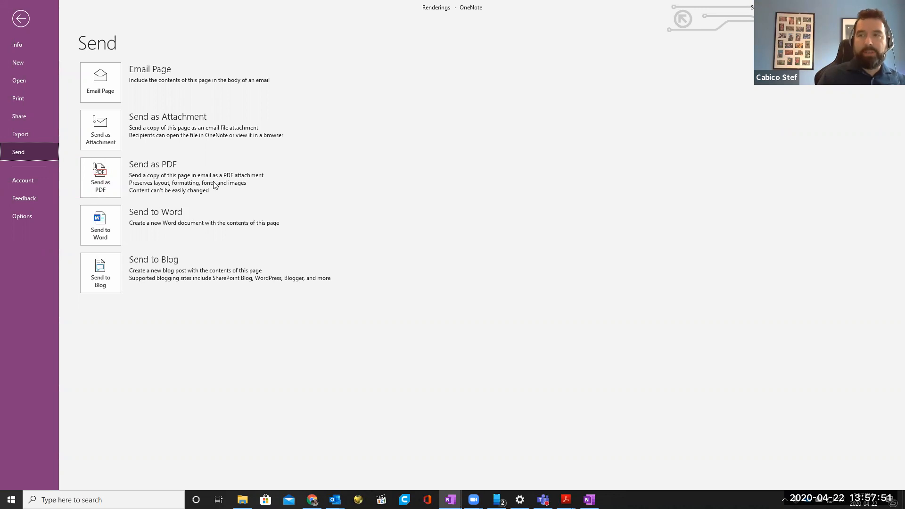
{"action": "left_click", "coordinate": [21, 19]}
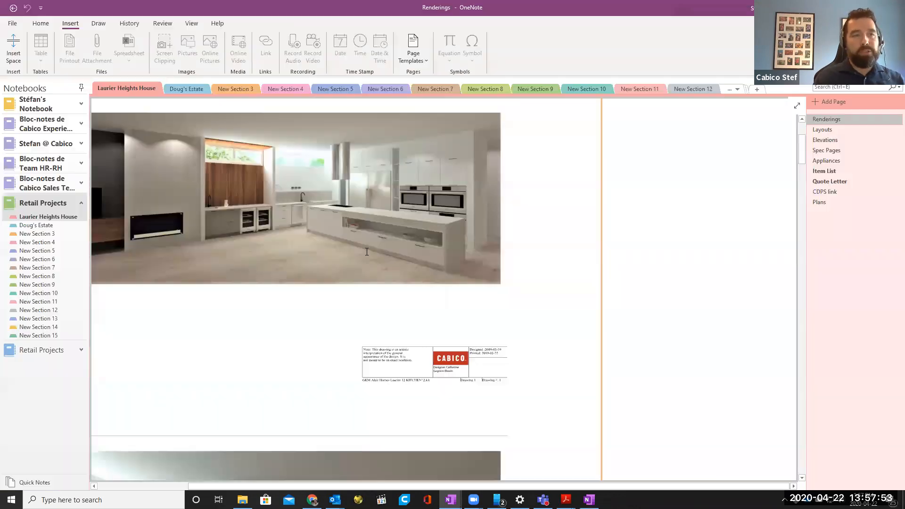
Examine the kitchen rendering enlarged in full page view, and return to the normal page view.
{"action": "left_click", "coordinate": [797, 107]}
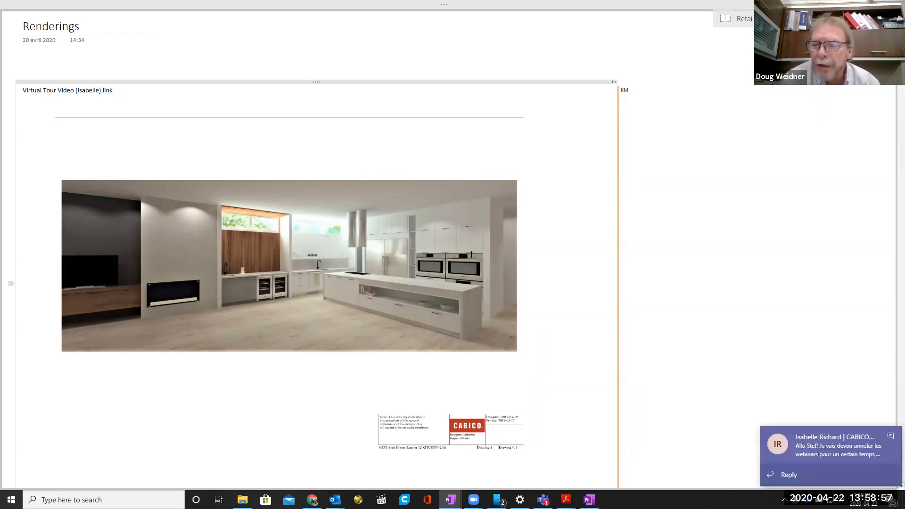
{"action": "left_click", "coordinate": [691, 246]}
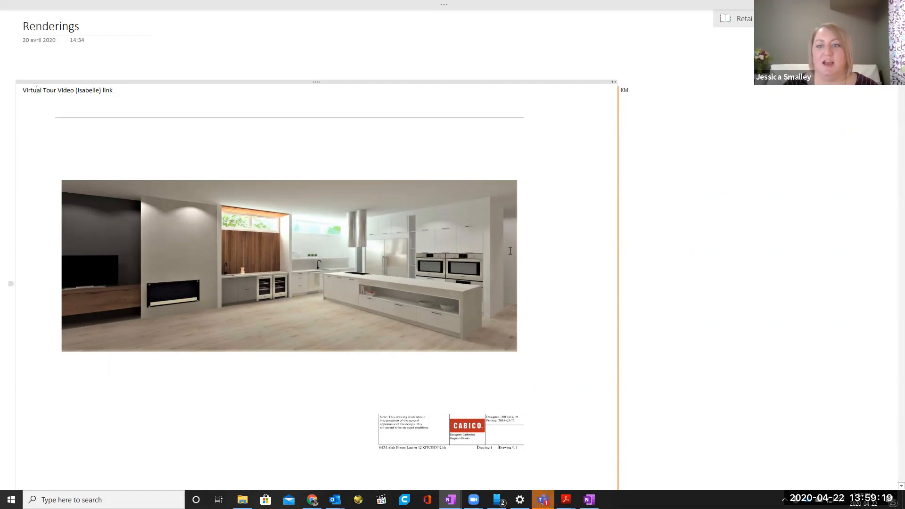
{"action": "scroll", "coordinate": [215, 227], "scroll_direction": "up", "scroll_amount": 3, "text": "ctrl"}
{"action": "scroll", "coordinate": [215, 228], "scroll_direction": "down", "scroll_amount": 1, "text": "ctrl"}
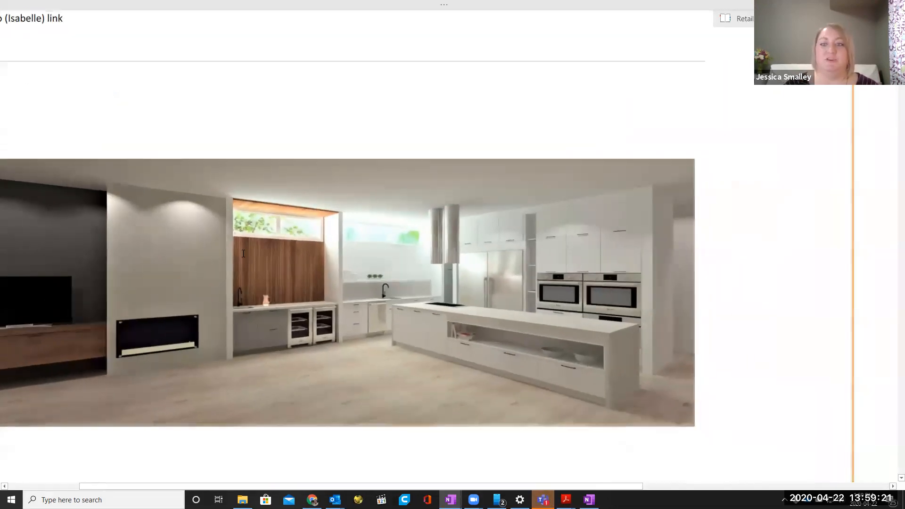
{"action": "scroll", "coordinate": [394, 455], "scroll_direction": "down", "scroll_amount": 2}
{"action": "left_click_drag", "start_coordinate": [387, 487], "coordinate": [333, 484]}
{"action": "scroll", "coordinate": [444, 323], "scroll_direction": "up", "scroll_amount": 1, "text": "ctrl"}
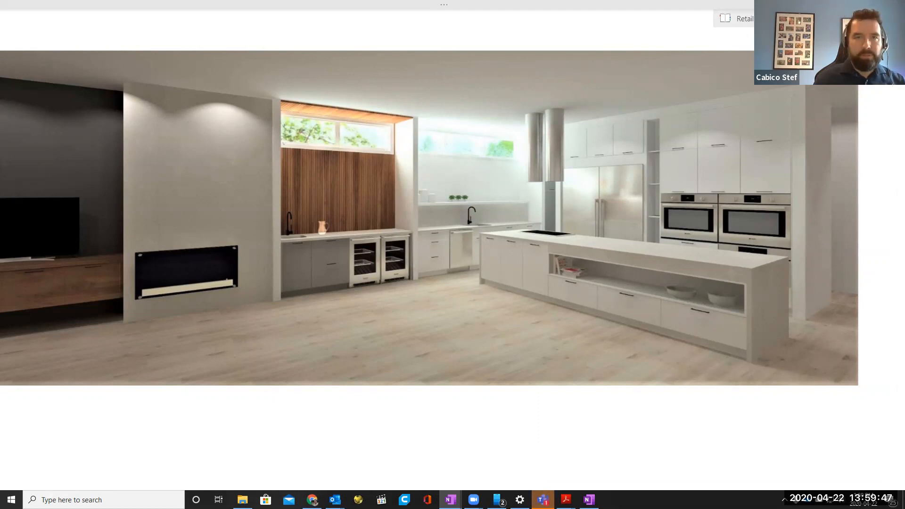
{"action": "key", "text": "F11"}
{"action": "scroll", "coordinate": [687, 226], "scroll_direction": "down", "scroll_amount": 3}
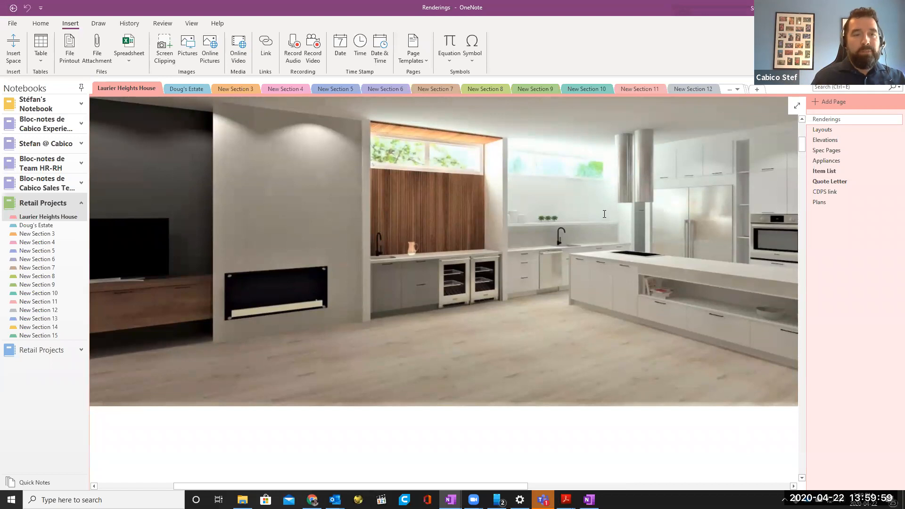
{"action": "scroll", "coordinate": [604, 214], "scroll_direction": "up", "scroll_amount": 3}
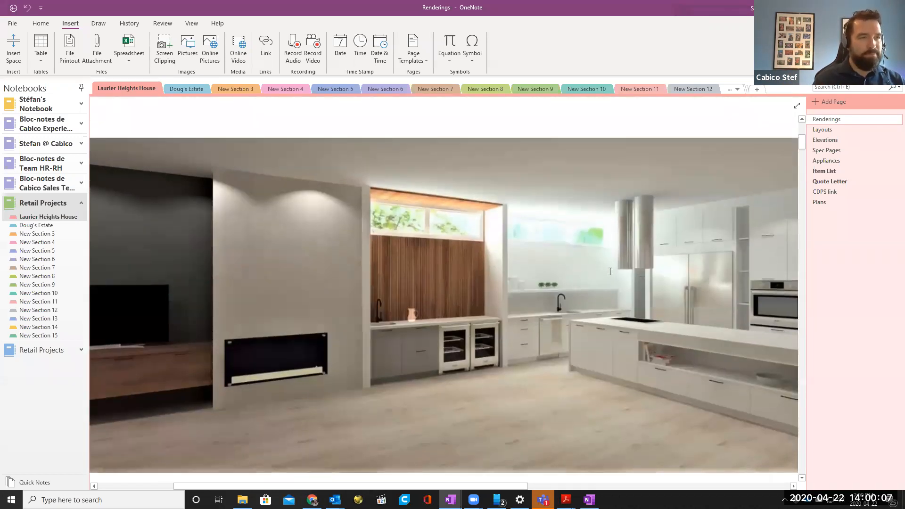
Switch to Chrome, close the Cabico website tab, and return to OneNote.
{"action": "key", "text": "alt"}
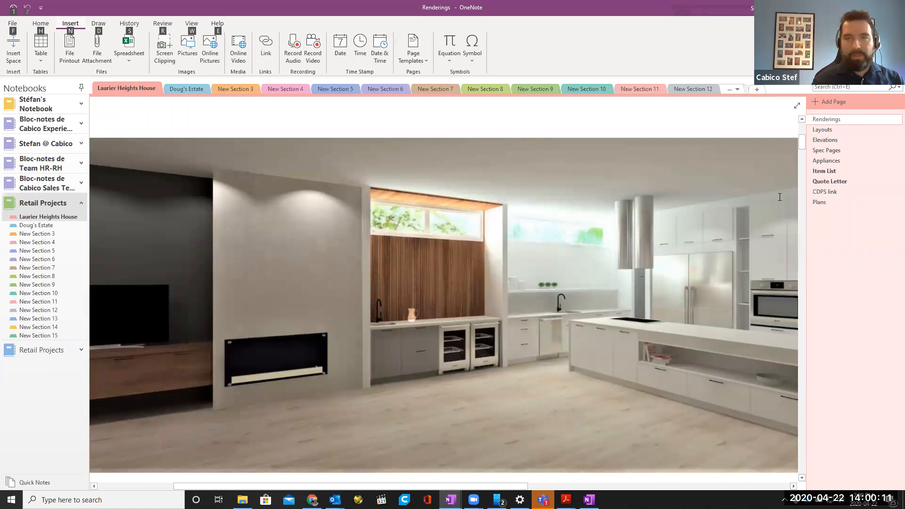
{"action": "key", "text": "alt+Tab"}
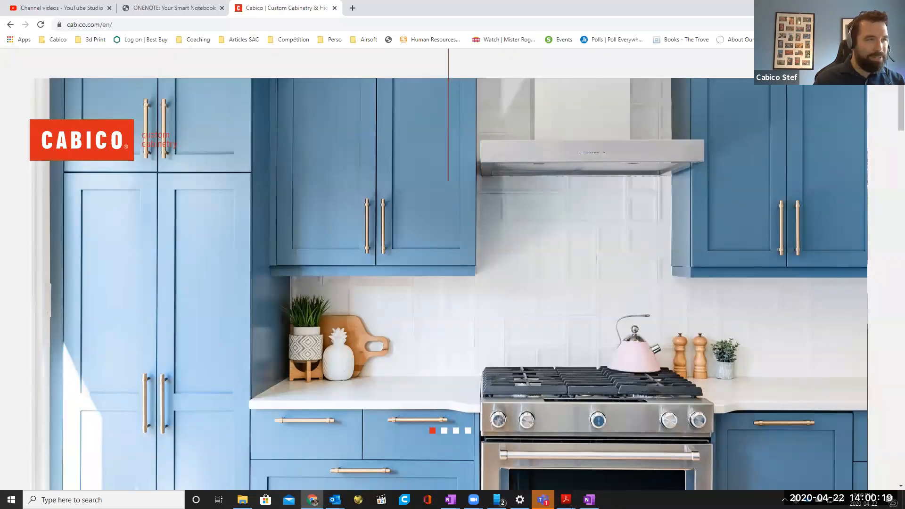
{"action": "key", "text": "ctrl+w"}
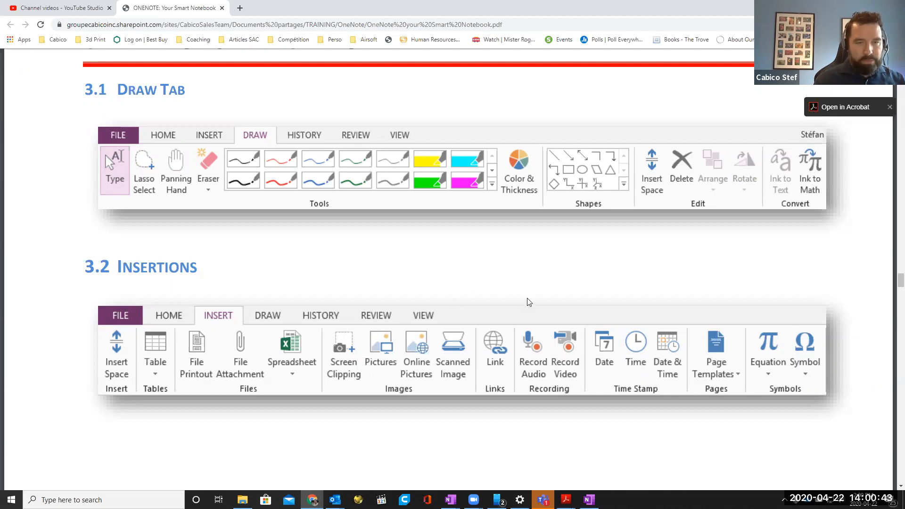
{"action": "key", "text": "alt+Tab"}
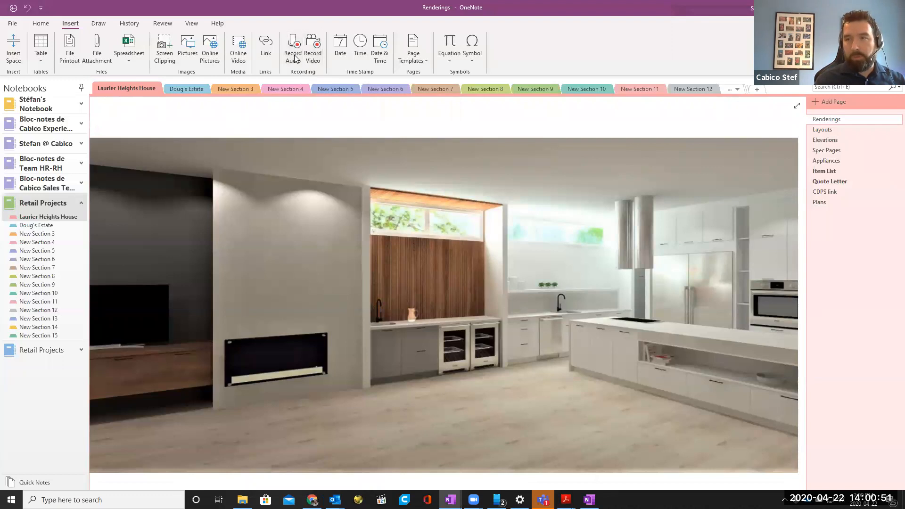
Add a page to the Laurier Heights House section titled "Client meeting April 34th".
{"action": "scroll", "coordinate": [429, 187], "scroll_direction": "up", "scroll_amount": 2}
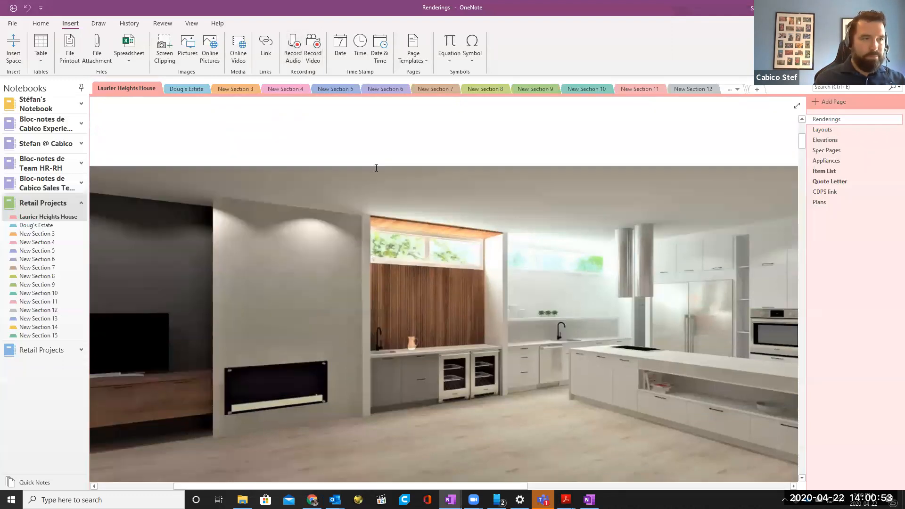
{"action": "left_click", "coordinate": [827, 204]}
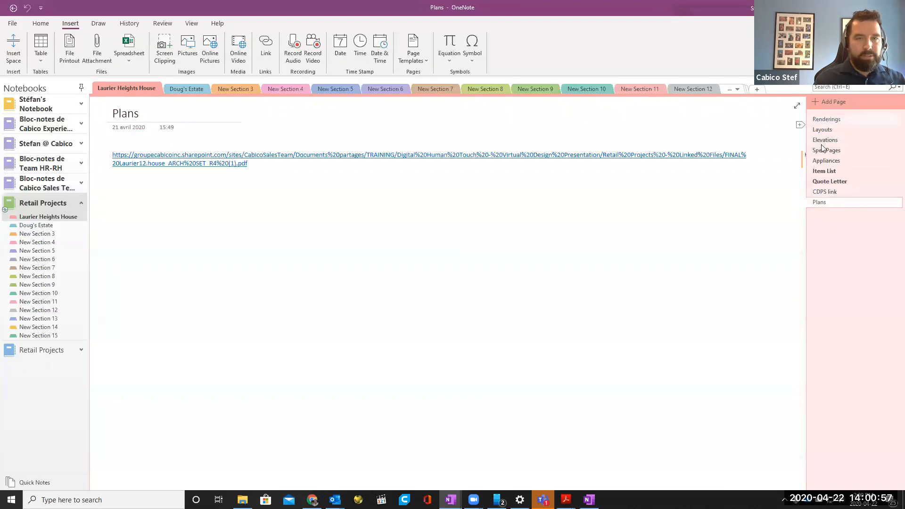
{"action": "left_click", "coordinate": [817, 104]}
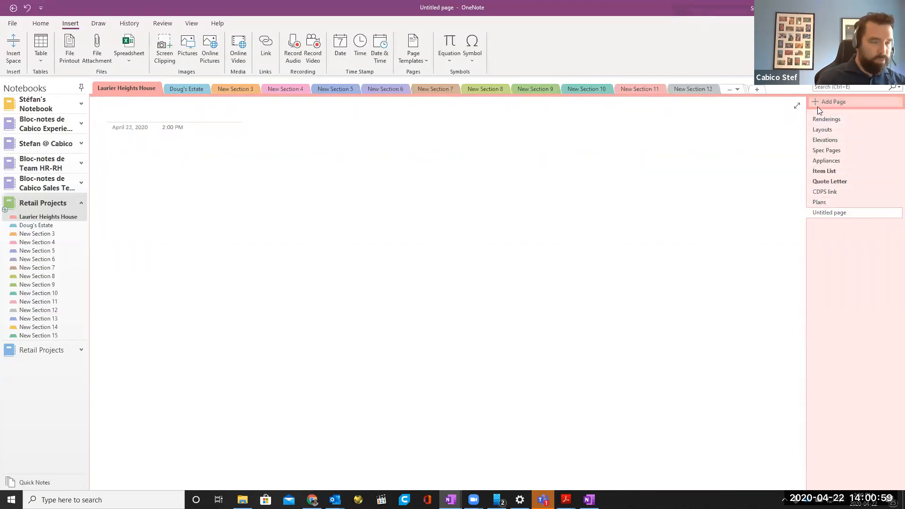
{"action": "type", "text": "Co"}
{"action": "key", "text": "BackSpace"}
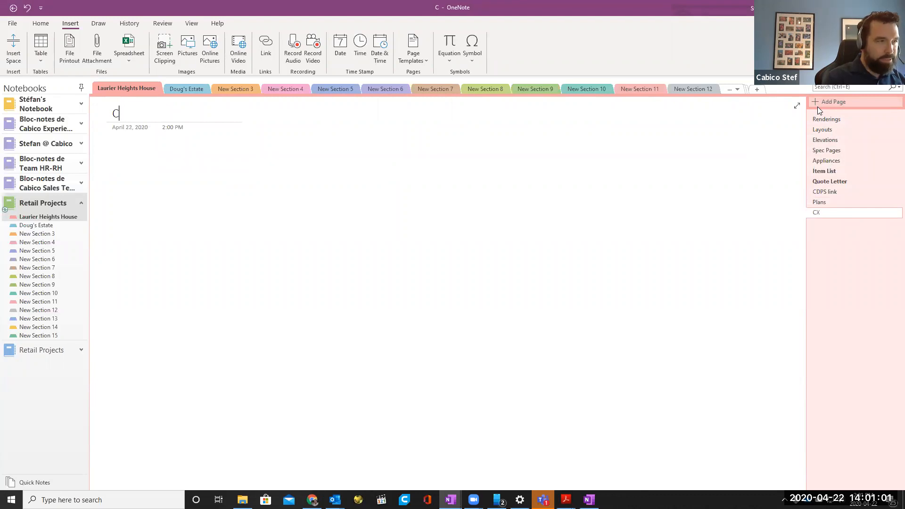
{"action": "type", "text": "lient mee"}
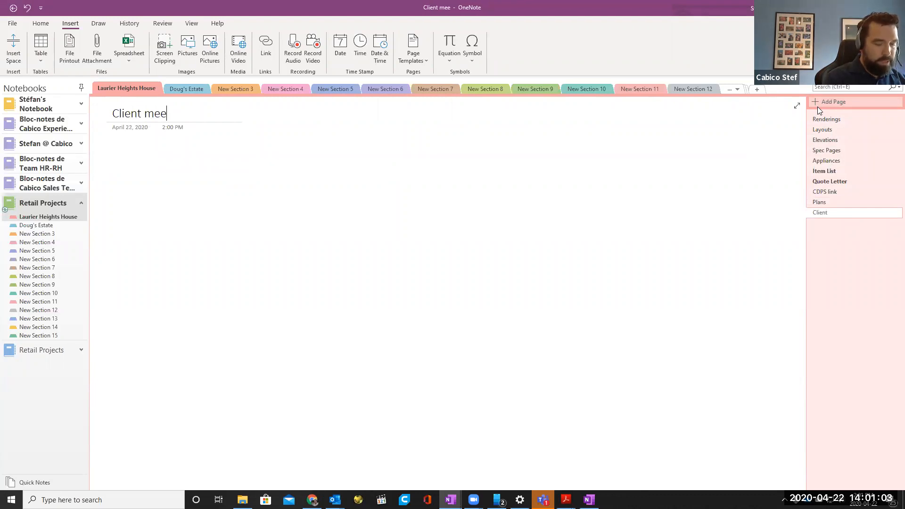
{"action": "type", "text": "ting Apri"}
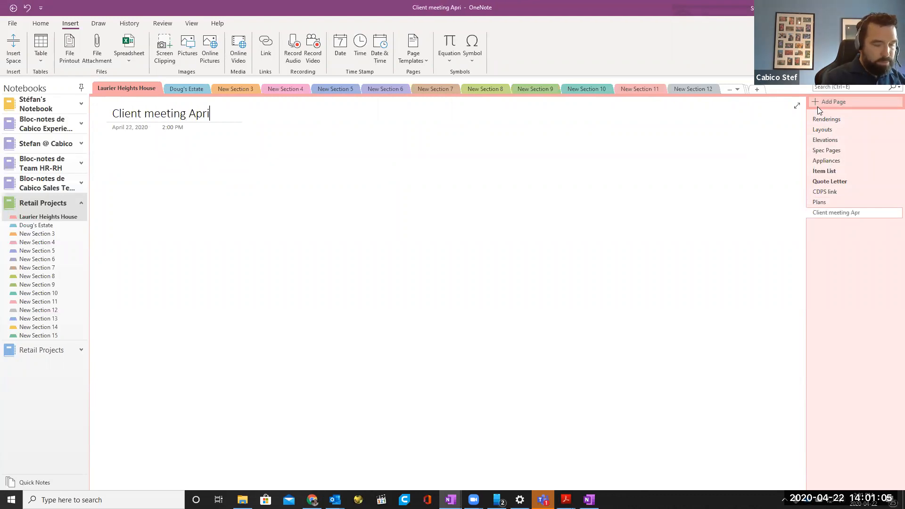
{"action": "type", "text": "l 34th"}
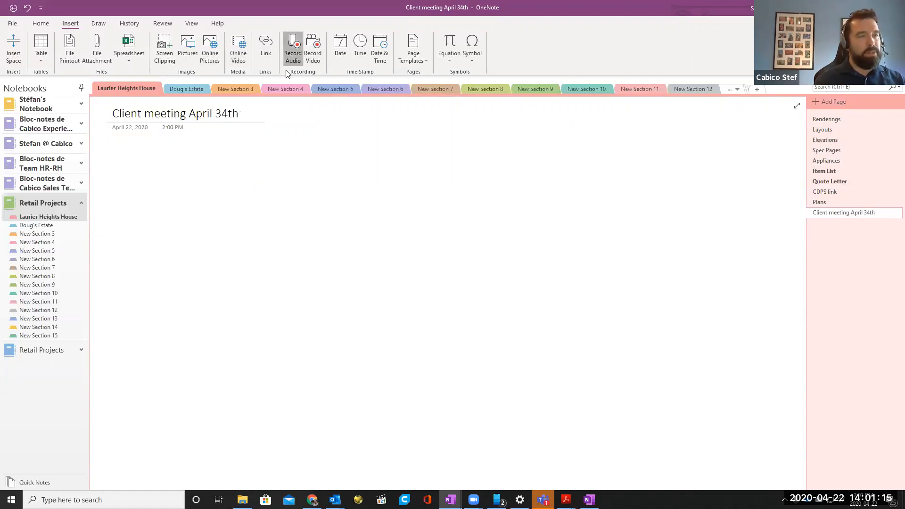
Record audio on the meeting page while noting "This is interesting" and "2nd intersting thing" on separate lines, and stop the recording.
{"action": "left_click", "coordinate": [293, 48]}
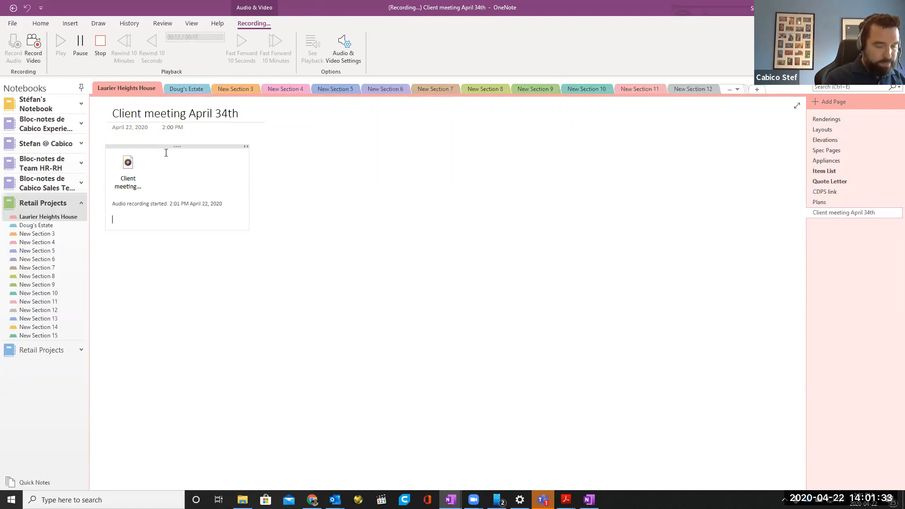
{"action": "type", "text": "This is interesting"}
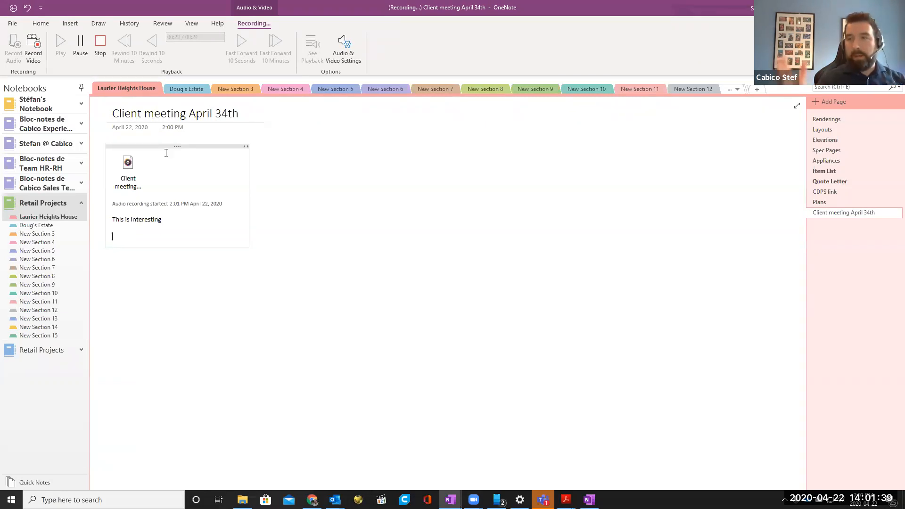
{"action": "key", "text": "Return"}
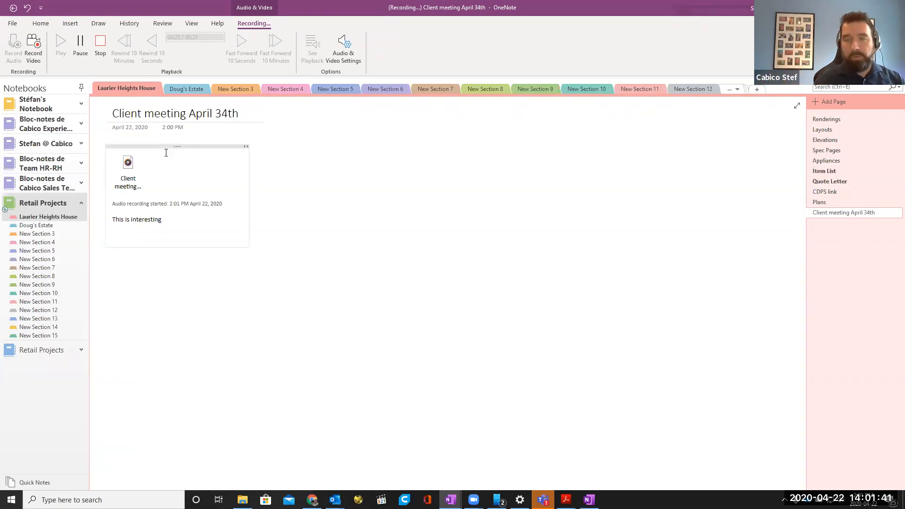
{"action": "type", "text": "2nd intersting thing"}
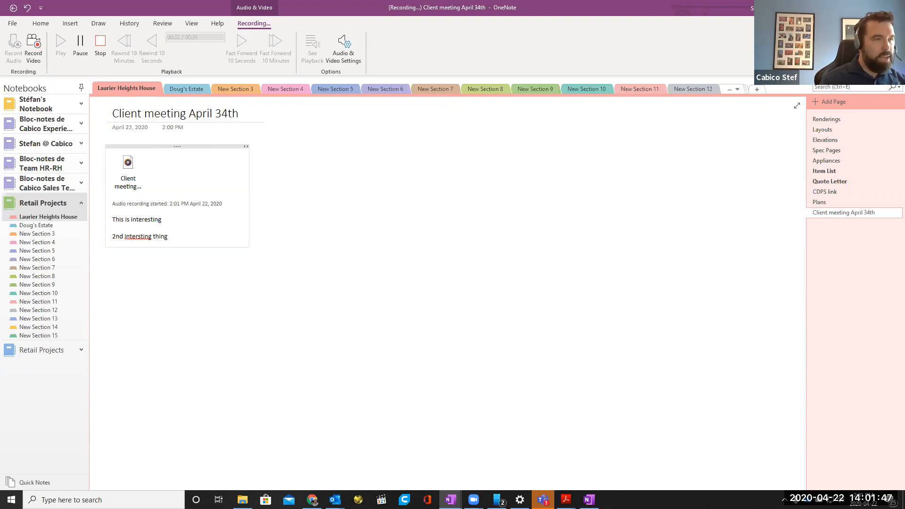
{"action": "left_click", "coordinate": [100, 47]}
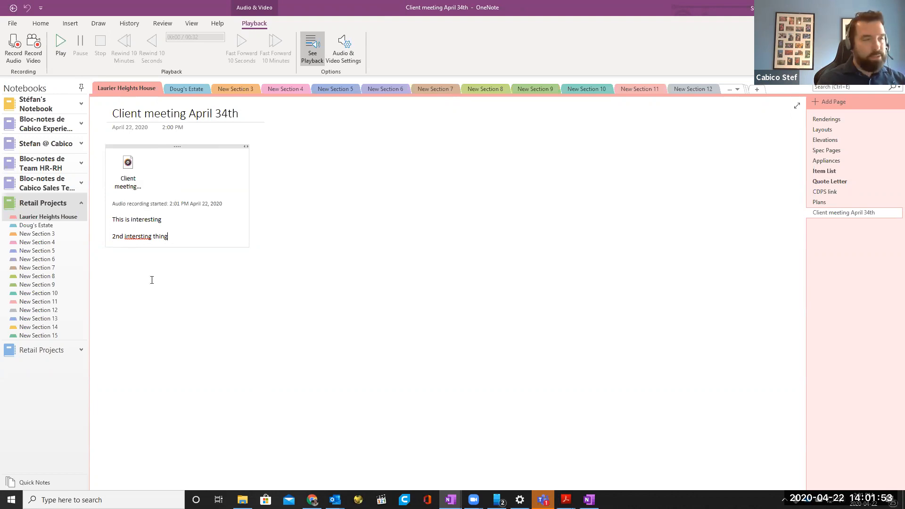
{"action": "mouse_move", "coordinate": [128, 237]}
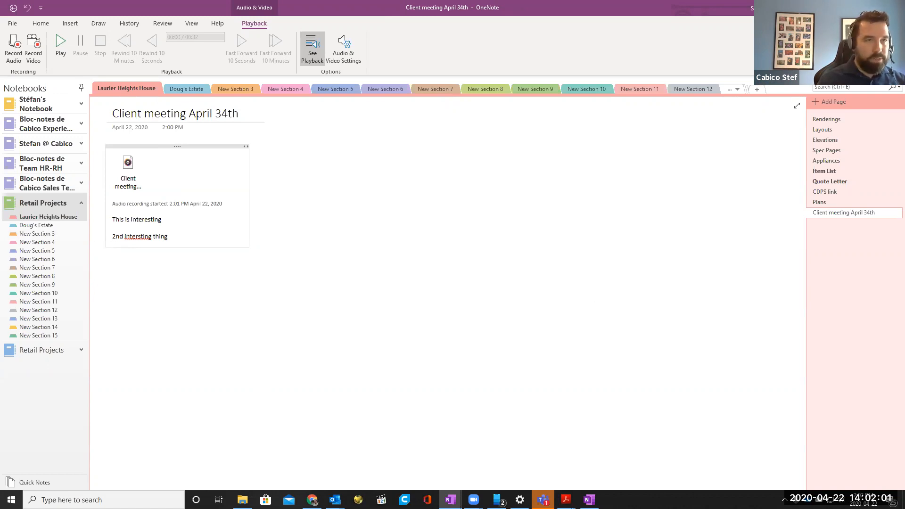
{"action": "left_click", "coordinate": [337, 419]}
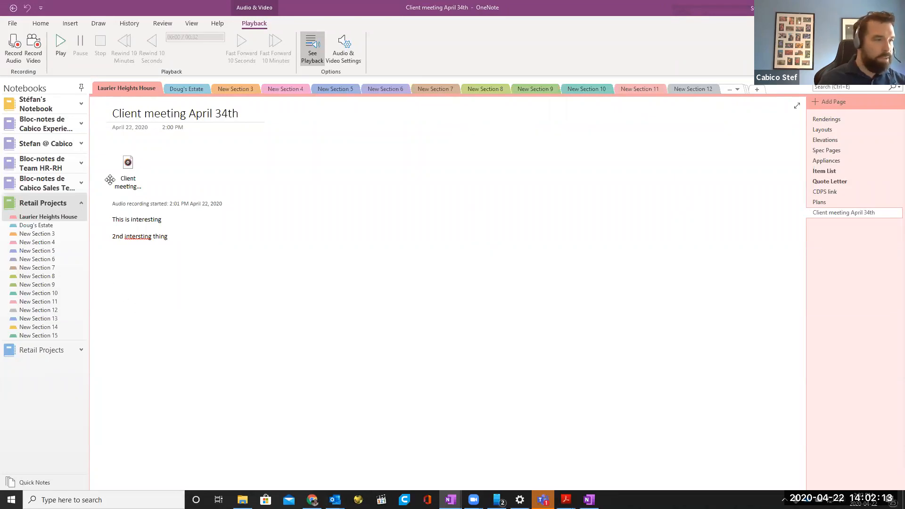
Play back the recording from the note "2nd intersting thing" on the client meeting page, and stop the playback.
{"action": "left_click", "coordinate": [95, 236]}
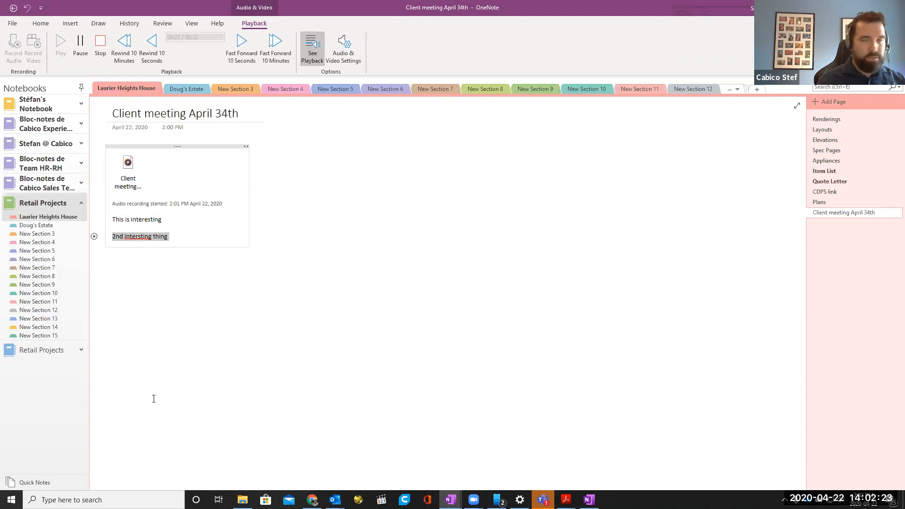
{"action": "left_click", "coordinate": [100, 43]}
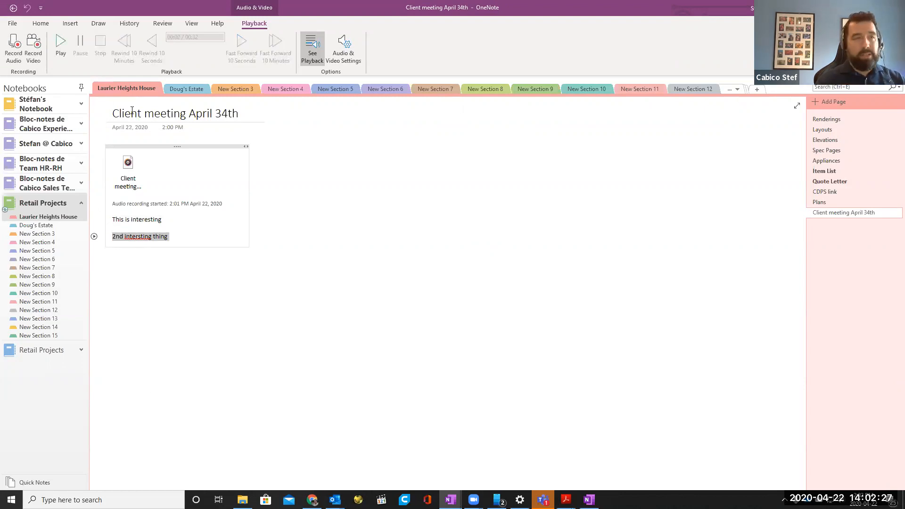
Review the audio and video recording options, and close them without changing anything.
{"action": "left_click", "coordinate": [358, 54]}
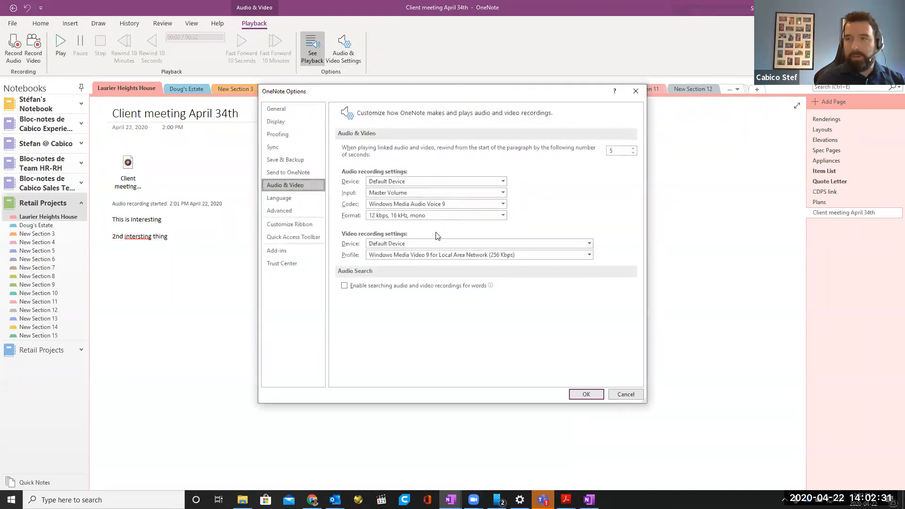
{"action": "left_click", "coordinate": [635, 91]}
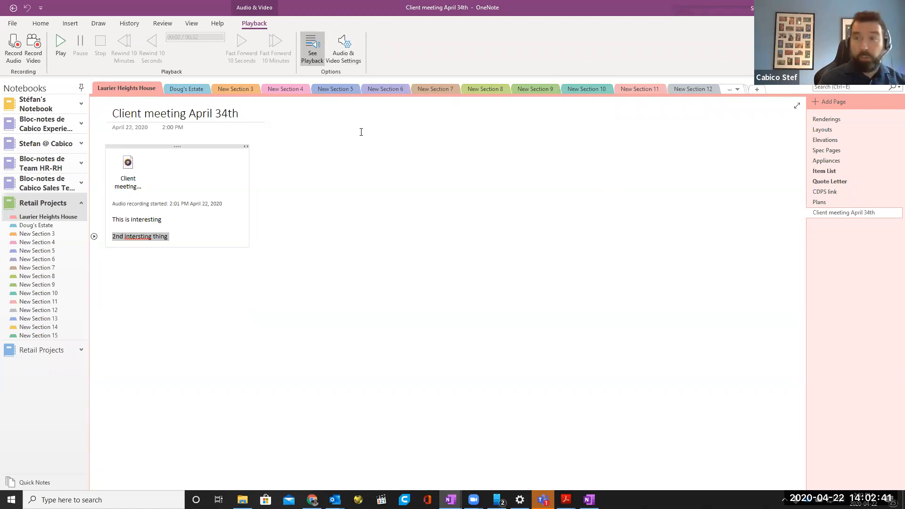
{"action": "left_click", "coordinate": [317, 288]}
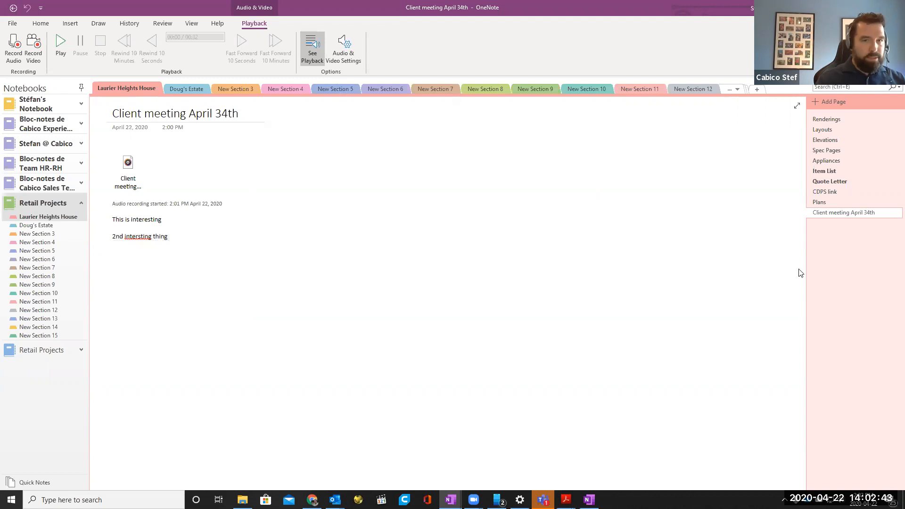
Delete the "Client meeting April 34th" page from the Laurier Heights House section.
{"action": "right_click", "coordinate": [839, 214]}
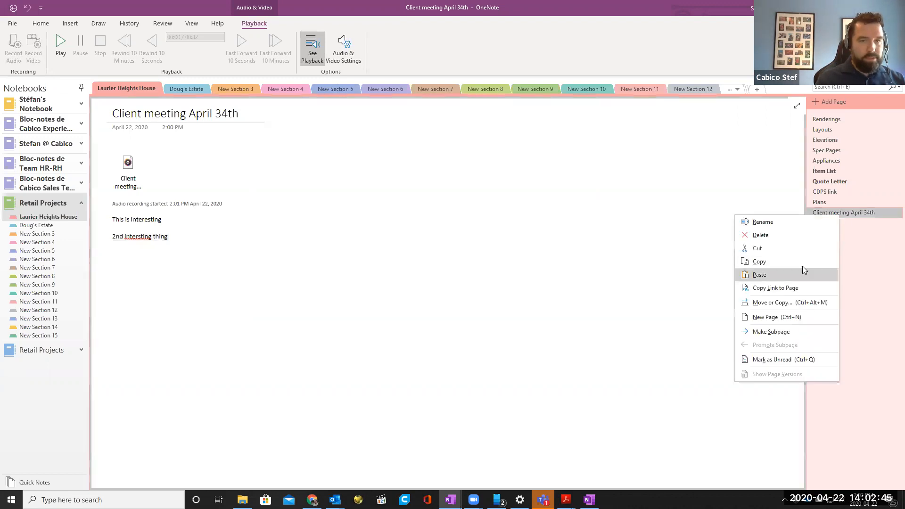
{"action": "left_click", "coordinate": [799, 236]}
Switch to the OneNote guide PDF in Chrome and examine sections 3.3 Print to OneNote and 3.4 Tags.
{"action": "key", "text": "alt+Tab"}
{"action": "key", "text": "Tab"}
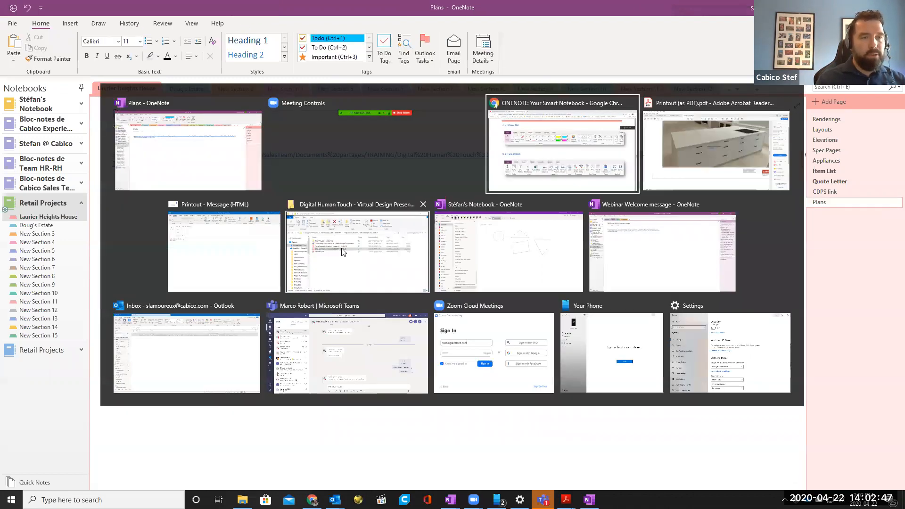
{"action": "scroll", "coordinate": [405, 265], "scroll_direction": "down", "scroll_amount": 10}
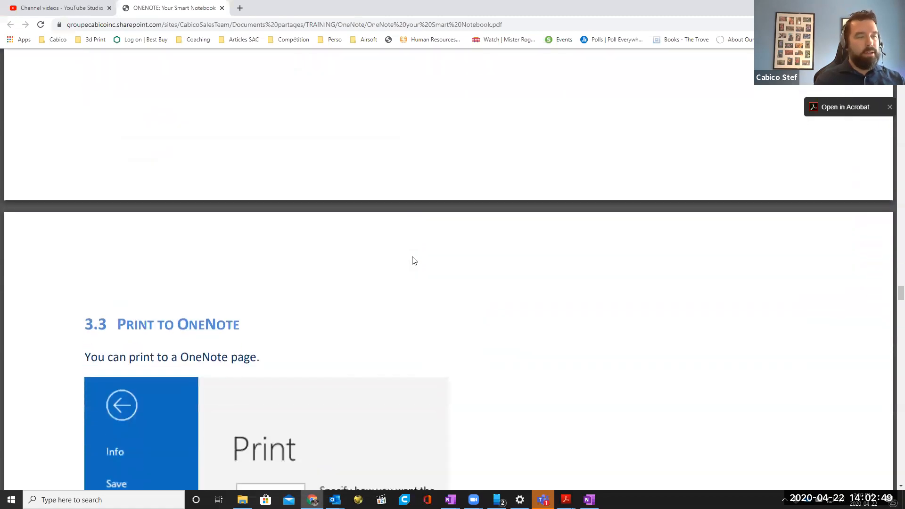
{"action": "scroll", "coordinate": [416, 259], "scroll_direction": "down", "scroll_amount": 3}
{"action": "scroll", "coordinate": [417, 257], "scroll_direction": "down", "scroll_amount": 1}
{"action": "scroll", "coordinate": [419, 257], "scroll_direction": "up", "scroll_amount": 1}
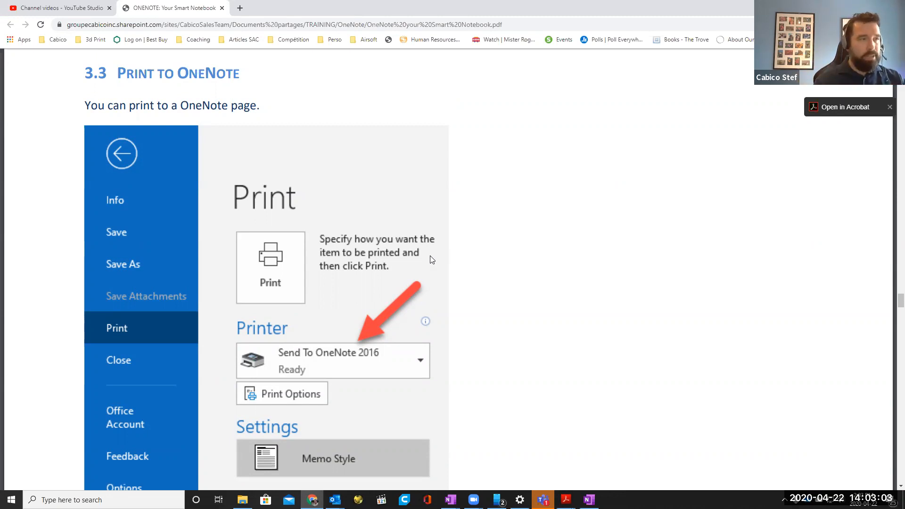
{"action": "scroll", "coordinate": [466, 262], "scroll_direction": "down", "scroll_amount": 3}
{"action": "scroll", "coordinate": [480, 281], "scroll_direction": "down", "scroll_amount": 4}
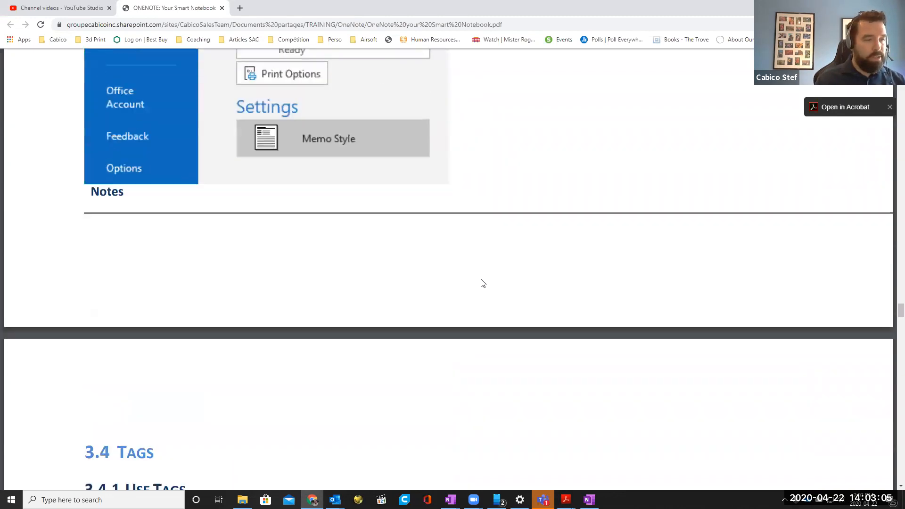
{"action": "scroll", "coordinate": [484, 284], "scroll_direction": "up", "scroll_amount": 9}
{"action": "scroll", "coordinate": [485, 285], "scroll_direction": "down", "scroll_amount": 2}
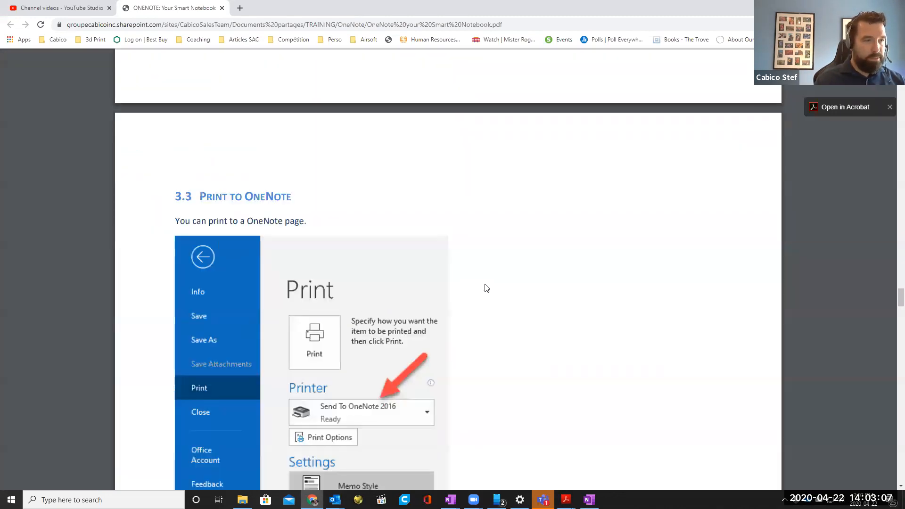
{"action": "scroll", "coordinate": [486, 288], "scroll_direction": "down", "scroll_amount": 5}
{"action": "scroll", "coordinate": [482, 301], "scroll_direction": "up", "scroll_amount": 7}
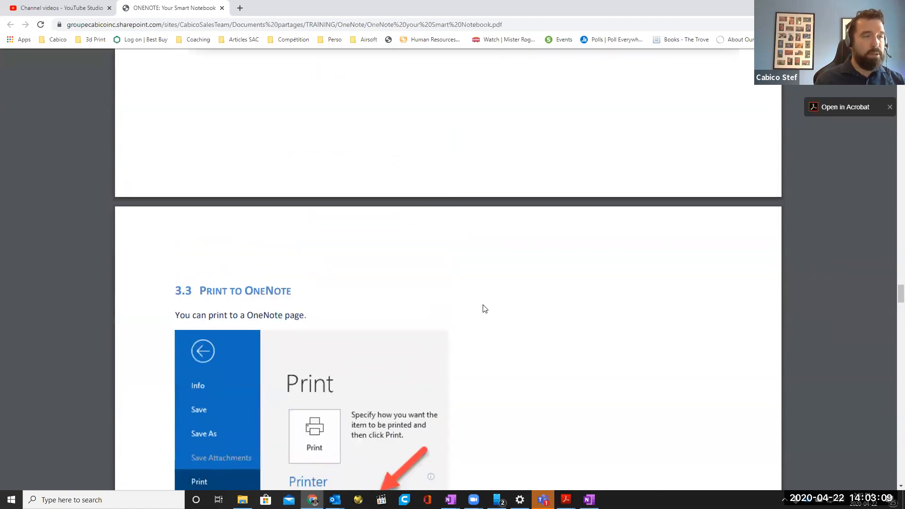
{"action": "scroll", "coordinate": [485, 309], "scroll_direction": "down", "scroll_amount": 3}
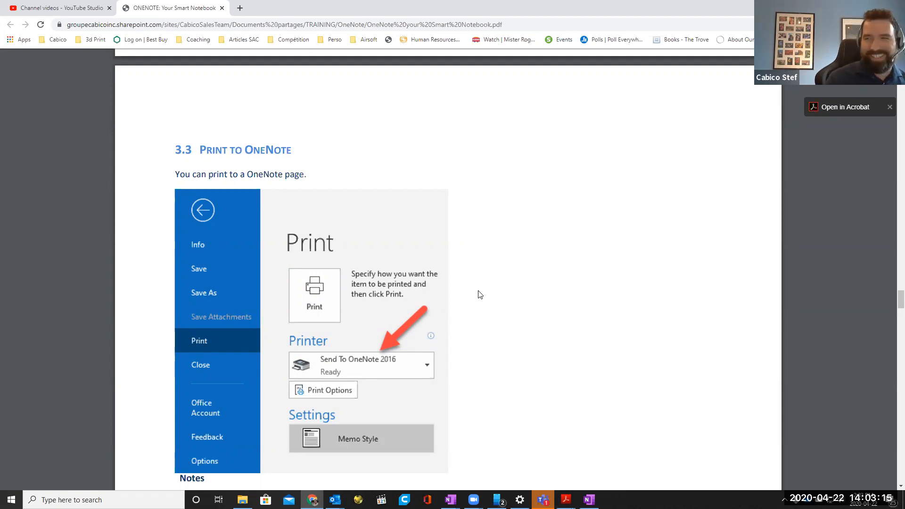
{"action": "scroll", "coordinate": [479, 295], "scroll_direction": "down", "scroll_amount": 10}
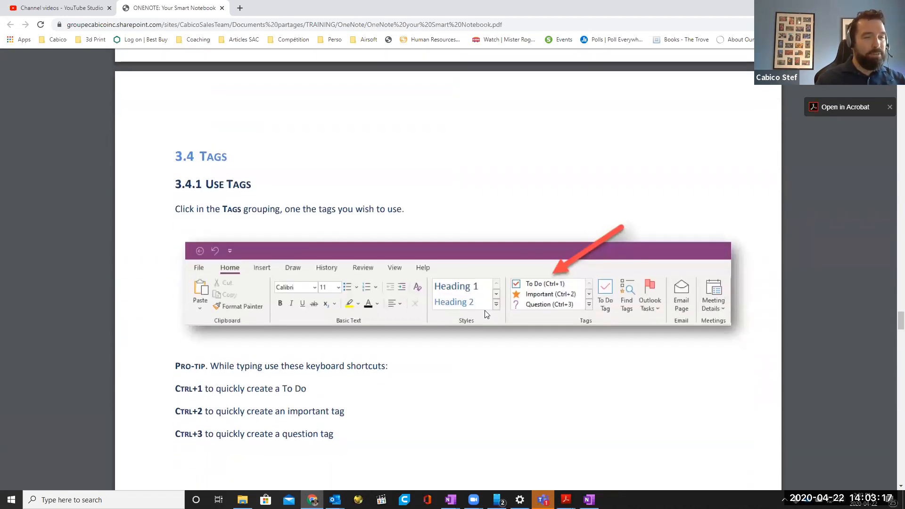
{"action": "scroll", "coordinate": [486, 315], "scroll_direction": "down", "scroll_amount": 1}
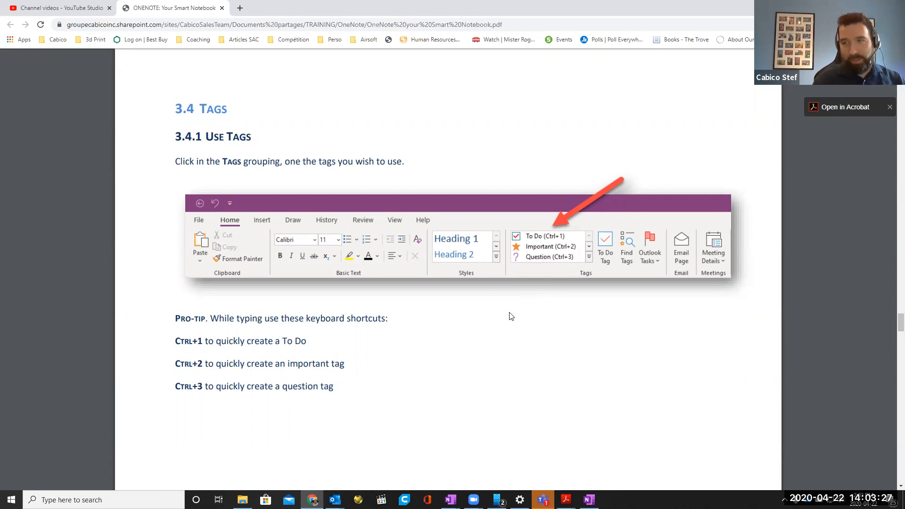
Return to OneNote and delete the custom "Todo" tag from the tag gallery.
{"action": "key", "text": "alt+Tab"}
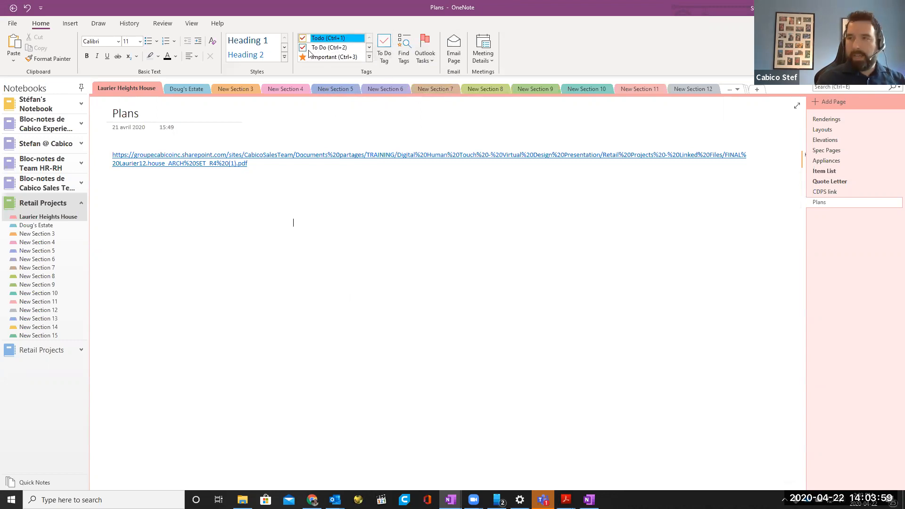
{"action": "right_click", "coordinate": [342, 38]}
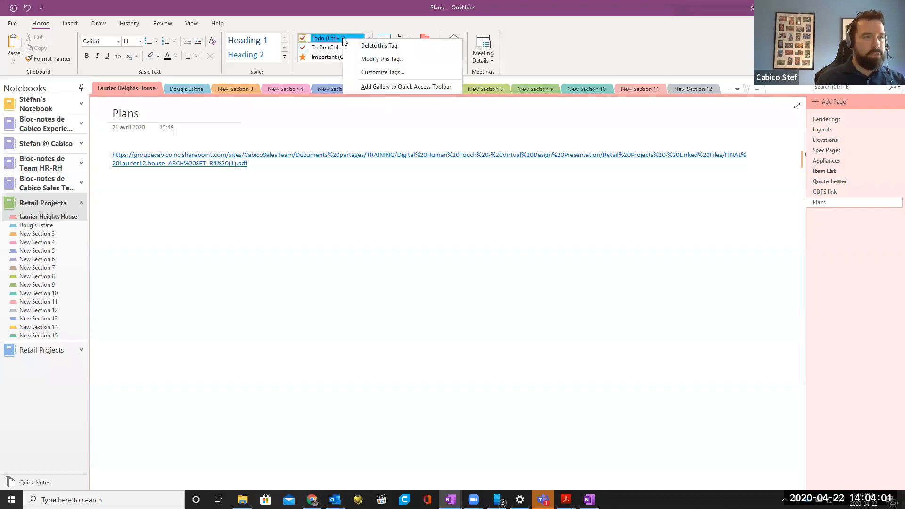
{"action": "left_click", "coordinate": [367, 45]}
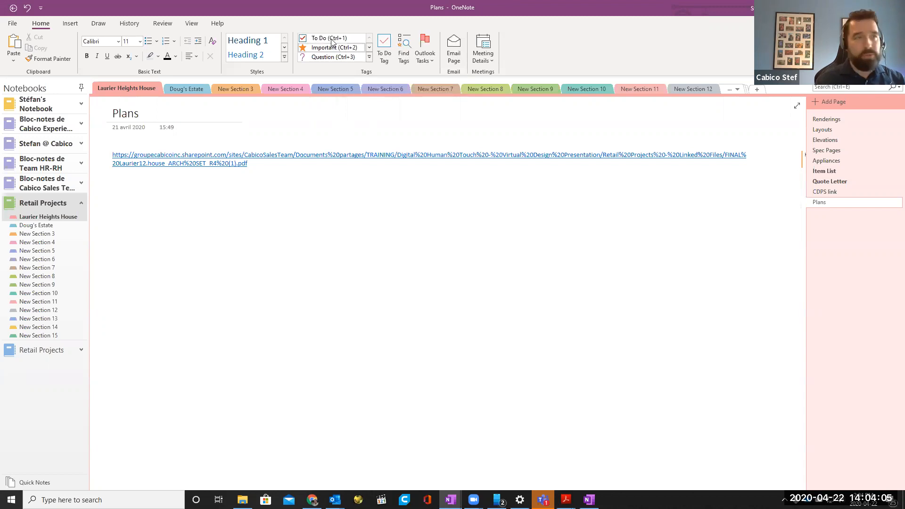
Add a blank page to the Laurier Heights House section below Plans.
{"action": "left_click", "coordinate": [361, 267]}
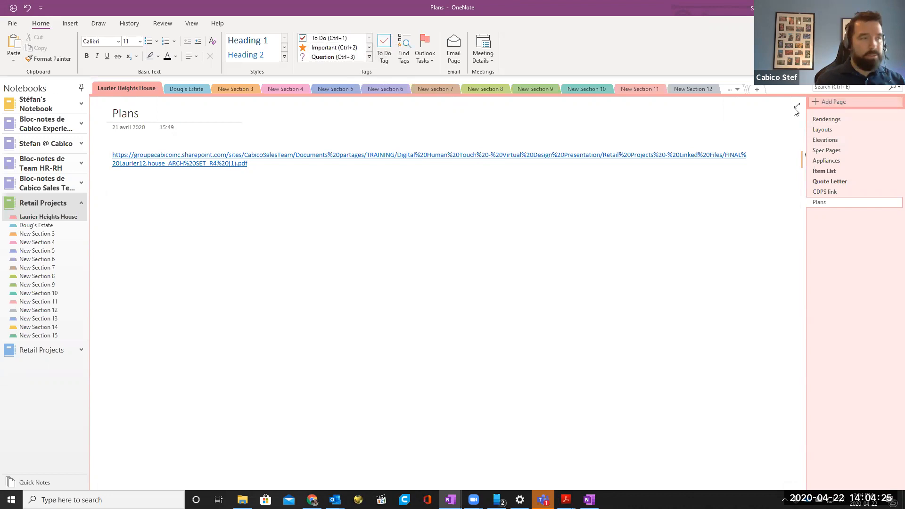
{"action": "key", "text": "ctrl+n"}
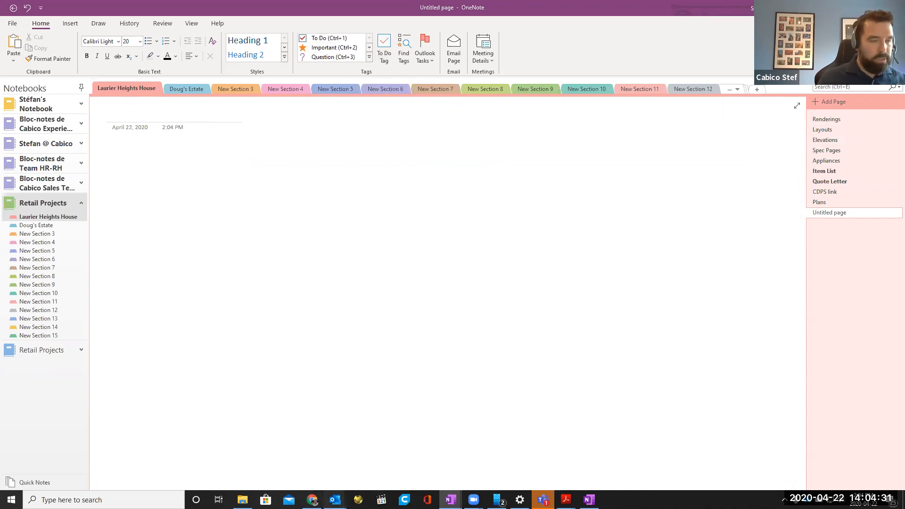
Switch to the Outlook calendar and open the "OneNote: Your Smart Notebook" appointment on Wednesday, April 22.
{"action": "mouse_move", "coordinate": [335, 499]}
{"action": "left_click", "coordinate": [298, 473]}
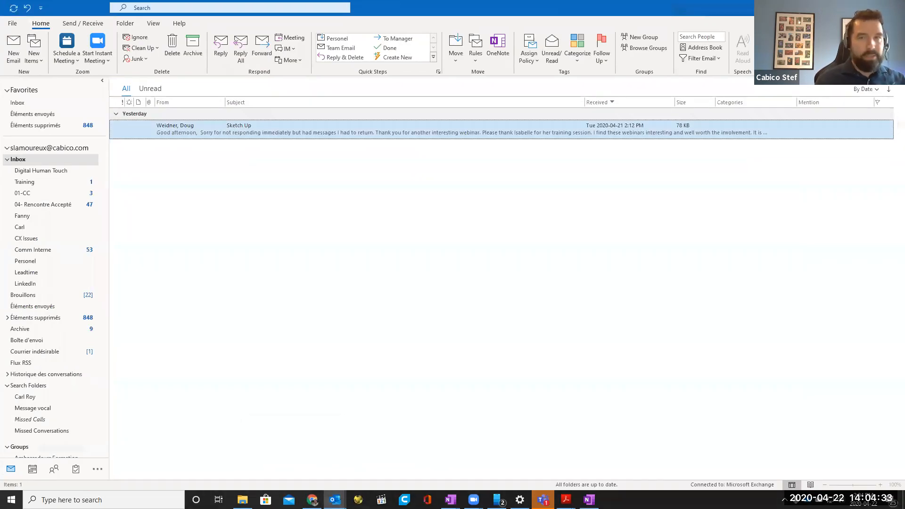
{"action": "left_click", "coordinate": [31, 469]}
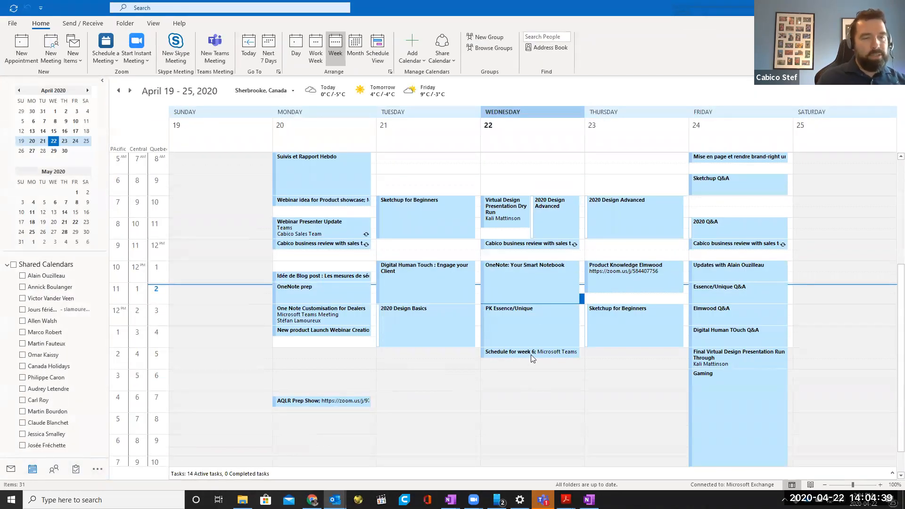
{"action": "double_click", "coordinate": [514, 278]}
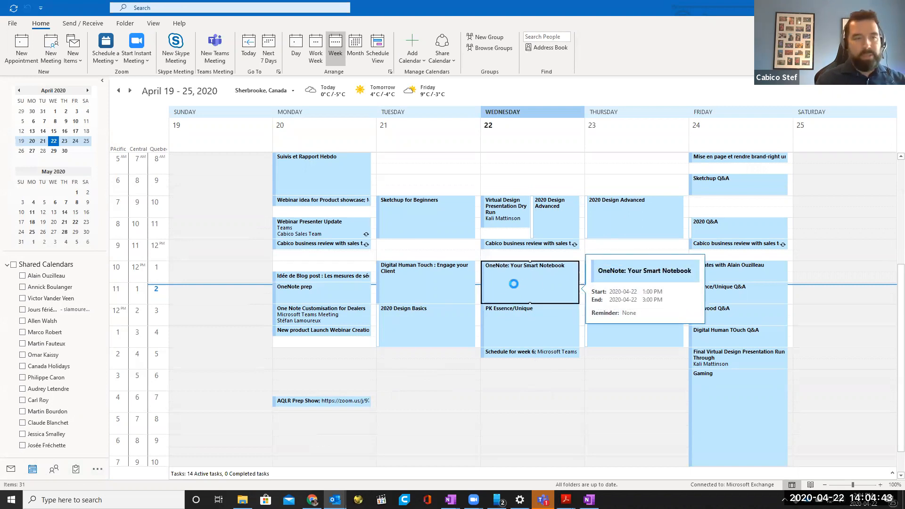
Turn the appointment into a meeting and add two colleagues as required attendees.
{"action": "left_click", "coordinate": [239, 52]}
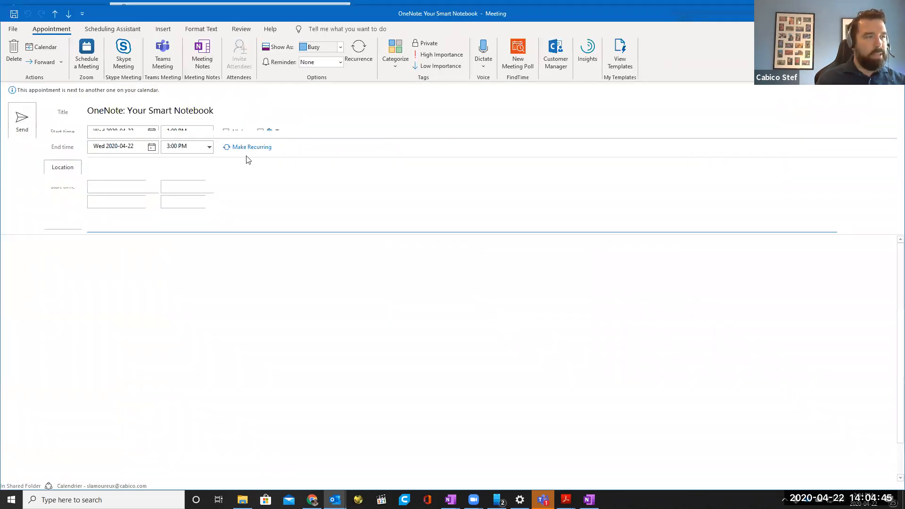
{"action": "type", "text": "kal"}
{"action": "key", "text": "Return"}
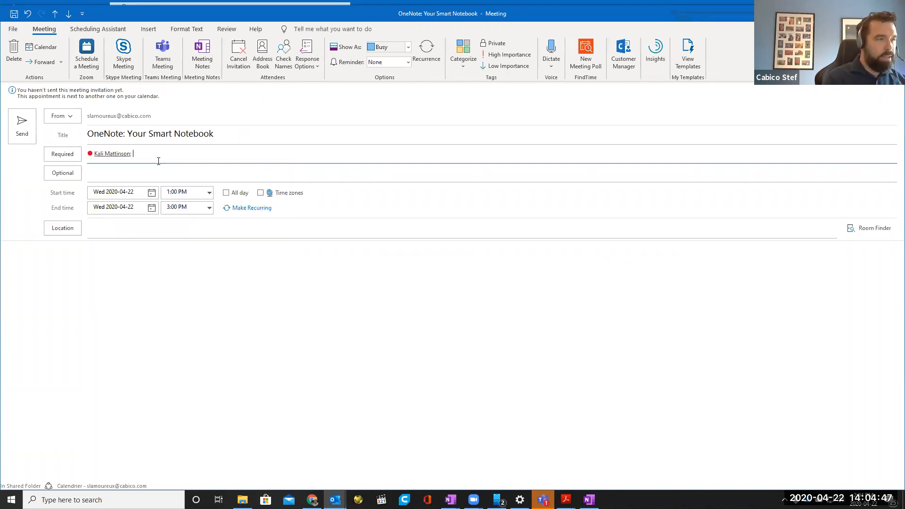
{"action": "type", "text": "jes"}
{"action": "key", "text": "Return"}
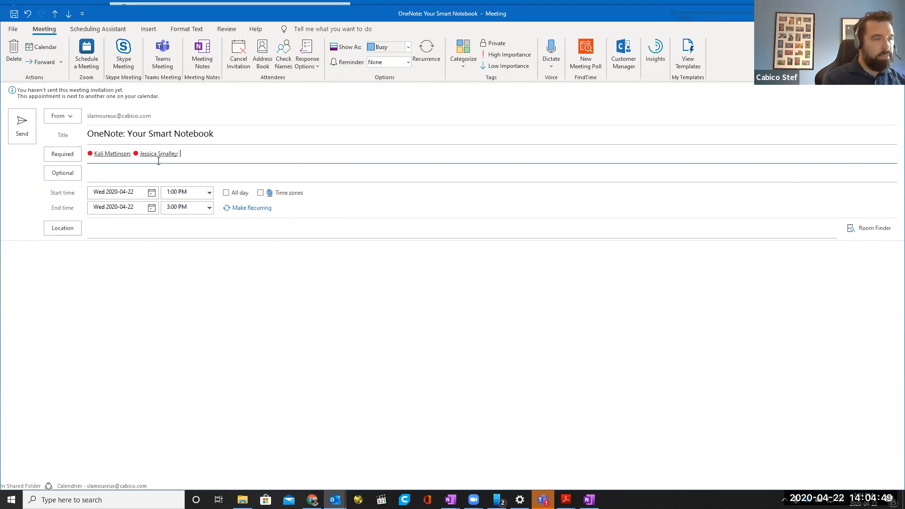
Add a Zoom meeting to the invitation with the meeting password requirement turned off.
{"action": "left_click", "coordinate": [111, 232]}
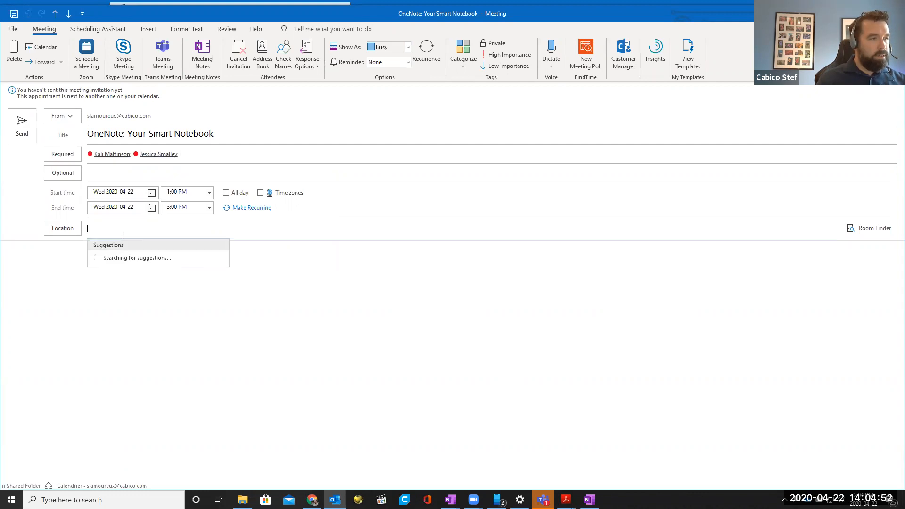
{"action": "left_click", "coordinate": [86, 46]}
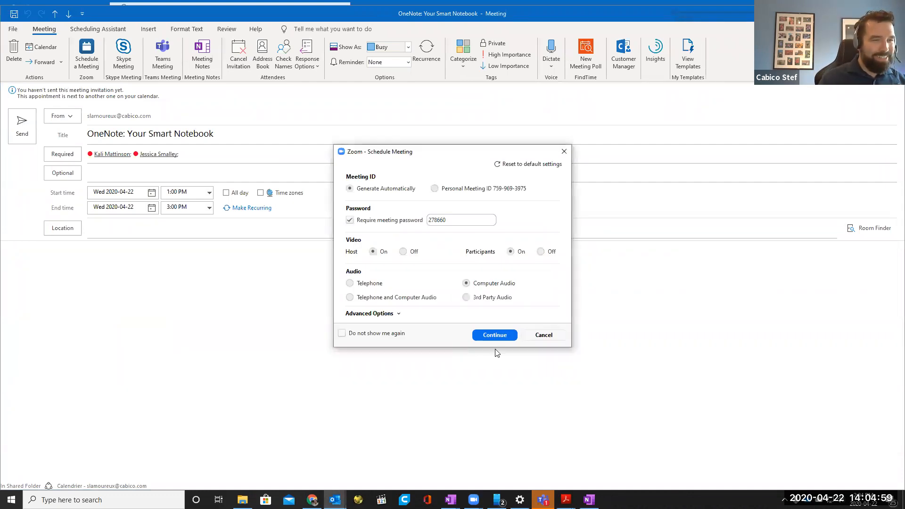
{"action": "left_click", "coordinate": [391, 220]}
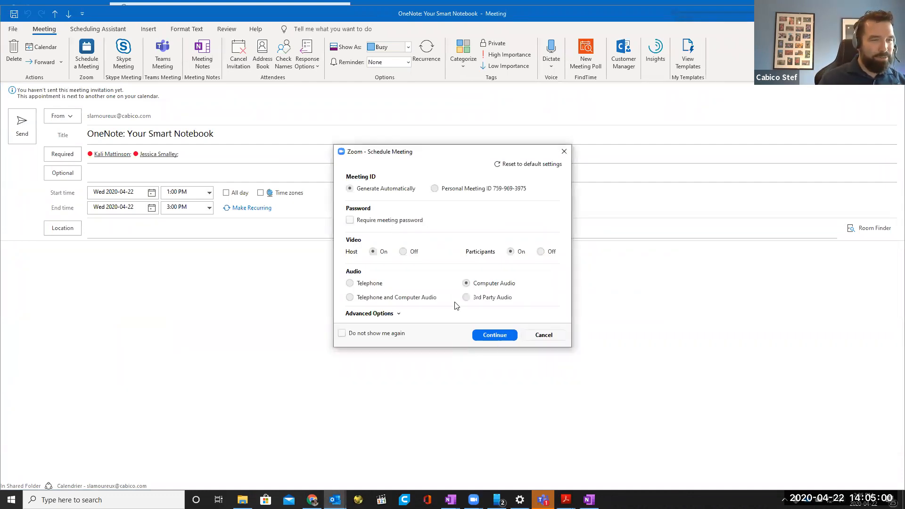
{"action": "left_click", "coordinate": [491, 335]}
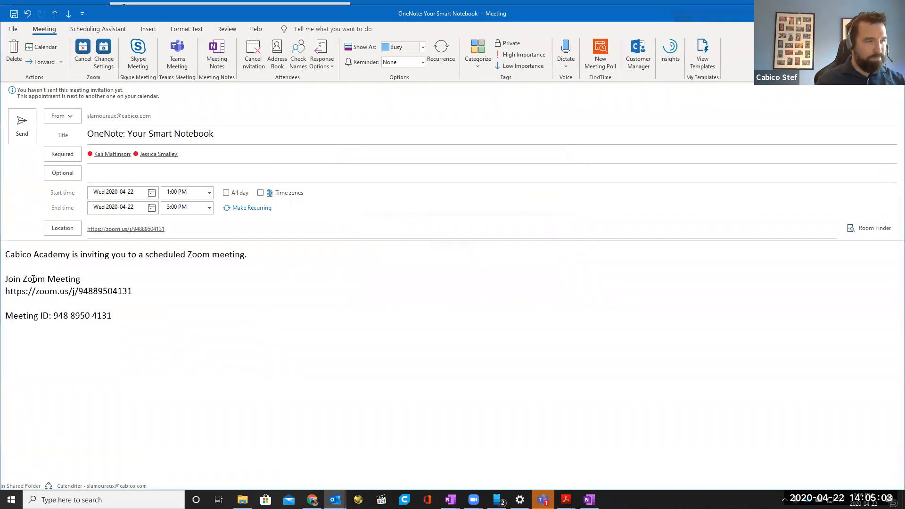
Write "Let's go over the renderings and samples" above the Zoom details in the invitation body, and send the meeting invitation.
{"action": "key", "text": "Return"}
{"action": "key", "text": "Return"}
{"action": "key", "text": "Up"}
{"action": "type", "text": "L"}
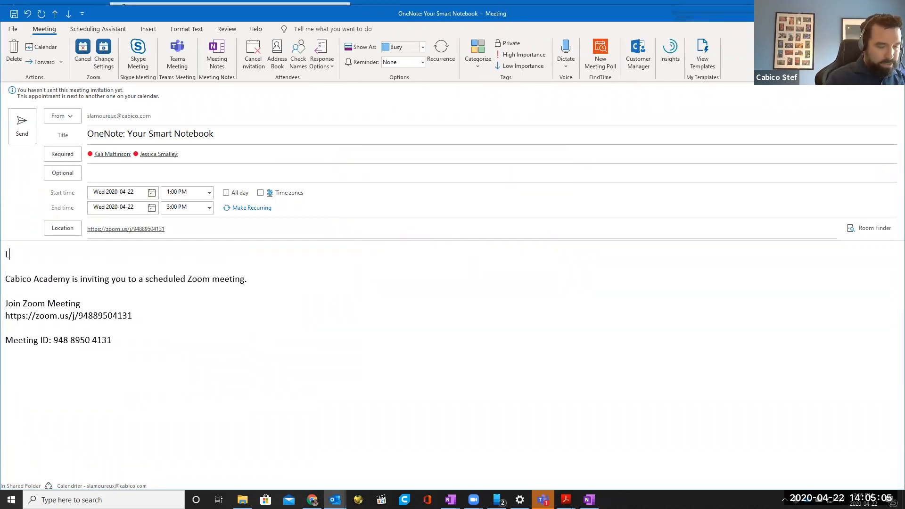
{"action": "type", "text": "etr's go over t"}
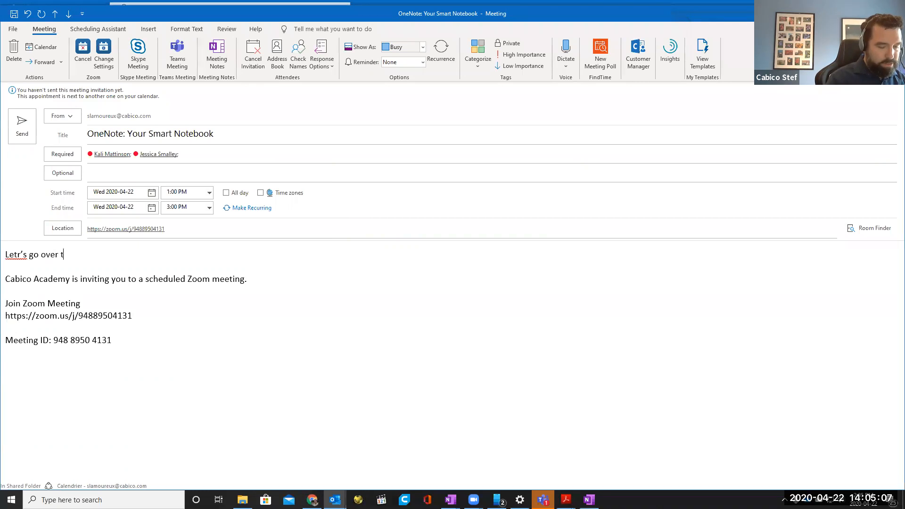
{"action": "type", "text": "he renderings and samples"}
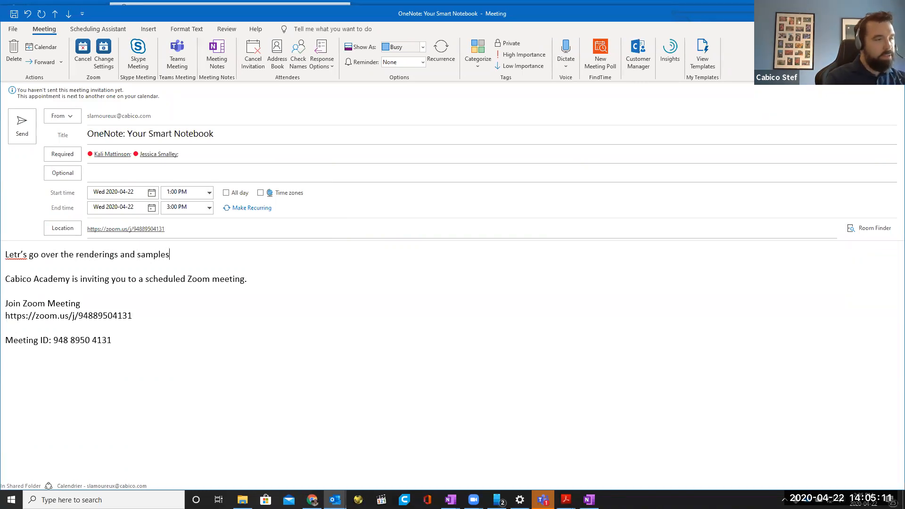
{"action": "key", "text": "Left"}
{"action": "key", "text": "Left"}
{"action": "key", "text": "Left"}
{"action": "key", "text": "Left"}
{"action": "key", "text": "Left"}
{"action": "key", "text": "Left"}
{"action": "key", "text": "Left"}
{"action": "key", "text": "Left"}
{"action": "key", "text": "Left"}
{"action": "key", "text": "Left"}
{"action": "key", "text": "Left"}
{"action": "key", "text": "Left"}
{"action": "key", "text": "Left"}
{"action": "key", "text": "Left"}
{"action": "key", "text": "BackSpace"}
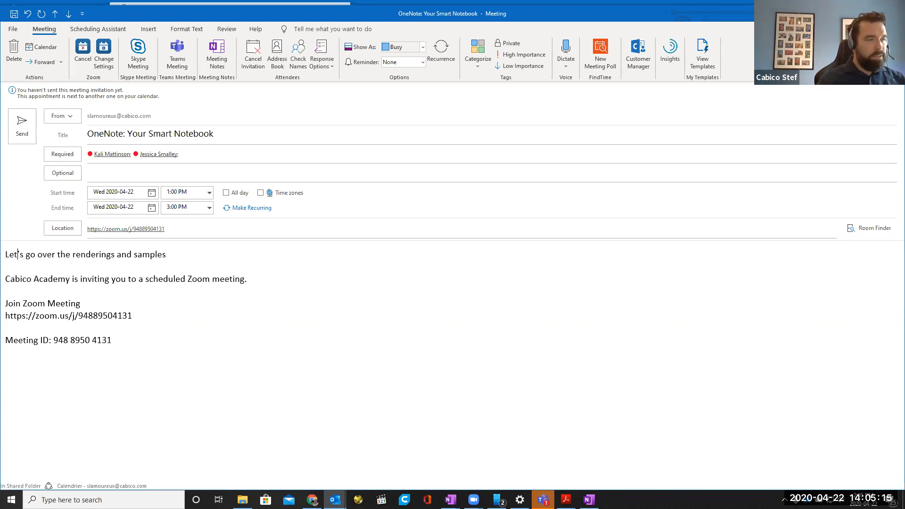
{"action": "left_click", "coordinate": [22, 126]}
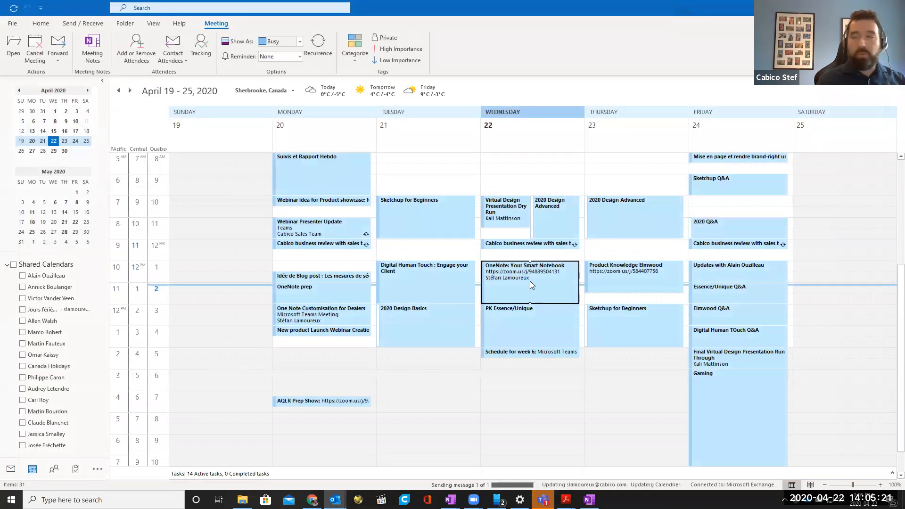
Reopen the "OneNote: Your Smart Notebook" meeting from the calendar and start meeting notes, choosing to take notes on your own.
{"action": "mouse_move", "coordinate": [530, 281]}
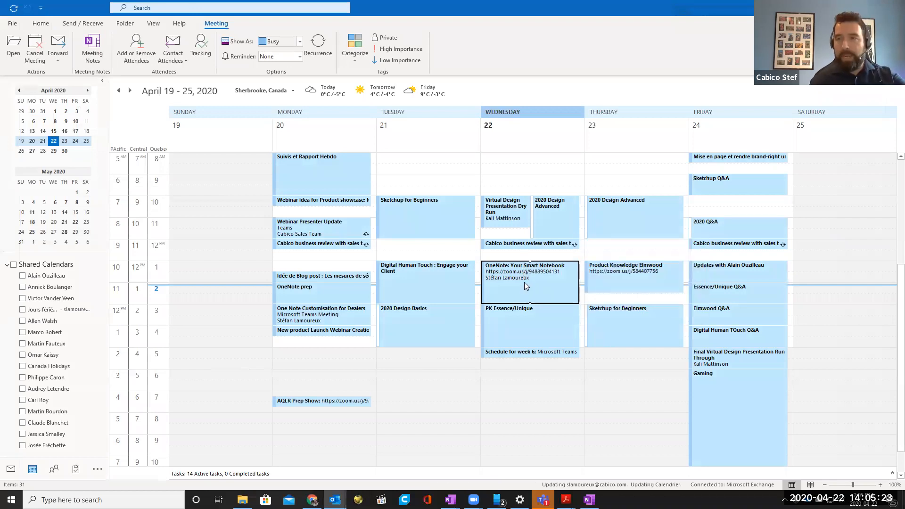
{"action": "double_click", "coordinate": [526, 286]}
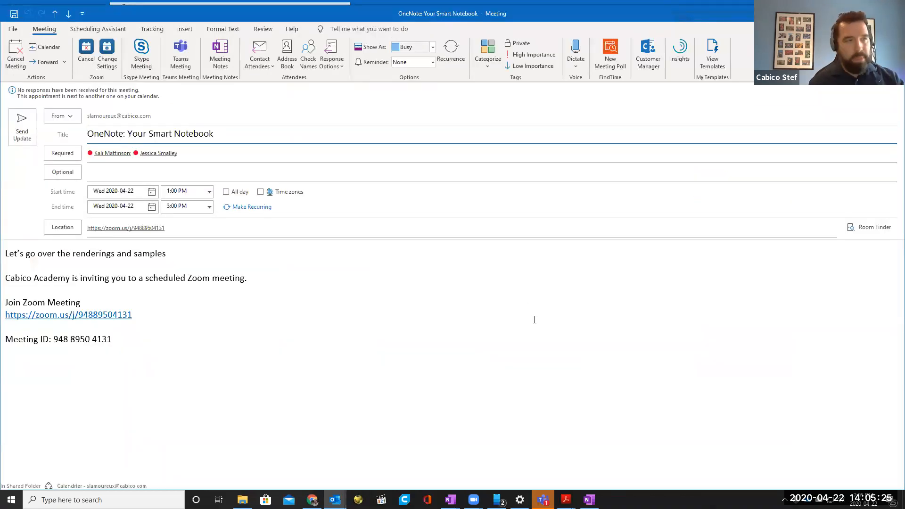
{"action": "left_click", "coordinate": [219, 59]}
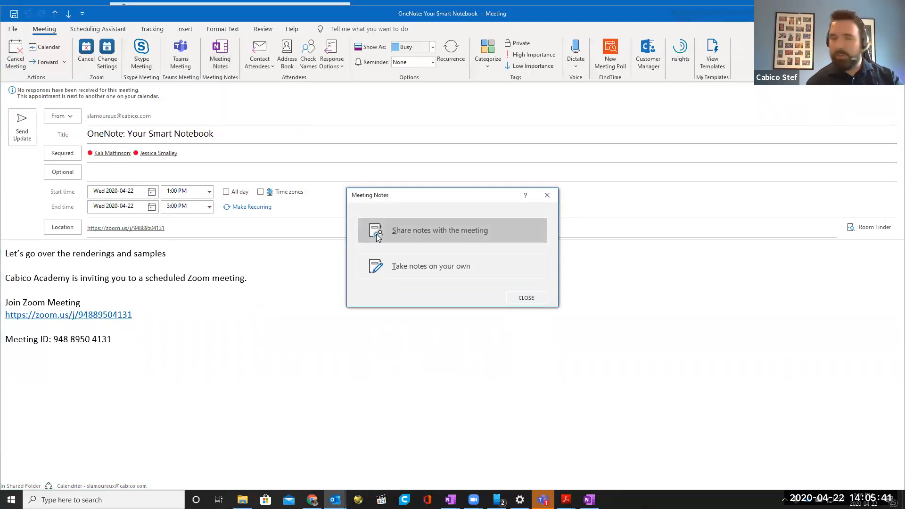
{"action": "left_click", "coordinate": [456, 269]}
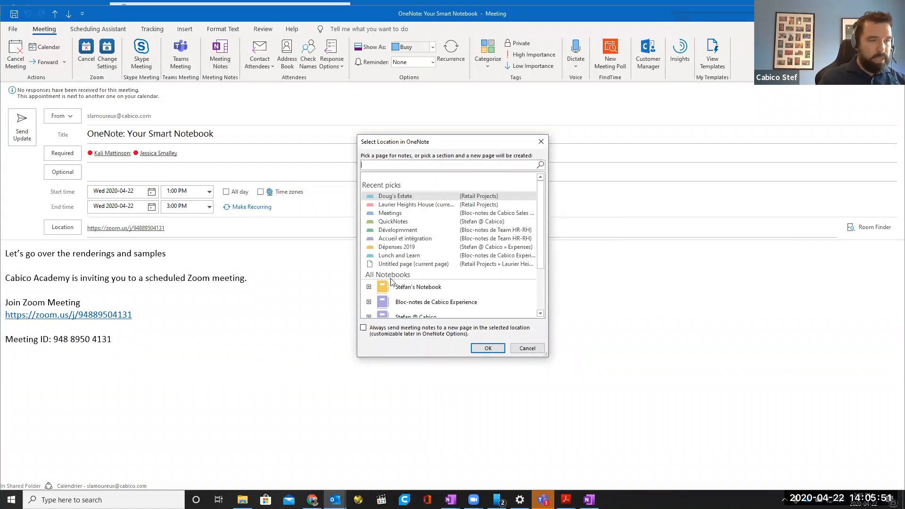
Choose the Doug's Estate section of the Retail Projects notebook as the notes location and create the meeting notes page in OneNote.
{"action": "scroll", "coordinate": [396, 273], "scroll_direction": "down", "scroll_amount": 3}
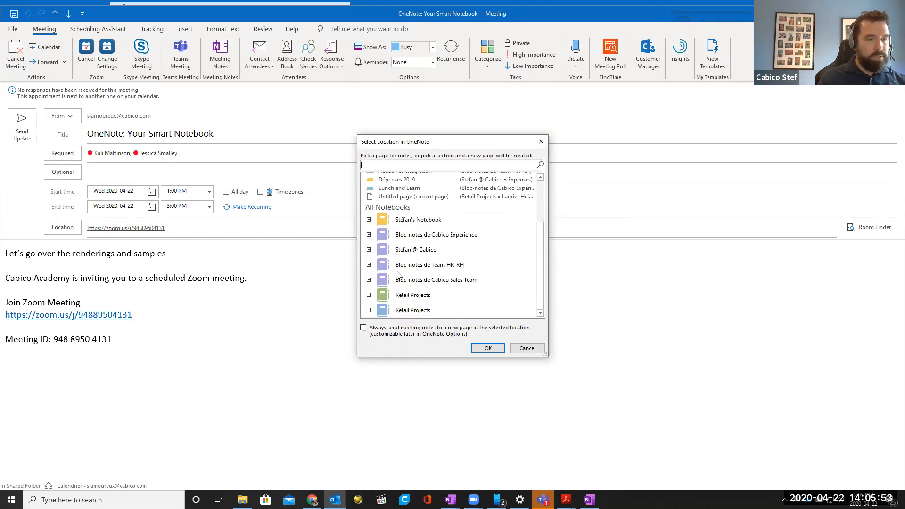
{"action": "left_click", "coordinate": [368, 294]}
{"action": "left_click", "coordinate": [379, 204]}
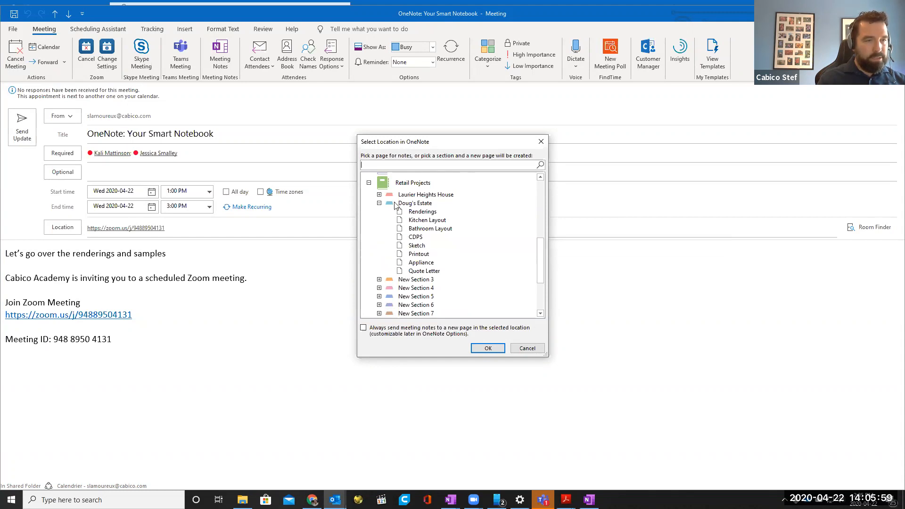
{"action": "left_click", "coordinate": [379, 194]}
{"action": "left_click", "coordinate": [379, 194]}
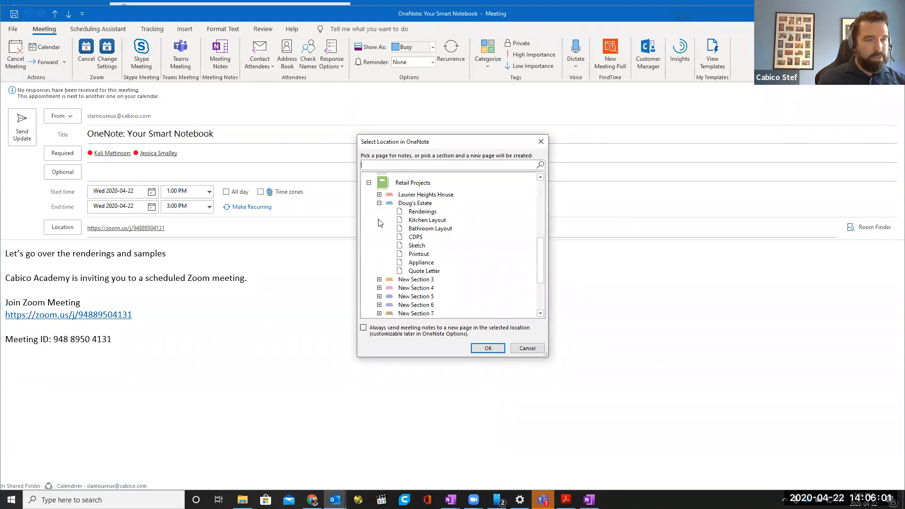
{"action": "left_click", "coordinate": [416, 204]}
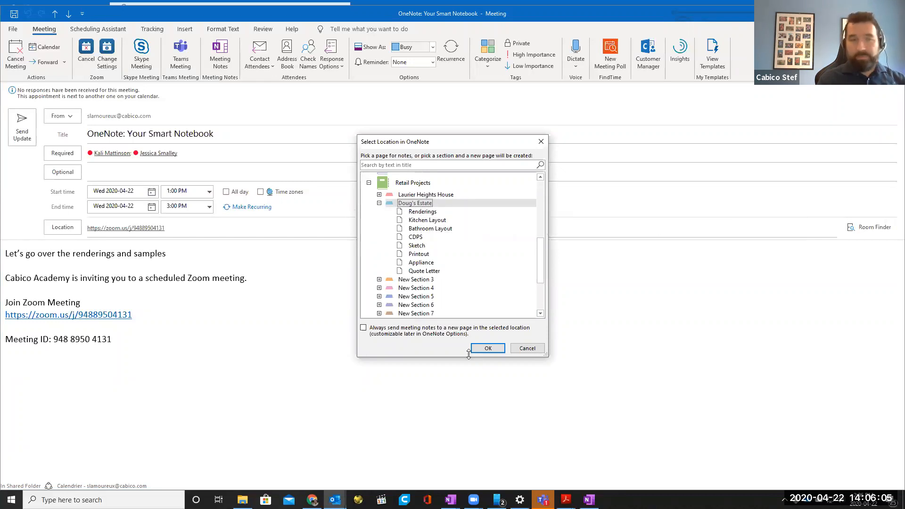
{"action": "scroll", "coordinate": [434, 250], "scroll_direction": "up", "scroll_amount": 10}
{"action": "scroll", "coordinate": [435, 250], "scroll_direction": "up", "scroll_amount": 1}
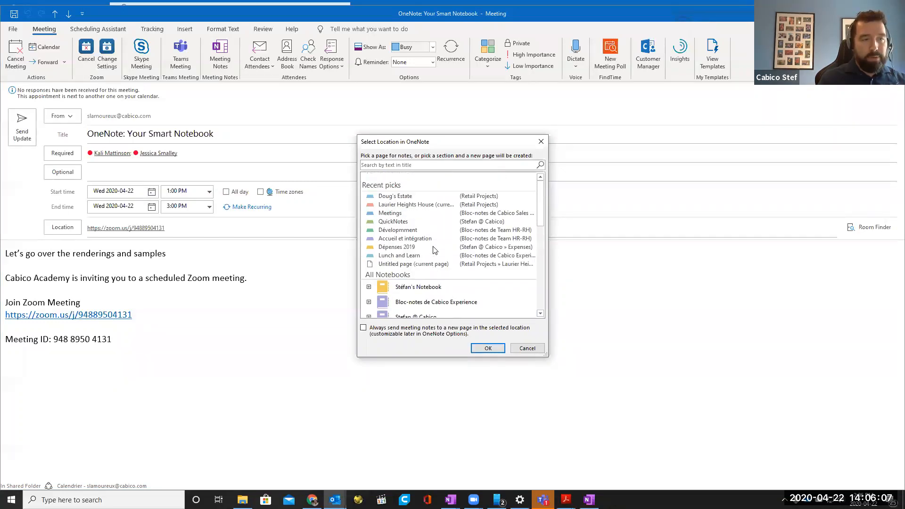
{"action": "left_click", "coordinate": [404, 198]}
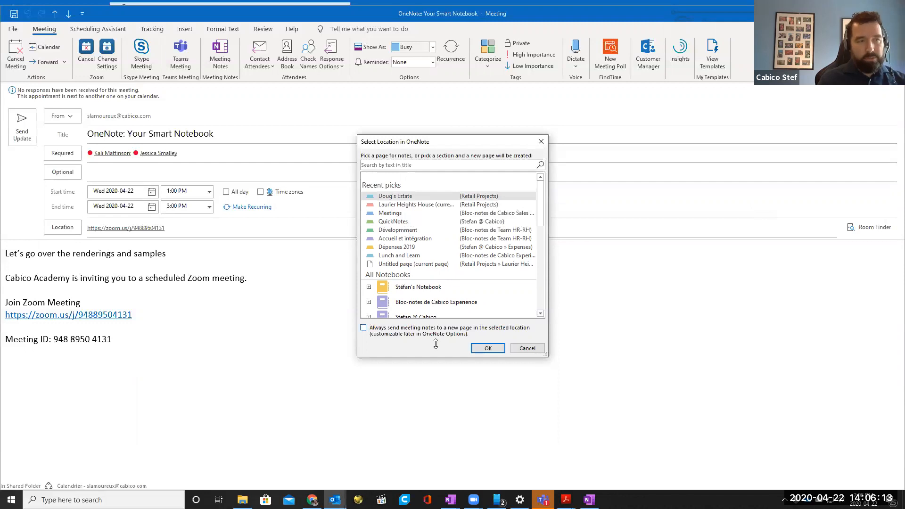
{"action": "left_click", "coordinate": [488, 348]}
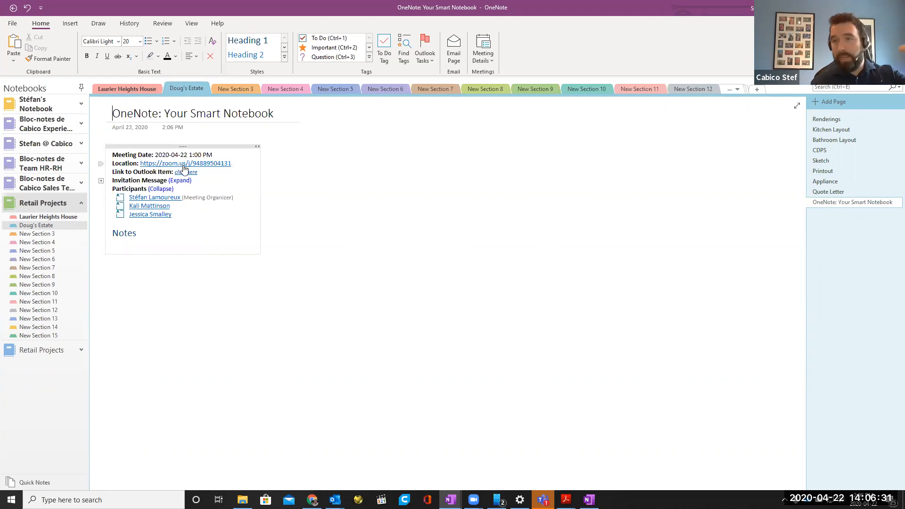
Check off the meeting organizer and the first invited participant, and expand the invitation message to review it before collapsing it again.
{"action": "left_click", "coordinate": [120, 198]}
{"action": "left_click", "coordinate": [121, 208]}
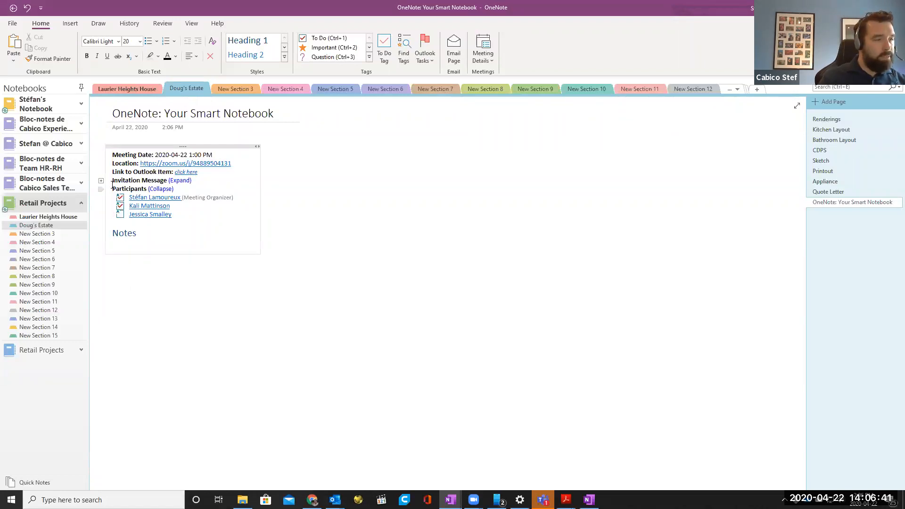
{"action": "left_click", "coordinate": [180, 181]}
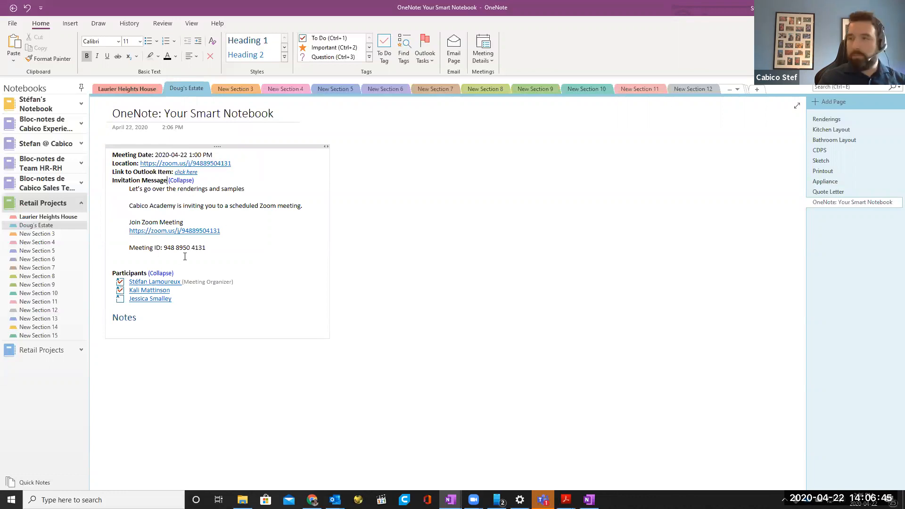
{"action": "left_click", "coordinate": [181, 180]}
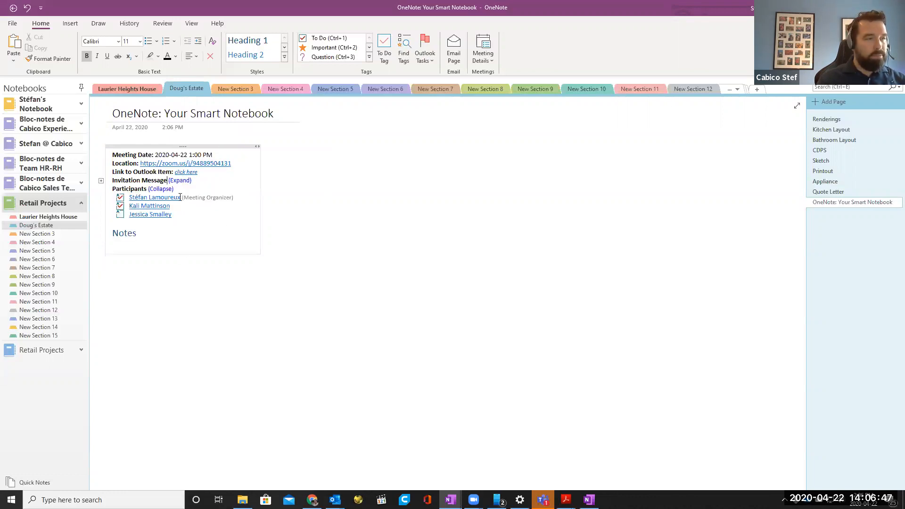
Write "Wants new sample chips for doors (Fenix)" under Notes, tag it as To Do, and try its checkbox on and off.
{"action": "left_click", "coordinate": [130, 251]}
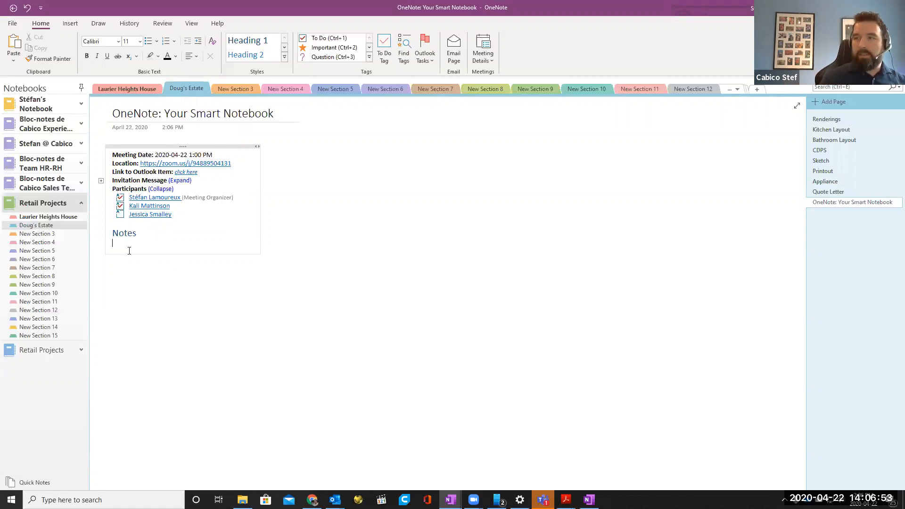
{"action": "key", "text": "Return"}
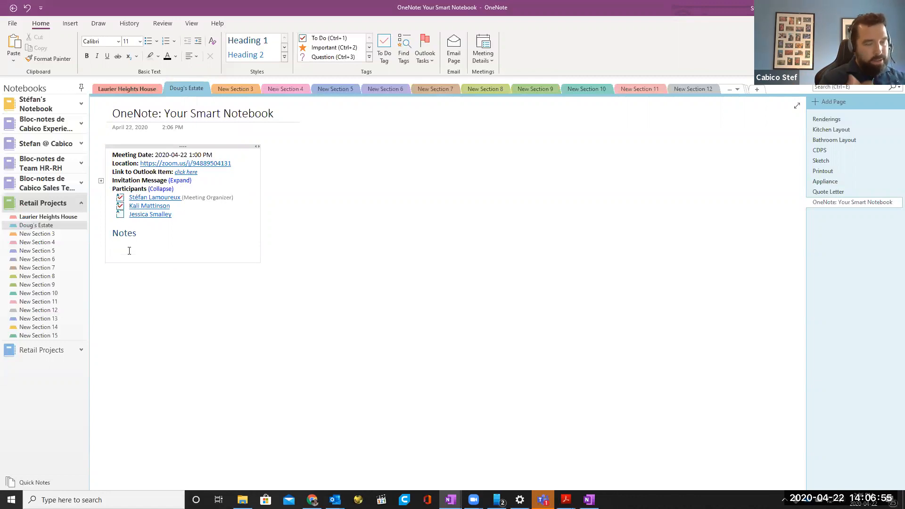
{"action": "type", "text": "Wants new sample chips for"}
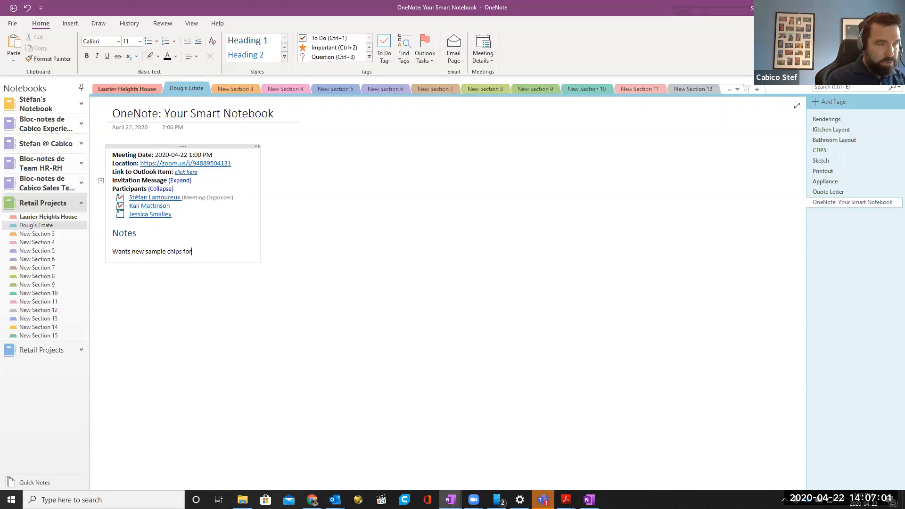
{"action": "type", "text": " doors (Fenix"}
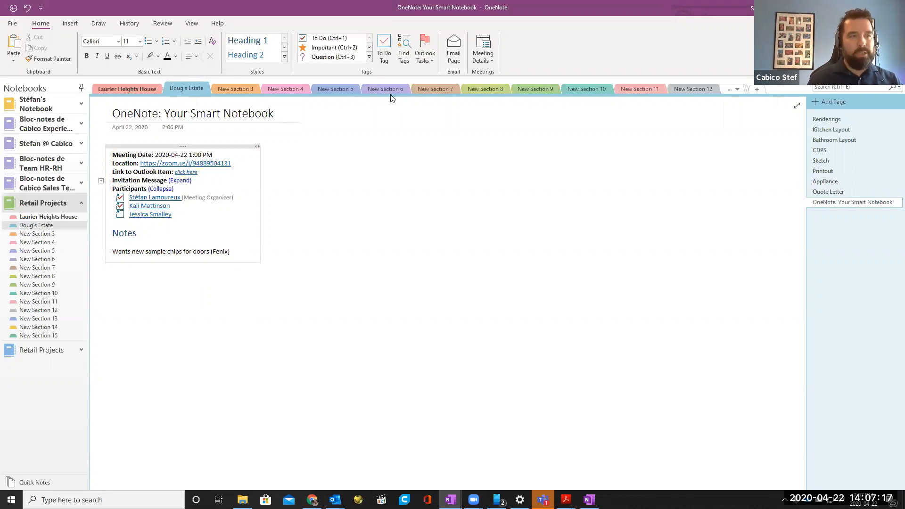
{"action": "left_click", "coordinate": [384, 46]}
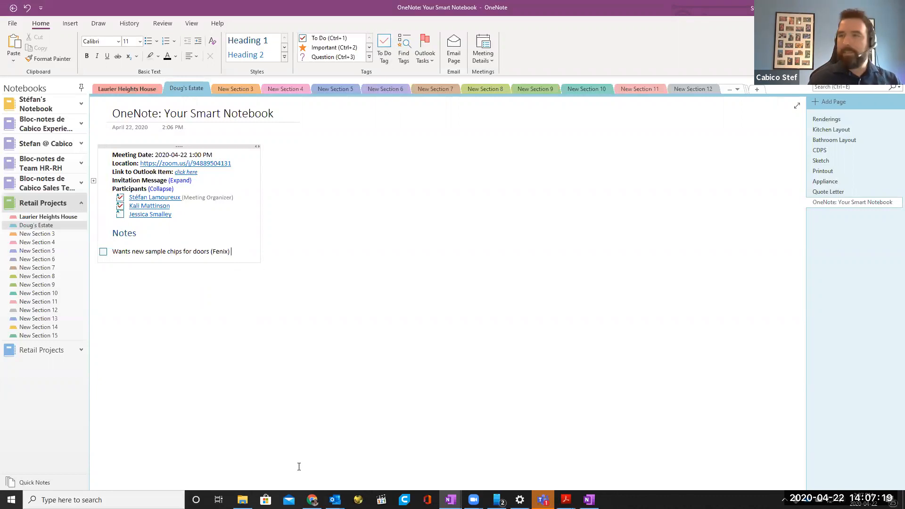
{"action": "left_click", "coordinate": [103, 253]}
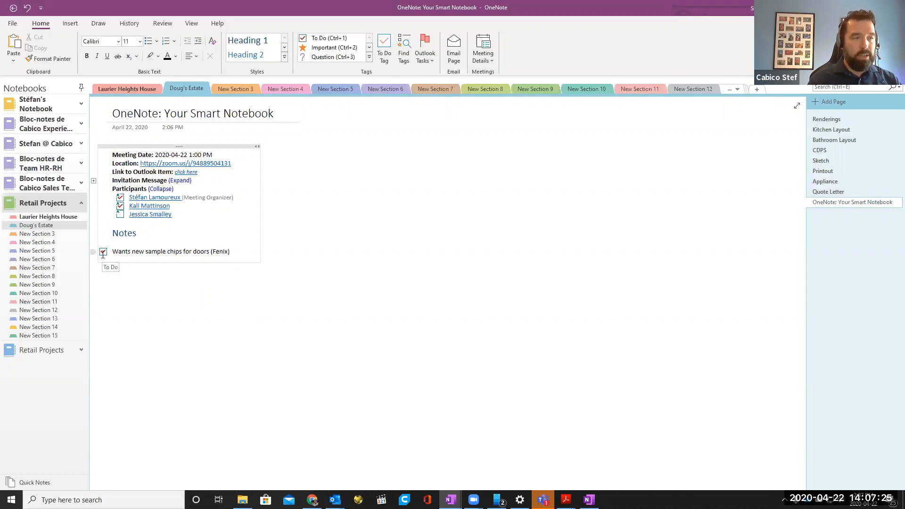
{"action": "left_click", "coordinate": [103, 252]}
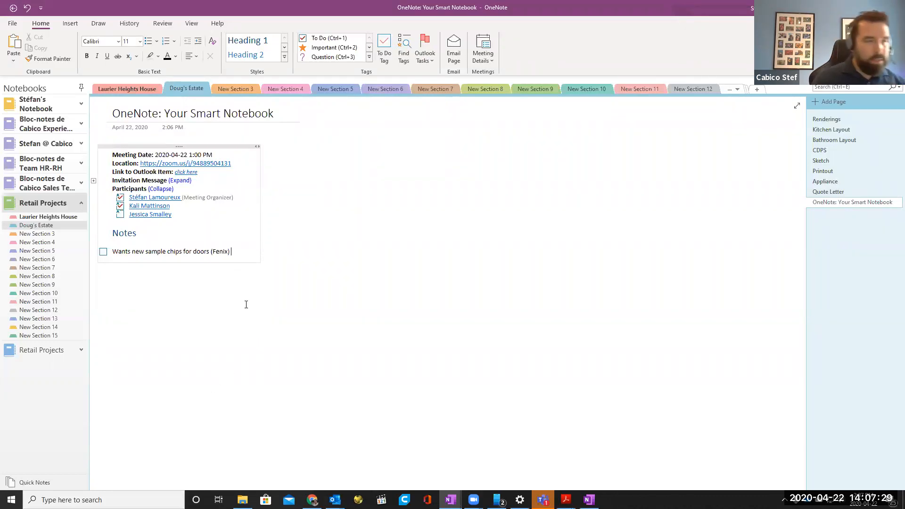
Add a second To Do item reading "Wants O67 on X and Y" below the sample chips note.
{"action": "key", "text": "Return"}
{"action": "key", "text": "Return"}
{"action": "key", "text": "Return"}
{"action": "key", "text": "BackSpace"}
{"action": "key", "text": "Return"}
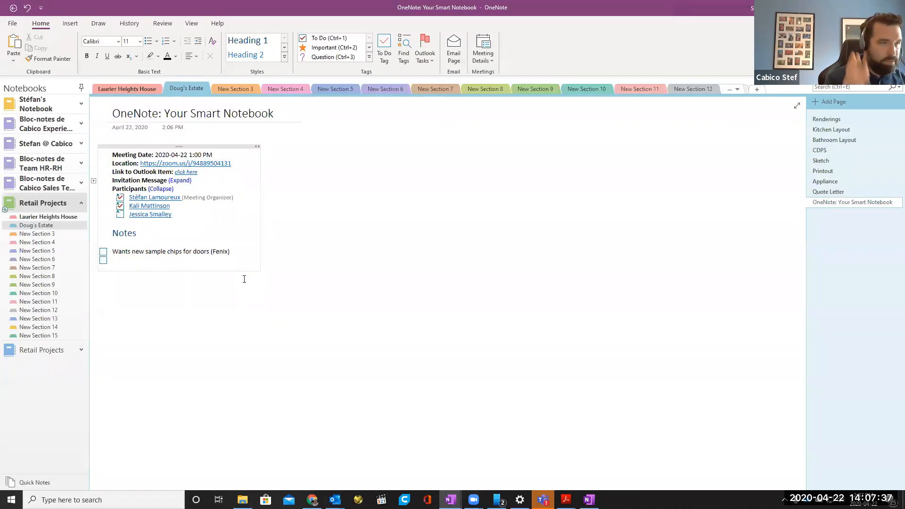
{"action": "type", "text": "Wants "}
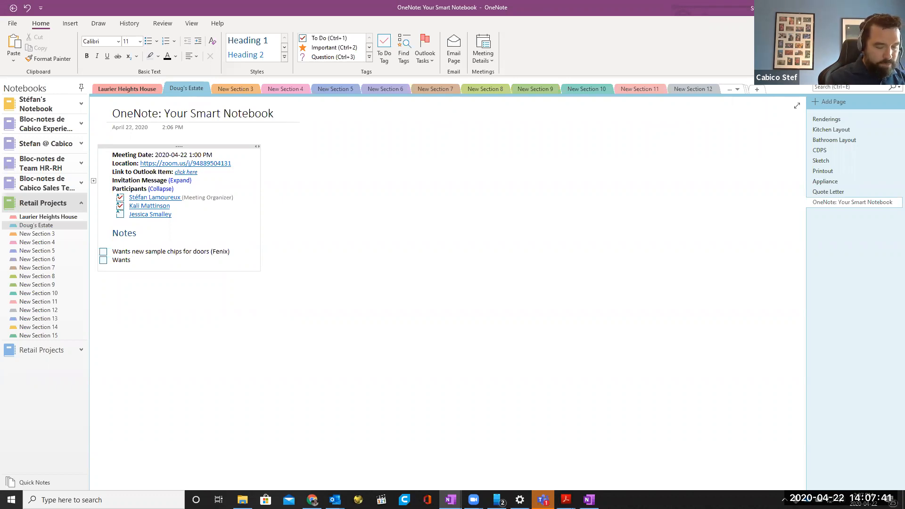
{"action": "type", "text": "OP7"}
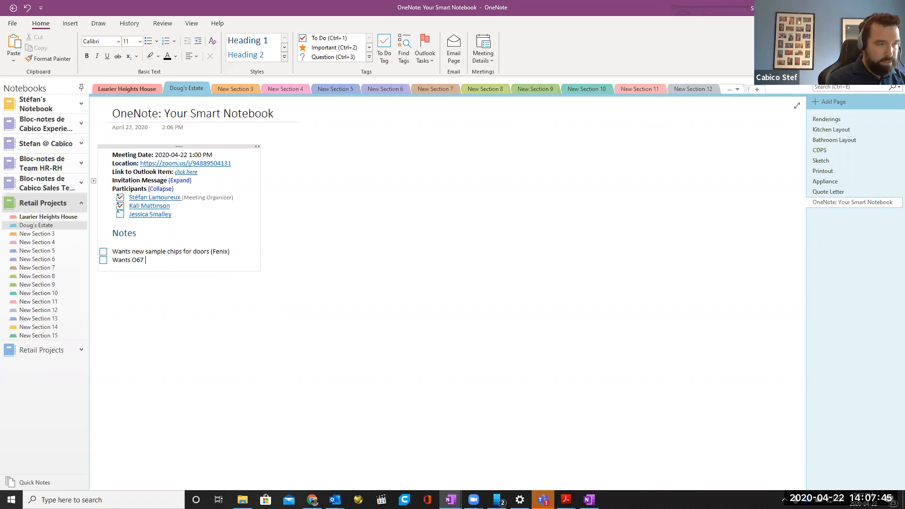
{"action": "type", "text": " on X and Y"}
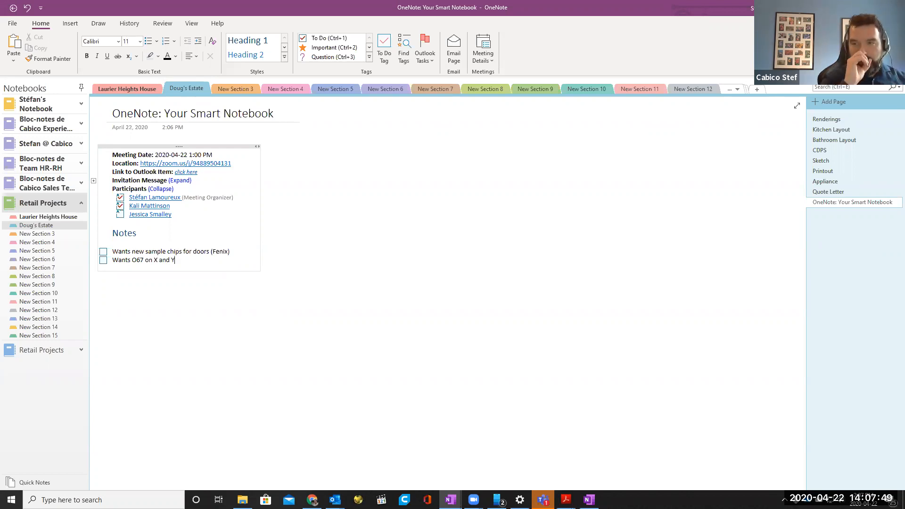
Add an untagged line reading 'Verify if we can do this on a 1" full inset jsdfjkash kjsdskdj' below the To Do items.
{"action": "key", "text": "Return"}
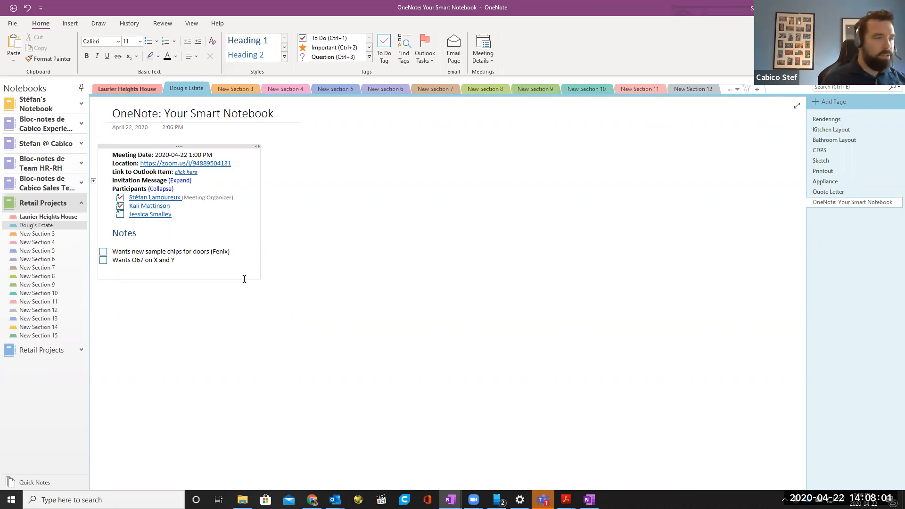
{"action": "type", "text": "VE"}
{"action": "type", "text": "y "}
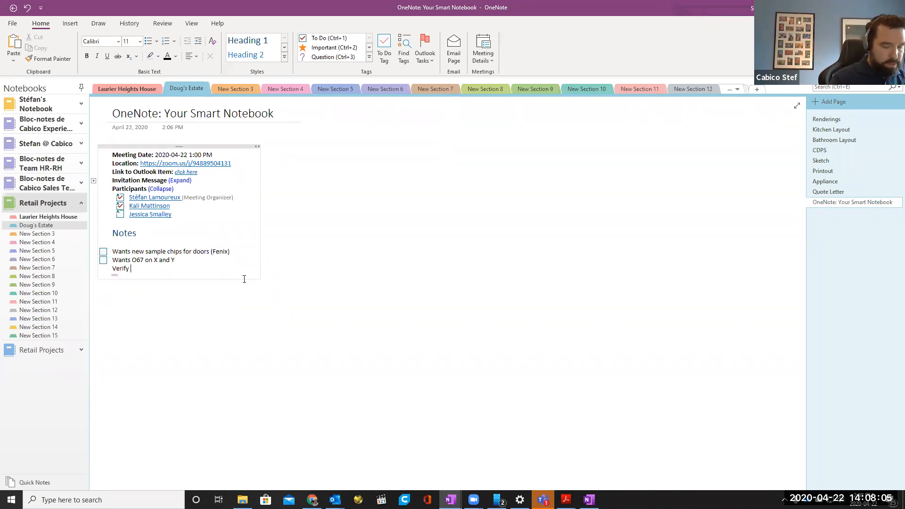
{"action": "type", "text": "if we v"}
{"action": "key", "text": "BackSpace"}
{"action": "type", "text": "cabn"}
{"action": "key", "text": "BackSpace"}
{"action": "key", "text": "BackSpace"}
{"action": "type", "text": "n do this on a 1\""}
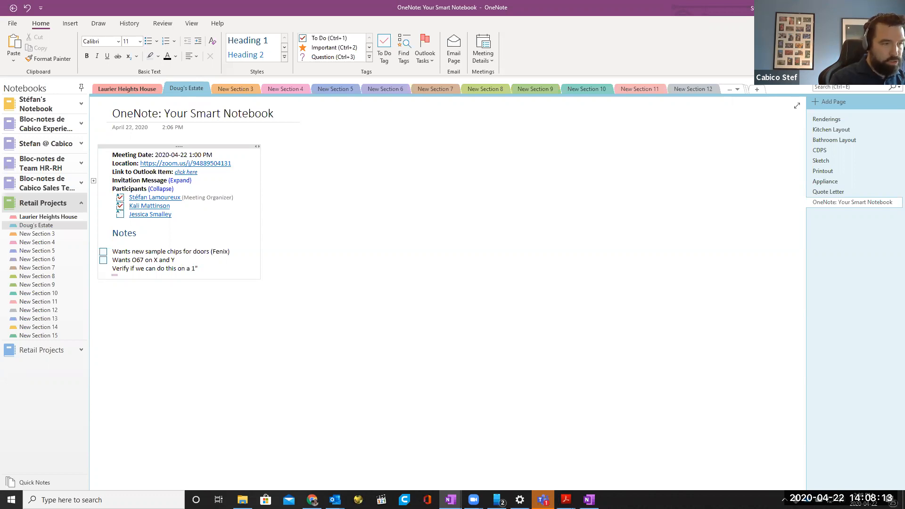
{"action": "type", "text": " full ins"}
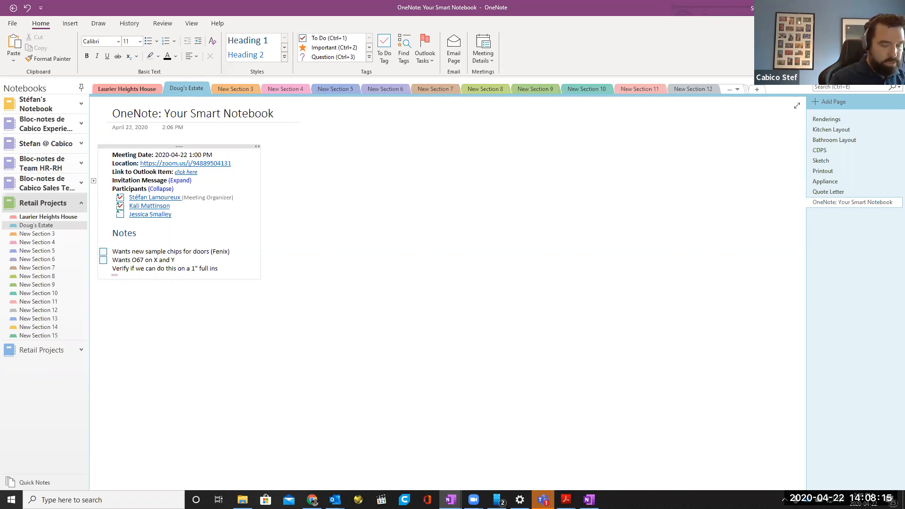
{"action": "type", "text": "et jsdfjkash kjsdskdj"}
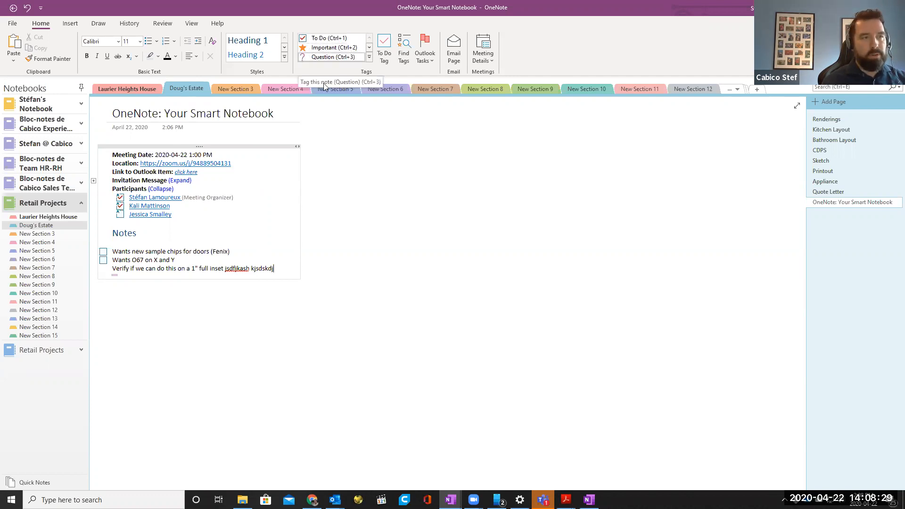
Mark the "Verify if we can do this" line with the Question tag and extend it with the filler text "kdzjfh dskjf h".
{"action": "left_click", "coordinate": [324, 56]}
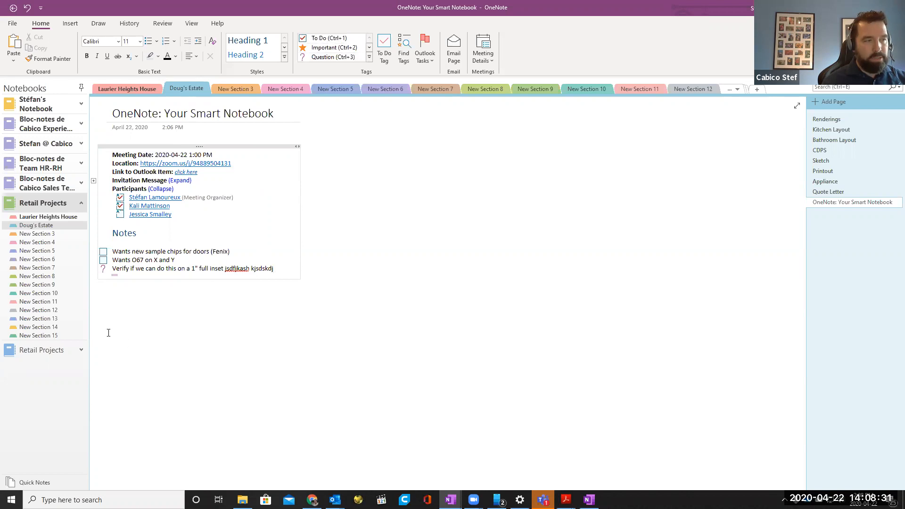
{"action": "left_click", "coordinate": [323, 57]}
{"action": "left_click", "coordinate": [113, 268]}
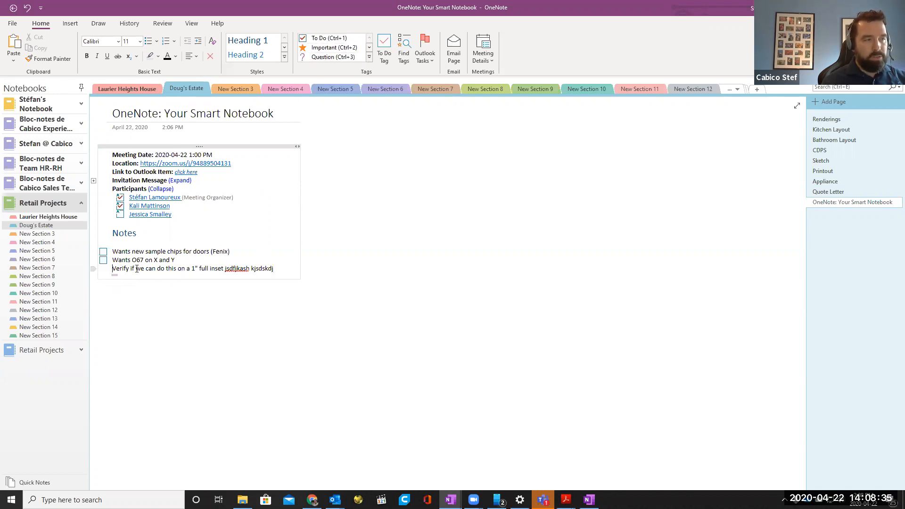
{"action": "type", "text": "kdzjfh dskjf h"}
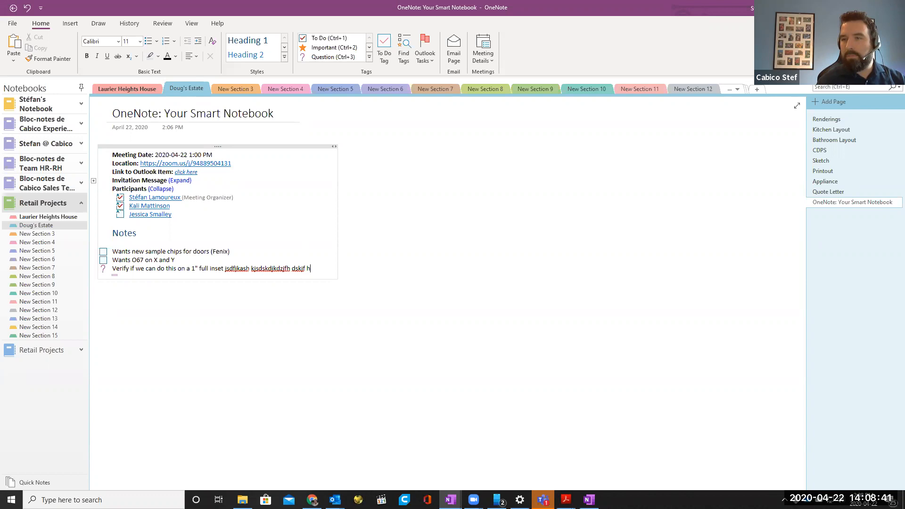
{"action": "key", "text": "Return"}
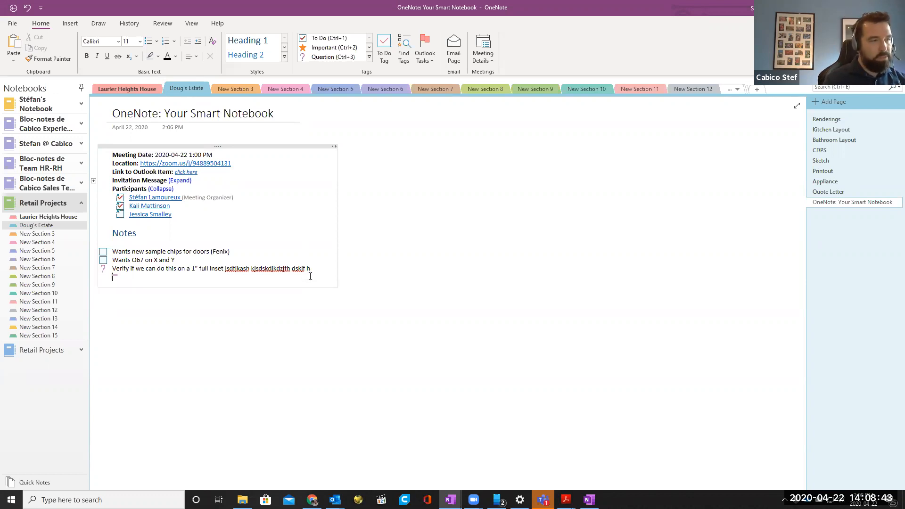
Add the filler lines "Klgf fdklgjdfg", "Fgkdfgj lkfdgj df", "fd" and "Gd" to the notes, and tag the "Gd" line as To Do.
{"action": "type", "text": "Klgf fdklgjdfg"}
{"action": "key", "text": "Return"}
{"action": "key", "text": "Return"}
{"action": "type", "text": "Fgkdfgj lkfdgj df "}
{"action": "type", "text": " fd"}
{"action": "key", "text": "Return"}
{"action": "type", "text": "Gd"}
{"action": "key", "text": "ctrl+1"}
Add the filler lines "Lfkgj dflkgj fd", "Gdf", "G fd" and ";gljkdf glk", and tag the last one as Important.
{"action": "key", "text": "Return"}
{"action": "key", "text": "BackSpace"}
{"action": "type", "text": "Lfkgj dflkgj fd"}
{"action": "key", "text": "Return"}
{"action": "type", "text": "Gdf"}
{"action": "key", "text": "Return"}
{"action": "type", "text": "G fd"}
{"action": "key", "text": "Return"}
{"action": "type", "text": ";gljkdf glk"}
{"action": "key", "text": "ctrl+2"}
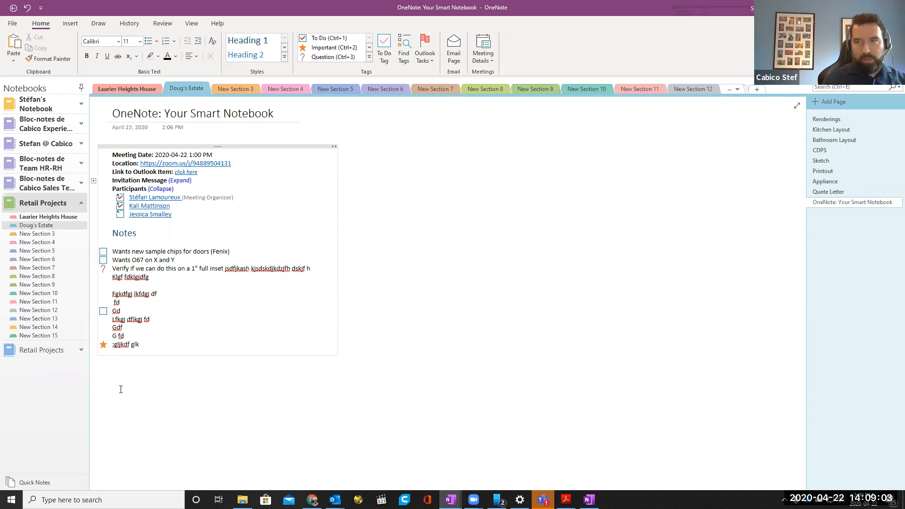
Switch to the OneNote guide PDF in Chrome, read the sections on using and finding tags, and return to the OneNote meeting page.
{"action": "key", "text": "alt+Tab"}
{"action": "key", "text": "alt+Tab"}
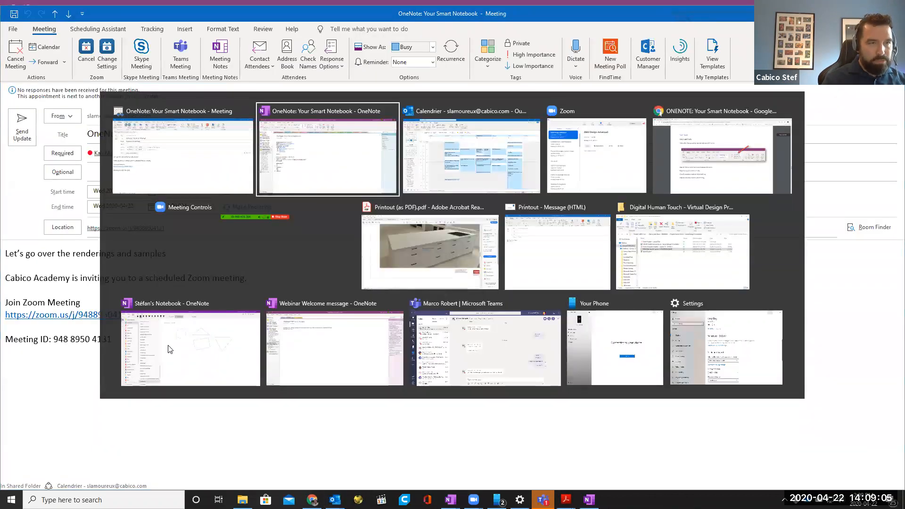
{"action": "key", "text": "alt+Tab"}
{"action": "key", "text": "alt+Tab"}
{"action": "key", "text": "alt+Tab"}
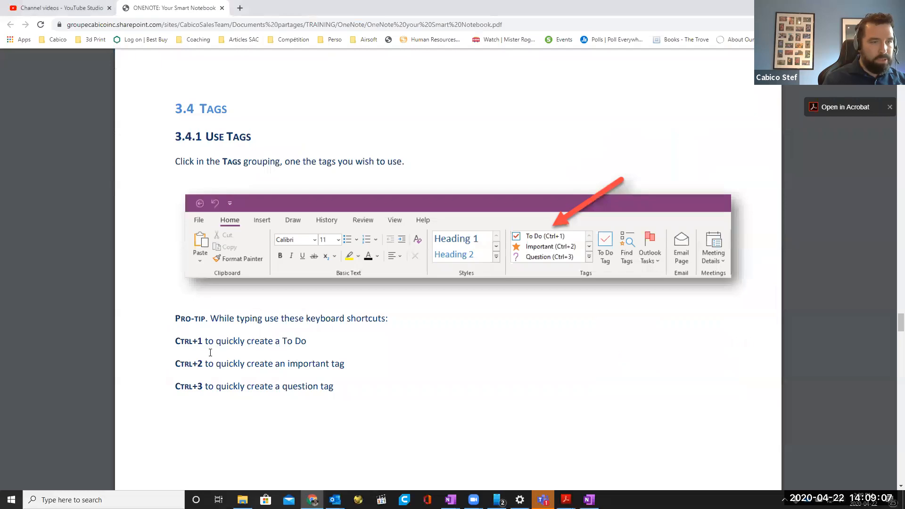
{"action": "scroll", "coordinate": [362, 413], "scroll_direction": "down", "scroll_amount": 2}
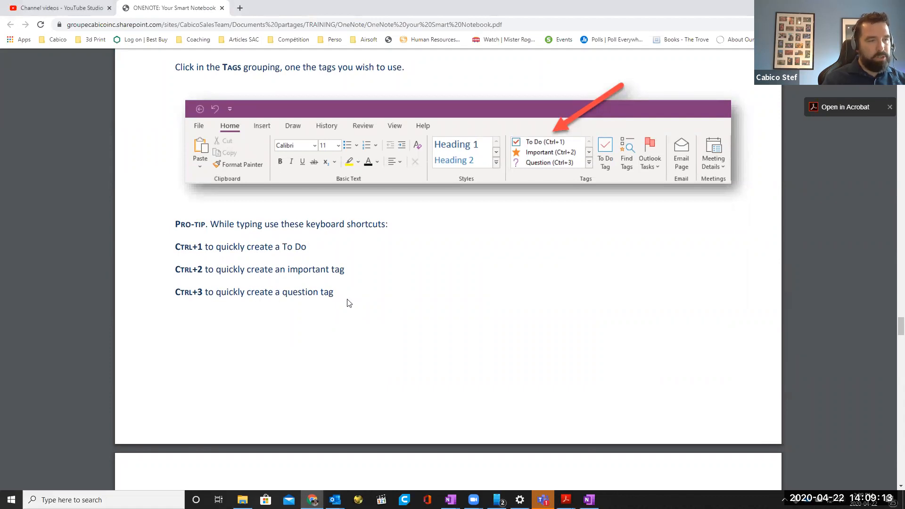
{"action": "scroll", "coordinate": [347, 302], "scroll_direction": "down", "scroll_amount": 10}
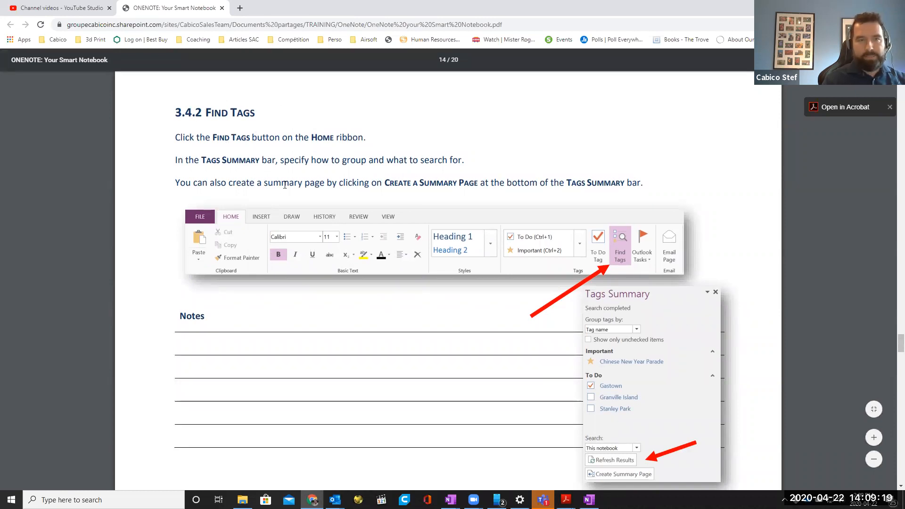
{"action": "key", "text": "alt+Tab"}
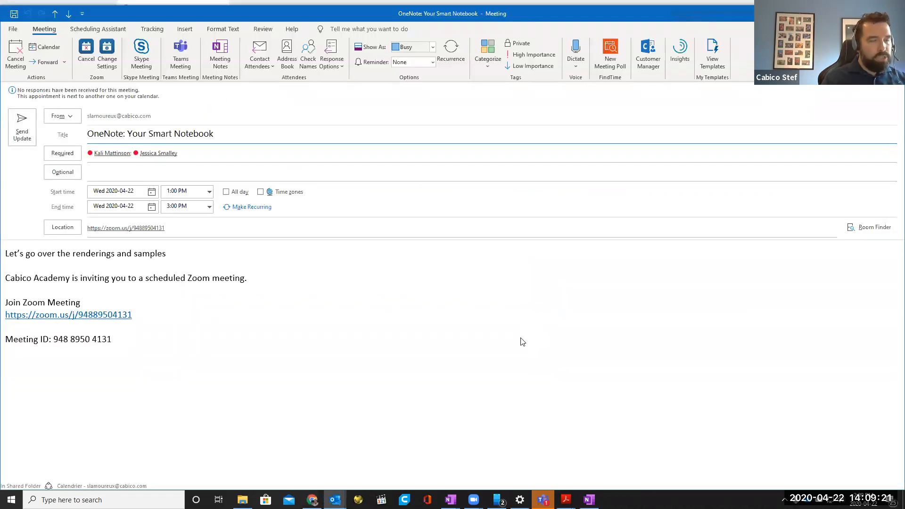
{"action": "key", "text": "alt+Tab"}
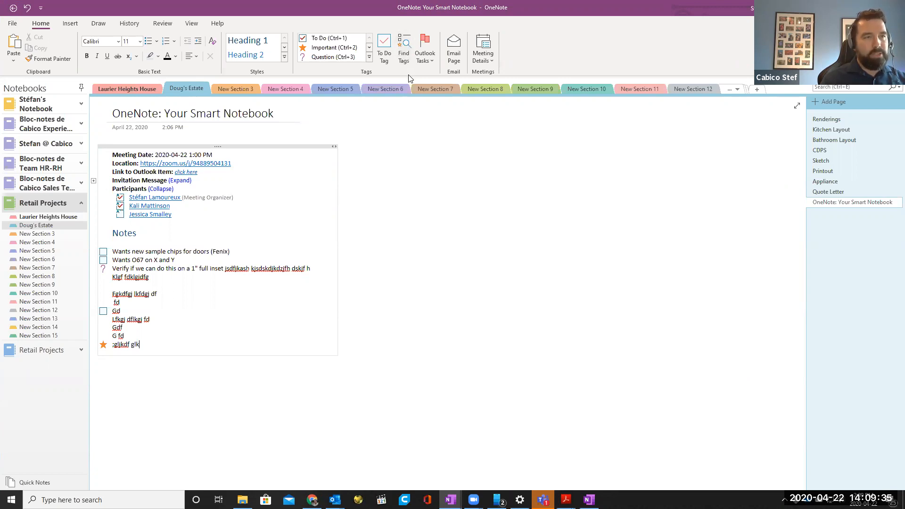
List the tagged notes with Find Tags and limit the tag search to this page group.
{"action": "left_click", "coordinate": [405, 58]}
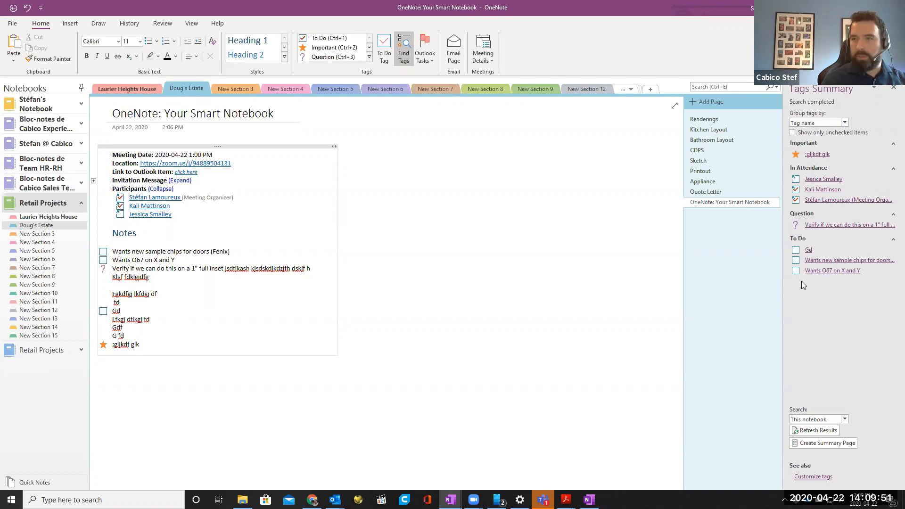
{"action": "left_click", "coordinate": [826, 421]}
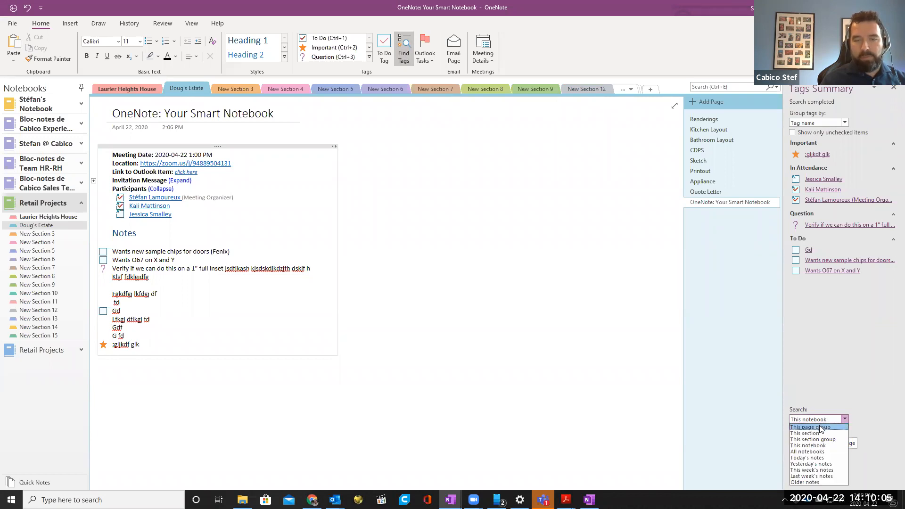
{"action": "left_click", "coordinate": [820, 427]}
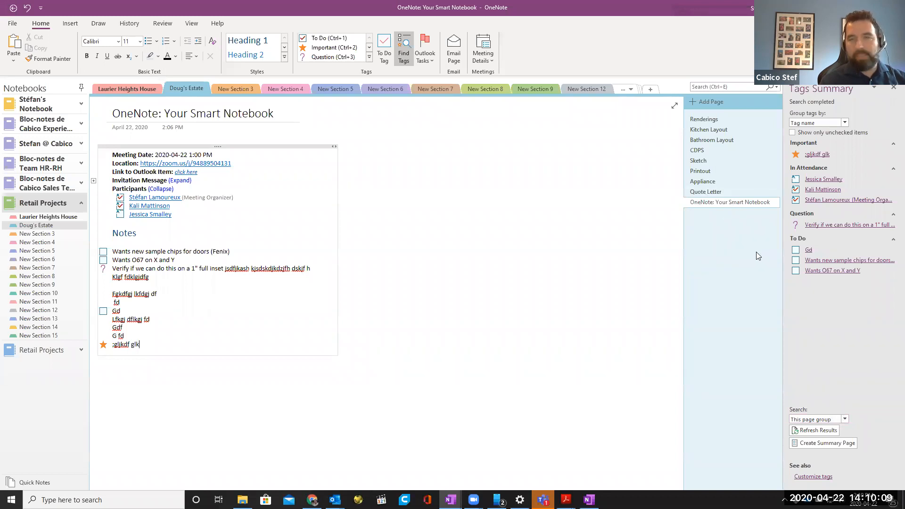
{"action": "left_click", "coordinate": [816, 428]}
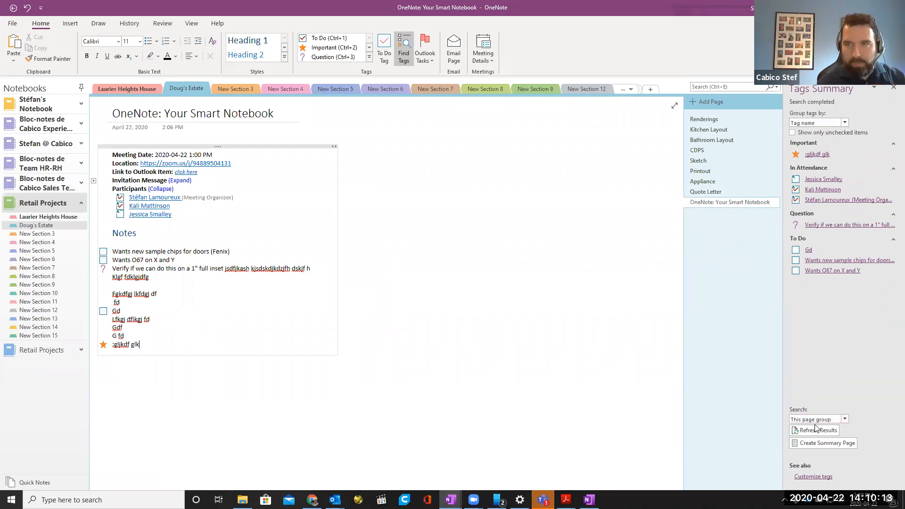
Create a summary page from the found tags, and delete that page again.
{"action": "left_click", "coordinate": [807, 443]}
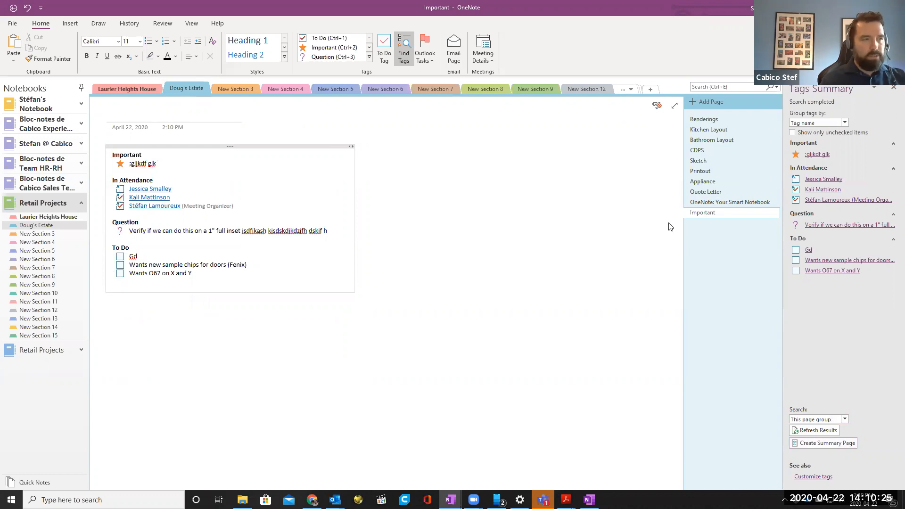
{"action": "right_click", "coordinate": [697, 216]}
{"action": "left_click", "coordinate": [723, 236]}
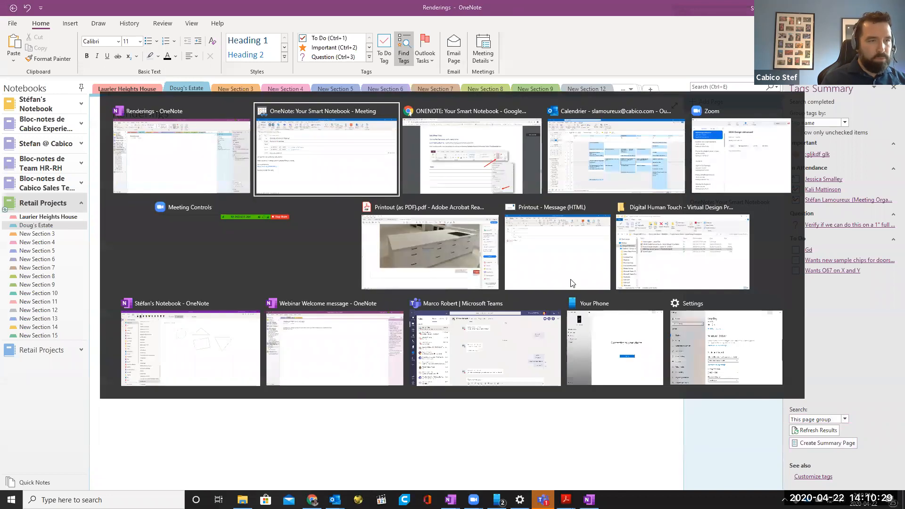
Switch to Acrobat Reader and close the Printout (as PDF).pdf document.
{"action": "key", "text": "alt+Tab"}
{"action": "left_click", "coordinate": [416, 243]}
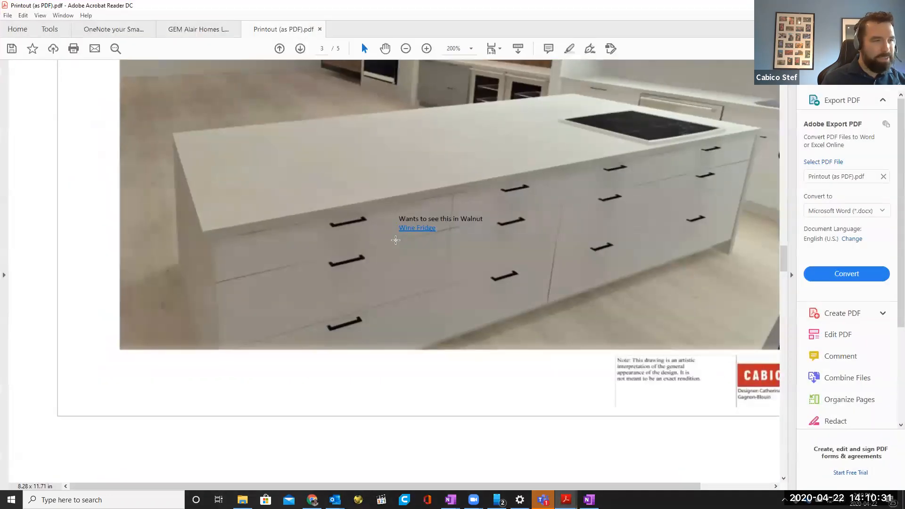
{"action": "left_click", "coordinate": [320, 29]}
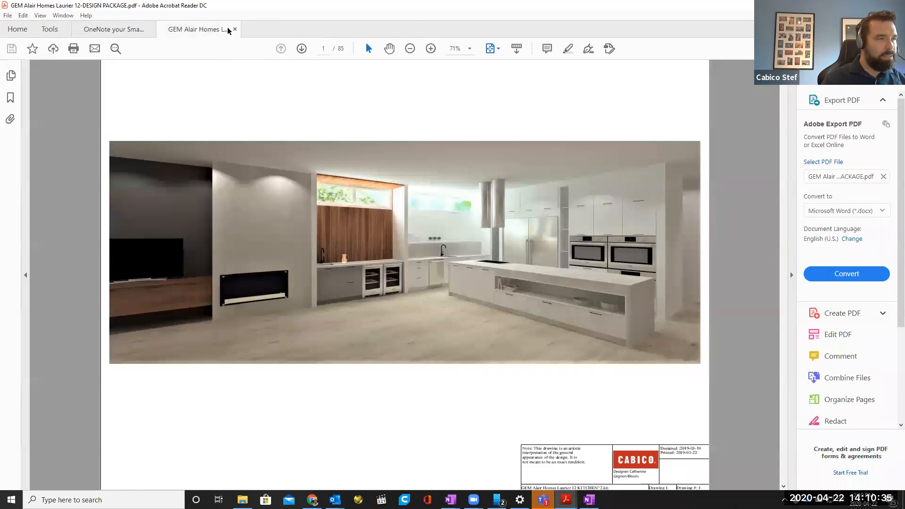
Print pages 1 - 5 of the GEM Alair Homes Laurier 12 design package to the Send To OneNote 2016 printer.
{"action": "left_click", "coordinate": [73, 54]}
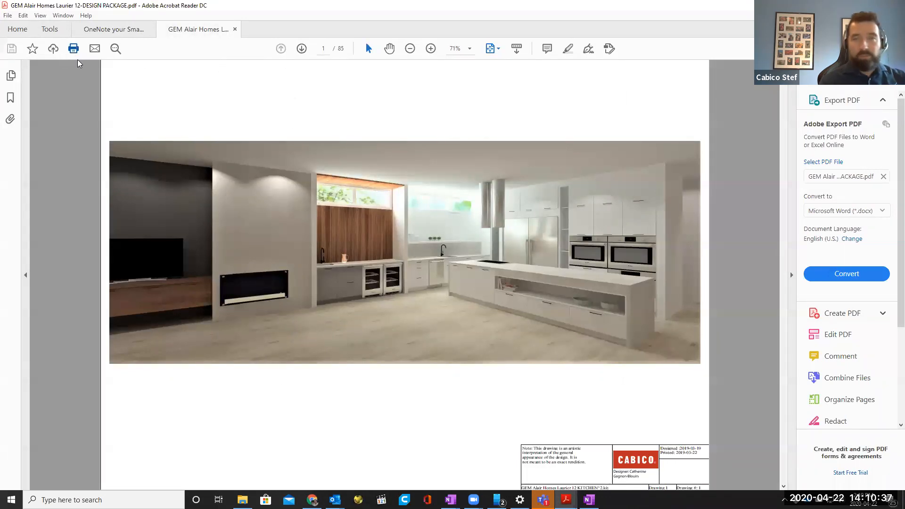
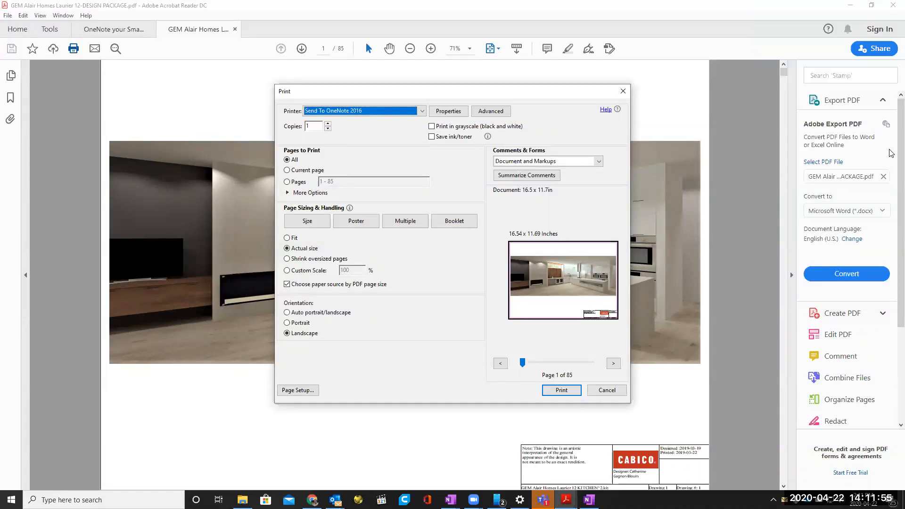
{"action": "left_click", "coordinate": [422, 112]}
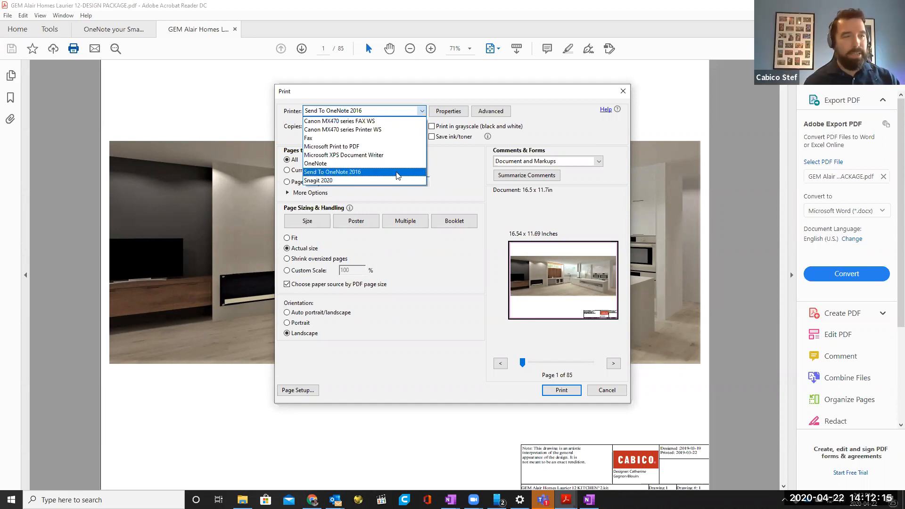
{"action": "left_click", "coordinate": [396, 176]}
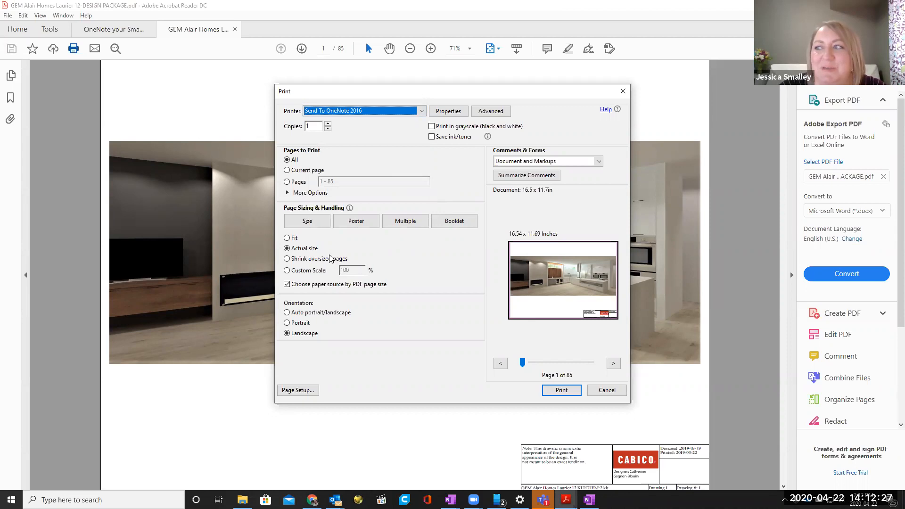
{"action": "left_click", "coordinate": [299, 182]}
{"action": "double_click", "coordinate": [330, 181]}
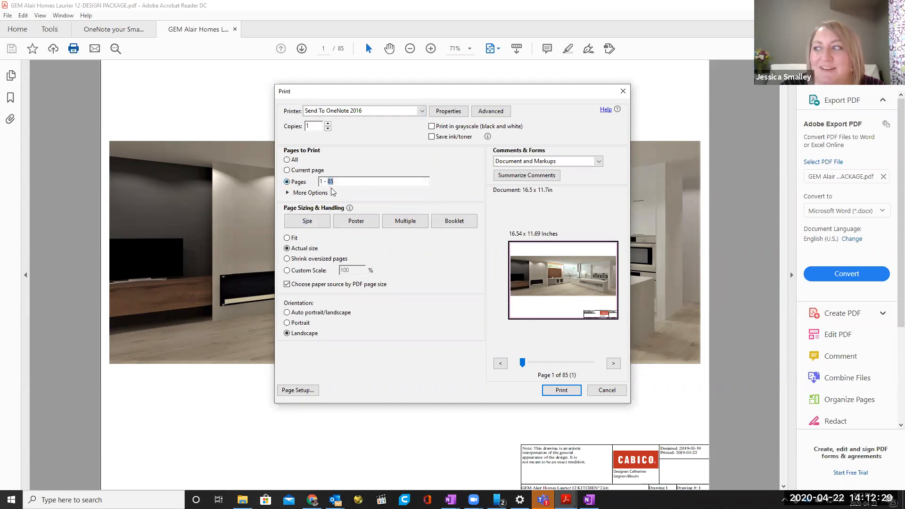
{"action": "type", "text": "5"}
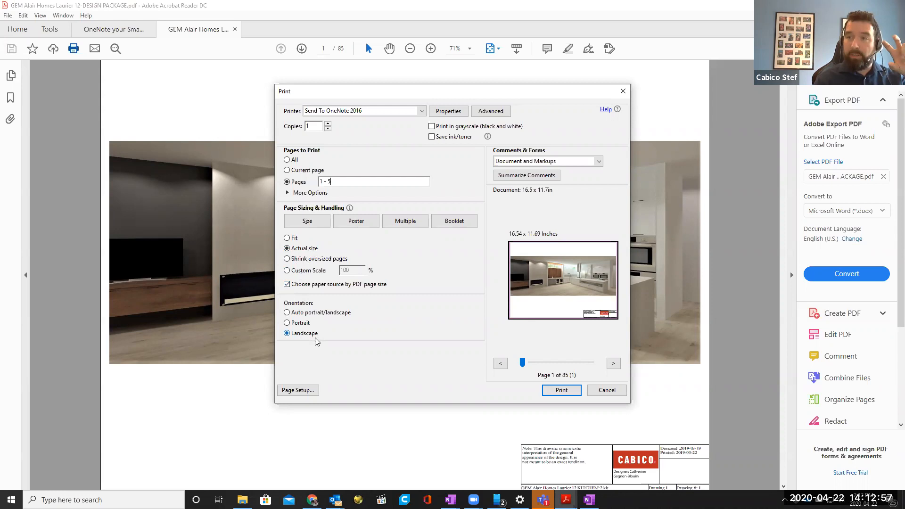
{"action": "left_click", "coordinate": [561, 390]}
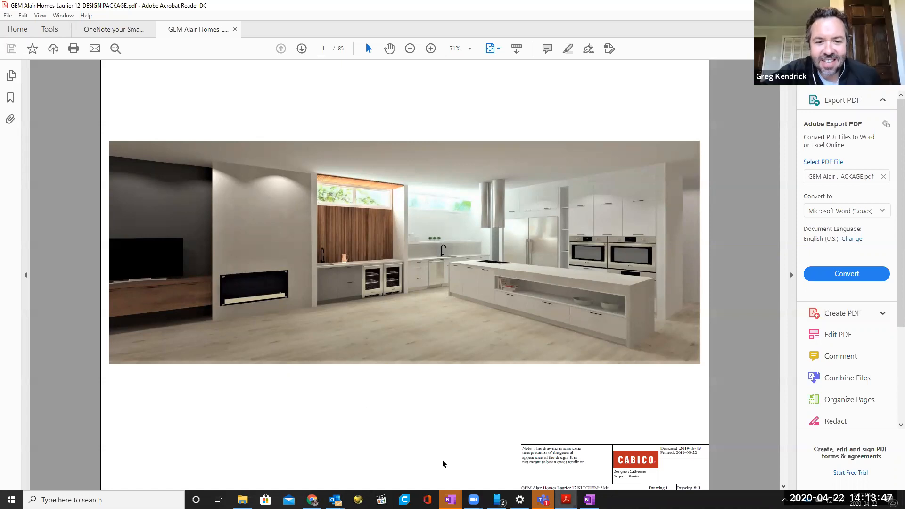
Switch to OneNote and insert the incoming printout into the current section of the Retail Projects notebook.
{"action": "mouse_move", "coordinate": [450, 498]}
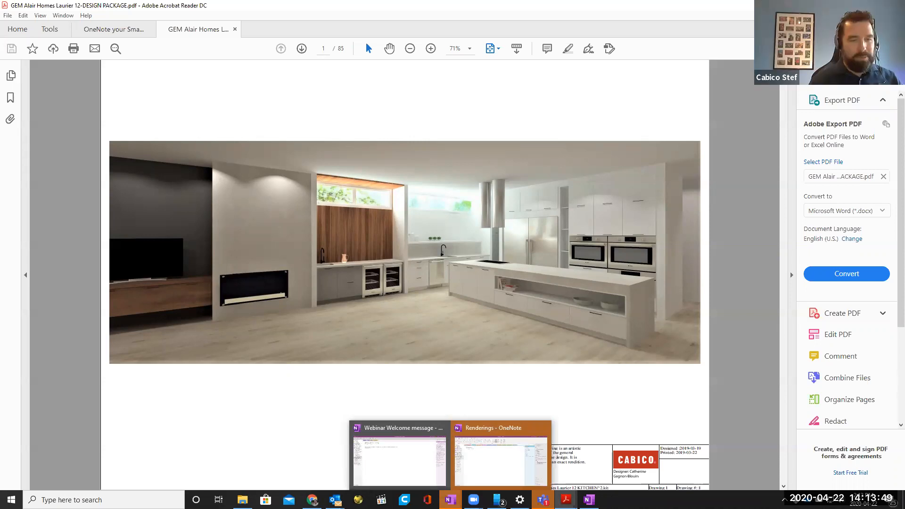
{"action": "left_click", "coordinate": [487, 464]}
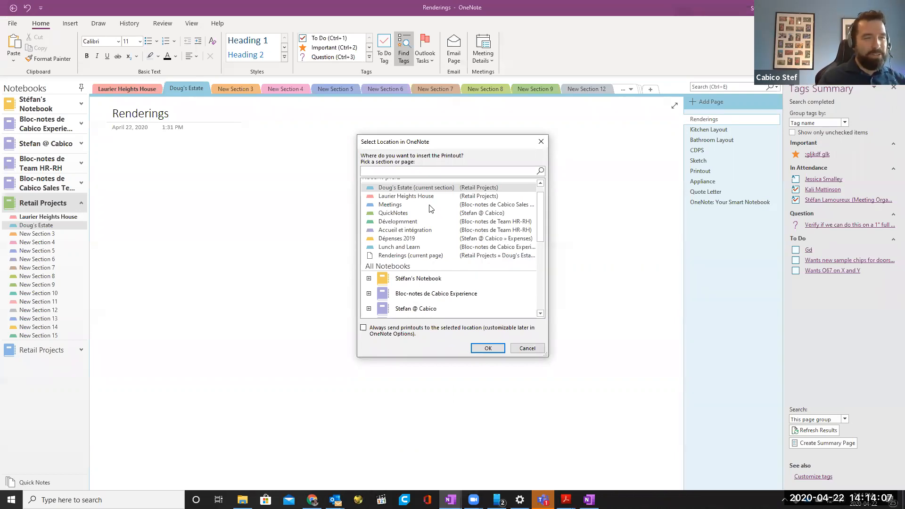
{"action": "left_click", "coordinate": [408, 188]}
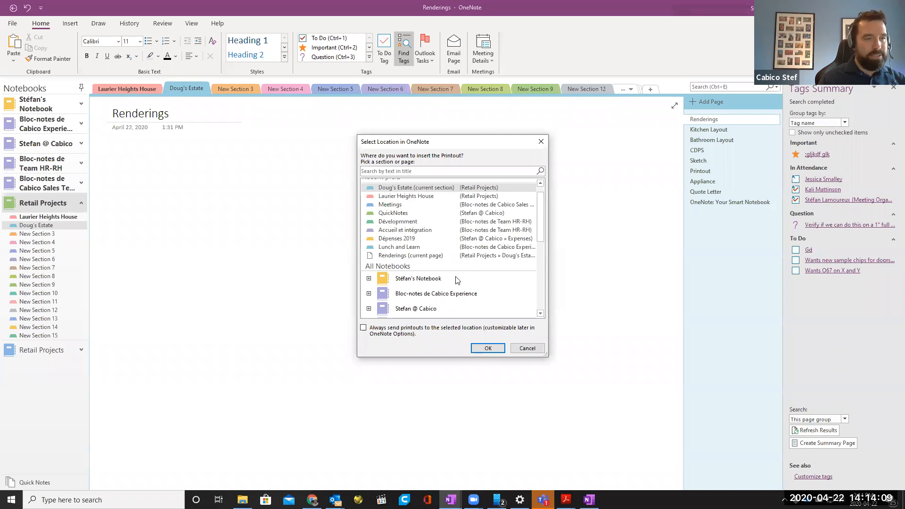
{"action": "left_click", "coordinate": [481, 344]}
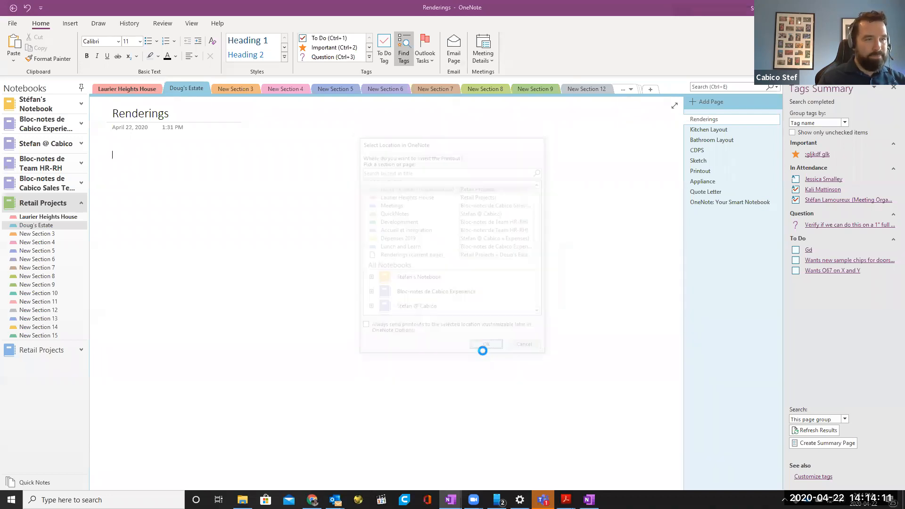
Delete the empty Renderings page from the current section.
{"action": "left_click", "coordinate": [709, 119]}
{"action": "right_click", "coordinate": [709, 119]}
{"action": "left_click", "coordinate": [721, 125]}
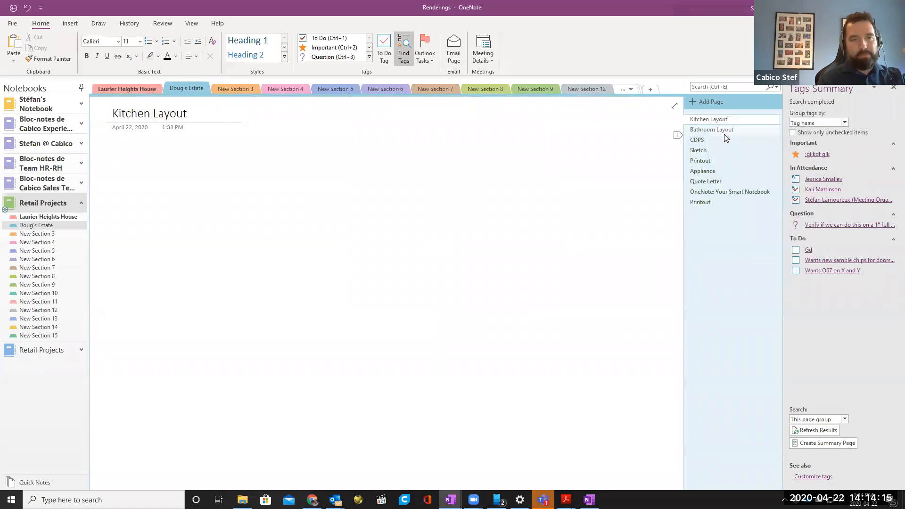
Rename the newly inserted Printout page as Renderings and move it to the start of the section's page list.
{"action": "left_click", "coordinate": [705, 203]}
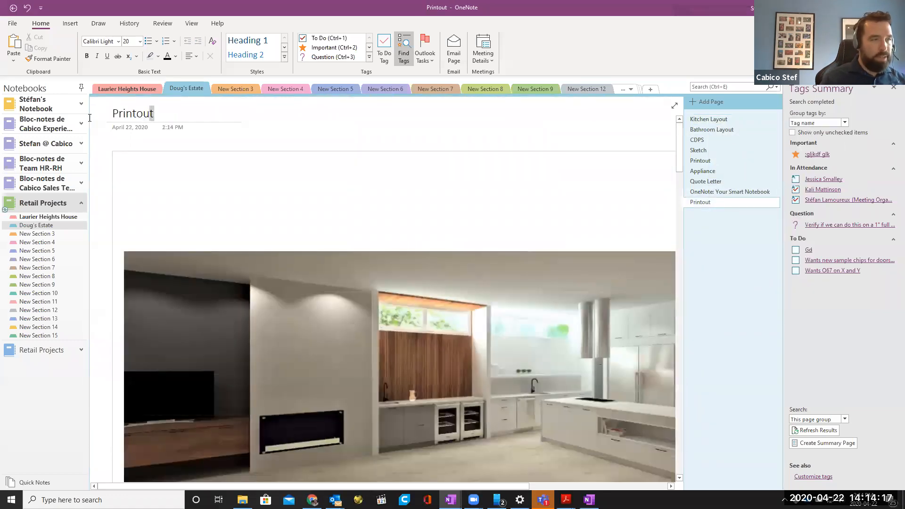
{"action": "left_click_drag", "start_coordinate": [154, 114], "coordinate": [87, 123]}
{"action": "type", "text": "Red"}
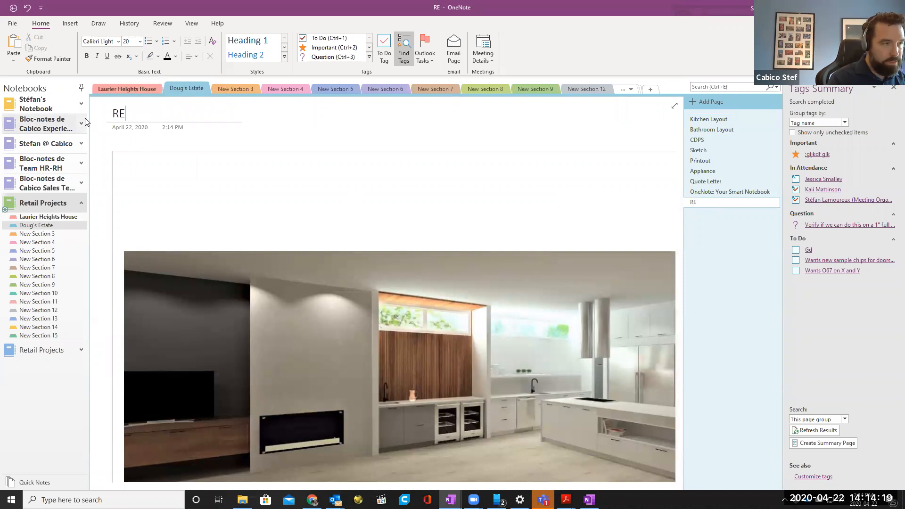
{"action": "key", "text": "BackSpace"}
{"action": "type", "text": "nderings"}
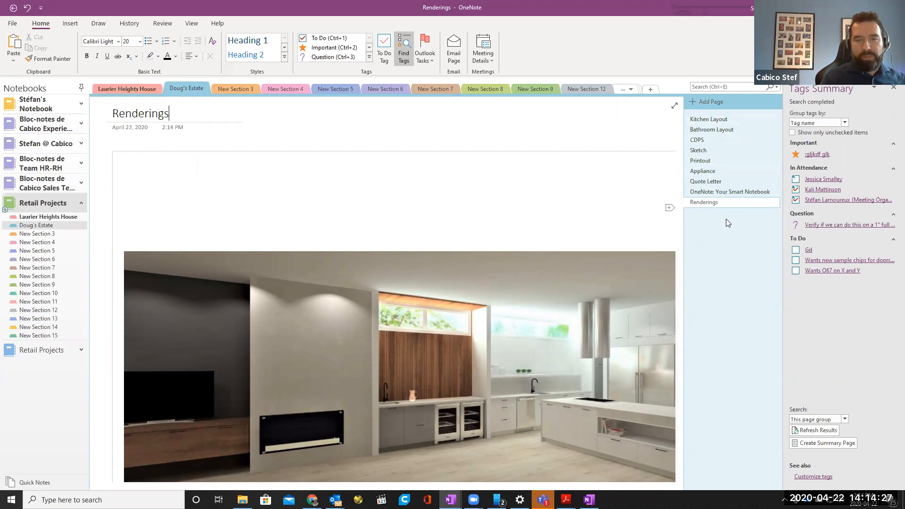
{"action": "left_click_drag", "start_coordinate": [705, 193], "coordinate": [697, 118]}
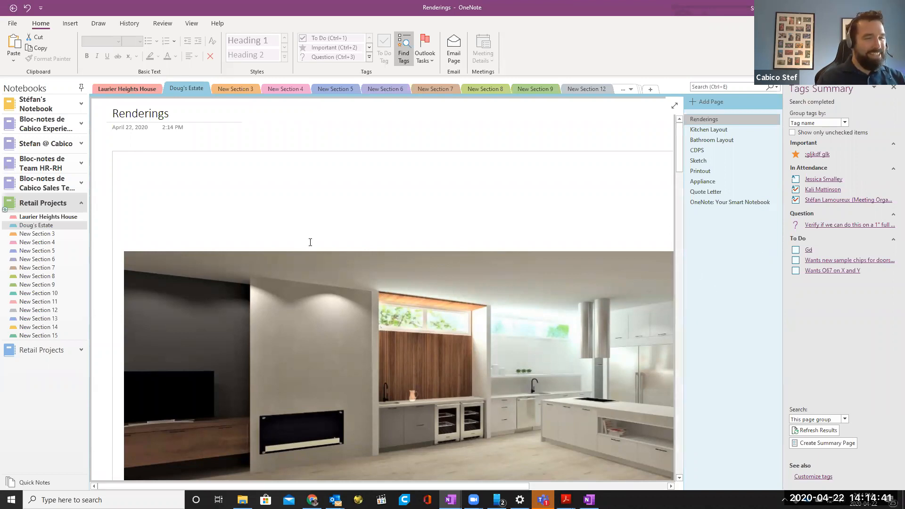
Close the Tags Summary, look at the OneNote: Your Smart Notebook page, and open the Renderings page at its first kitchen image.
{"action": "left_click", "coordinate": [892, 88]}
{"action": "left_click", "coordinate": [832, 203]}
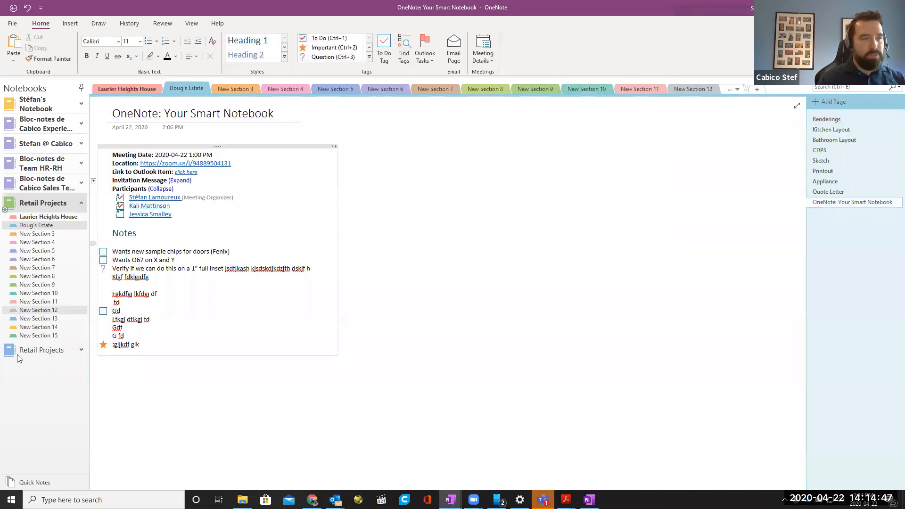
{"action": "left_click", "coordinate": [827, 121]}
{"action": "scroll", "coordinate": [568, 306], "scroll_direction": "down", "scroll_amount": 3}
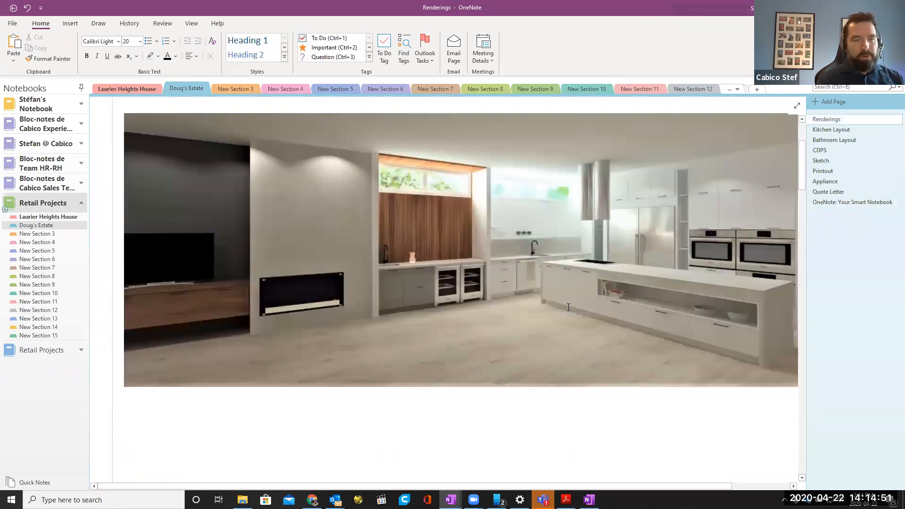
{"action": "scroll", "coordinate": [569, 307], "scroll_direction": "down", "scroll_amount": 1}
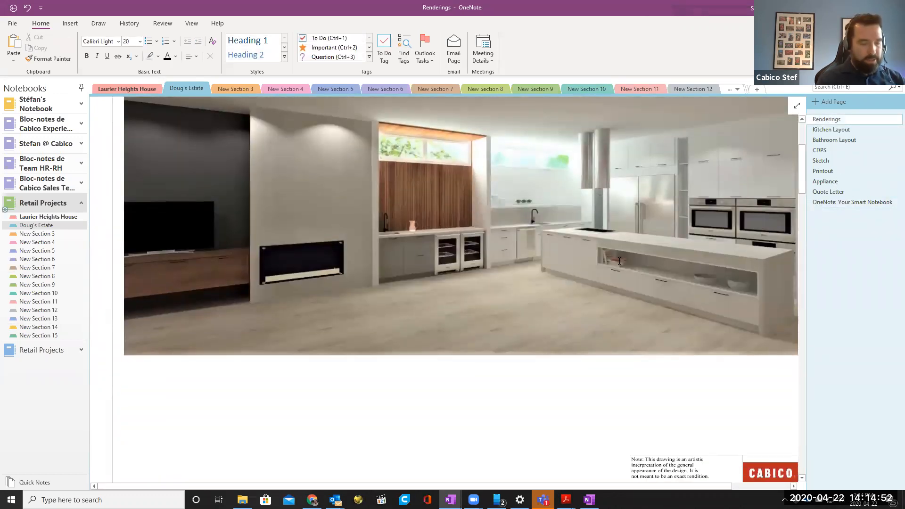
Show the Renderings page in full-page view and examine the kitchen rendering up close.
{"action": "left_click", "coordinate": [796, 105]}
{"action": "scroll", "coordinate": [608, 242], "scroll_direction": "up", "scroll_amount": 3}
{"action": "scroll", "coordinate": [608, 242], "scroll_direction": "up", "scroll_amount": 5}
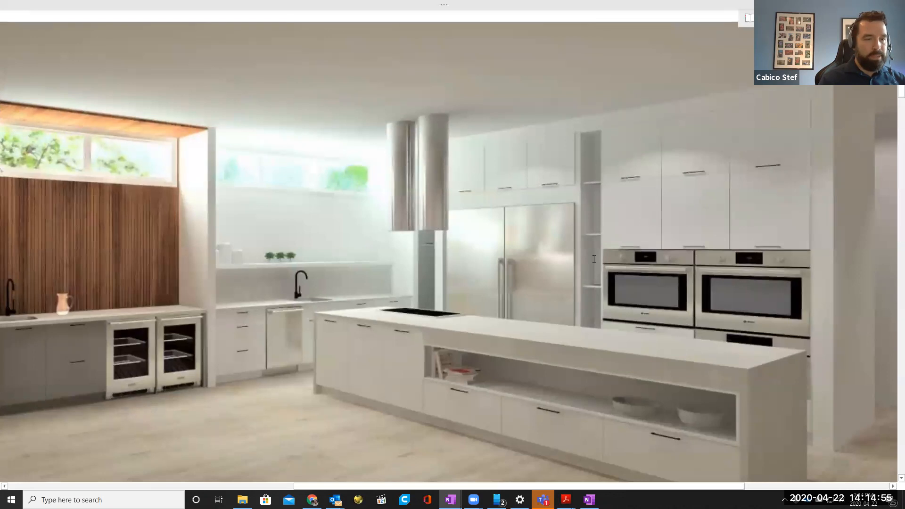
{"action": "scroll", "coordinate": [532, 353], "scroll_direction": "down", "scroll_amount": 1}
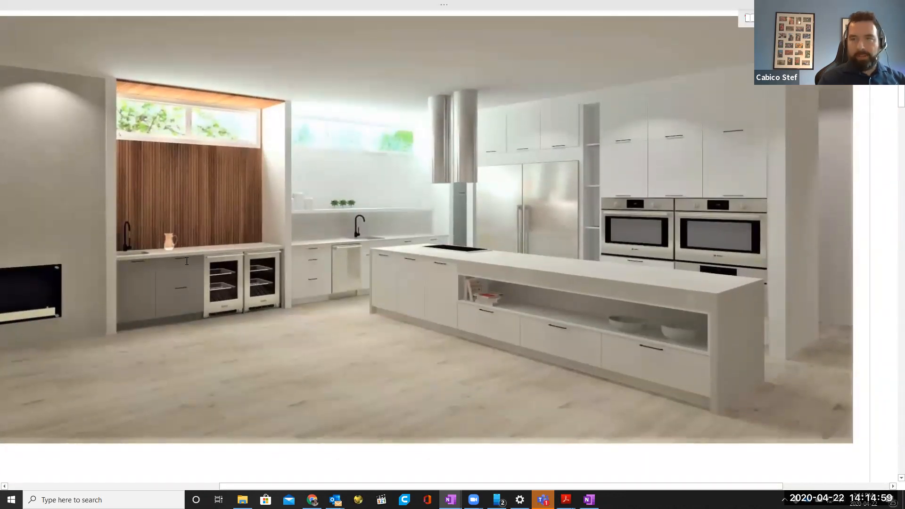
Add a note reading "Add wine rack" over the bar cabinets in the first kitchen rendering and tag it as To Do.
{"action": "left_click", "coordinate": [159, 272]}
{"action": "type", "text": "Ad"}
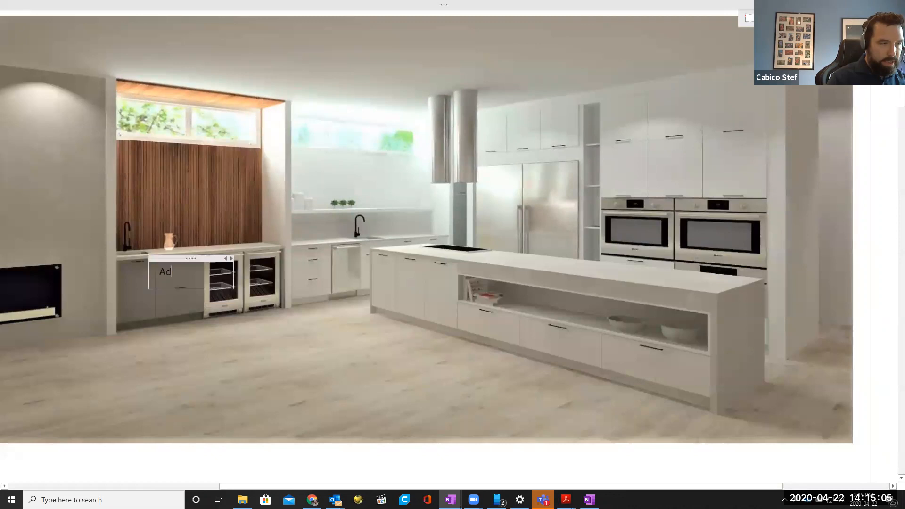
{"action": "type", "text": "d wine rack"}
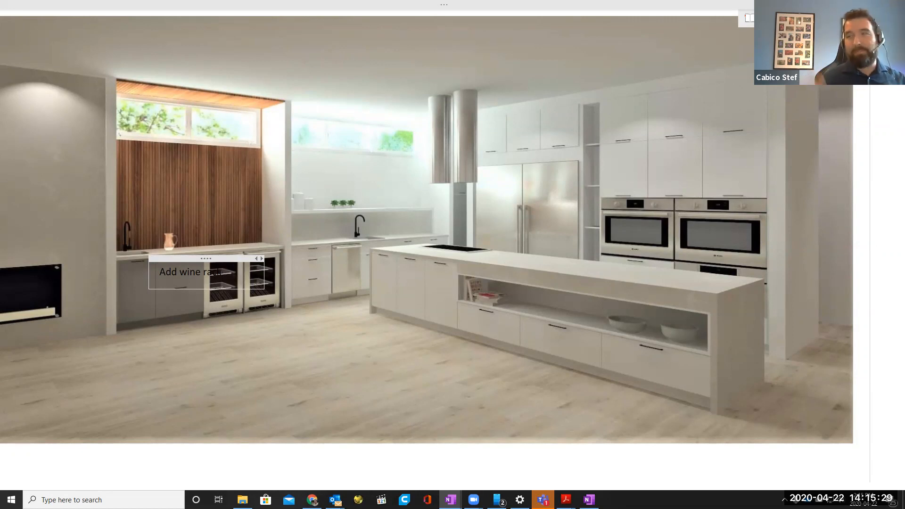
{"action": "key", "text": "ctrl+1"}
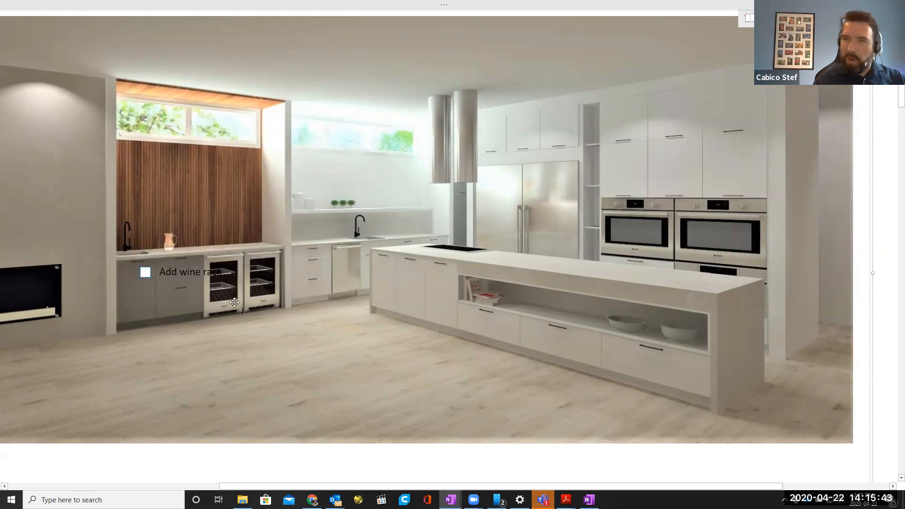
Apply a light text highlight to the whole "Add wine rack" note so it reads clearly against the rendering.
{"action": "double_click", "coordinate": [215, 271]}
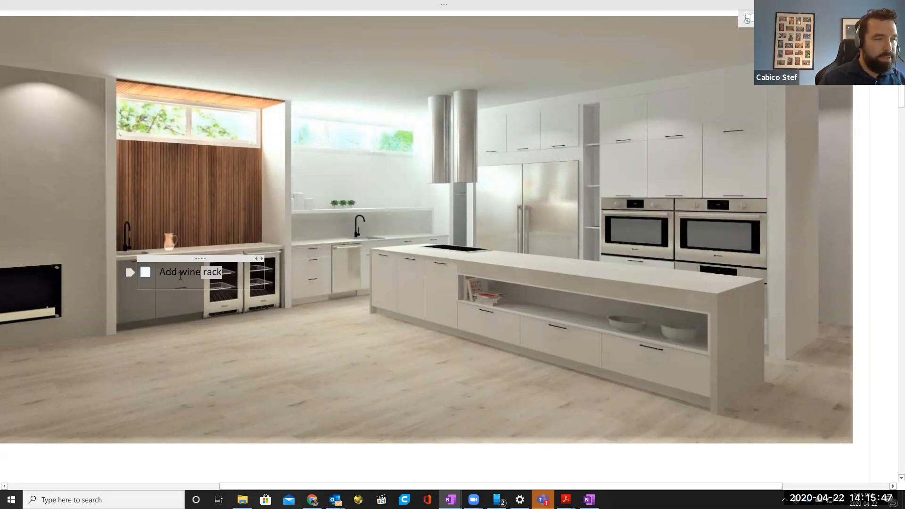
{"action": "triple_click", "coordinate": [179, 276]}
{"action": "left_click", "coordinate": [177, 274]}
{"action": "left_click_drag", "start_coordinate": [222, 274], "coordinate": [161, 273]}
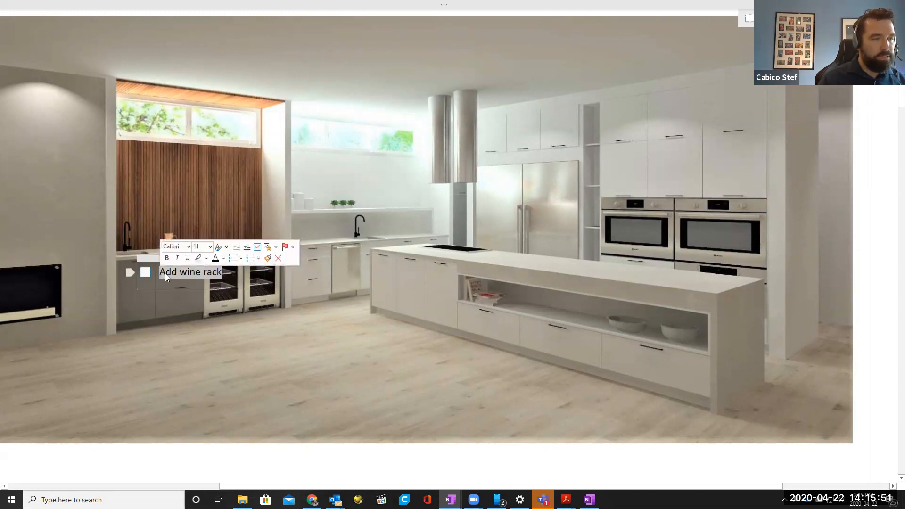
{"action": "left_click", "coordinate": [200, 261]}
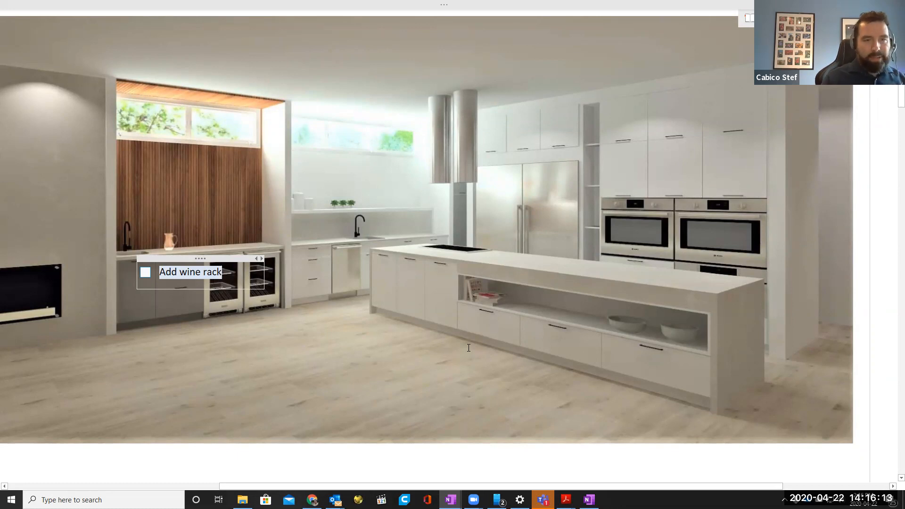
Add a To Do-tagged note reading "Change to heated drawer" just below the wall ovens in the first rendering.
{"action": "left_click", "coordinate": [654, 270]}
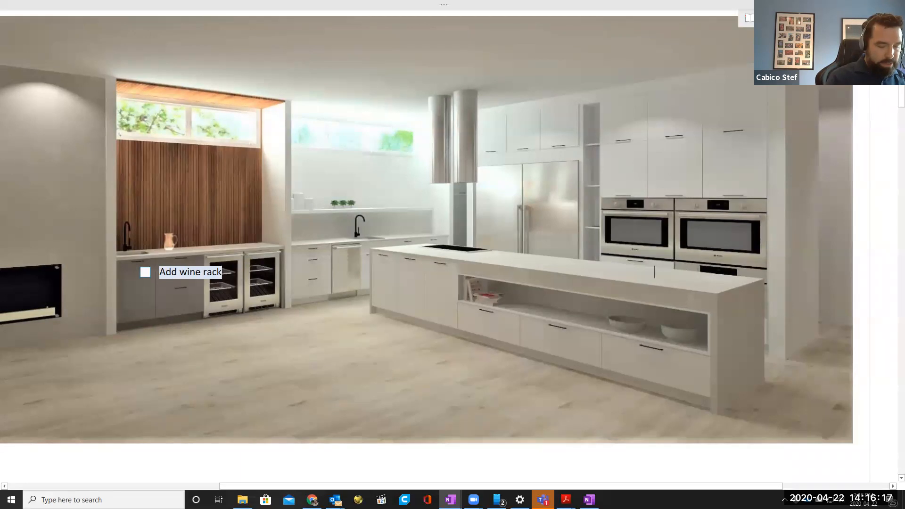
{"action": "type", "text": "Change to heated dr"}
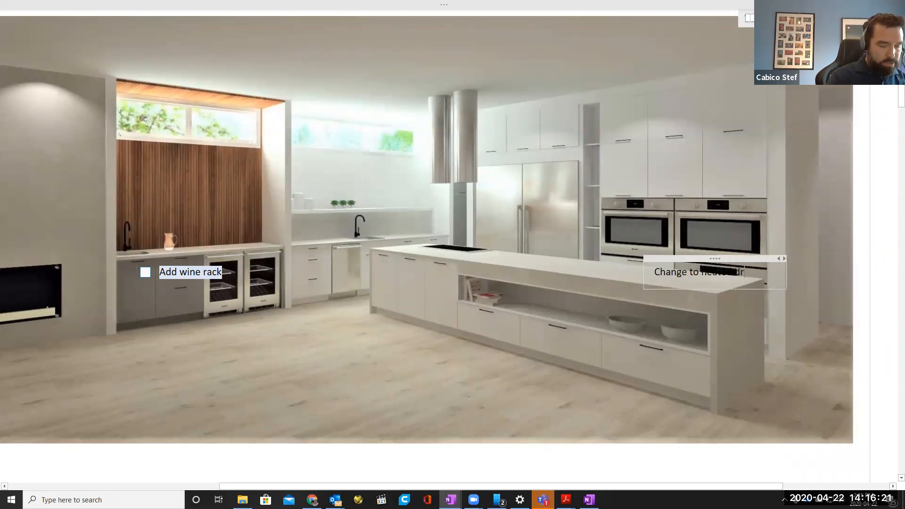
{"action": "type", "text": "awer"}
{"action": "key", "text": "ctrl+1"}
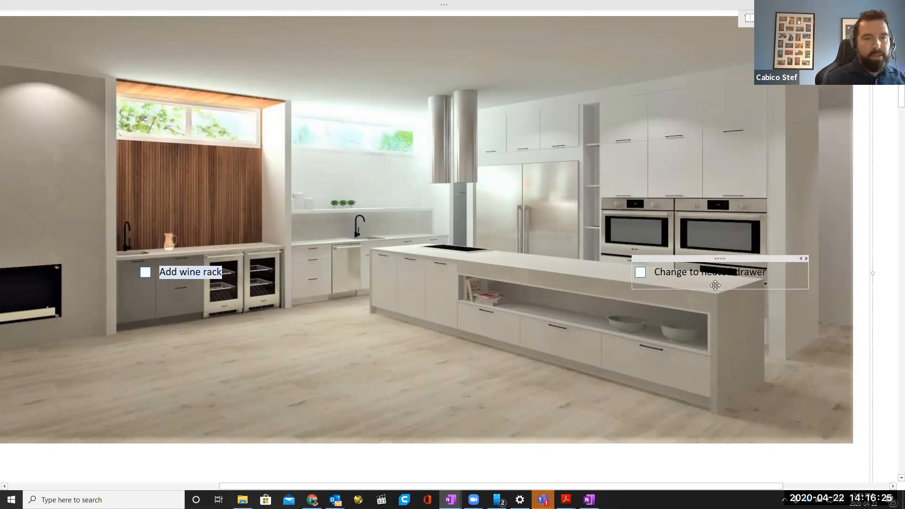
Add a To Do-tagged note reading "Make this round" on the island in the second kitchen rendering.
{"action": "scroll", "coordinate": [697, 261], "scroll_direction": "down", "scroll_amount": 15}
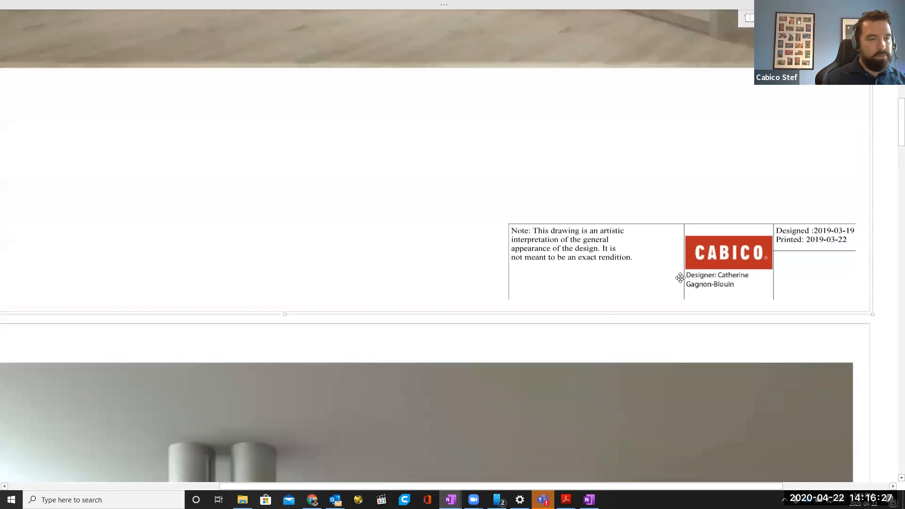
{"action": "scroll", "coordinate": [632, 296], "scroll_direction": "down", "scroll_amount": 3}
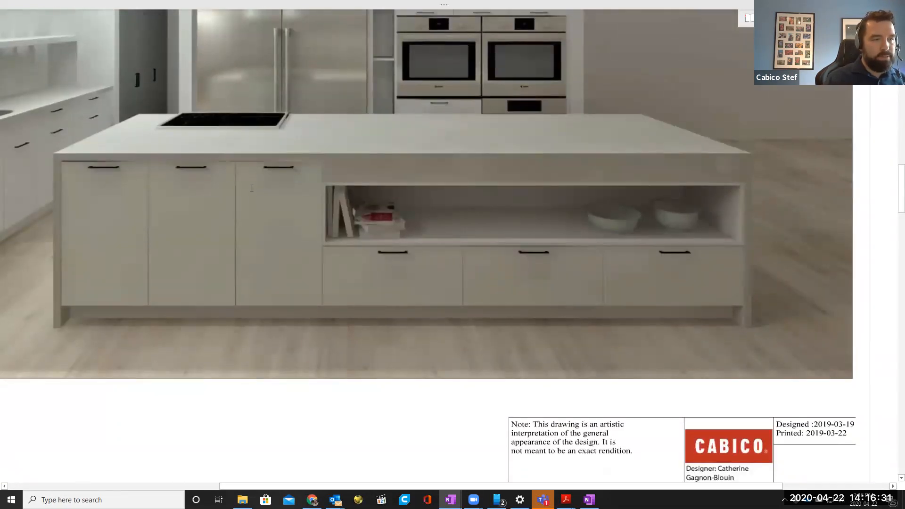
{"action": "type", "text": "Make"}
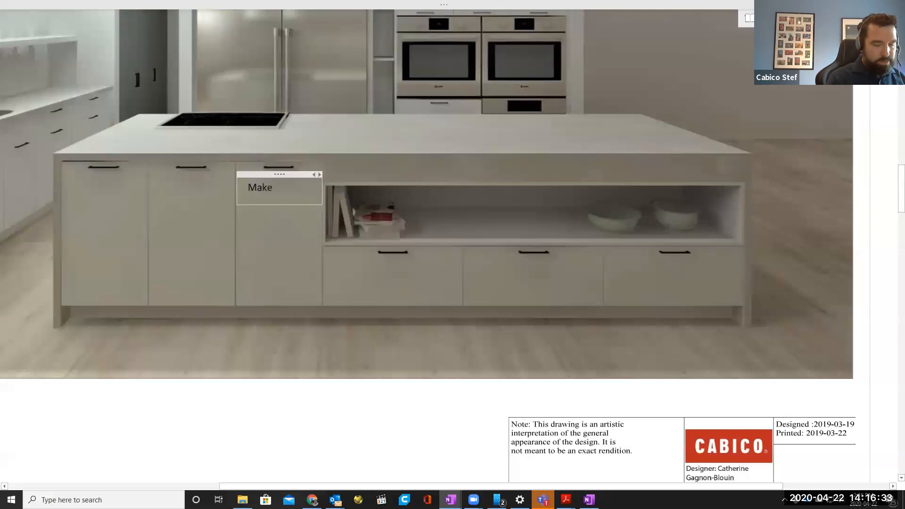
{"action": "type", "text": " this round"}
{"action": "key", "text": "ctrl+1"}
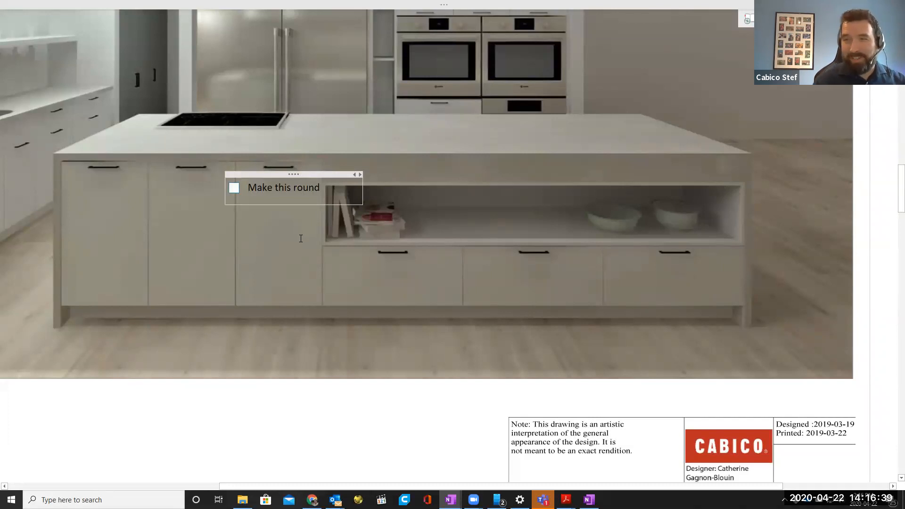
Look over the remaining renderings, return to the whole first rendering with its notes, and leave full-page view.
{"action": "scroll", "coordinate": [301, 238], "scroll_direction": "down", "scroll_amount": 10}
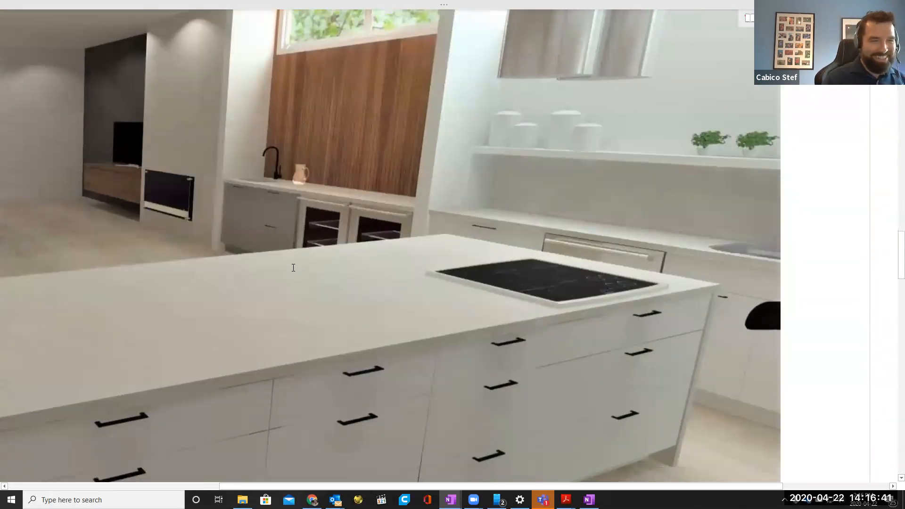
{"action": "scroll", "coordinate": [293, 267], "scroll_direction": "down", "scroll_amount": 2}
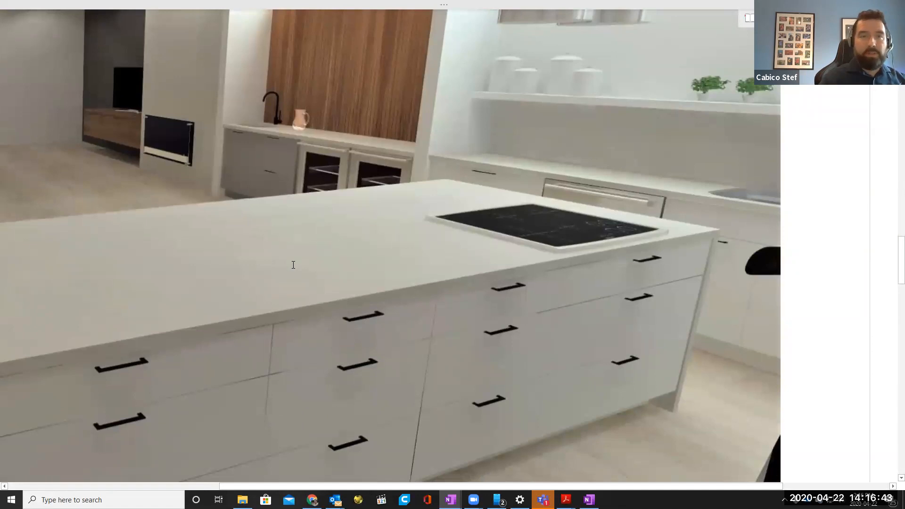
{"action": "scroll", "coordinate": [293, 265], "scroll_direction": "down", "scroll_amount": 5}
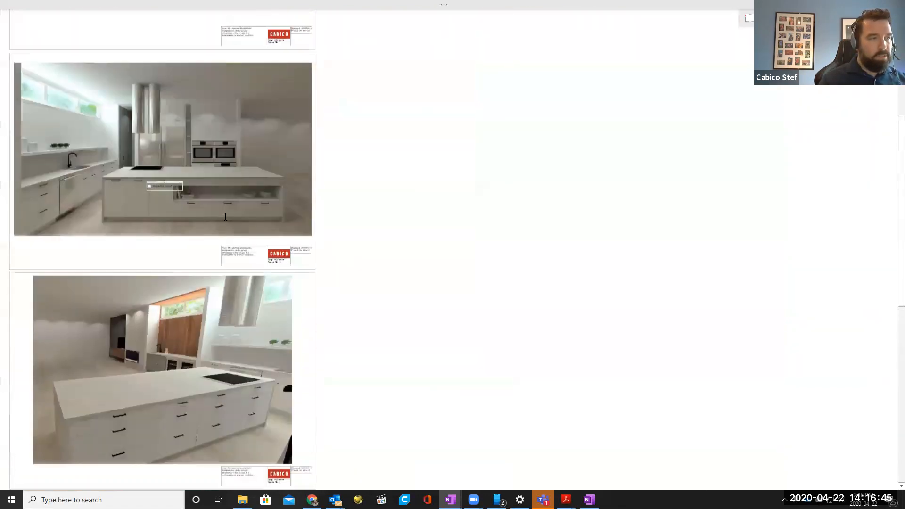
{"action": "scroll", "coordinate": [225, 216], "scroll_direction": "up", "scroll_amount": 5}
{"action": "scroll", "coordinate": [220, 228], "scroll_direction": "up", "scroll_amount": 4}
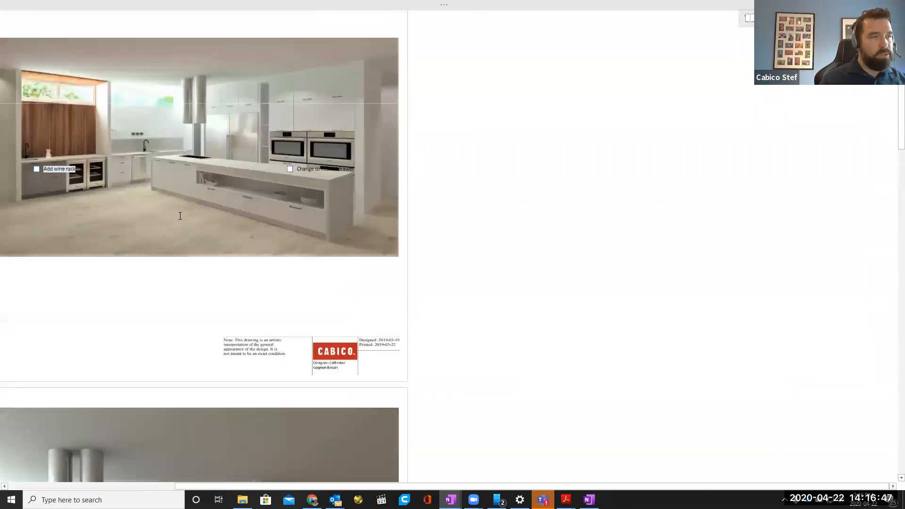
{"action": "scroll", "coordinate": [180, 216], "scroll_direction": "up", "scroll_amount": 1}
{"action": "left_click_drag", "start_coordinate": [488, 487], "coordinate": [263, 477]}
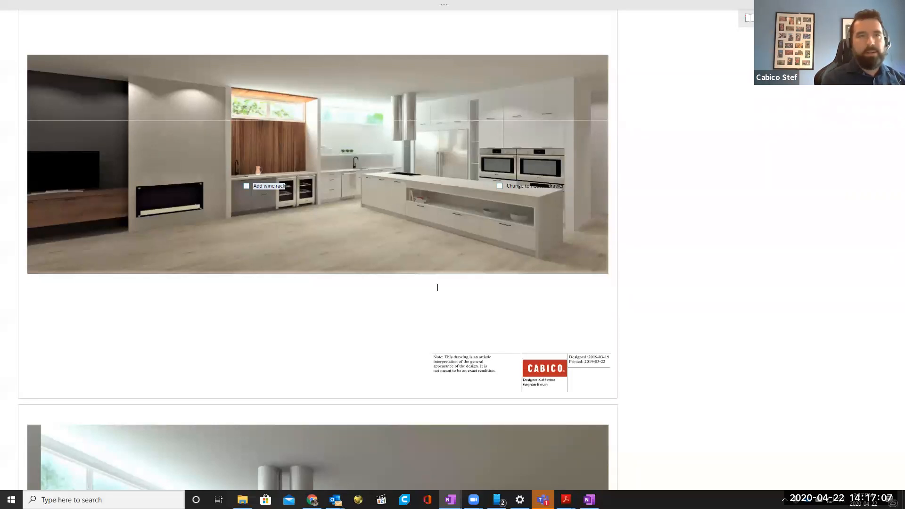
{"action": "key", "text": "F11"}
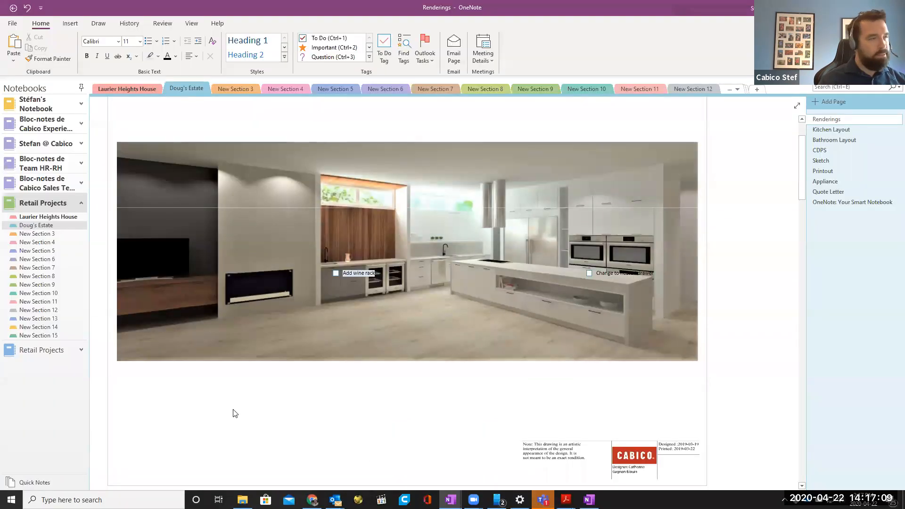
Send the Renderings page as a PDF to a new e-mail and open the attachment to examine the notes up close.
{"action": "left_click", "coordinate": [13, 24]}
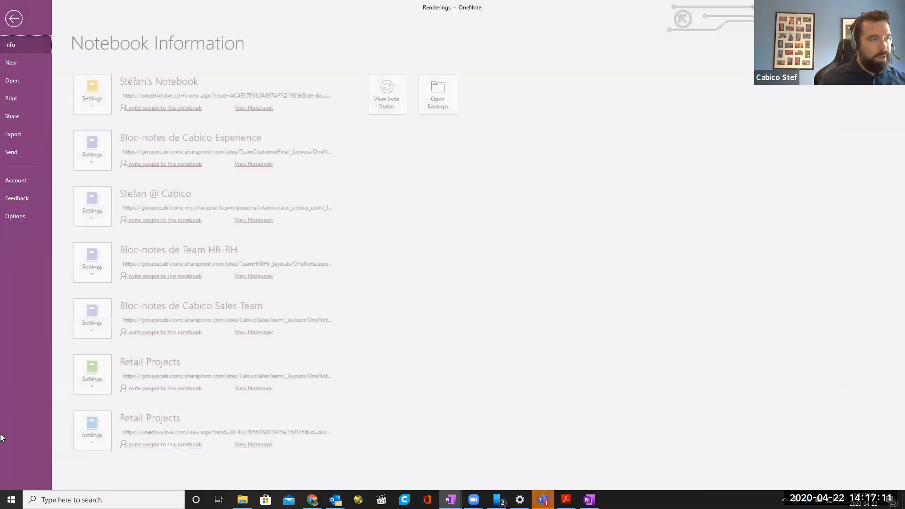
{"action": "left_click", "coordinate": [8, 151]}
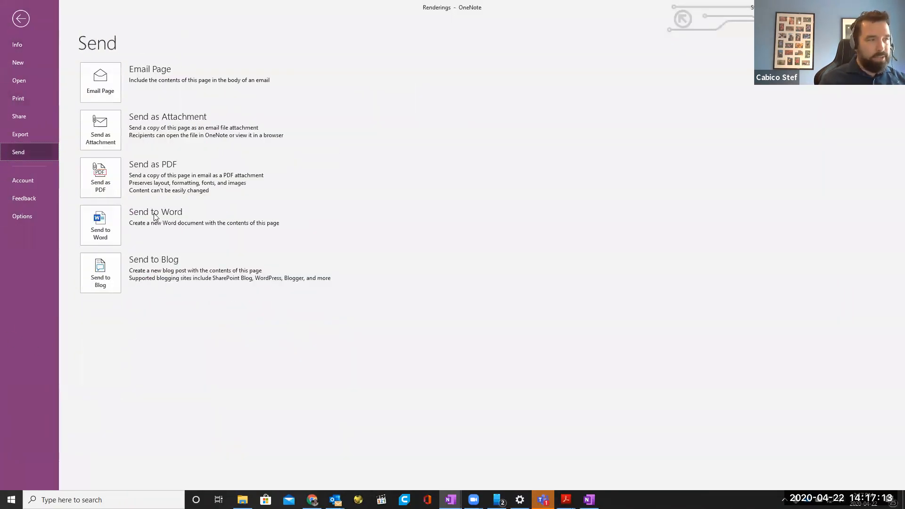
{"action": "left_click", "coordinate": [97, 190]}
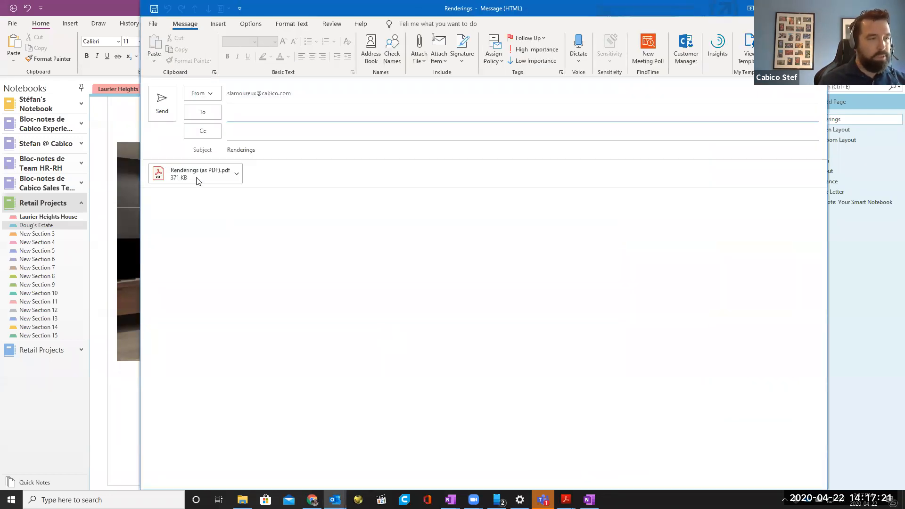
{"action": "double_click", "coordinate": [198, 175]}
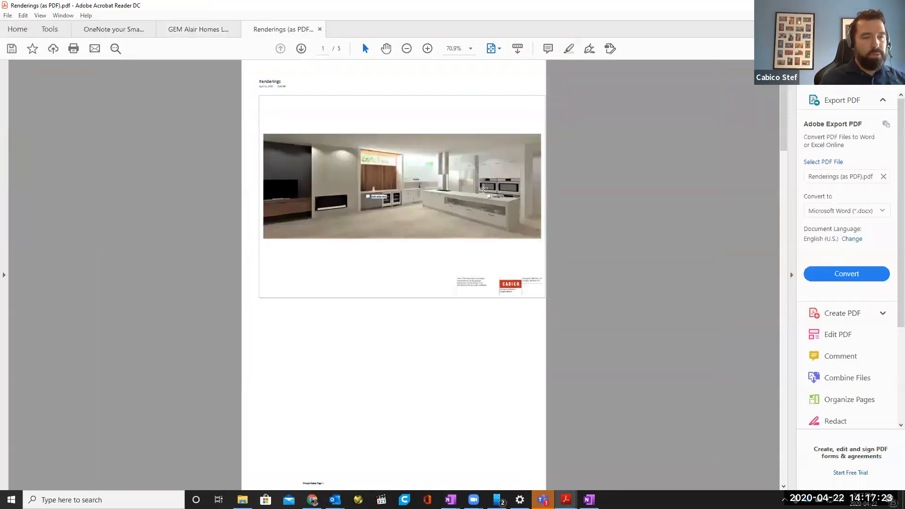
{"action": "scroll", "coordinate": [483, 189], "scroll_direction": "up", "scroll_amount": 5}
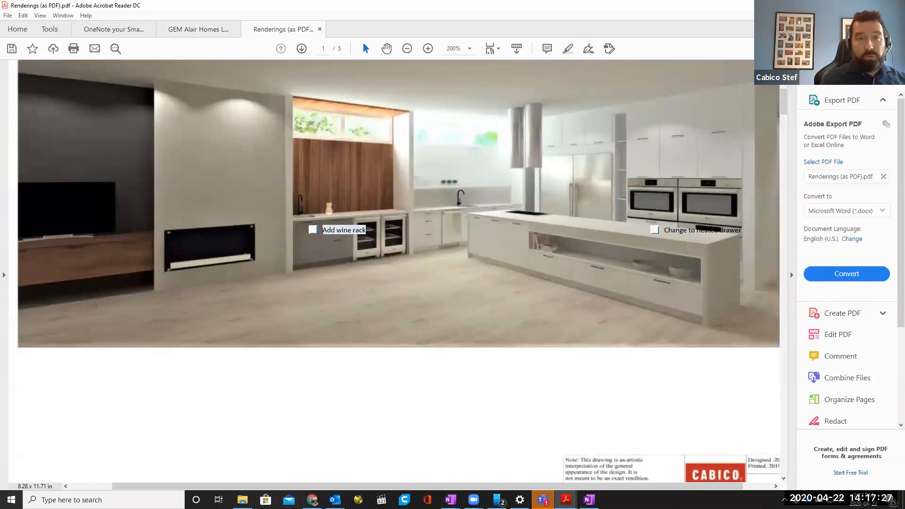
Close the Renderings PDF, discard the unsent e-mail without saving it, and switch back to OneNote.
{"action": "left_click", "coordinate": [893, 6]}
{"action": "left_click", "coordinate": [469, 270]}
{"action": "key", "text": "alt+Tab"}
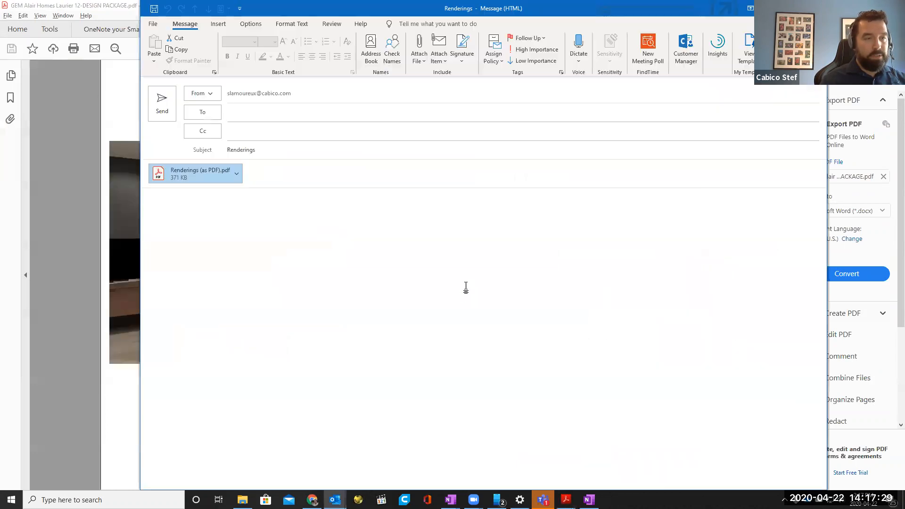
{"action": "key", "text": "Escape"}
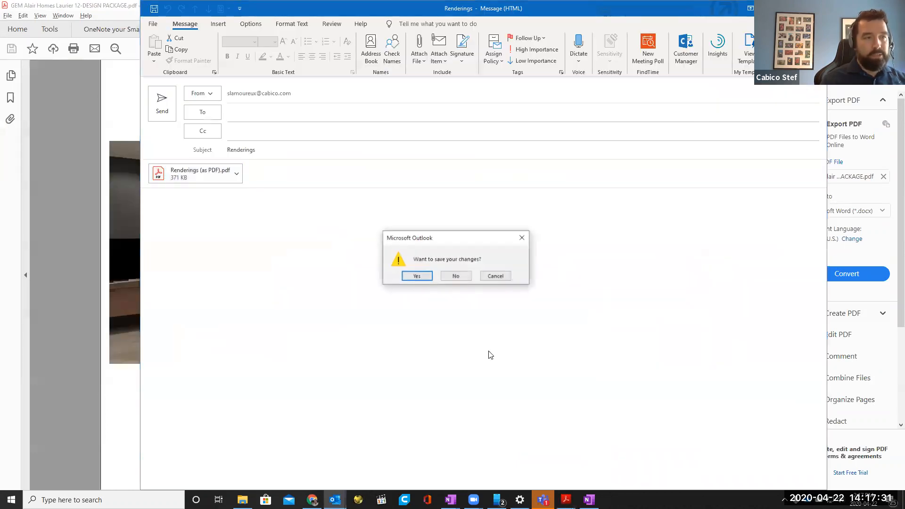
{"action": "left_click", "coordinate": [466, 276]}
{"action": "key", "text": "alt+Tab"}
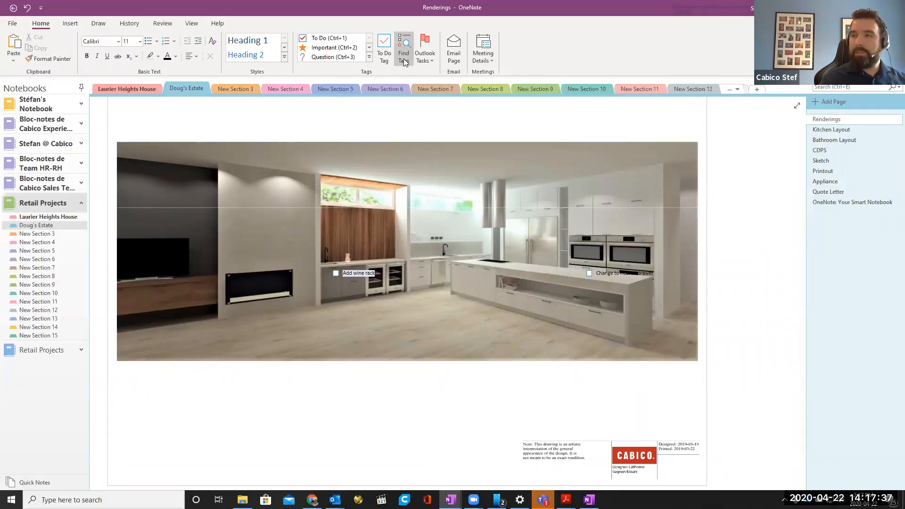
Find the tagged notes of the page group, create a summary page from them, and title it "Todo".
{"action": "left_click", "coordinate": [404, 61]}
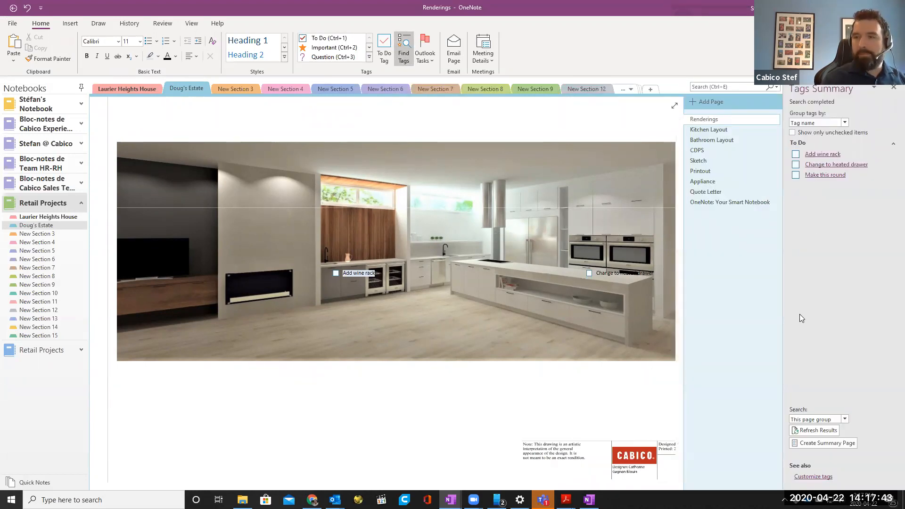
{"action": "left_click", "coordinate": [827, 443]}
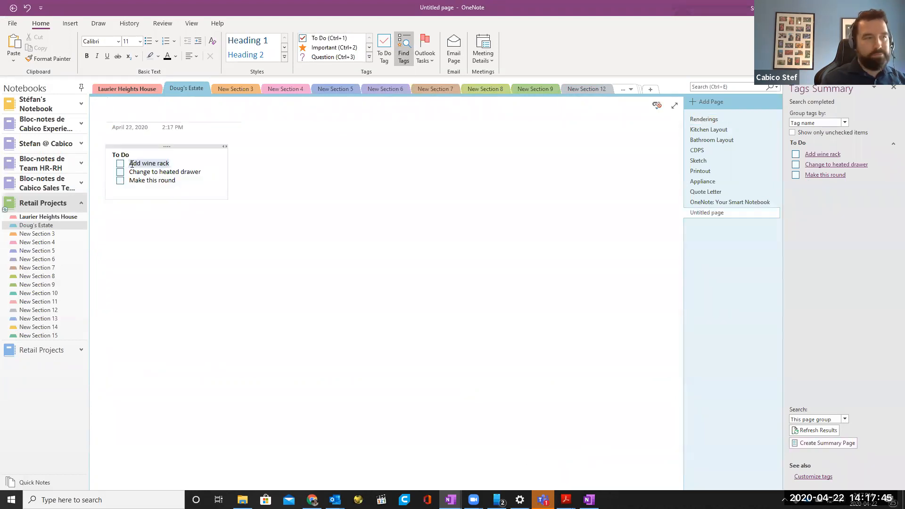
{"action": "left_click", "coordinate": [137, 113]}
{"action": "type", "text": "Todo"}
{"action": "left_click", "coordinate": [450, 398]}
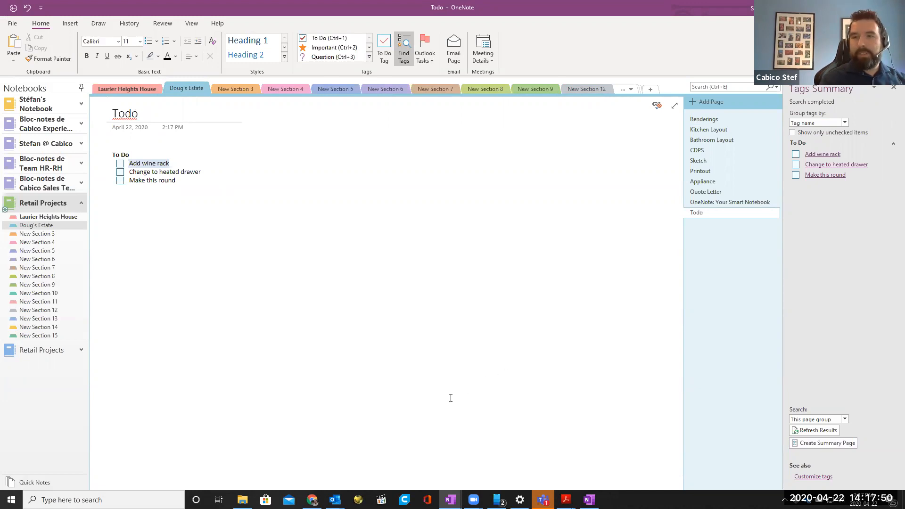
Look through the Renderings page at the tagged notes placed on the kitchen images.
{"action": "left_click", "coordinate": [698, 120]}
{"action": "scroll", "coordinate": [368, 278], "scroll_direction": "down", "scroll_amount": 2}
{"action": "scroll", "coordinate": [367, 278], "scroll_direction": "down", "scroll_amount": 5}
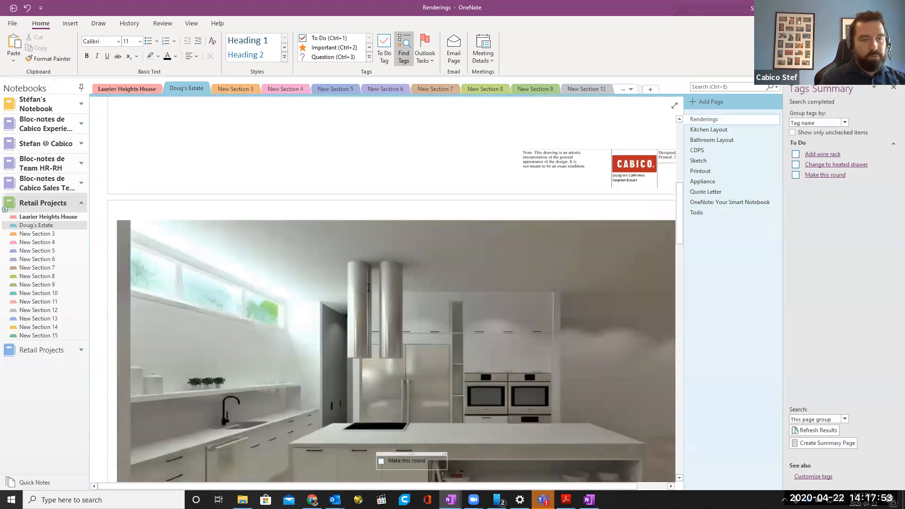
{"action": "scroll", "coordinate": [417, 293], "scroll_direction": "up", "scroll_amount": 4}
Open the Todo page and follow the "Add wine rack" item's link back to its original note on the rendering.
{"action": "left_click", "coordinate": [702, 214]}
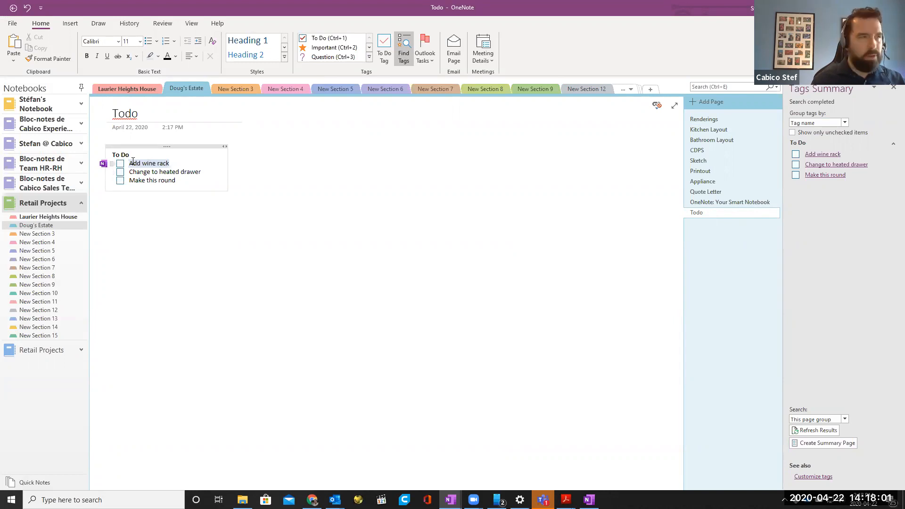
{"action": "mouse_move", "coordinate": [104, 168]}
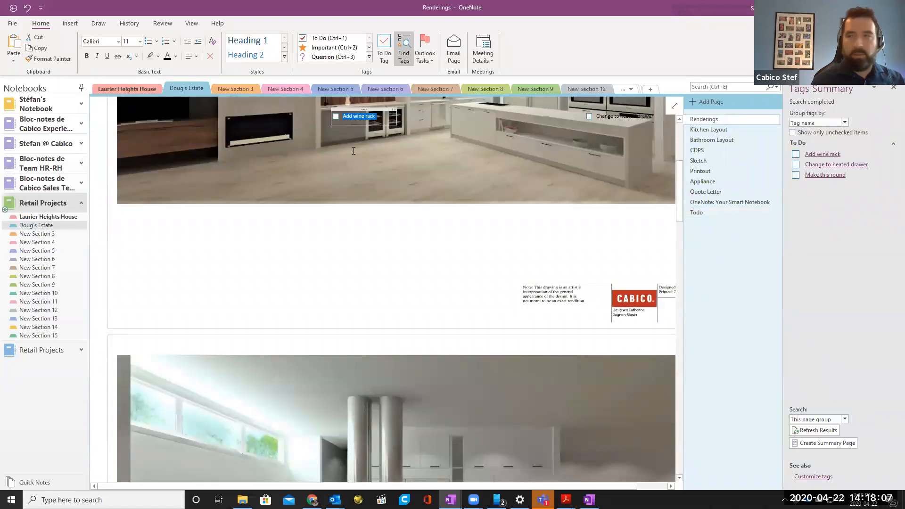
{"action": "scroll", "coordinate": [353, 151], "scroll_direction": "up", "scroll_amount": 3}
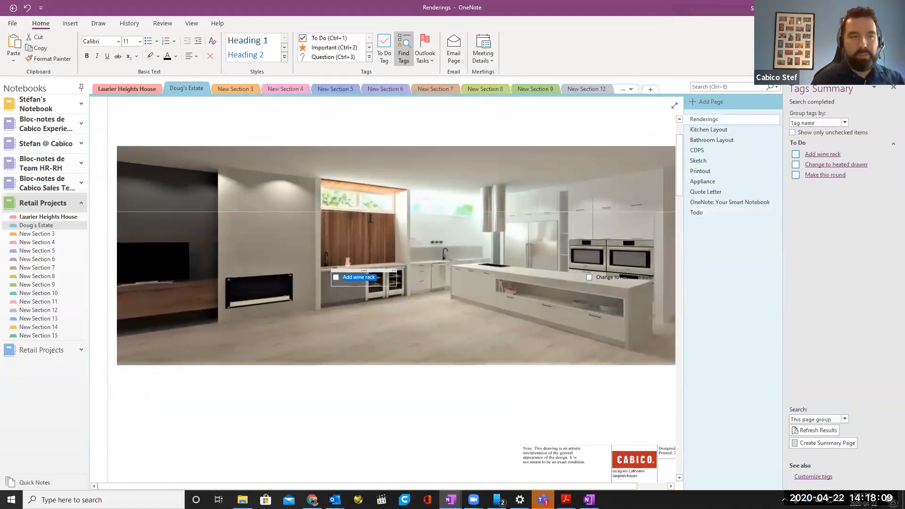
{"action": "scroll", "coordinate": [370, 218], "scroll_direction": "down", "scroll_amount": 1}
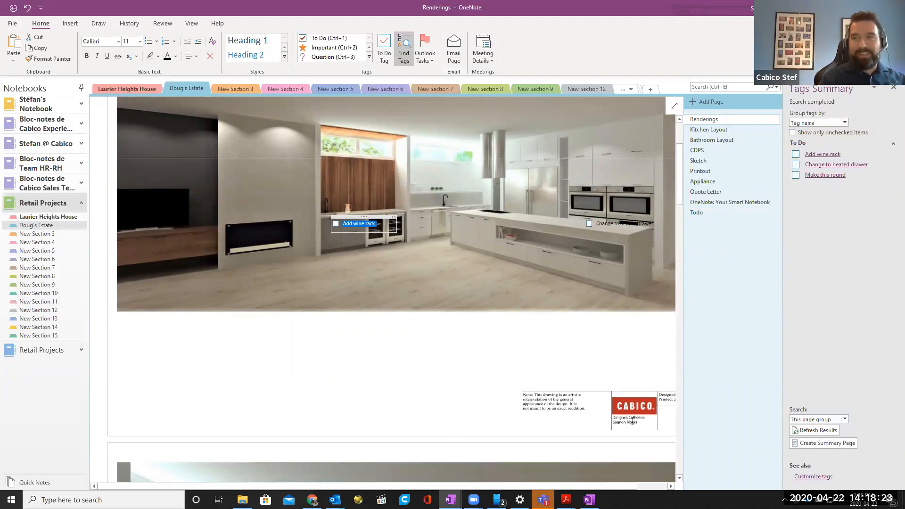
Open the Todo page and mark "Add wine rack", "Change to heated drawer" and "Make this round" as completed.
{"action": "left_click", "coordinate": [709, 215]}
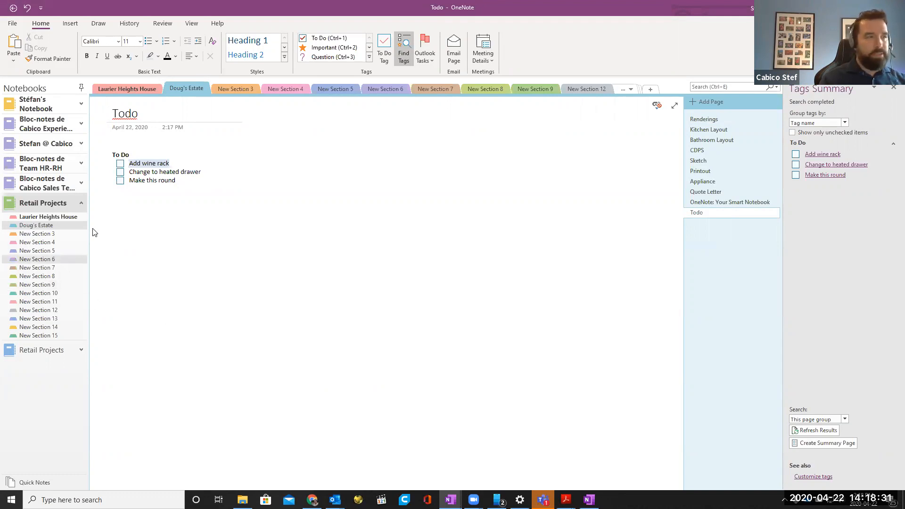
{"action": "left_click", "coordinate": [120, 163]}
{"action": "left_click", "coordinate": [120, 172]}
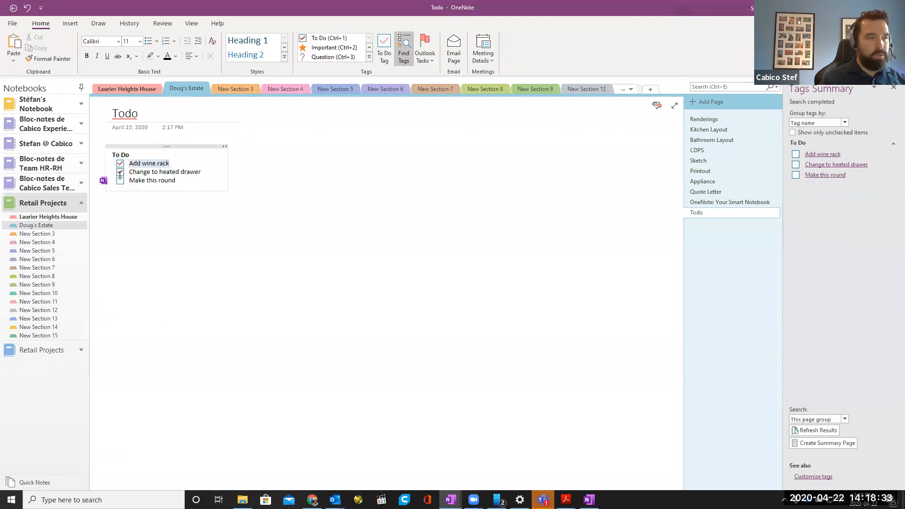
{"action": "left_click", "coordinate": [120, 180]}
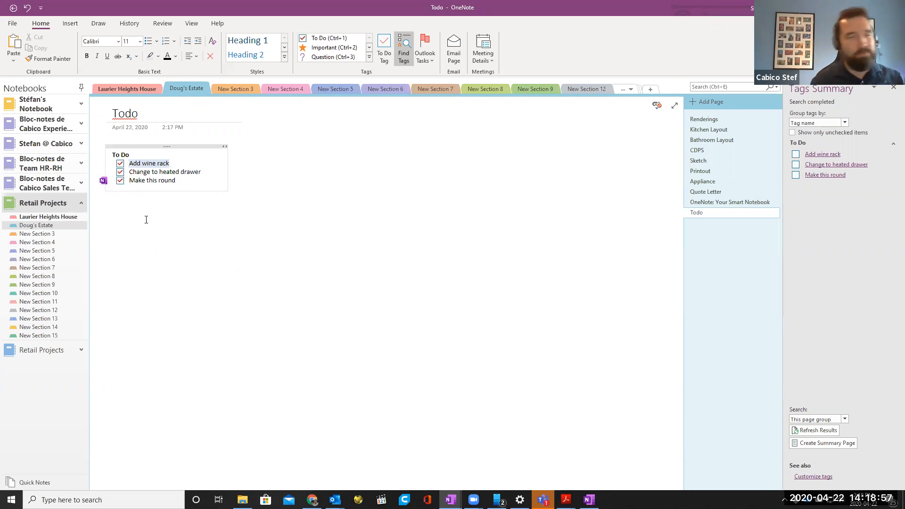
Clear the completed marks from all three To Do items on the Todo page.
{"action": "left_click", "coordinate": [120, 163]}
{"action": "left_click", "coordinate": [120, 180]}
{"action": "left_click", "coordinate": [121, 172]}
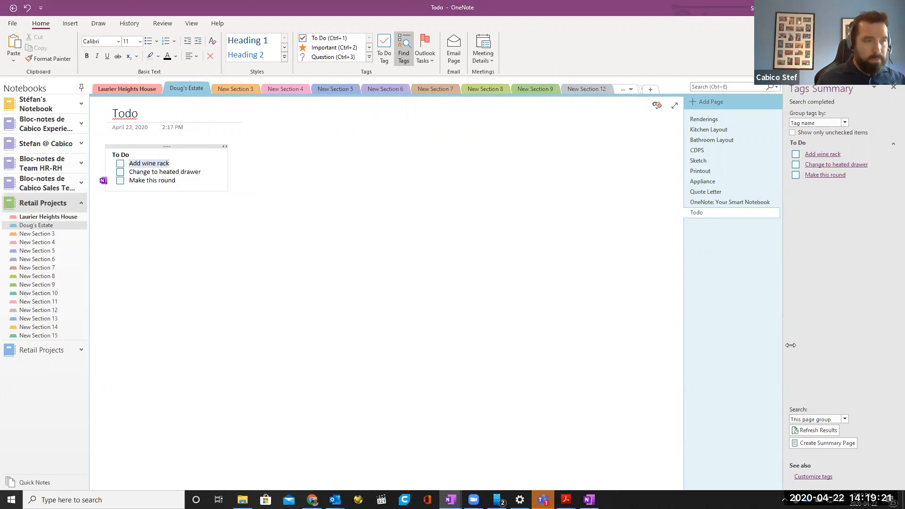
Switch to the Chrome window and load youtube.com in place of the YouTube Studio channel videos page.
{"action": "key", "text": "alt+Tab"}
{"action": "key", "text": "alt+Tab"}
{"action": "key", "text": "alt+Tab"}
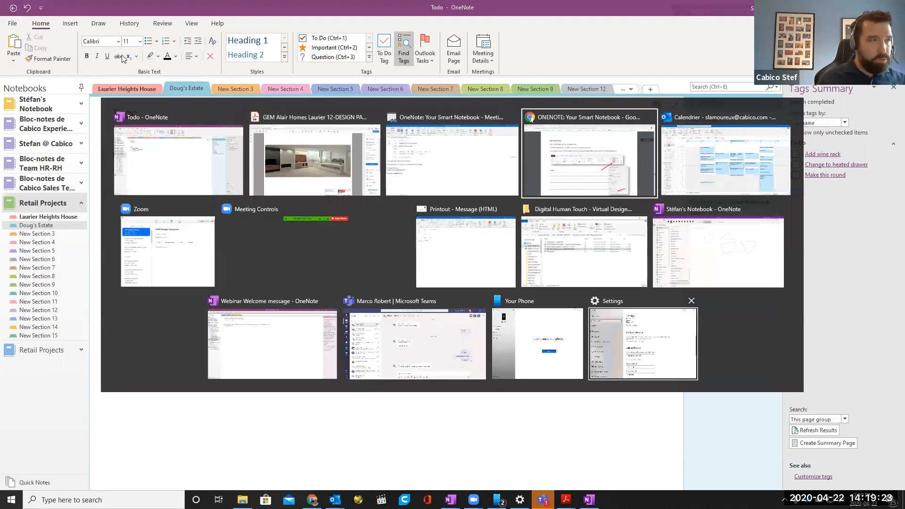
{"action": "left_click", "coordinate": [56, 8]}
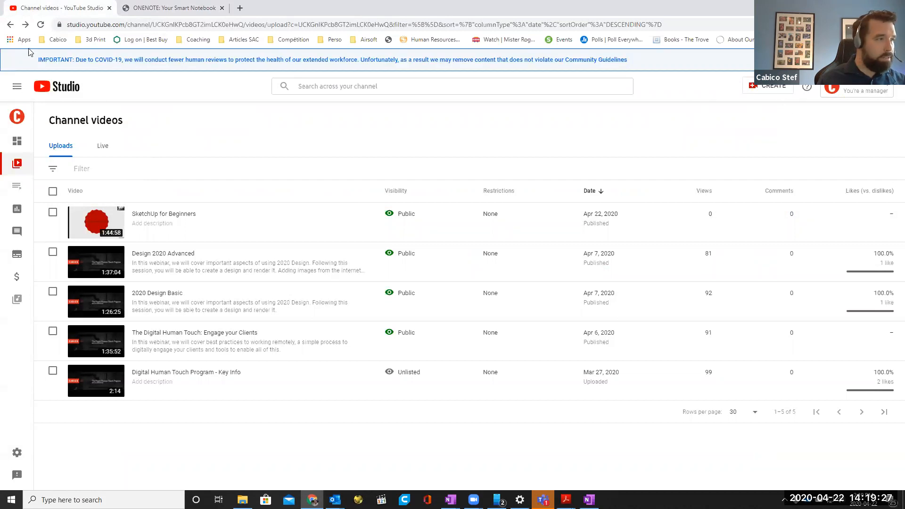
{"action": "left_click", "coordinate": [126, 25]}
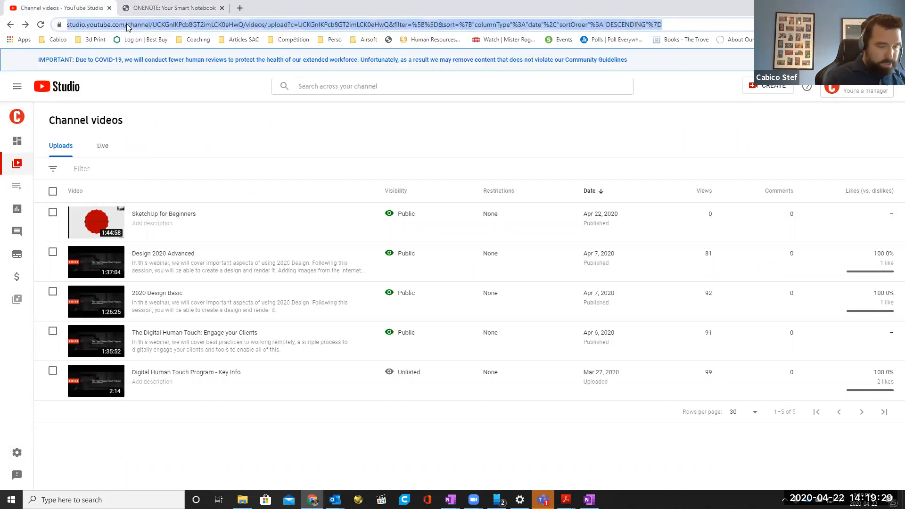
{"action": "type", "text": "you"}
{"action": "key", "text": "Return"}
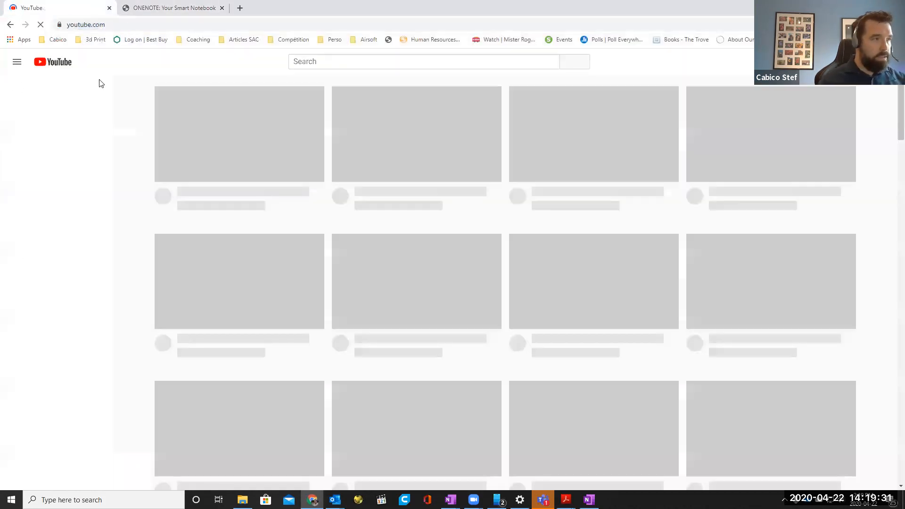
Search YouTube for "cabico academy" and open the Cabico Academy channel.
{"action": "left_click", "coordinate": [334, 64]}
{"action": "type", "text": "Cabico A"}
{"action": "key", "text": "Down"}
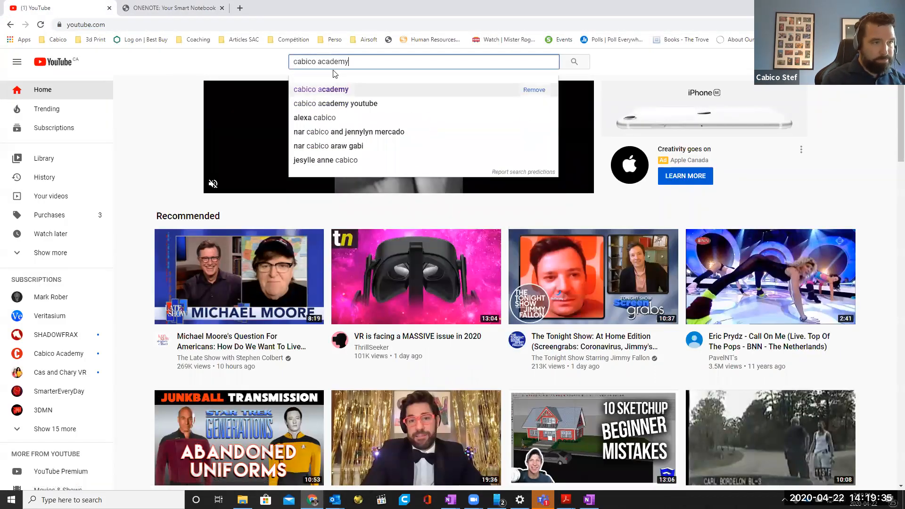
{"action": "key", "text": "Return"}
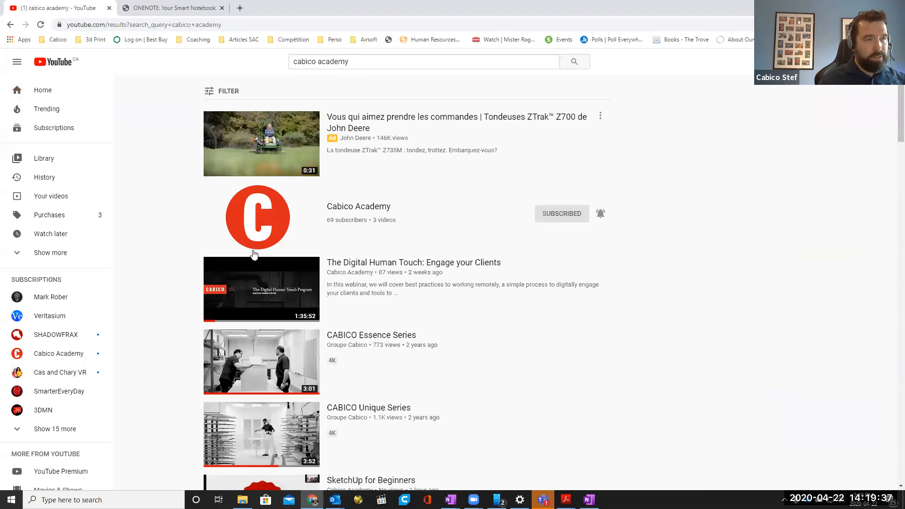
{"action": "left_click", "coordinate": [271, 211]}
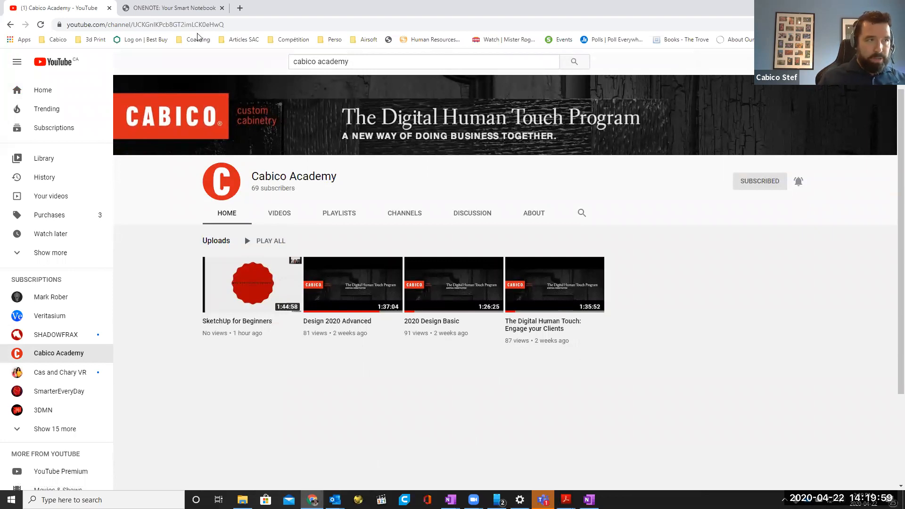
Return to the "ONENOTE: Your Smart Notebook" PDF and look at section 3.5 on e-mailing notes.
{"action": "left_click", "coordinate": [150, 10]}
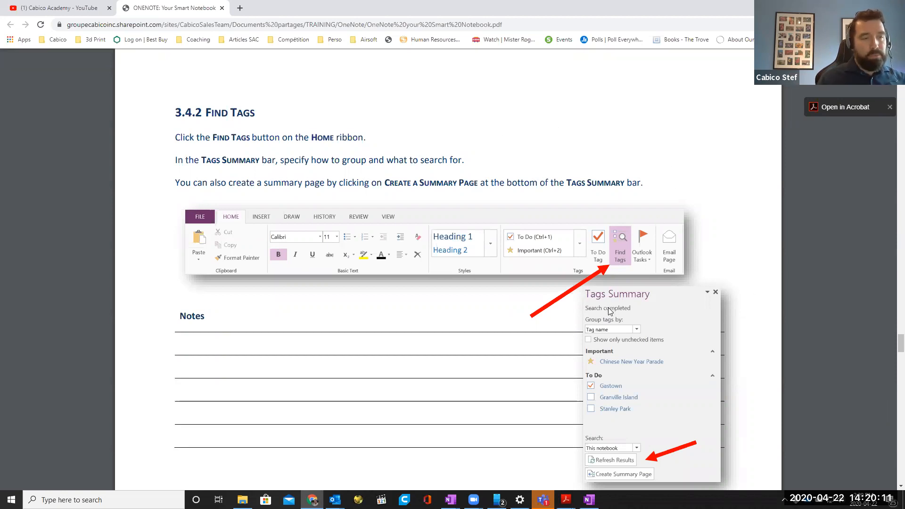
{"action": "scroll", "coordinate": [609, 311], "scroll_direction": "down", "scroll_amount": 10}
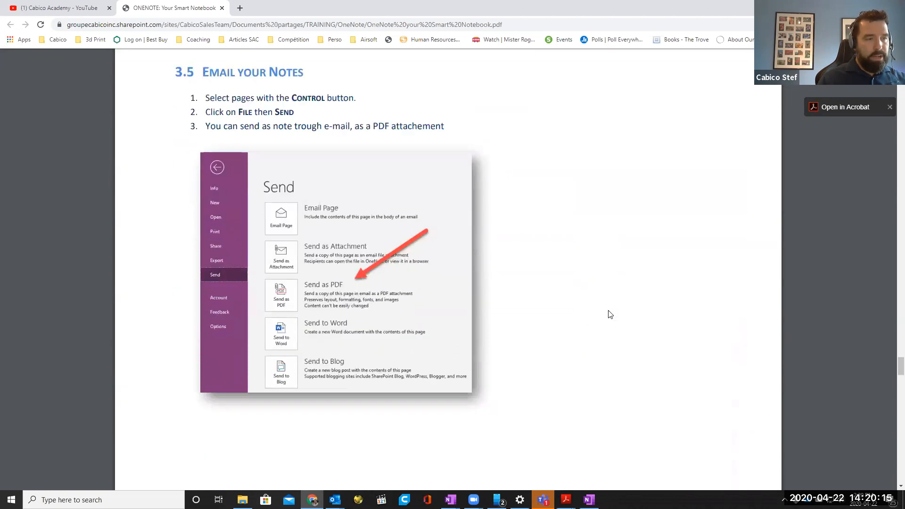
{"action": "scroll", "coordinate": [610, 315], "scroll_direction": "up", "scroll_amount": 1}
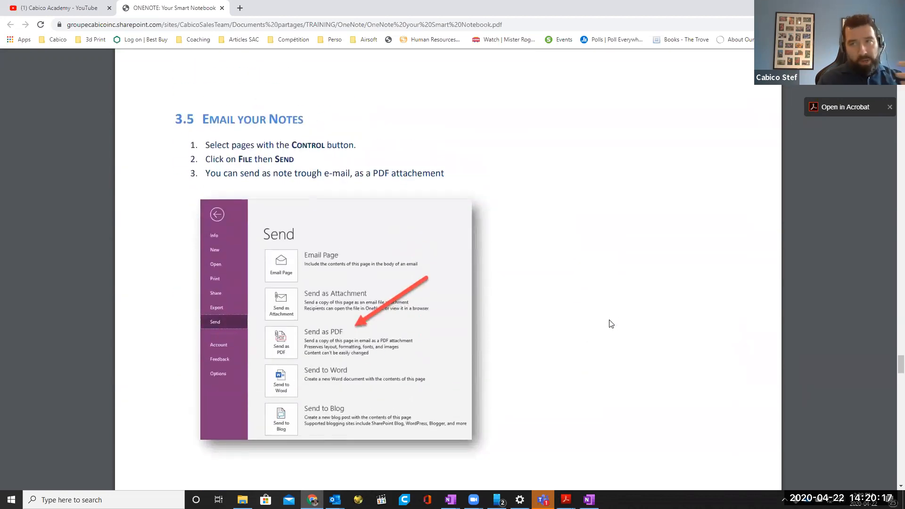